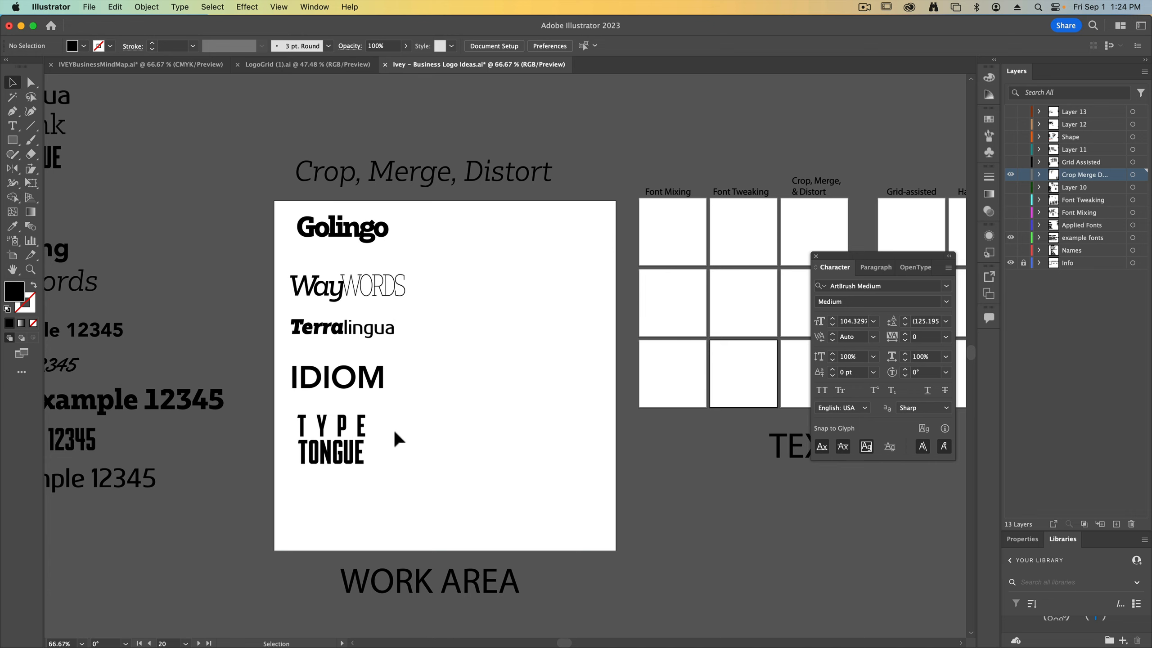
Step: Move the four wordmarks beneath Golingo further down to clear space on the artboard
{"action": "left_click_drag", "start_coordinate": [424, 486], "coordinate": [325, 356]}
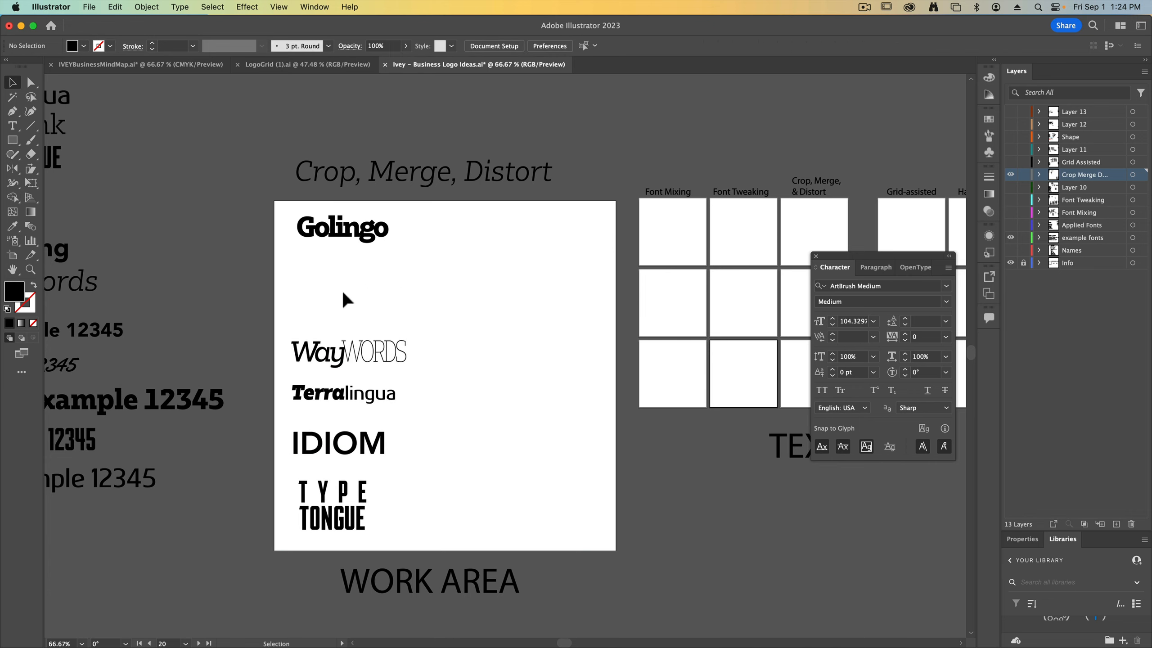
Step: Loosen the letter tracking of the Golingo wordmark on the artboard to -10
{"action": "left_click", "coordinate": [332, 224]}
{"action": "key", "text": "super+equal"}
{"action": "key", "text": "super+equal"}
{"action": "key", "text": "super+equal"}
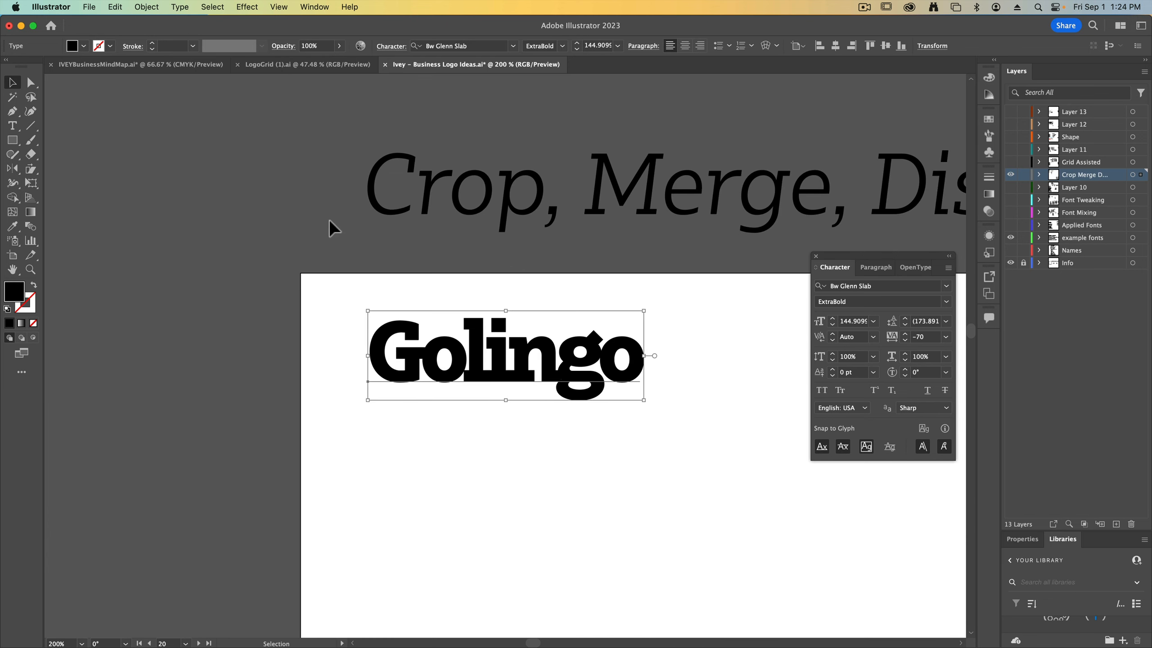
{"action": "left_click_drag", "start_coordinate": [394, 358], "coordinate": [361, 320]}
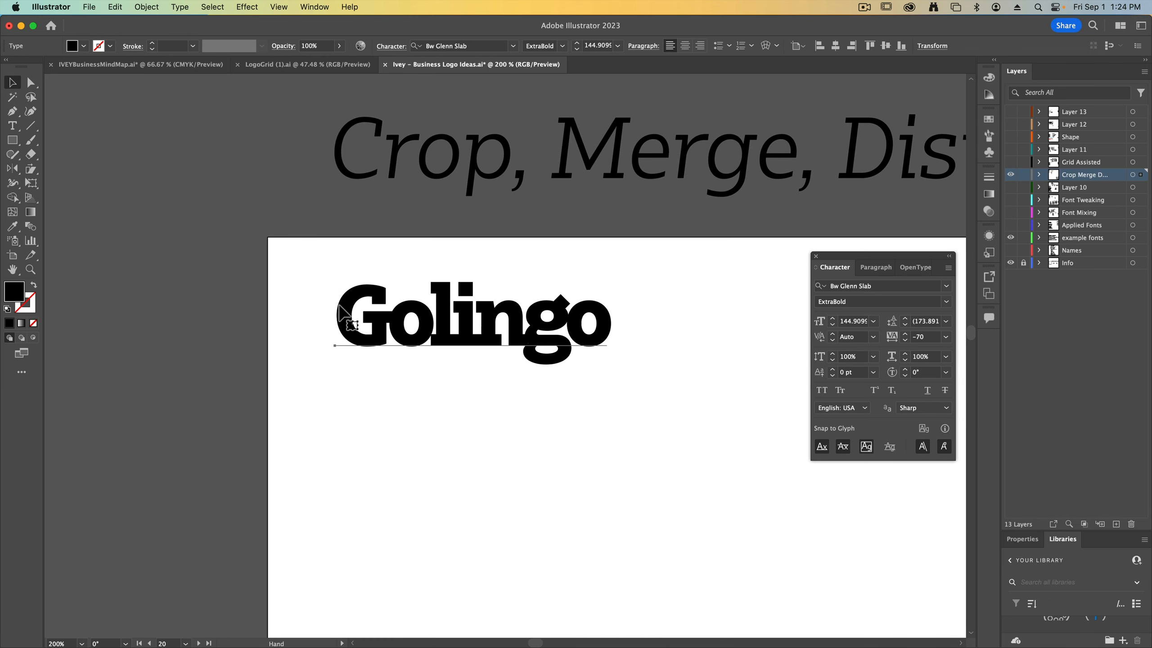
{"action": "left_click", "coordinate": [904, 334], "text": "shift"}
{"action": "left_click", "coordinate": [904, 335], "text": "shift"}
{"action": "left_click", "coordinate": [905, 334], "text": "shift"}
{"action": "left_click", "coordinate": [905, 335], "text": "shift"}
{"action": "left_click", "coordinate": [904, 334], "text": "shift"}
{"action": "left_click", "coordinate": [904, 334], "text": "shift"}
{"action": "left_click", "coordinate": [731, 408]}
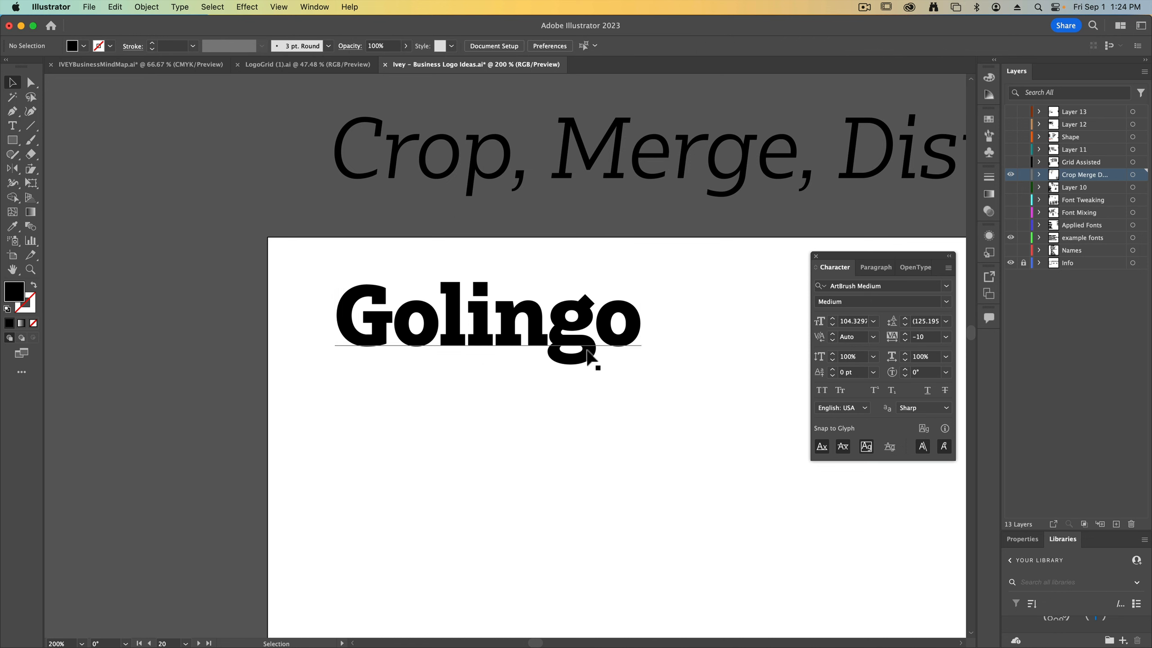
Step: Move the Golingo wordmark slightly further down and inward from the artboard's upper-left corner
{"action": "left_click_drag", "start_coordinate": [587, 349], "coordinate": [603, 403]}
{"action": "left_click_drag", "start_coordinate": [652, 505], "coordinate": [608, 451]}
{"action": "left_click", "coordinate": [612, 457]}
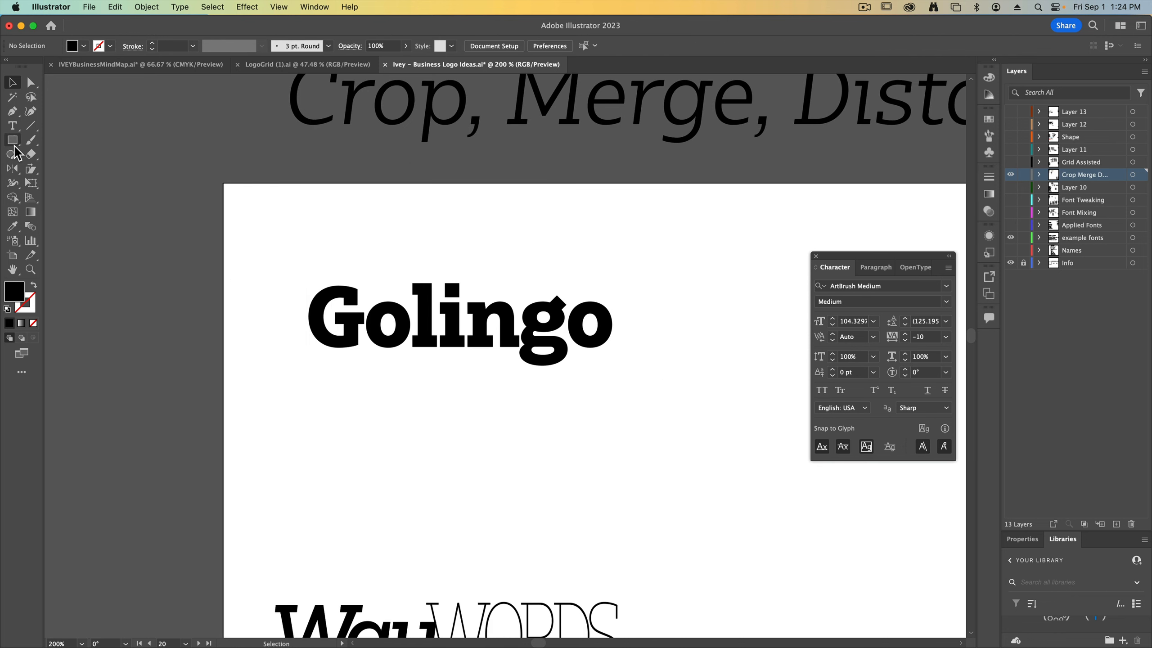
Step: Draw a rectangle about 9.15 by 3.39 in around the Golingo wordmark and swap its fill and stroke
{"action": "left_click_drag", "start_coordinate": [14, 143], "coordinate": [42, 143]}
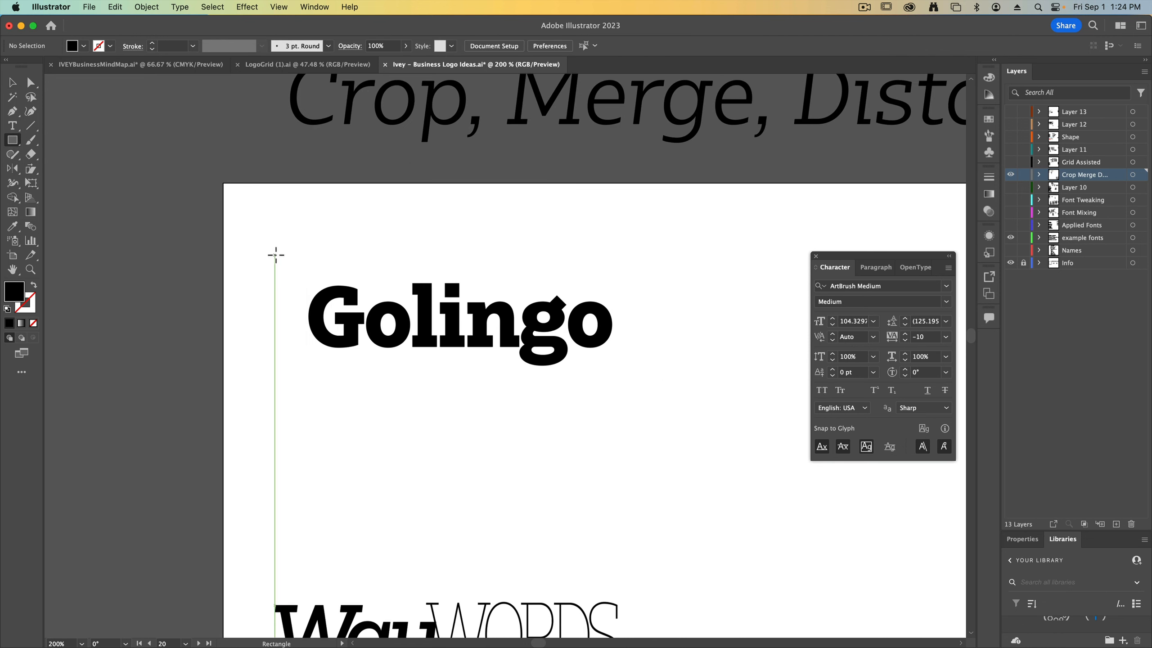
{"action": "left_click_drag", "start_coordinate": [275, 255], "coordinate": [645, 392]}
{"action": "key", "text": "shift+x"}
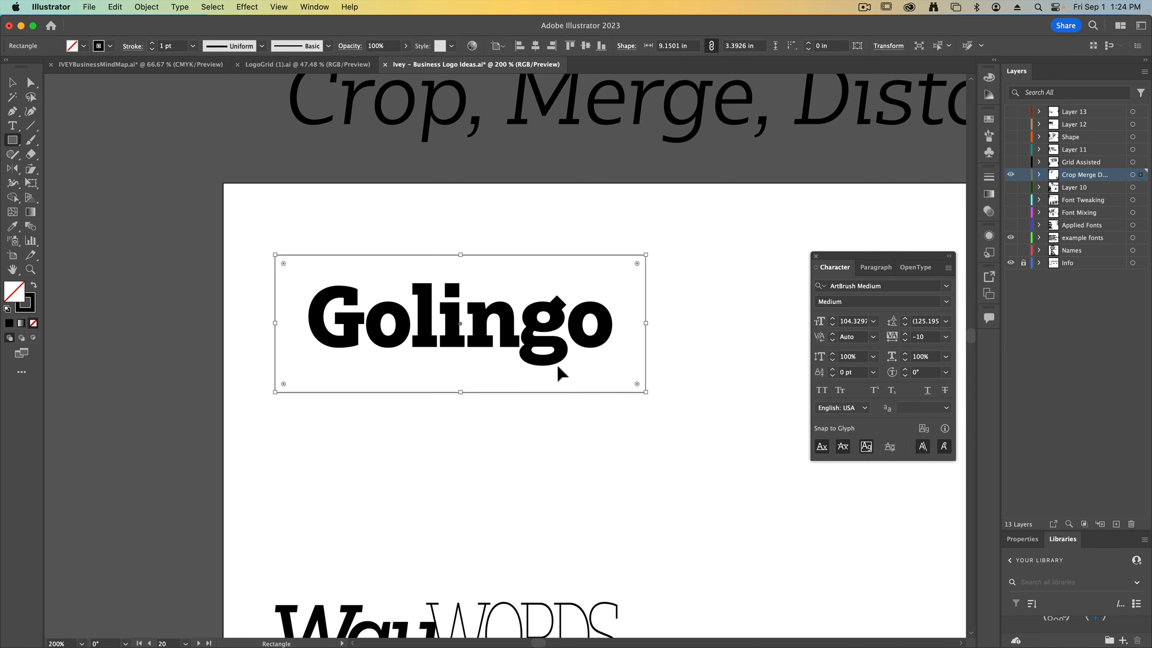
Step: Change the fill color of the Golingo wordmark to white
{"action": "key", "text": "v"}
{"action": "left_click", "coordinate": [524, 340]}
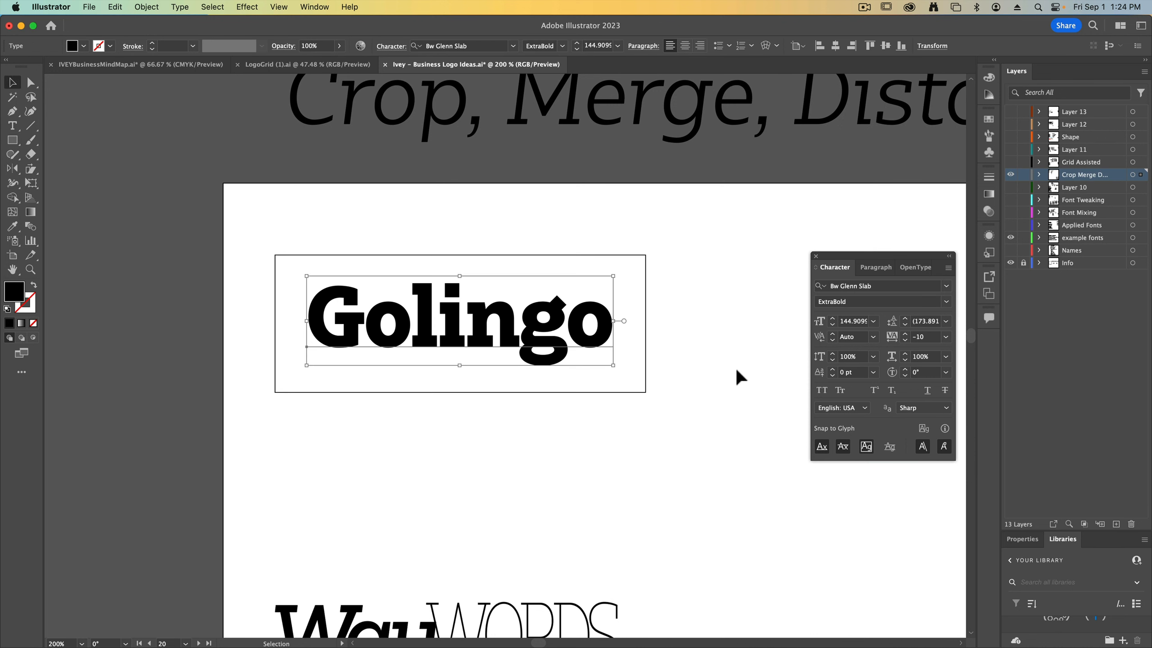
{"action": "left_click", "coordinate": [83, 46]}
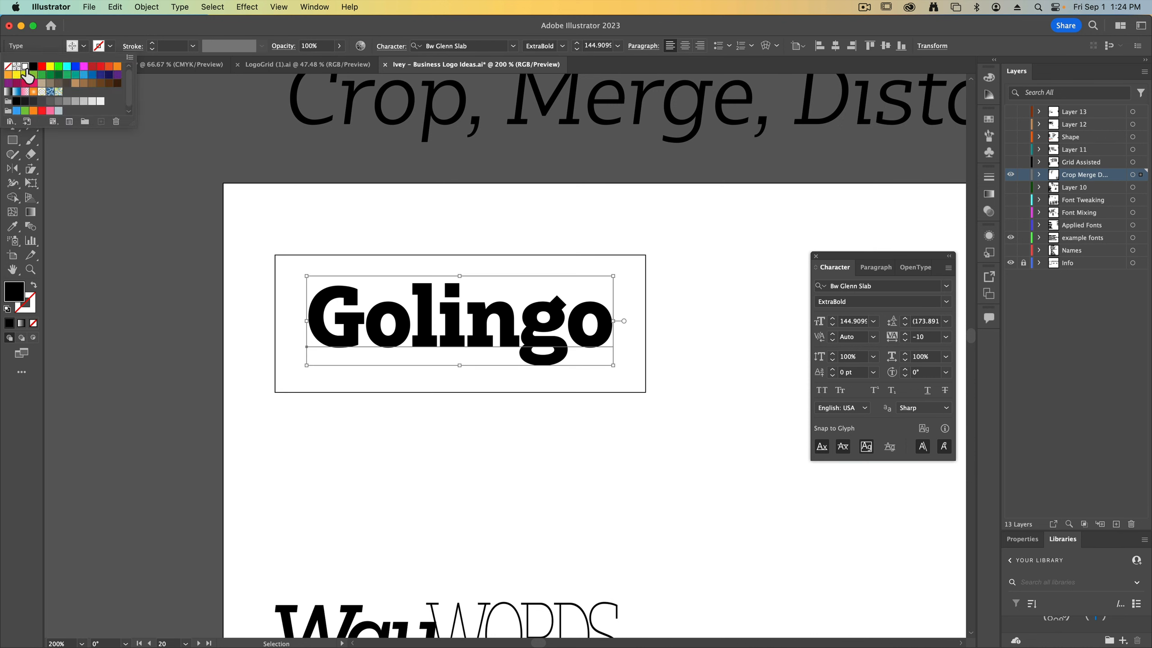
{"action": "left_click", "coordinate": [25, 72]}
Step: Give the rectangle around Golingo a solid black fill with no stroke and send it to the back
{"action": "left_click", "coordinate": [341, 255]}
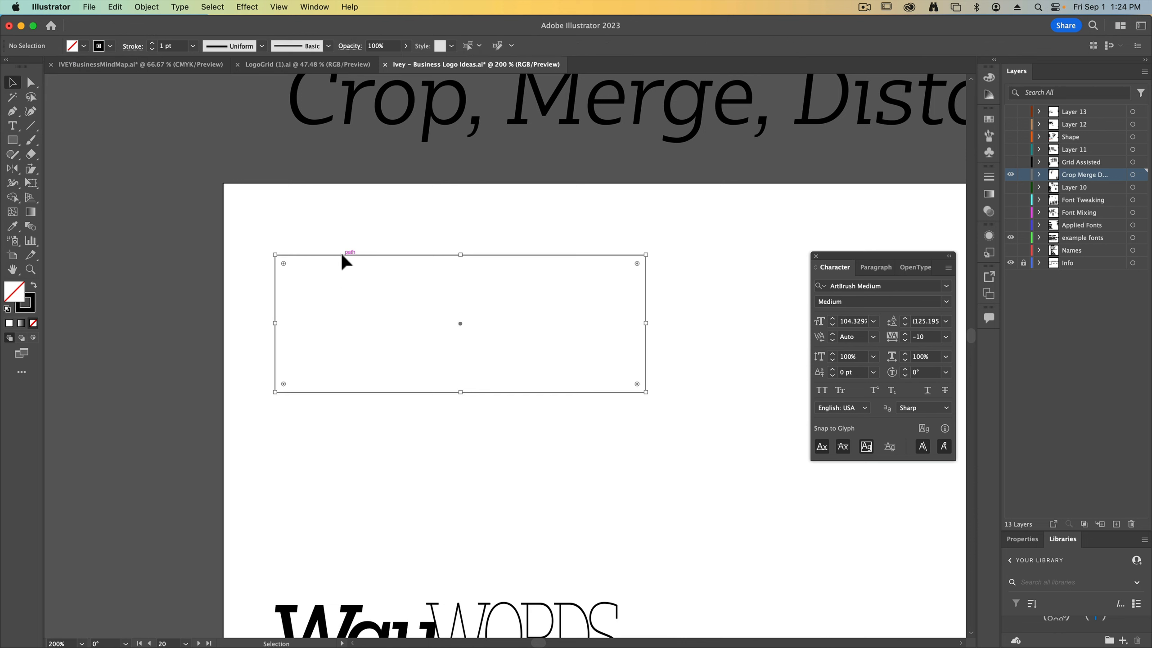
{"action": "key", "text": "shift+x"}
{"action": "key", "text": "super+shift+bracketleft"}
{"action": "left_click", "coordinate": [376, 224]}
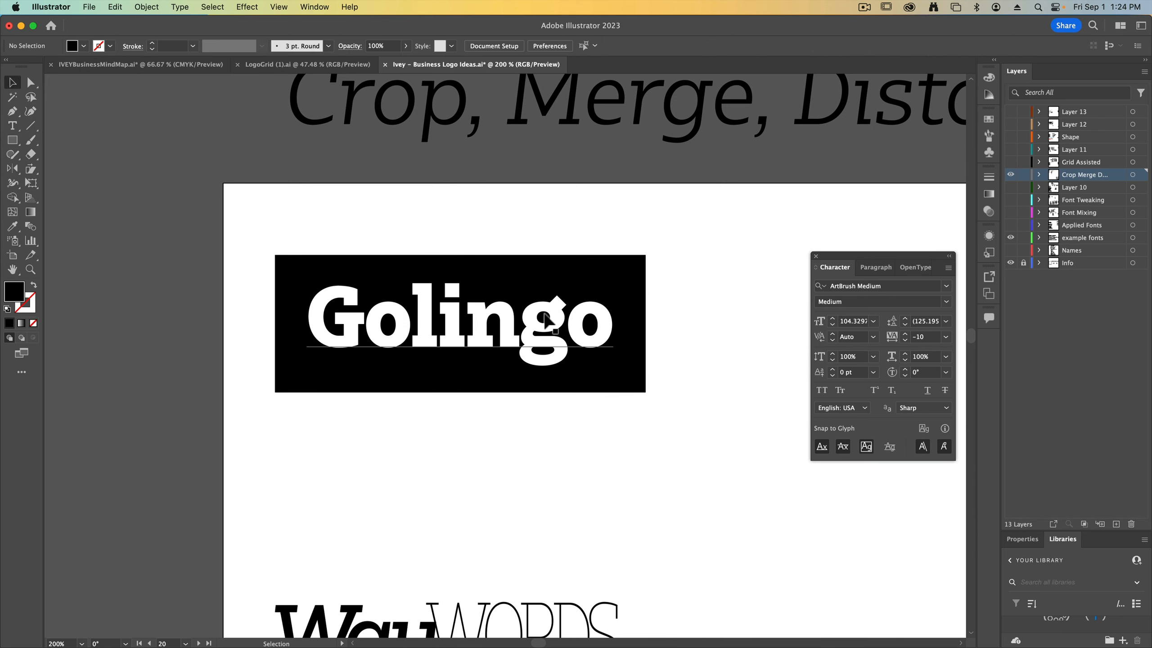
Step: Duplicate the black Golingo rectangle logo directly below the original
{"action": "left_click_drag", "start_coordinate": [555, 265], "coordinate": [555, 260]}
{"action": "left_click_drag", "start_coordinate": [675, 453], "coordinate": [441, 402]}
{"action": "scroll", "coordinate": [430, 364], "scroll_direction": "down", "scroll_amount": 4}
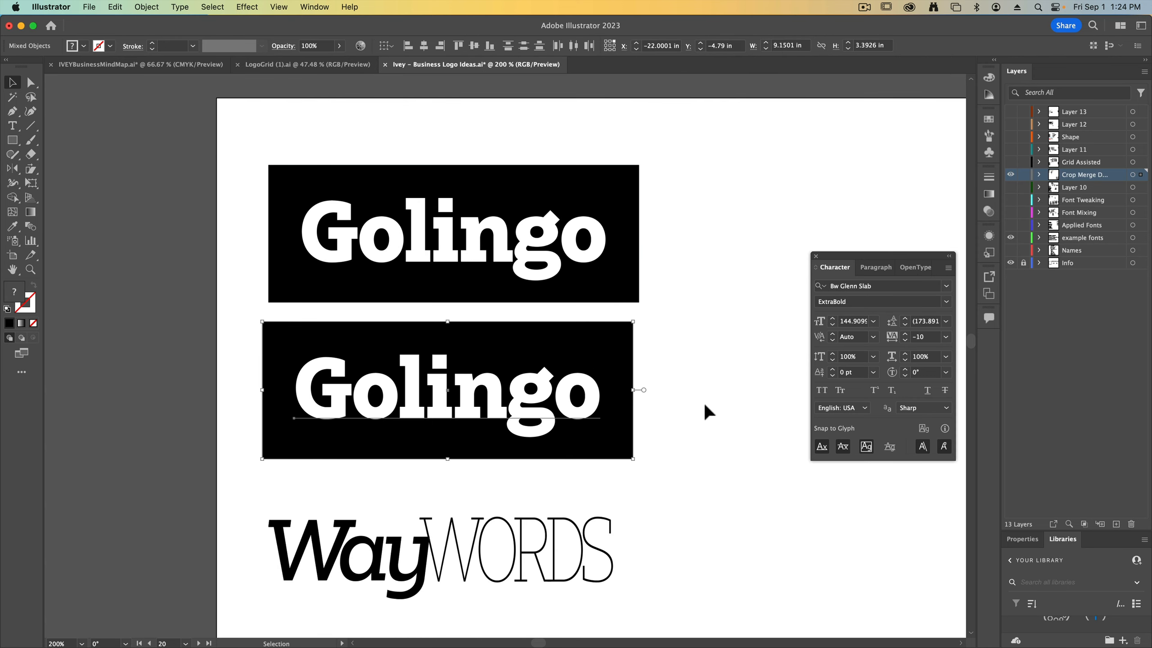
{"action": "left_click", "coordinate": [704, 404]}
{"action": "left_click_drag", "start_coordinate": [643, 319], "coordinate": [631, 325]}
{"action": "left_click", "coordinate": [704, 365]}
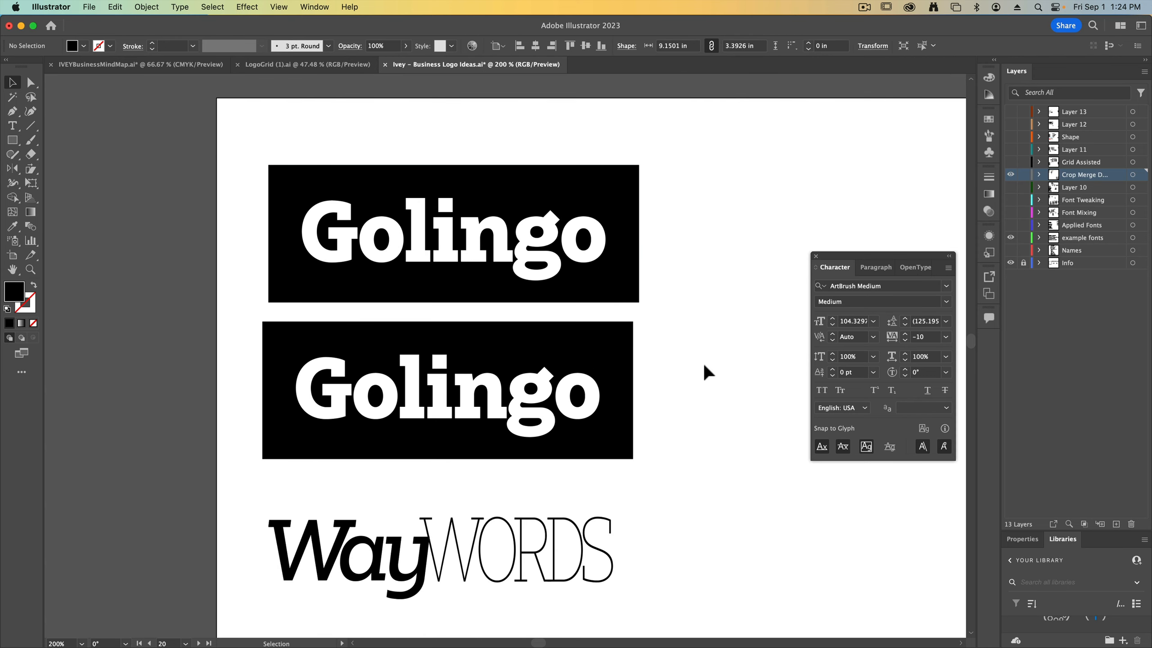
{"action": "left_click_drag", "start_coordinate": [585, 389], "coordinate": [650, 429]}
{"action": "left_click", "coordinate": [712, 450]}
{"action": "left_click", "coordinate": [732, 450]}
{"action": "key", "text": "super+z"}
{"action": "key", "text": "super+z"}
{"action": "key", "text": "super+z"}
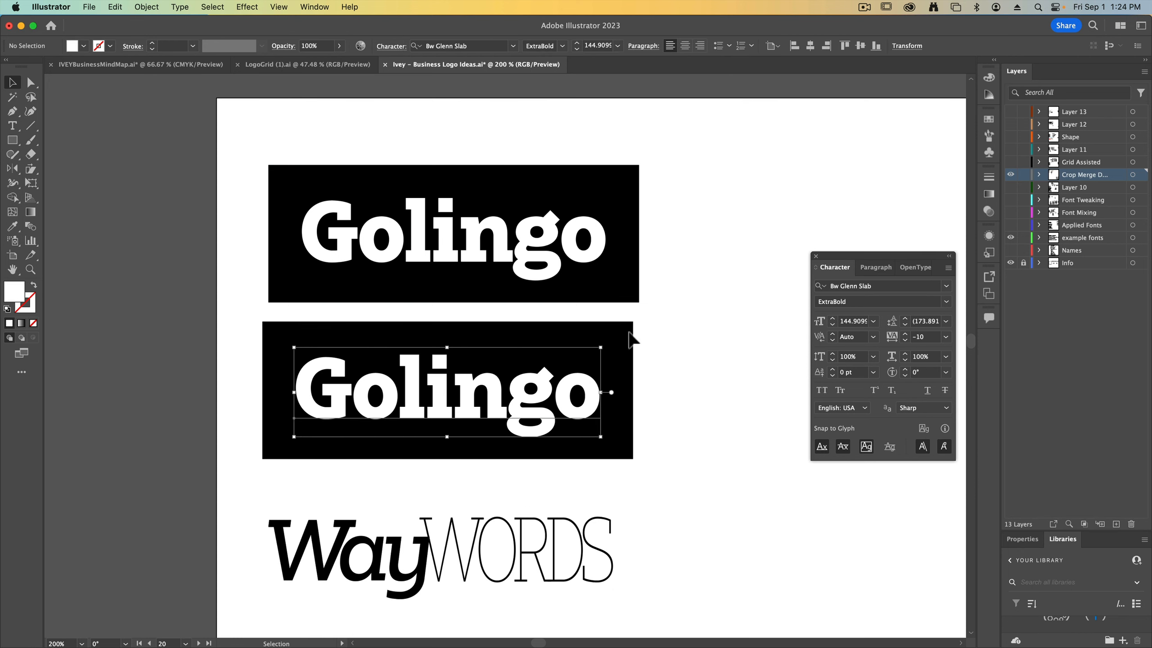
Step: Round all corners of the lower Golingo rectangle to the maximum radius, about 1.7 in, forming a pill
{"action": "left_click", "coordinate": [623, 343]}
{"action": "left_click_drag", "start_coordinate": [625, 330], "coordinate": [583, 397]}
{"action": "left_click", "coordinate": [708, 473]}
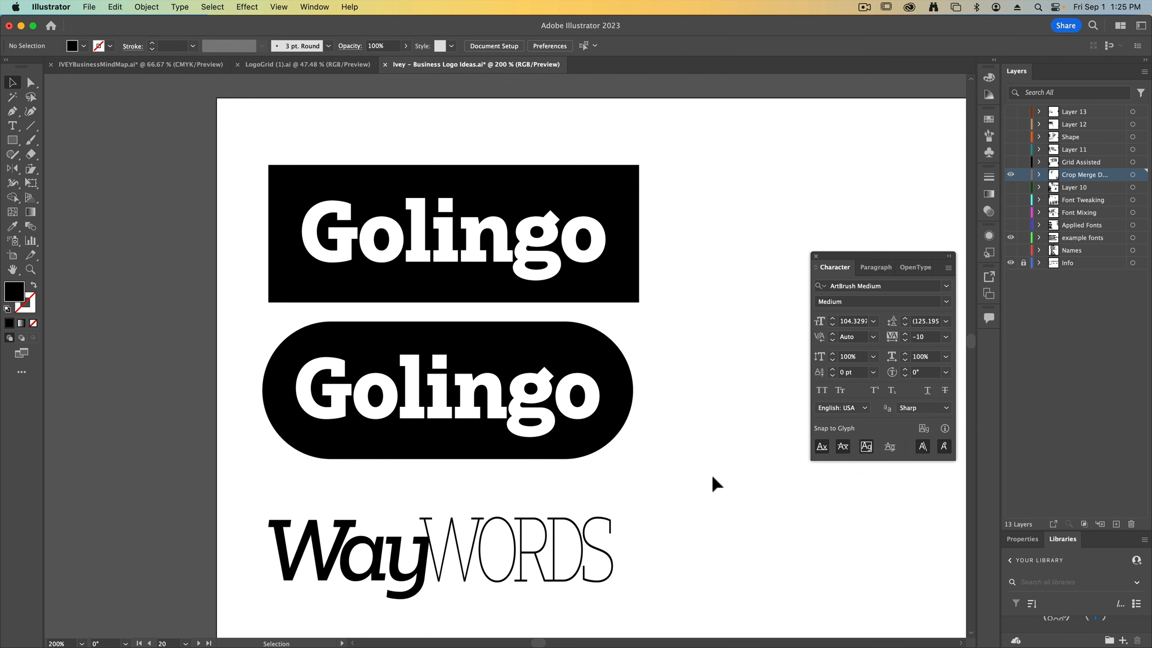
Step: Duplicate the pill-shaped Golingo logo to the right of the original pill
{"action": "left_click_drag", "start_coordinate": [705, 472], "coordinate": [384, 362]}
{"action": "left_click_drag", "start_coordinate": [317, 376], "coordinate": [689, 384]}
{"action": "left_click_drag", "start_coordinate": [650, 367], "coordinate": [334, 335]}
{"action": "left_click_drag", "start_coordinate": [416, 360], "coordinate": [441, 361]}
{"action": "left_click", "coordinate": [440, 239]}
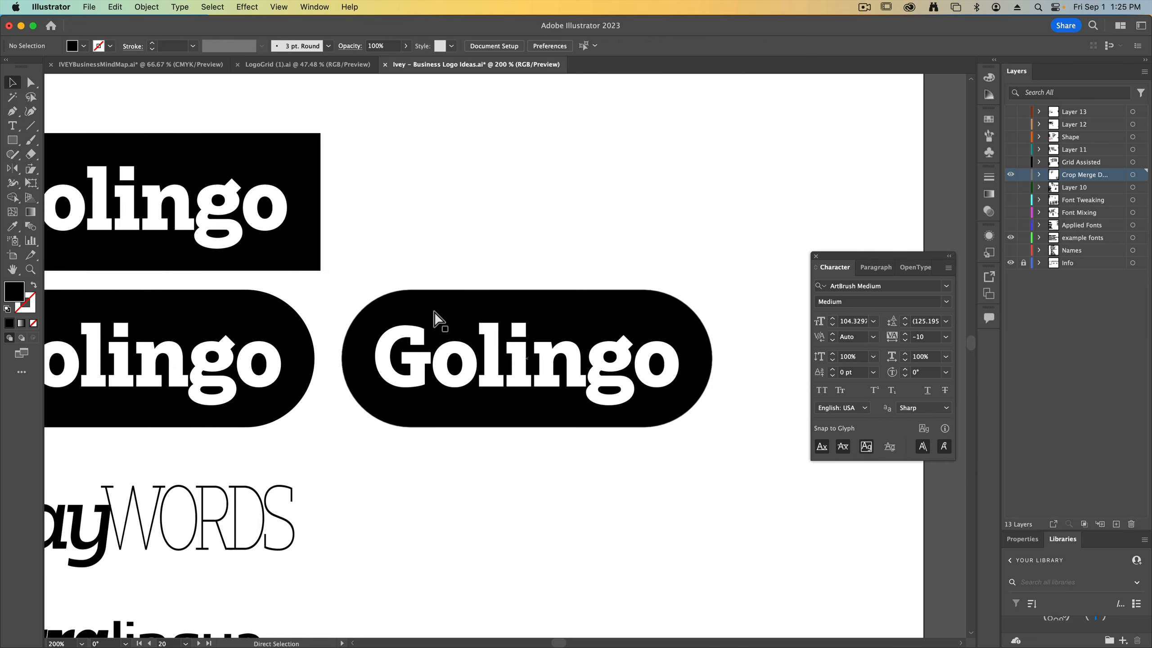
{"action": "key", "text": "super+z"}
{"action": "key", "text": "super+shift+z"}
Step: Reset all the rounded corners of the copied pill shape to square corners
{"action": "left_click", "coordinate": [607, 238]}
{"action": "left_click", "coordinate": [682, 343]}
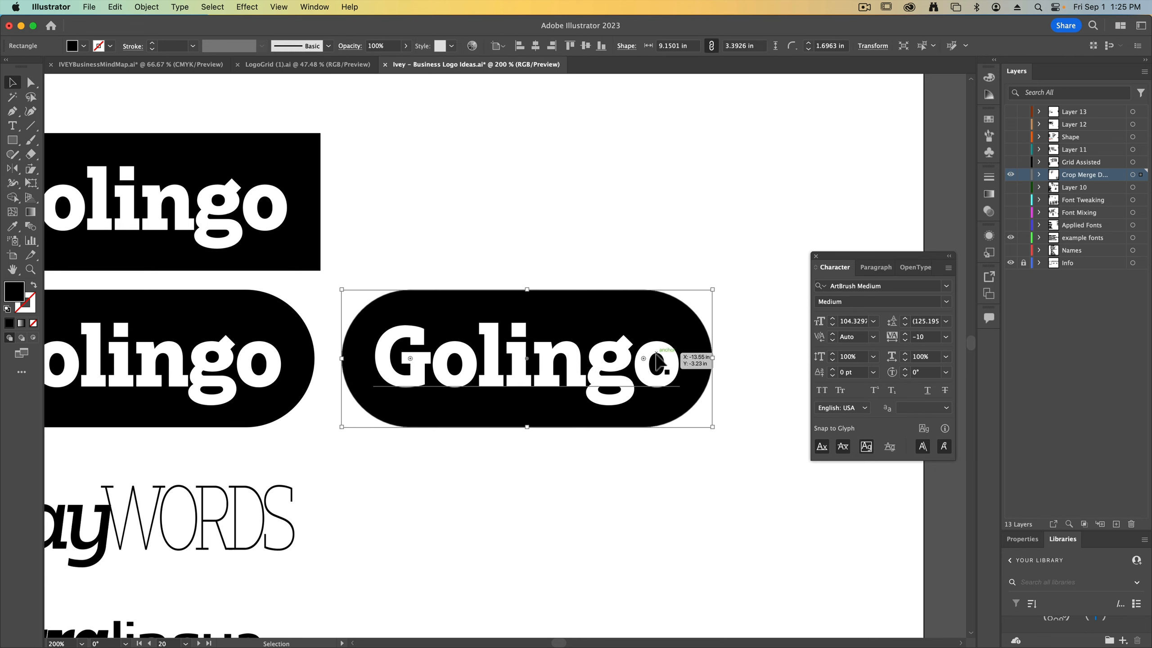
{"action": "left_click_drag", "start_coordinate": [649, 362], "coordinate": [717, 267]}
{"action": "left_click", "coordinate": [717, 267]}
Step: Round only the upper-right corner of the copied Golingo rectangle with a large radius
{"action": "left_click", "coordinate": [31, 82]}
{"action": "left_click_drag", "start_coordinate": [749, 297], "coordinate": [708, 282]}
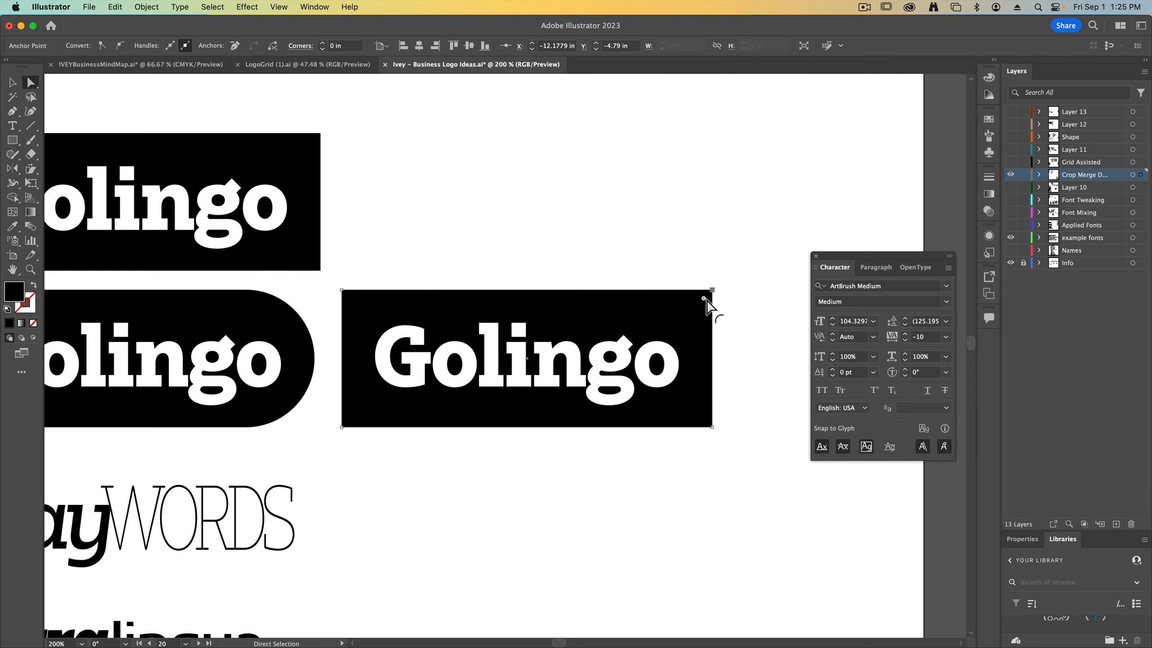
{"action": "left_click_drag", "start_coordinate": [697, 312], "coordinate": [597, 381]}
{"action": "left_click", "coordinate": [496, 483]}
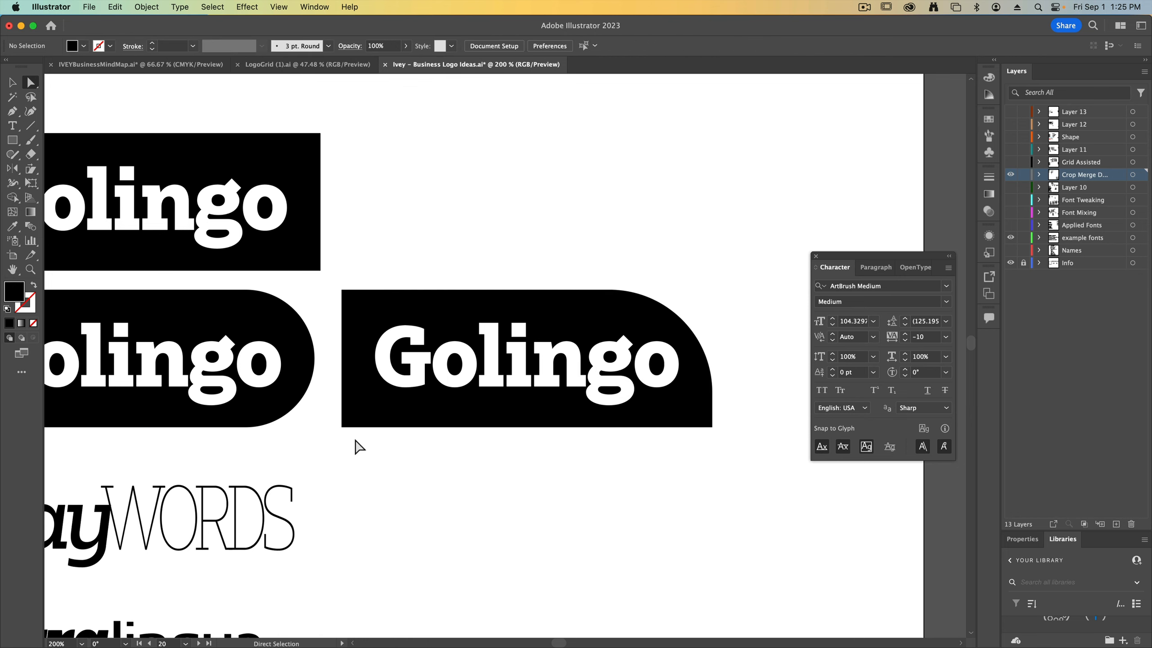
Step: Round the lower-left corner of the same Golingo rectangle into a large curve, forming a leaf shape
{"action": "left_click", "coordinate": [341, 427]}
{"action": "left_click_drag", "start_coordinate": [347, 424], "coordinate": [454, 349]}
{"action": "left_click", "coordinate": [481, 466]}
Step: Examine the company name font samples beside the artboard and the remaining wordmarks on it
{"action": "key", "text": "super+minus"}
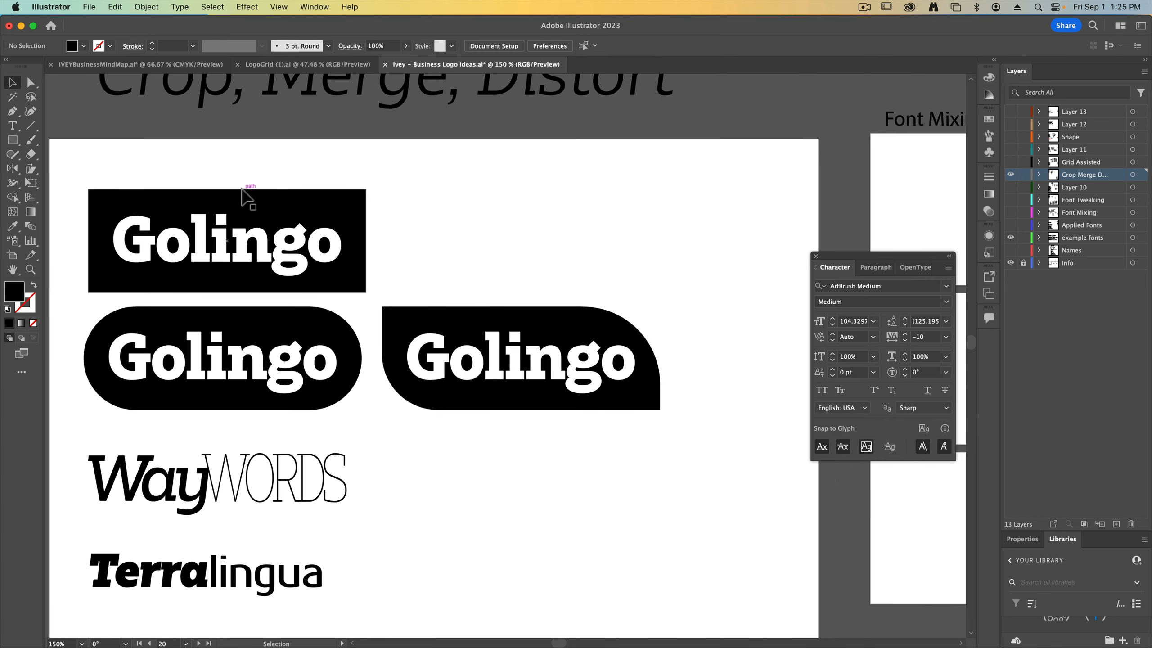
{"action": "key", "text": "super+minus"}
{"action": "key", "text": "space"}
{"action": "left_click_drag", "start_coordinate": [269, 338], "coordinate": [556, 451]}
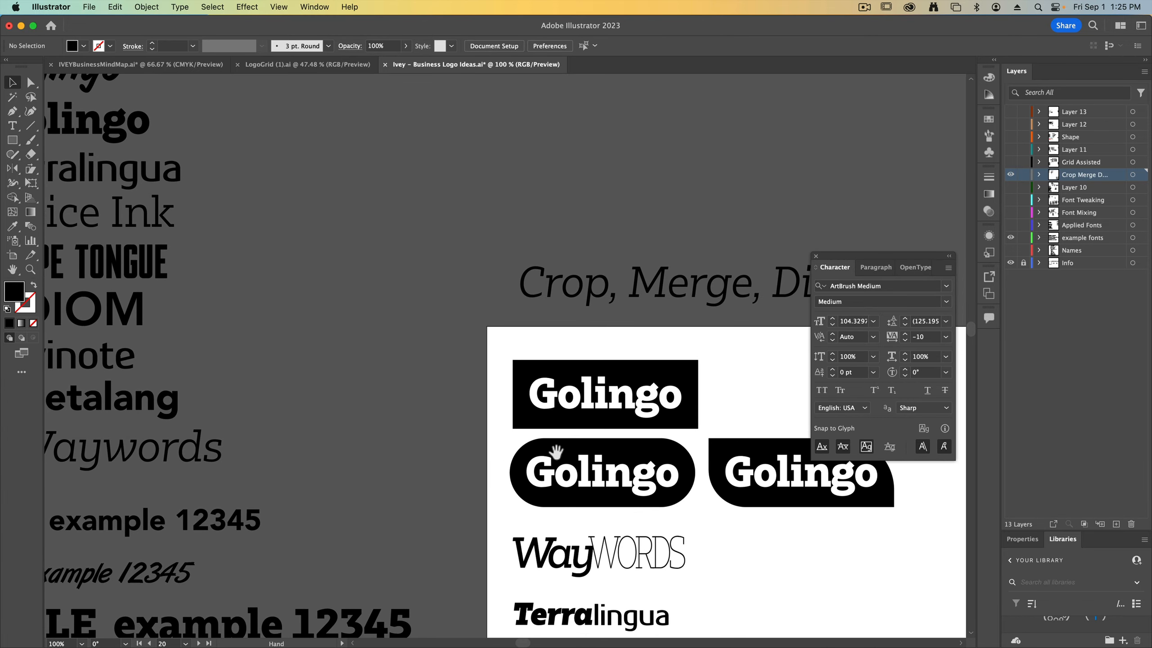
{"action": "scroll", "coordinate": [487, 518], "scroll_direction": "up", "scroll_amount": 3}
{"action": "scroll", "coordinate": [486, 518], "scroll_direction": "left", "scroll_amount": 7}
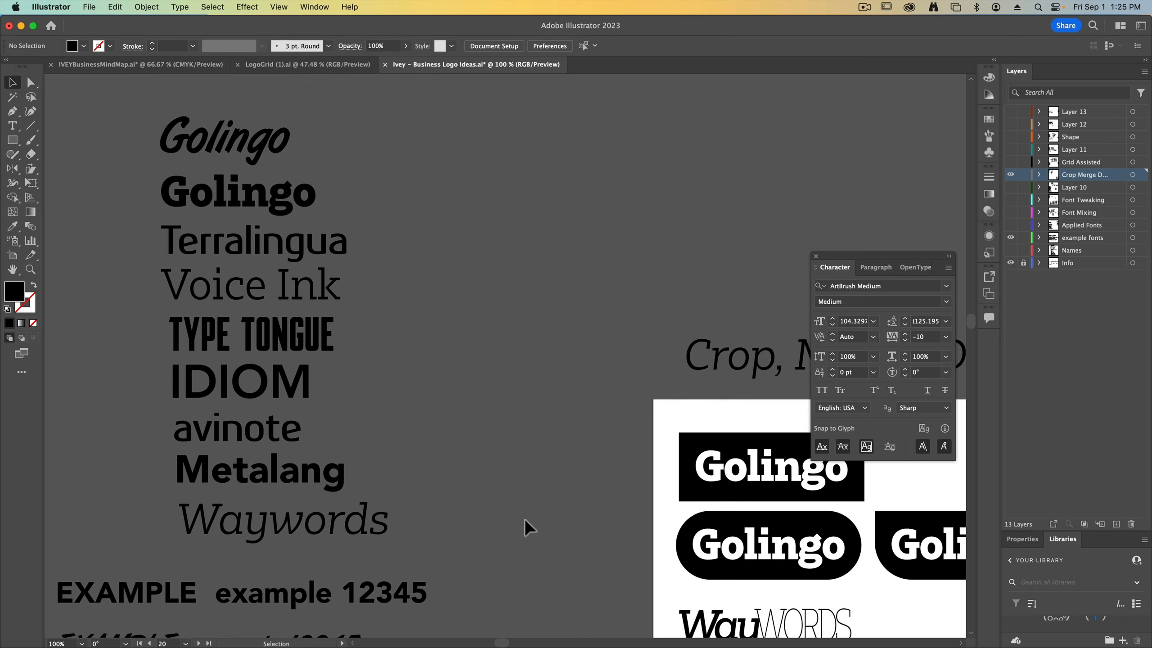
{"action": "key", "text": "space"}
{"action": "left_click_drag", "start_coordinate": [560, 542], "coordinate": [272, 172]}
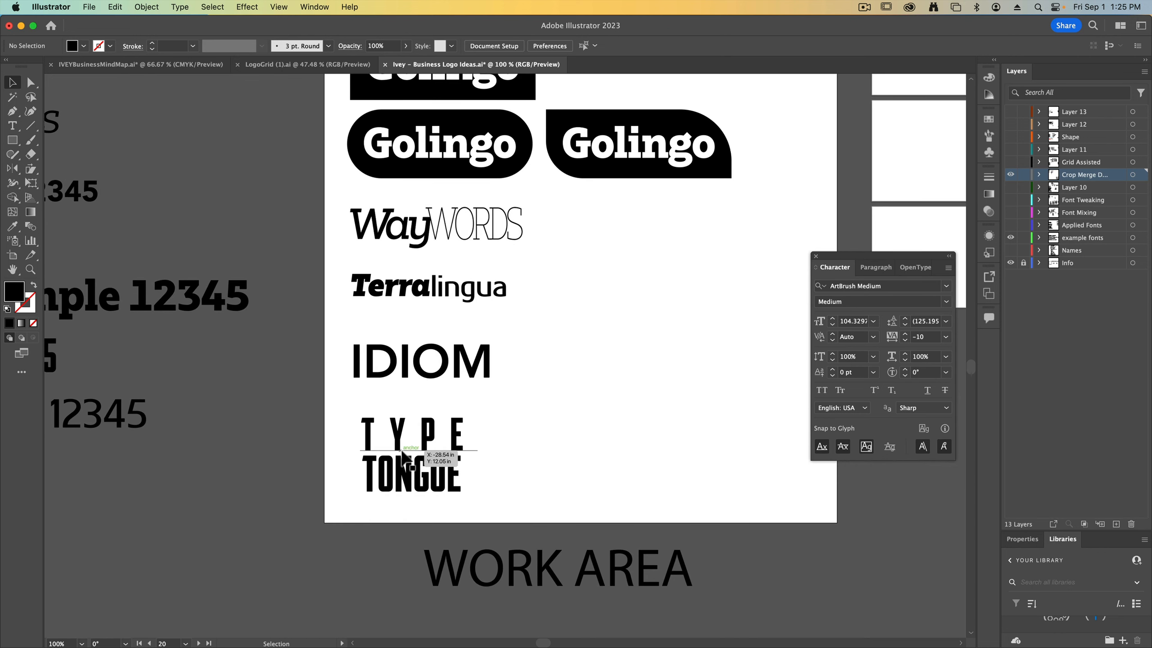
Step: Duplicate the TYPE TONGUE wordmark into the empty area on the right side of the artboard
{"action": "left_click_drag", "start_coordinate": [409, 452], "coordinate": [628, 283]}
{"action": "key", "text": "space"}
{"action": "left_click_drag", "start_coordinate": [682, 338], "coordinate": [583, 332]}
{"action": "key", "text": "super+equal"}
{"action": "left_click", "coordinate": [606, 480]}
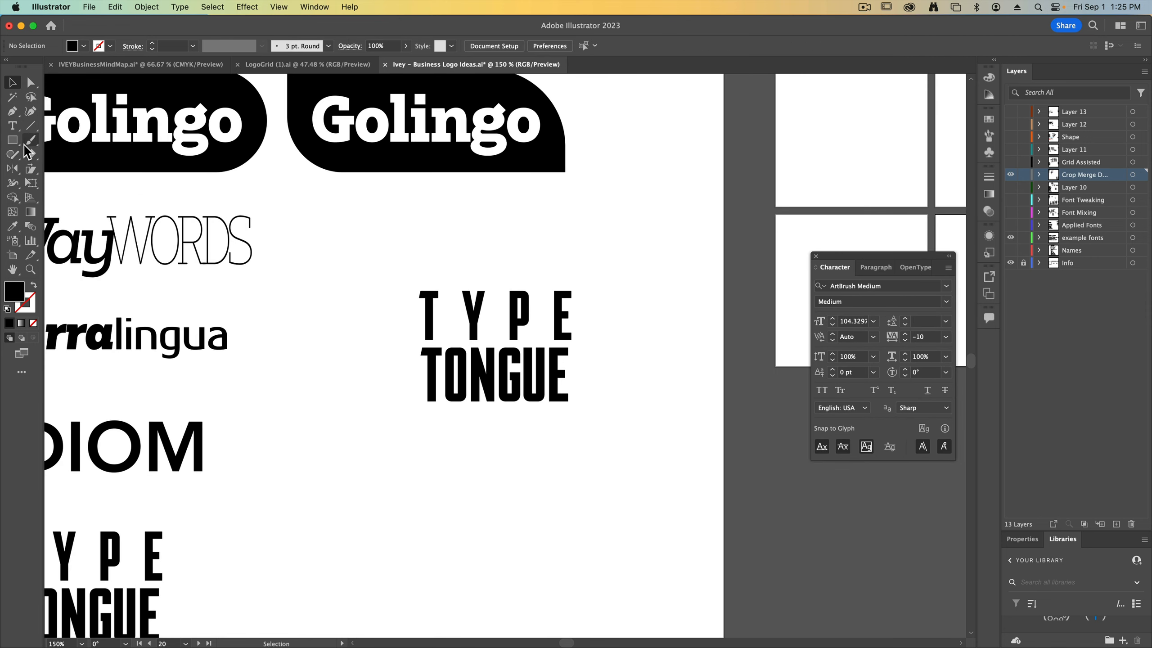
Step: Draw a black circle about 8.4 in across behind the TYPE TONGUE copy and fill its lettering white
{"action": "left_click_drag", "start_coordinate": [15, 148], "coordinate": [62, 168]}
{"action": "left_click_drag", "start_coordinate": [493, 339], "coordinate": [588, 467]}
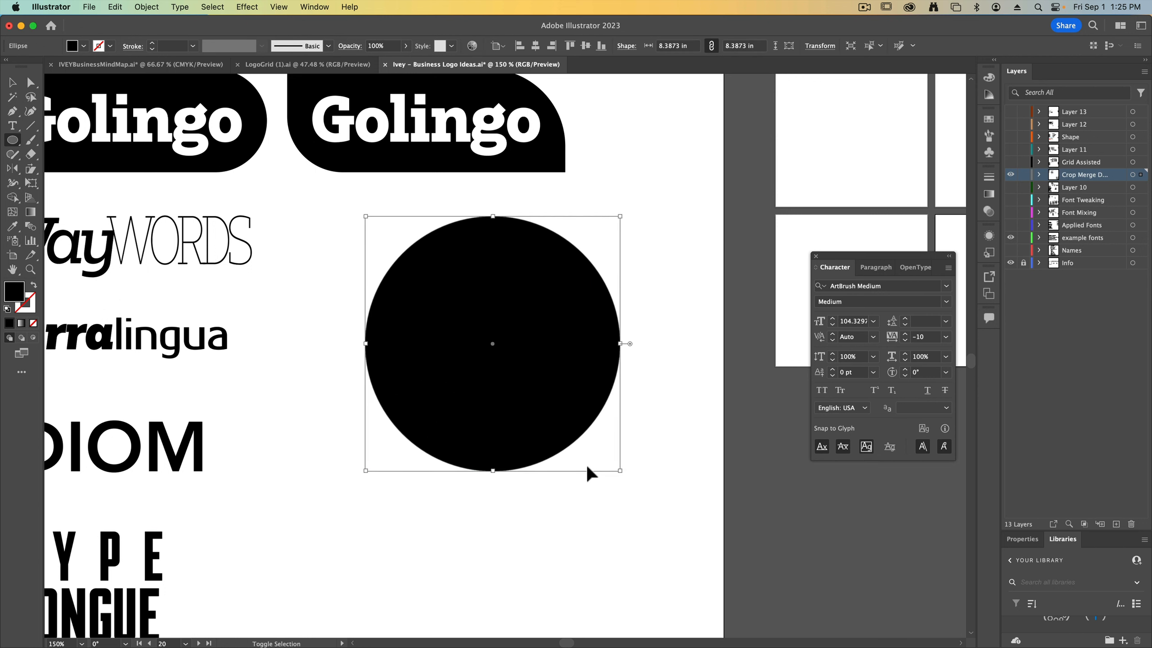
{"action": "left_click", "coordinate": [543, 411]}
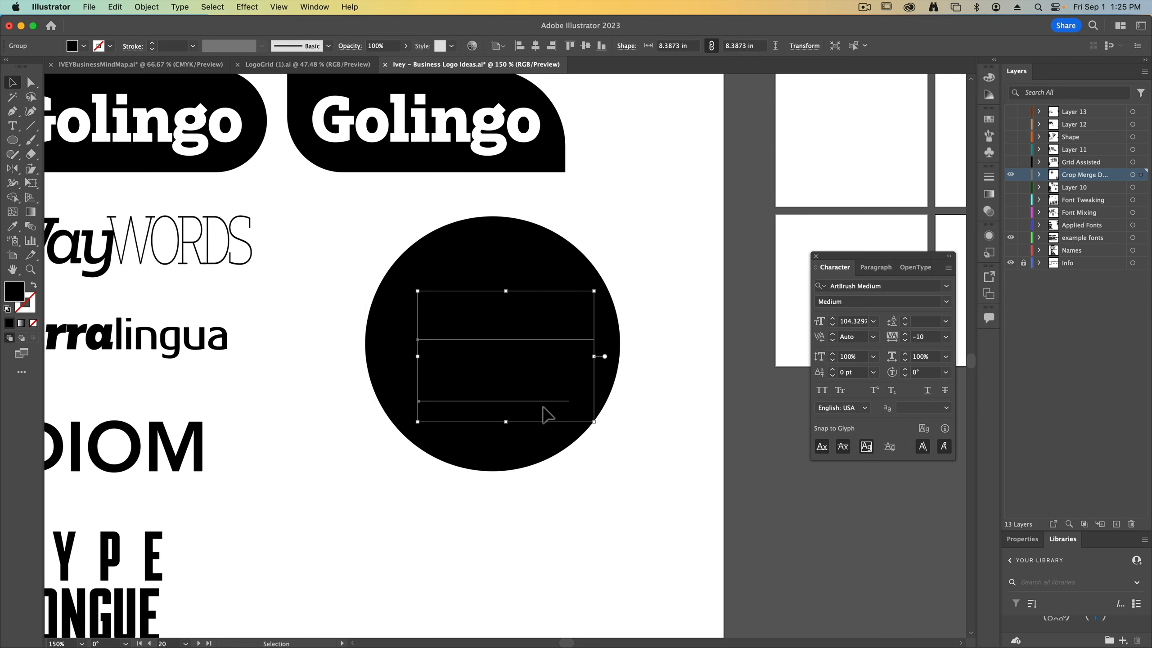
{"action": "left_click", "coordinate": [84, 46]}
{"action": "left_click", "coordinate": [21, 69]}
{"action": "left_click", "coordinate": [378, 248]}
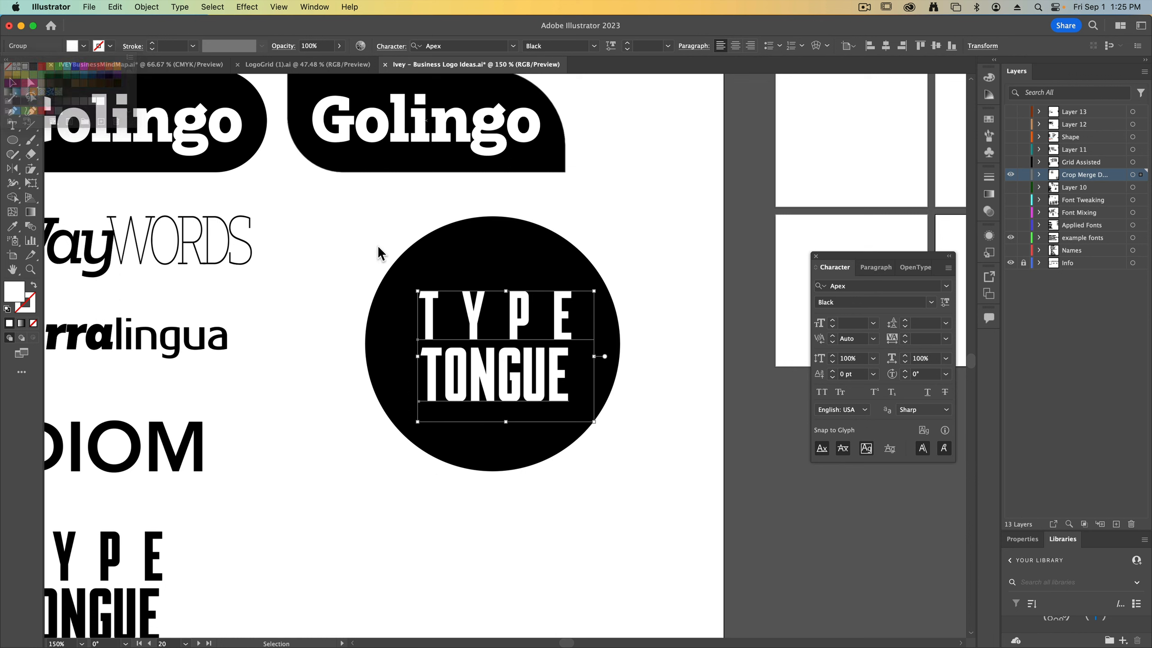
Step: Reposition the circle around the TYPE TONGUE lettering and shrink it to about 6.5 in across
{"action": "mouse_move", "coordinate": [559, 248]}
{"action": "left_mouse_down"}
{"action": "mouse_move", "coordinate": [568, 261]}
{"action": "mouse_move", "coordinate": [559, 248]}
{"action": "left_mouse_up"}
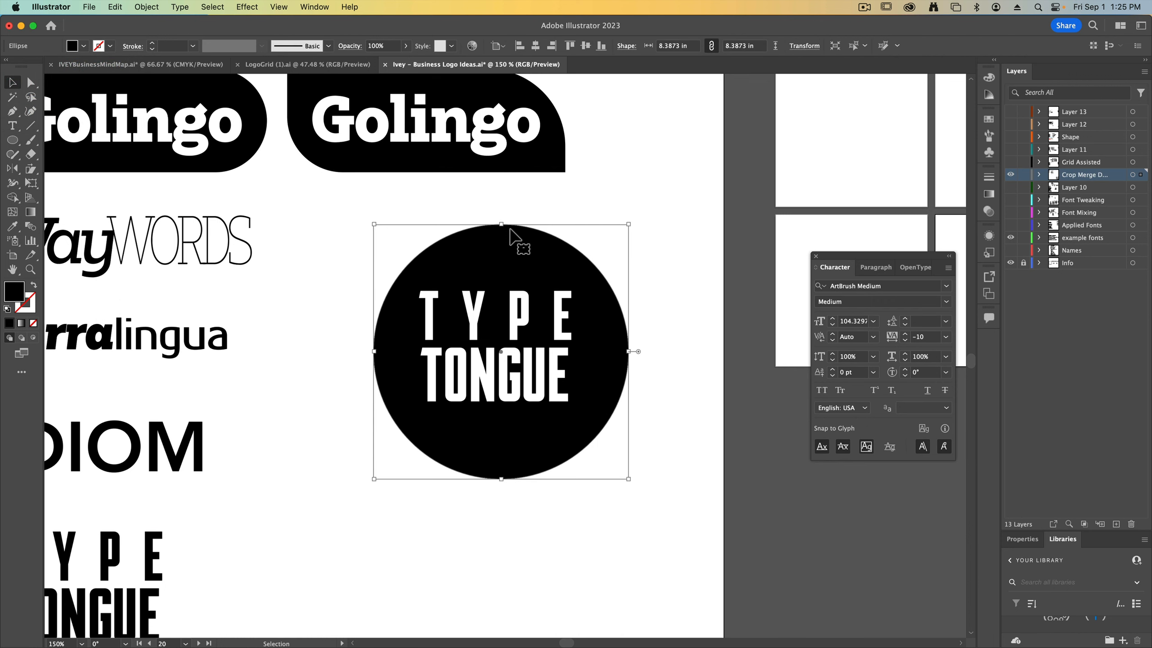
{"action": "mouse_move", "coordinate": [501, 225]}
{"action": "left_mouse_down"}
{"action": "mouse_move", "coordinate": [499, 263]}
{"action": "mouse_move", "coordinate": [499, 242]}
{"action": "left_mouse_up"}
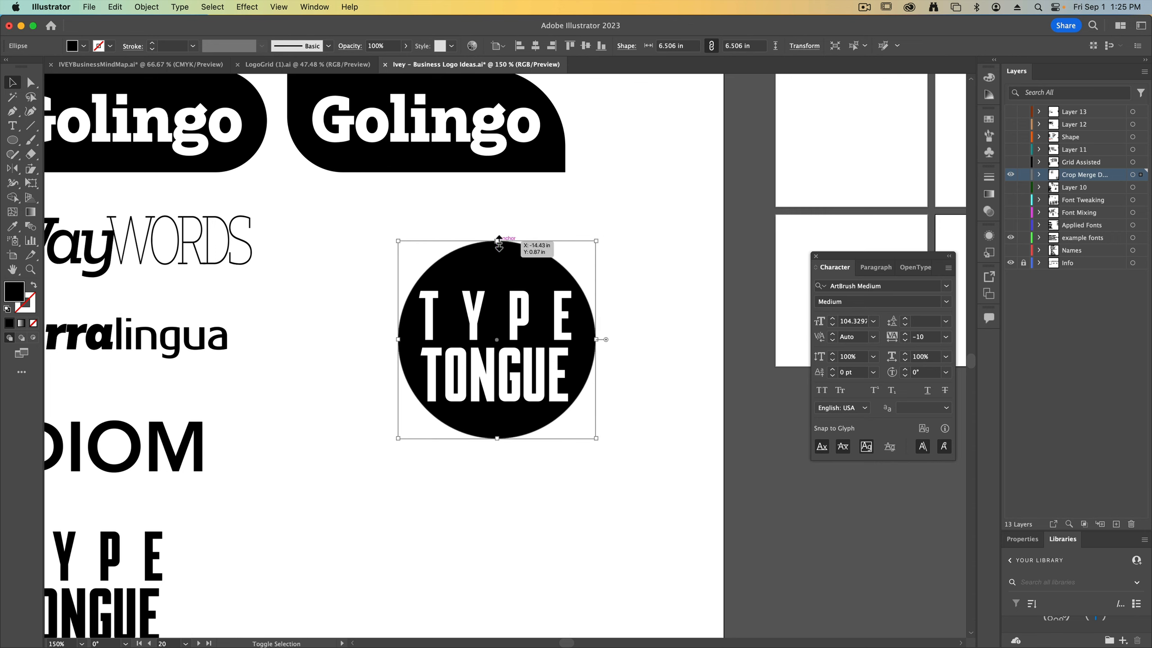
{"action": "left_click", "coordinate": [640, 287]}
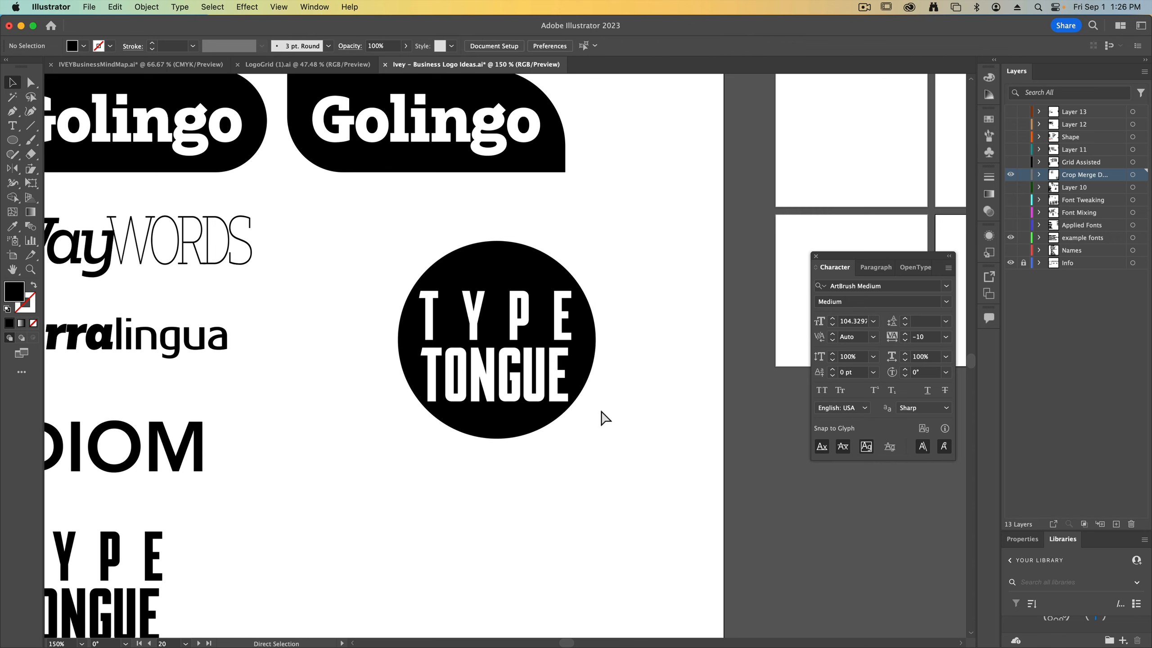
Step: Move the circular TYPE TONGUE badge beside the rectangular Golingo logo and scale it down to less than half size
{"action": "key", "text": "super+1"}
{"action": "left_click", "coordinate": [461, 369]}
{"action": "scroll", "coordinate": [460, 368], "scroll_direction": "up", "scroll_amount": 5}
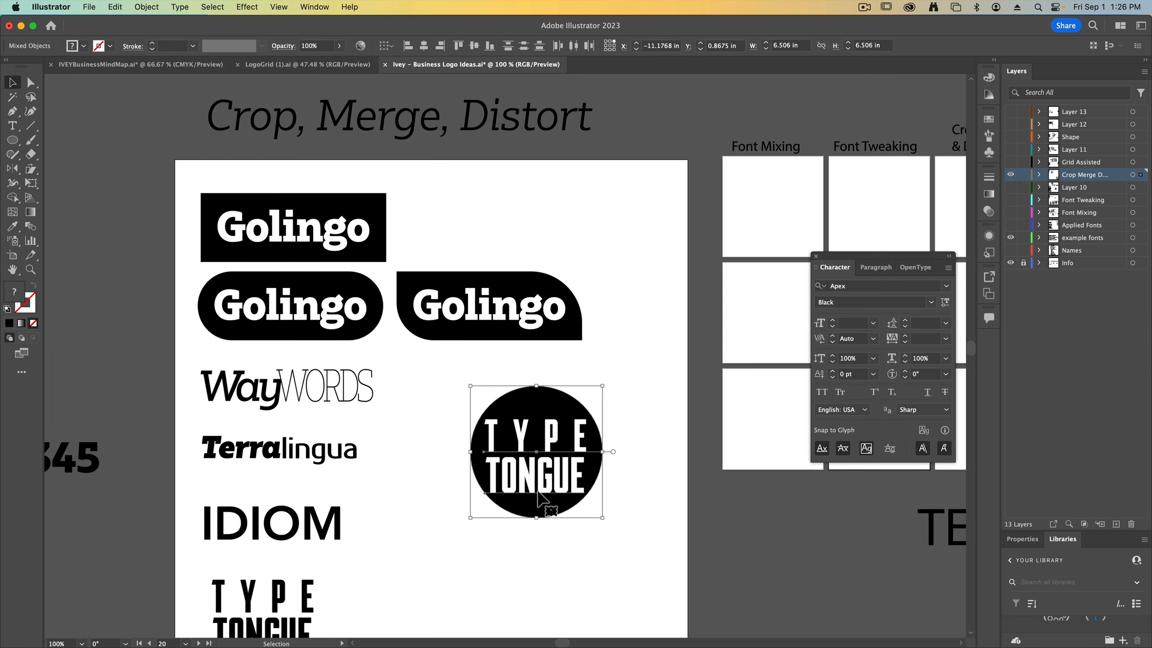
{"action": "left_click_drag", "start_coordinate": [603, 472], "coordinate": [560, 247]}
{"action": "left_click", "coordinate": [556, 230]}
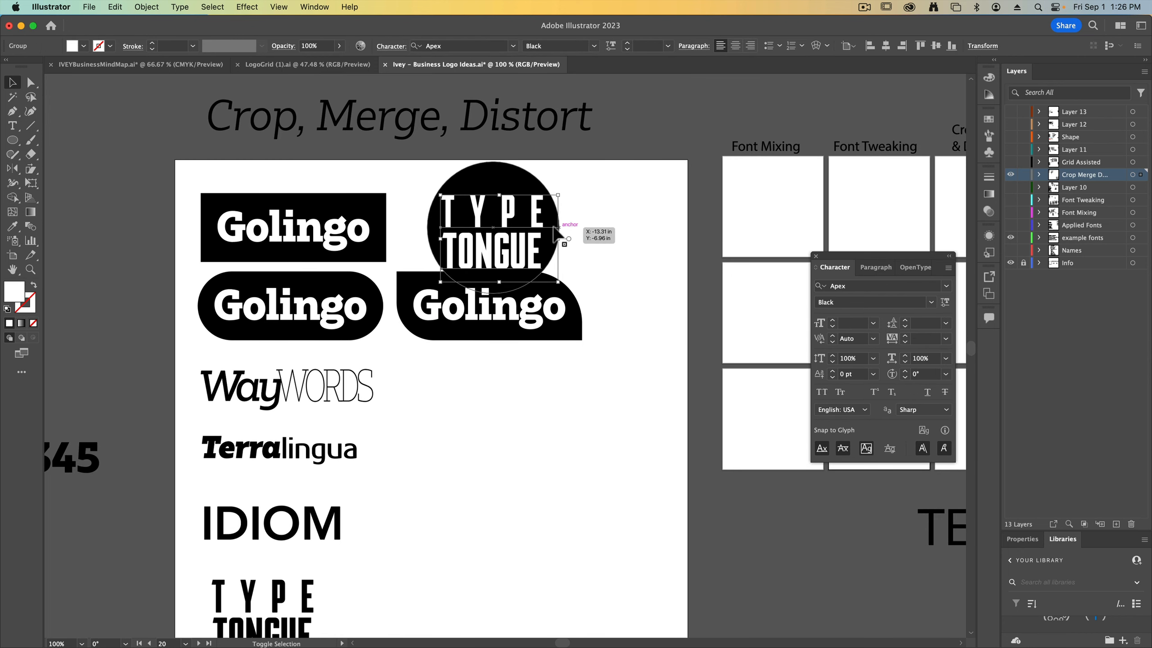
{"action": "left_click", "coordinate": [551, 227], "text": "shift"}
{"action": "left_click_drag", "start_coordinate": [562, 227], "coordinate": [491, 221]}
{"action": "left_click", "coordinate": [535, 241]}
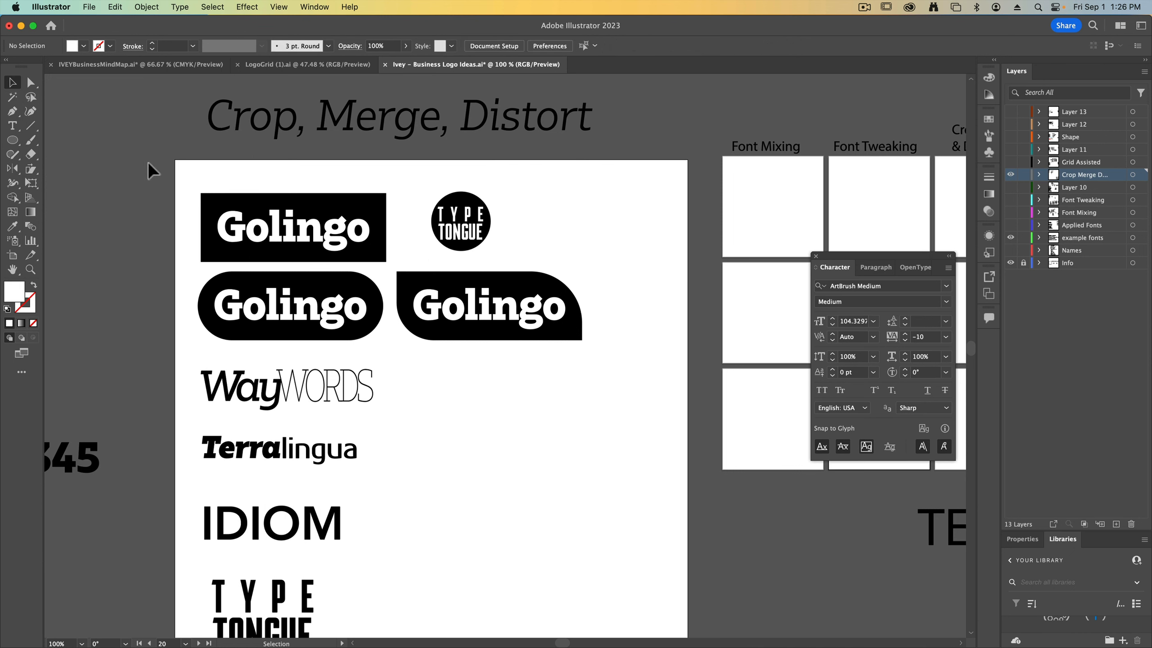
Step: Draw a five-pointed star about 7.24 by 6.89 in below the leaf-shaped Golingo logo and fill it black
{"action": "left_click_drag", "start_coordinate": [9, 146], "coordinate": [50, 202]}
{"action": "left_click_drag", "start_coordinate": [533, 438], "coordinate": [580, 502]}
{"action": "left_click", "coordinate": [84, 45]}
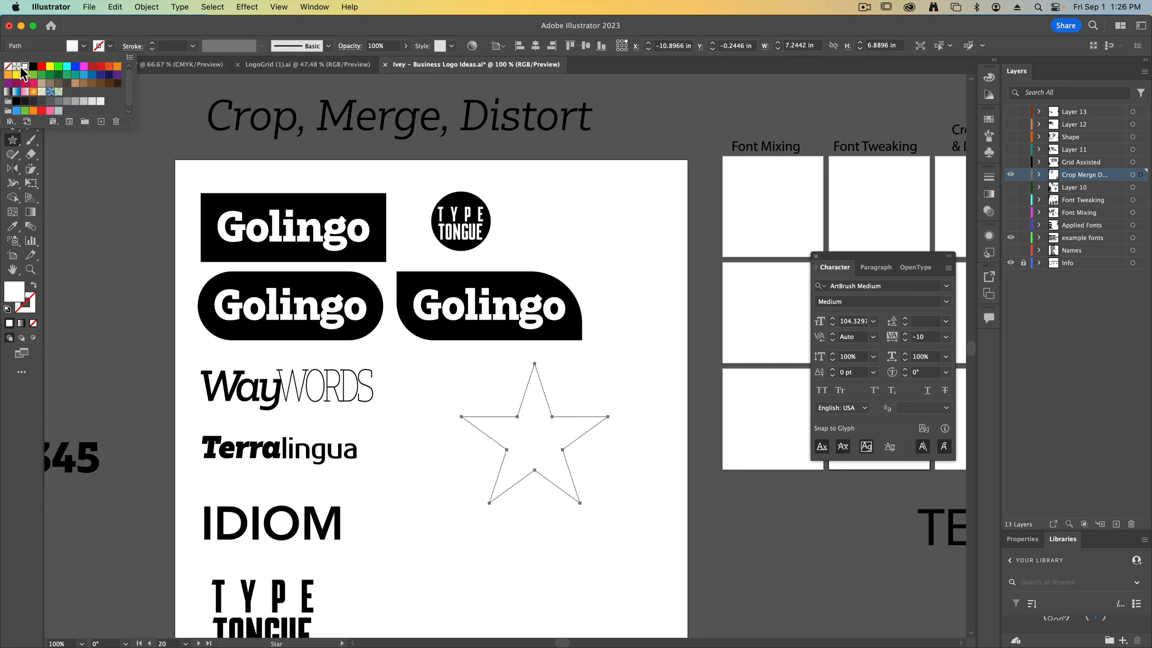
{"action": "left_click", "coordinate": [33, 67]}
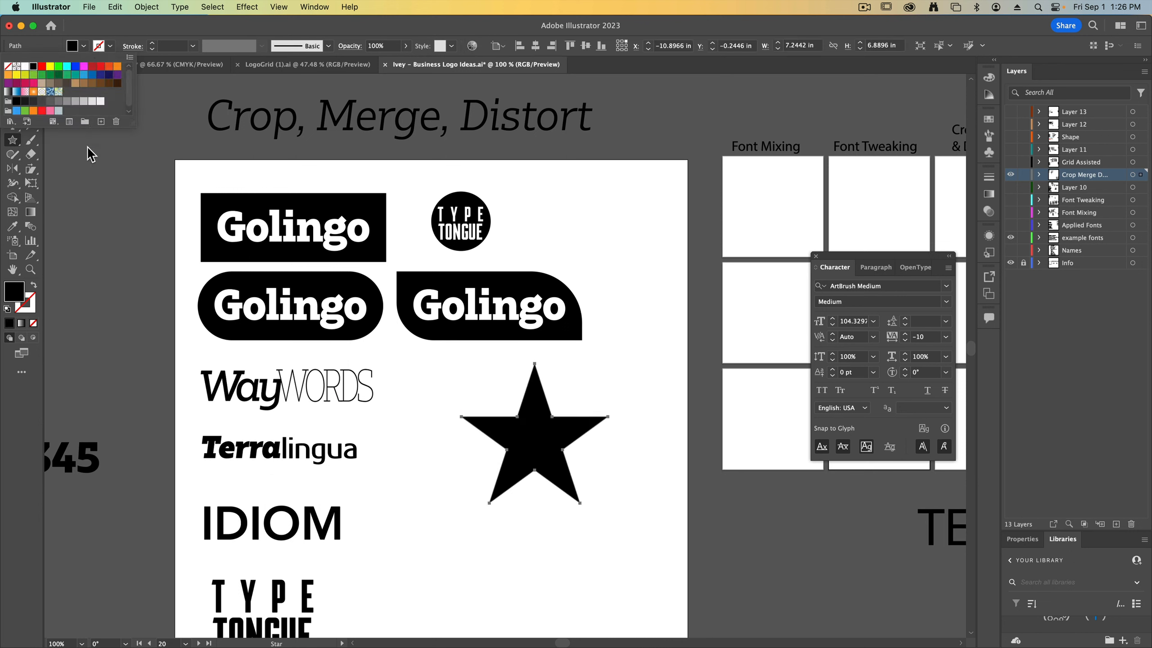
Step: Copy the white TYPE TONGUE lettering from the circular badge into the middle of the black star
{"action": "left_click", "coordinate": [135, 261]}
{"action": "left_click", "coordinate": [529, 381]}
{"action": "key", "text": "v"}
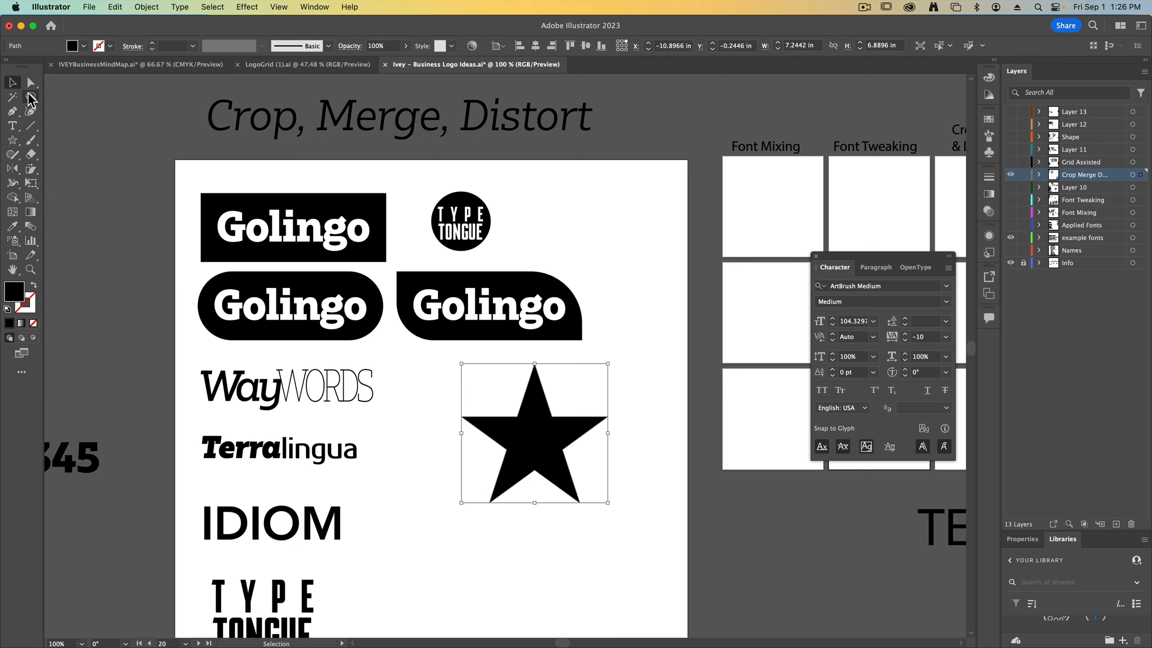
{"action": "left_click_drag", "start_coordinate": [447, 223], "coordinate": [498, 449], "text": "alt"}
{"action": "mouse_move", "coordinate": [540, 450]}
{"action": "left_mouse_down"}
{"action": "mouse_move", "coordinate": [579, 453]}
{"action": "mouse_move", "coordinate": [547, 447]}
{"action": "left_mouse_up"}
{"action": "left_click", "coordinate": [618, 538]}
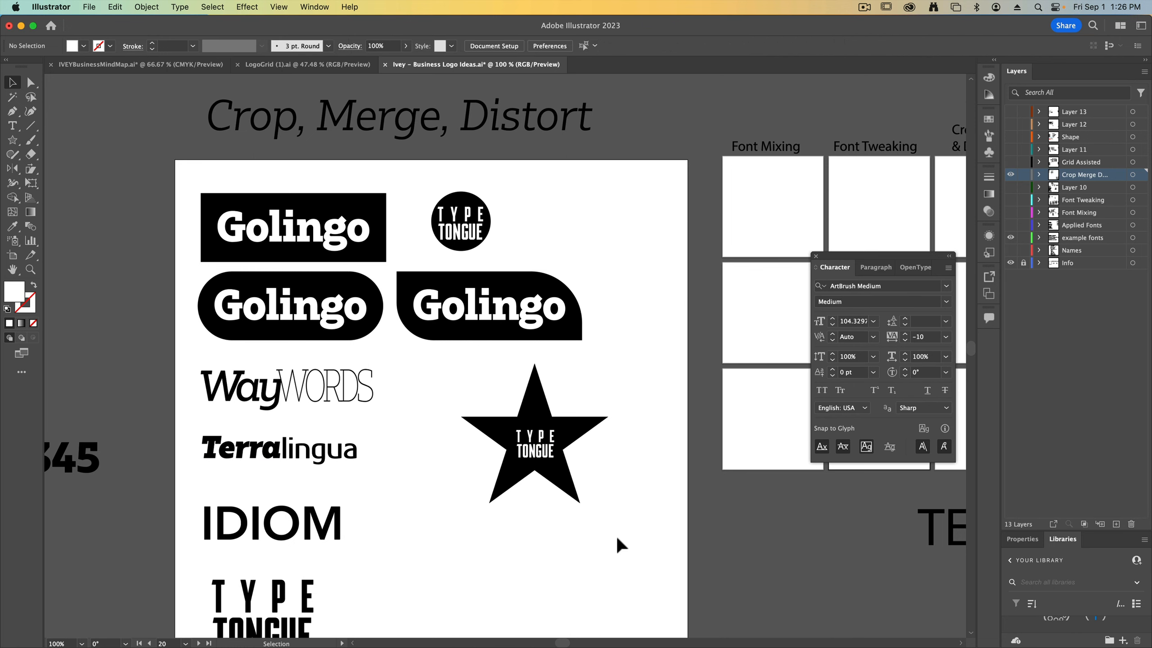
Step: Enlarge the TYPE TONGUE lettering on the star and reposition it between the star's lower arms
{"action": "key", "text": "super+equal"}
{"action": "left_click_drag", "start_coordinate": [558, 534], "coordinate": [493, 429]}
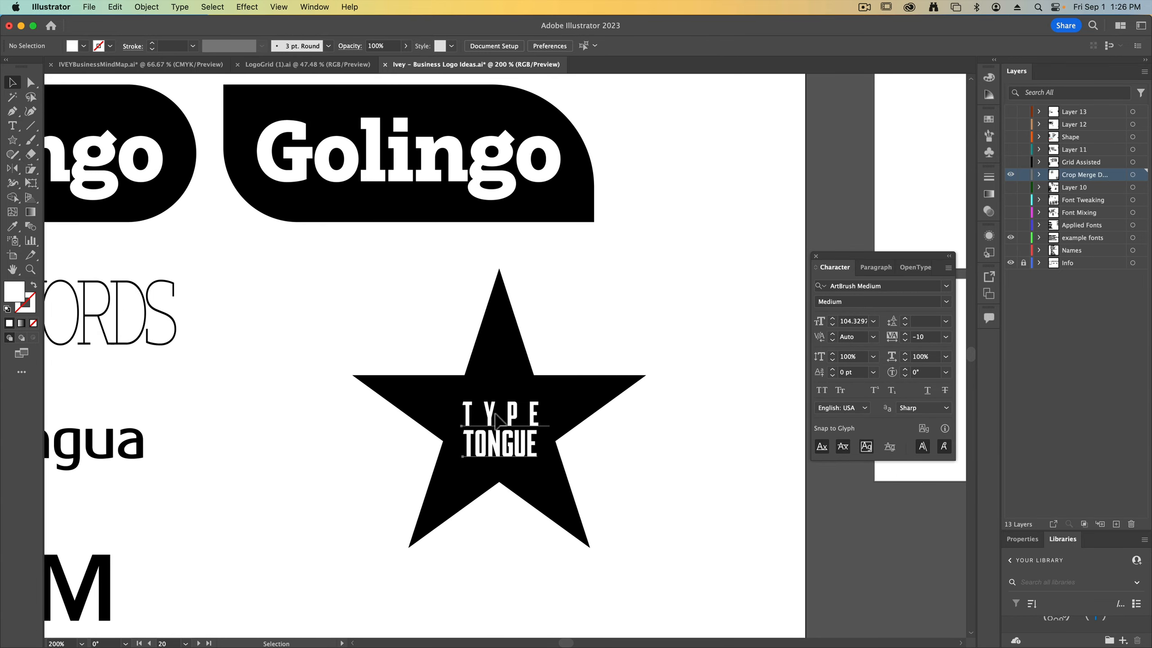
{"action": "left_click", "coordinate": [499, 419]}
{"action": "left_click", "coordinate": [629, 510]}
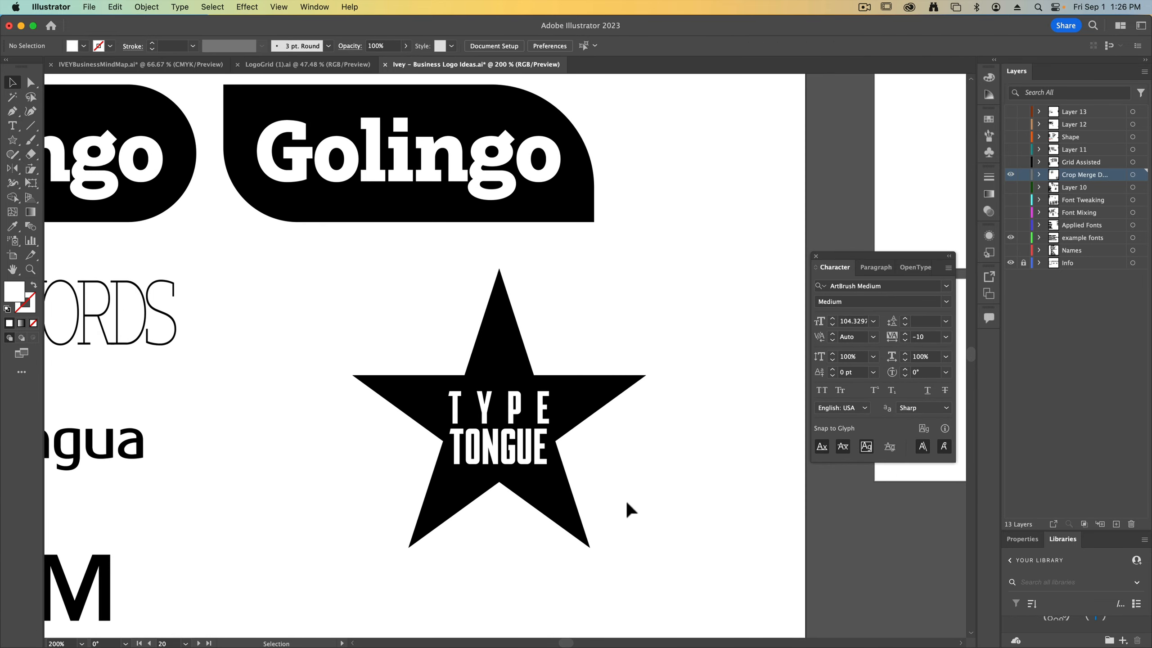
{"action": "key", "text": "super+minus"}
{"action": "mouse_move", "coordinate": [524, 429]}
{"action": "left_mouse_down"}
{"action": "mouse_move", "coordinate": [498, 394]}
{"action": "mouse_move", "coordinate": [526, 472]}
{"action": "mouse_move", "coordinate": [505, 419]}
{"action": "mouse_move", "coordinate": [514, 528]}
{"action": "mouse_move", "coordinate": [511, 439]}
{"action": "left_mouse_up"}
{"action": "left_click", "coordinate": [607, 463]}
{"action": "double_click", "coordinate": [510, 444]}
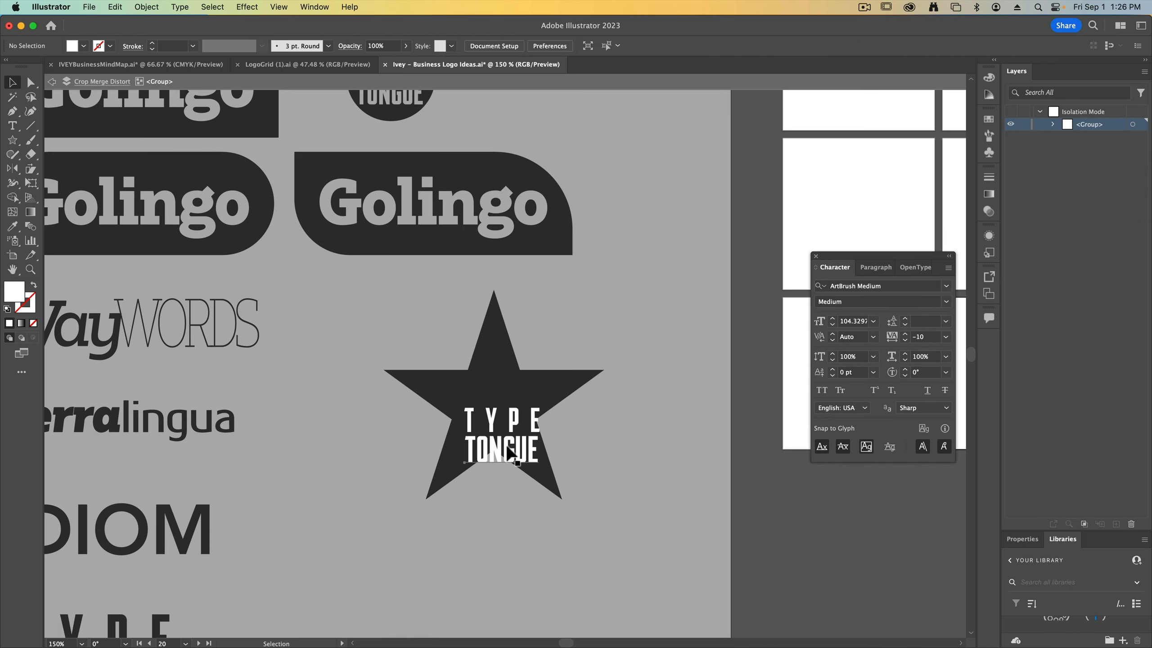
{"action": "left_click", "coordinate": [509, 447]}
{"action": "left_click", "coordinate": [514, 431], "text": "shift"}
{"action": "key", "text": "Delete"}
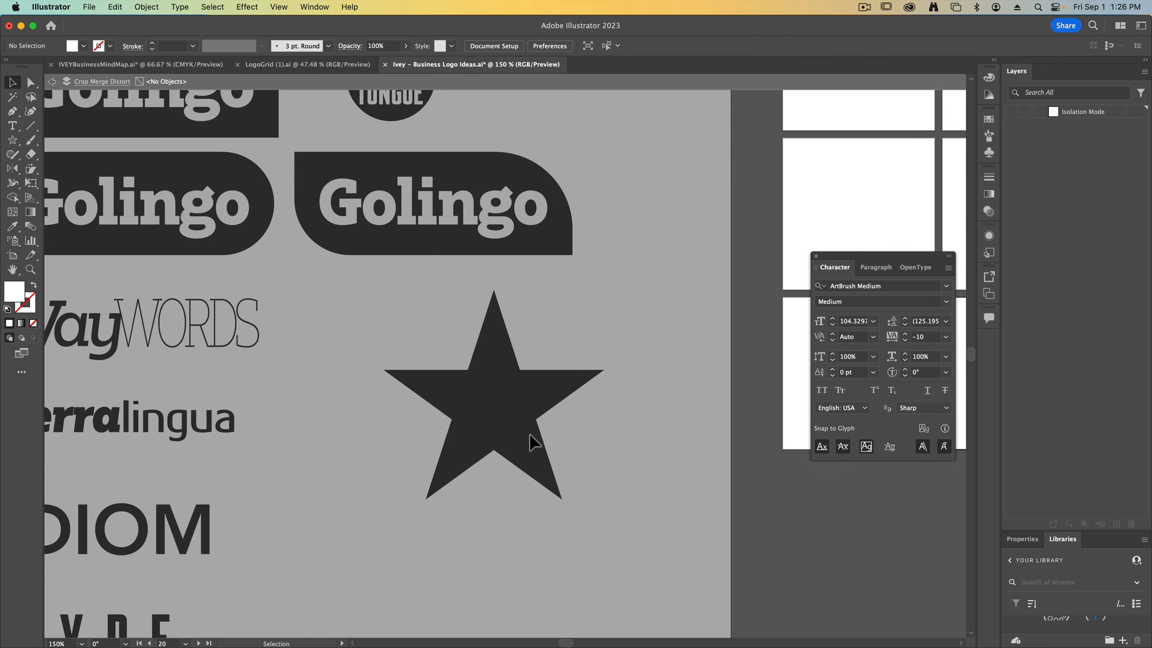
{"action": "key", "text": "super+z"}
{"action": "double_click", "coordinate": [623, 446]}
Step: Replace the word TYPE on the star with the single letter T
{"action": "double_click", "coordinate": [507, 420]}
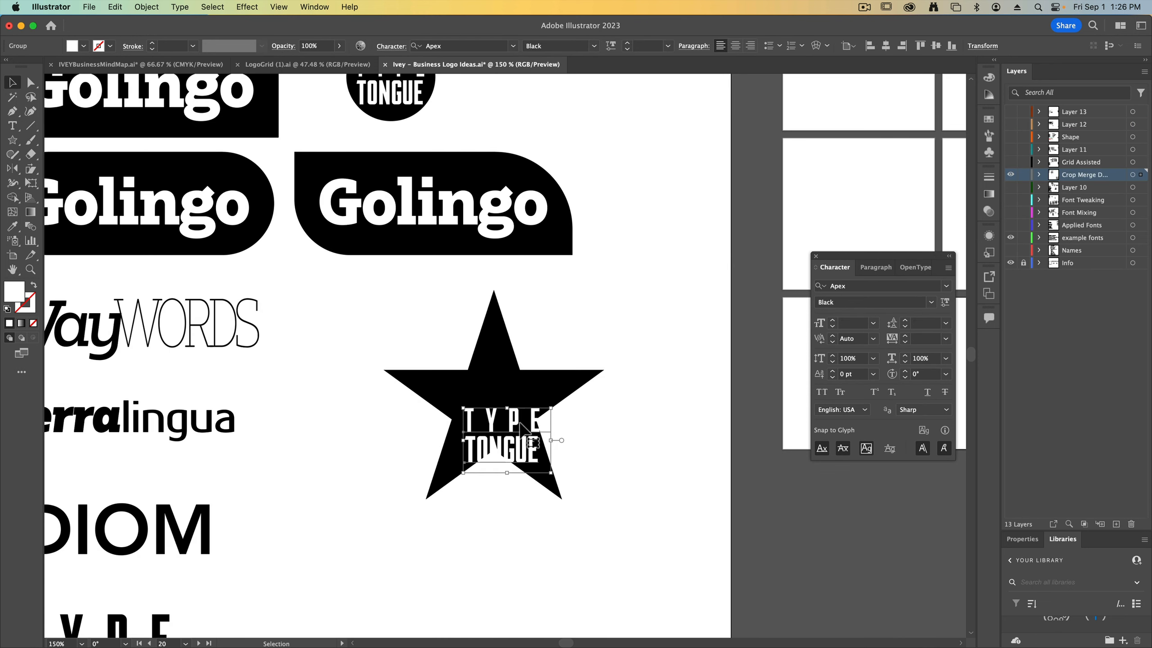
{"action": "double_click", "coordinate": [511, 428]}
{"action": "double_click", "coordinate": [516, 429]}
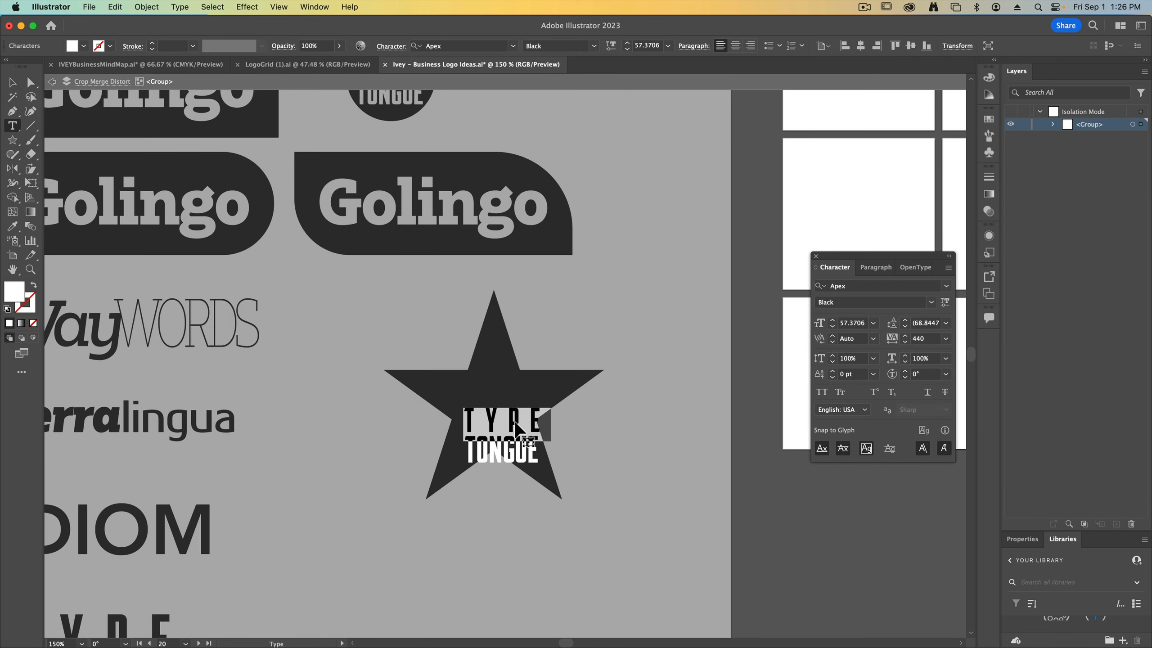
{"action": "type", "text": "T"}
Step: Ungroup the lettering on the star and delete the word TONGUE
{"action": "left_click", "coordinate": [12, 86]}
{"action": "double_click", "coordinate": [622, 441]}
{"action": "left_click", "coordinate": [531, 444]}
{"action": "key", "text": "super+shift+g"}
{"action": "left_click", "coordinate": [586, 458]}
{"action": "left_click", "coordinate": [534, 450]}
{"action": "key", "text": "Delete"}
Step: Enlarge the white T and centre it on the star so its stem runs down to the notch between the lower points
{"action": "left_click", "coordinate": [470, 412]}
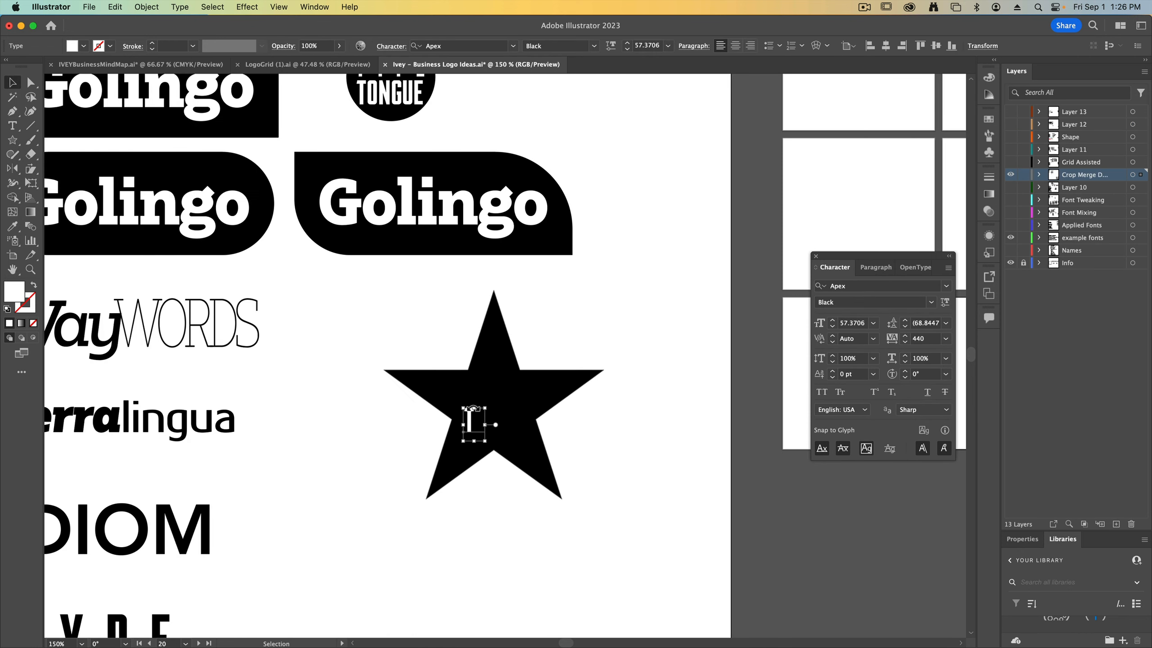
{"action": "left_click_drag", "start_coordinate": [484, 409], "coordinate": [493, 384]}
{"action": "left_click", "coordinate": [612, 543]}
Step: Scale down the star with its T and place it beside the circular TYPE TONGUE badge
{"action": "key", "text": "super+minus"}
{"action": "key", "text": "super+minus"}
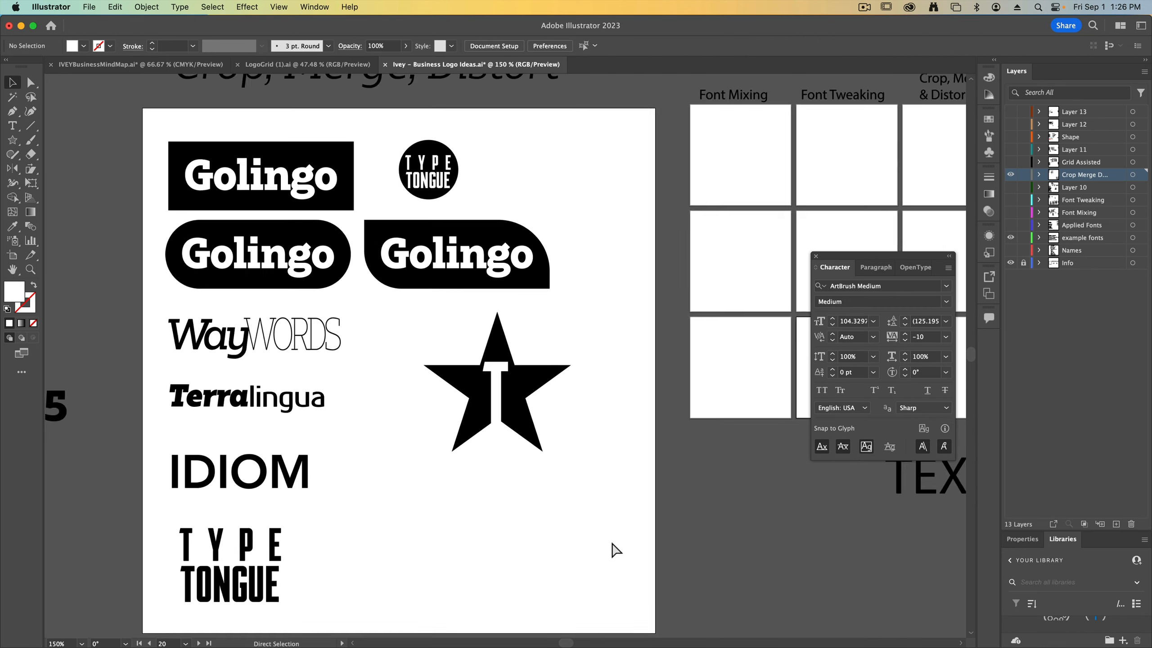
{"action": "left_click_drag", "start_coordinate": [555, 447], "coordinate": [501, 220]}
{"action": "left_click", "coordinate": [512, 371]}
Step: Ungroup the WayWORDS wordmark and move Way and WORDS apart, leaving a gap between them
{"action": "key", "text": "super+plus"}
{"action": "key", "text": "super+plus"}
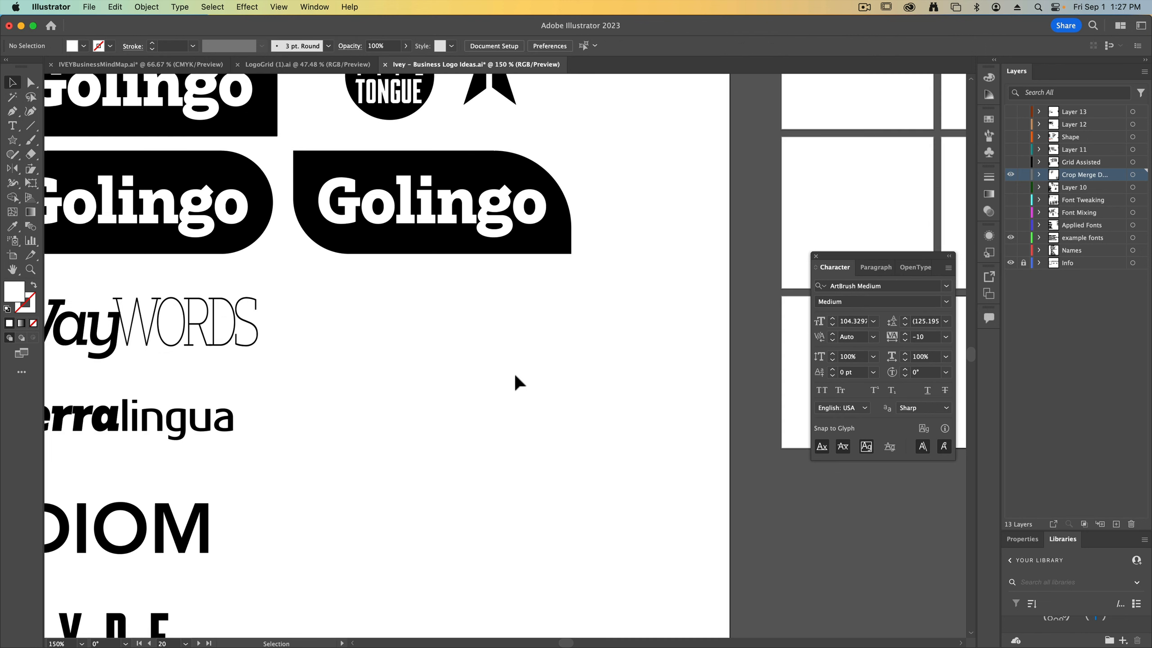
{"action": "left_click_drag", "start_coordinate": [295, 353], "coordinate": [547, 347]}
{"action": "left_click", "coordinate": [412, 346]}
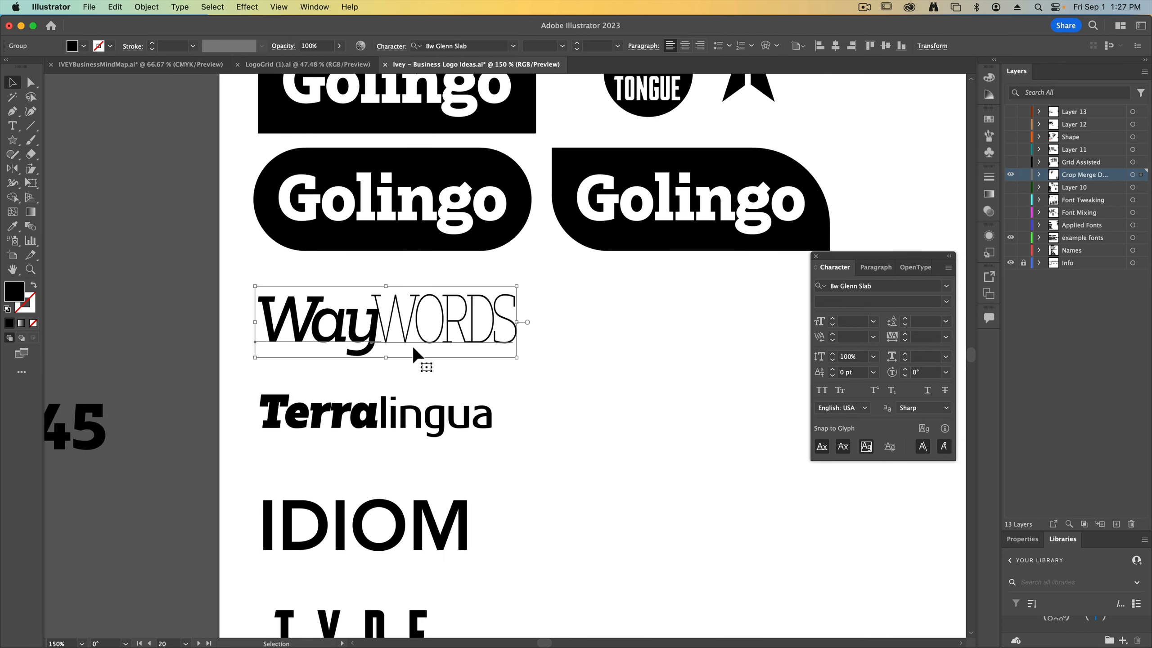
{"action": "double_click", "coordinate": [382, 331]}
{"action": "double_click", "coordinate": [381, 326]}
{"action": "left_click", "coordinate": [512, 395], "text": "super"}
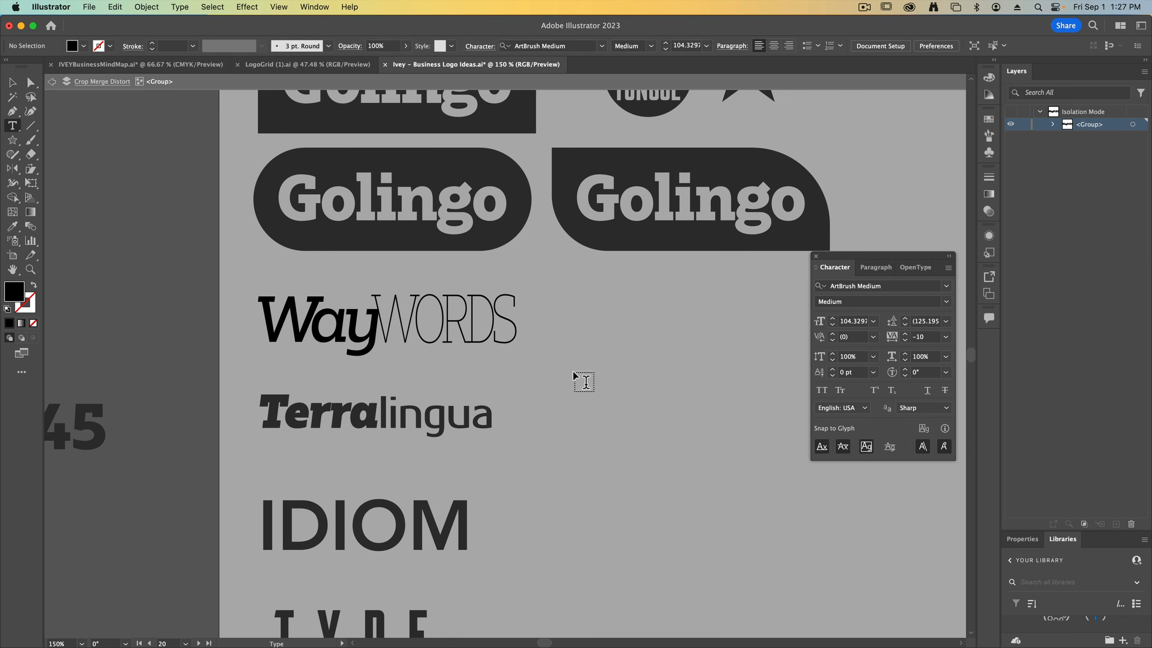
{"action": "key", "text": "v"}
{"action": "key", "text": "Escape"}
{"action": "left_click_drag", "start_coordinate": [447, 323], "coordinate": [529, 339]}
{"action": "key", "text": "super+shift+g"}
{"action": "key", "text": "super+shift+a"}
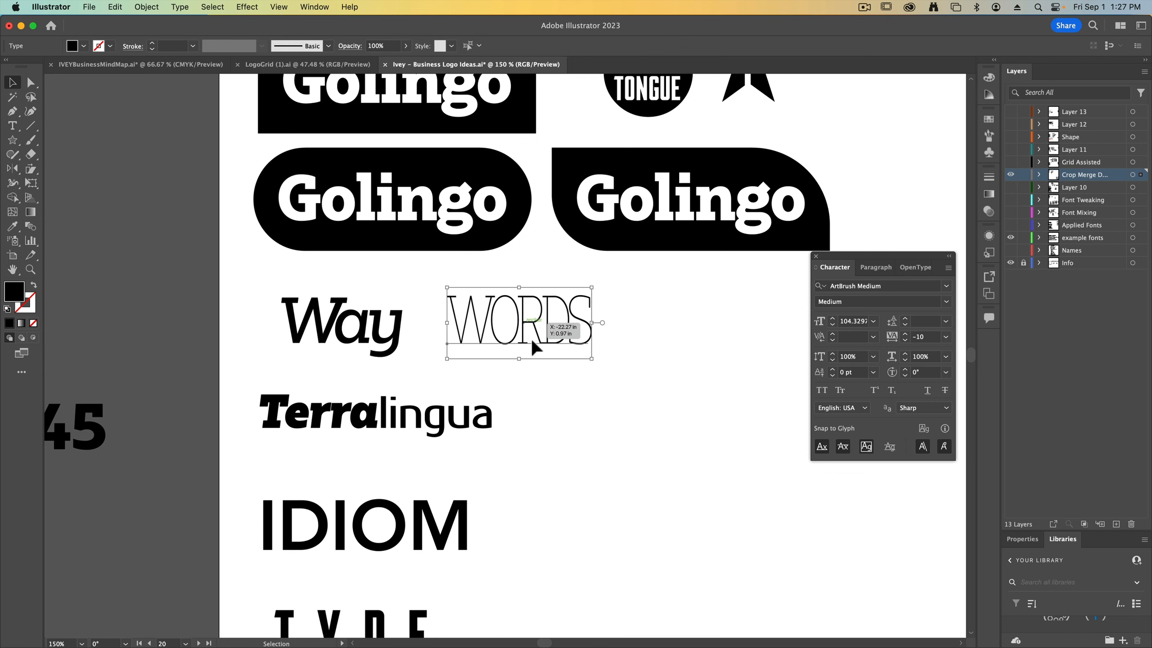
Step: Change the fill of the word Way to white
{"action": "left_click", "coordinate": [358, 271]}
{"action": "left_click", "coordinate": [338, 324]}
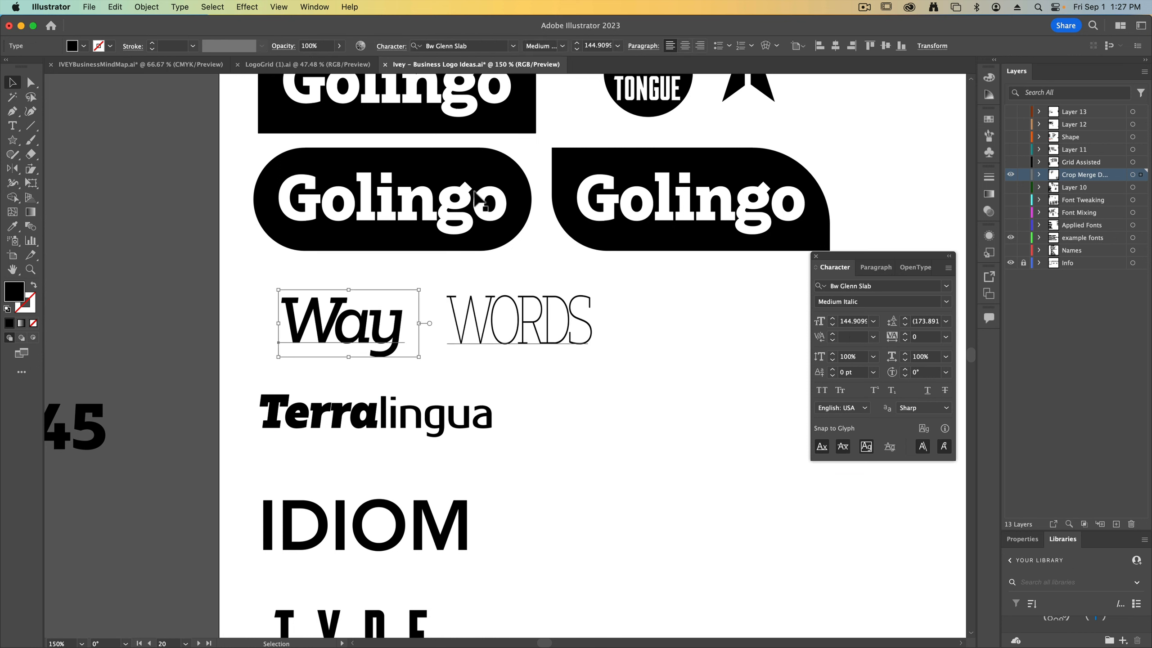
{"action": "left_click", "coordinate": [83, 46]}
{"action": "left_click", "coordinate": [26, 67]}
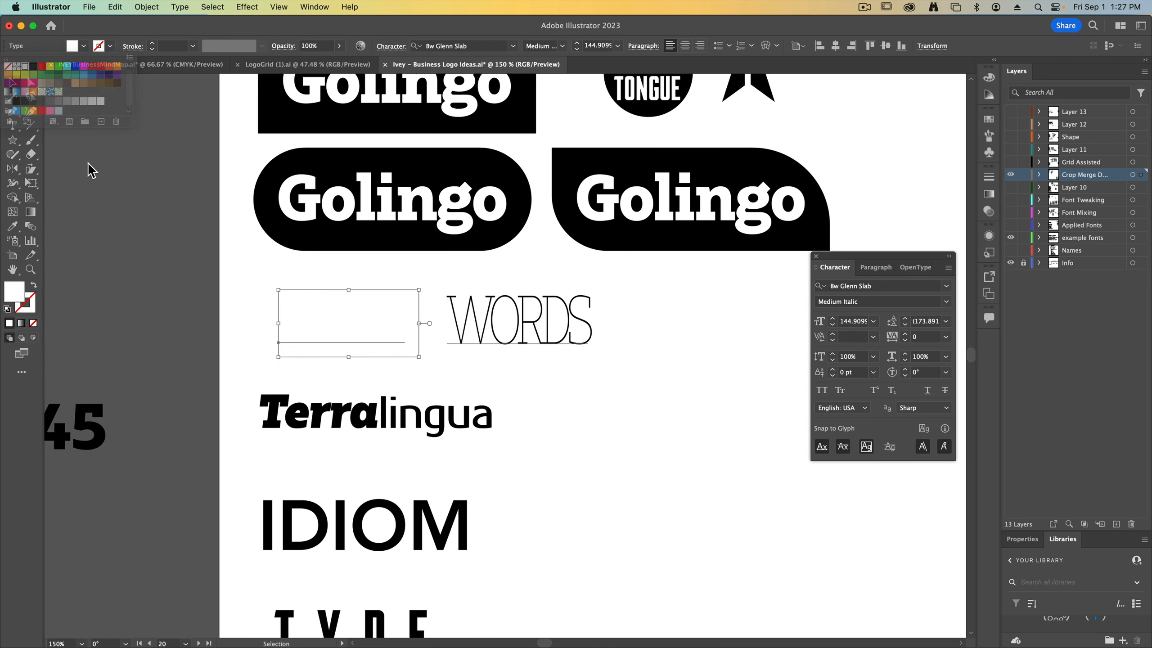
{"action": "left_click", "coordinate": [198, 146]}
Step: Place a copy of the black Golingo rectangle behind Way and resize it to about 4.9 in wide with a lower height around the word
{"action": "left_click_drag", "start_coordinate": [269, 130], "coordinate": [260, 391]}
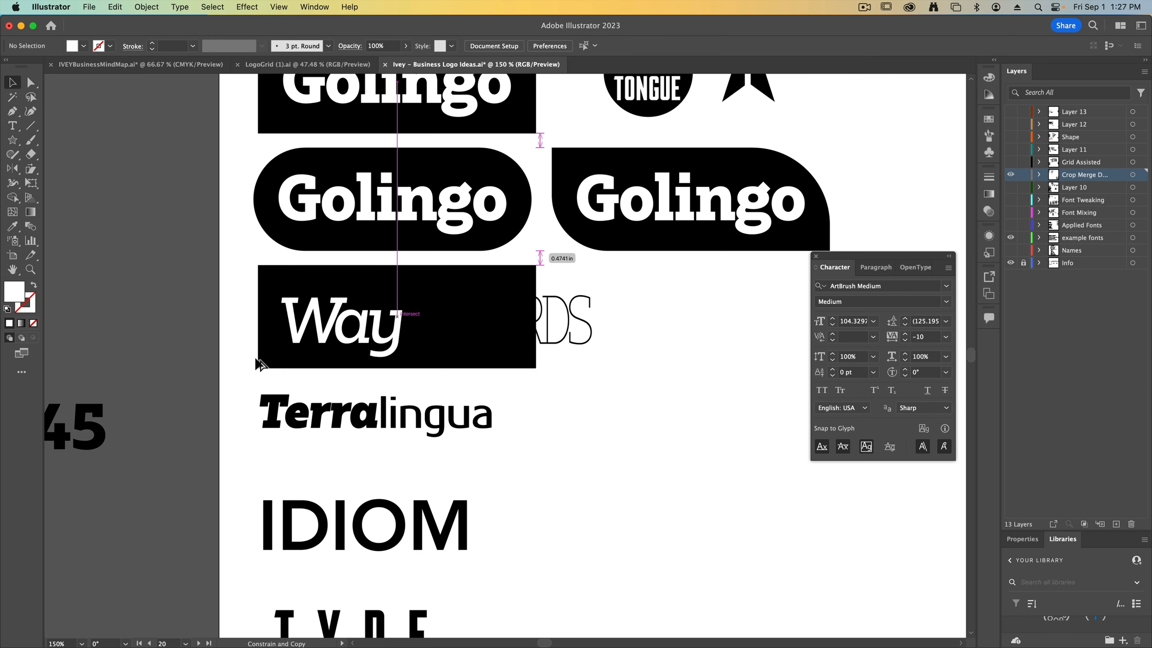
{"action": "left_click_drag", "start_coordinate": [537, 319], "coordinate": [418, 327]}
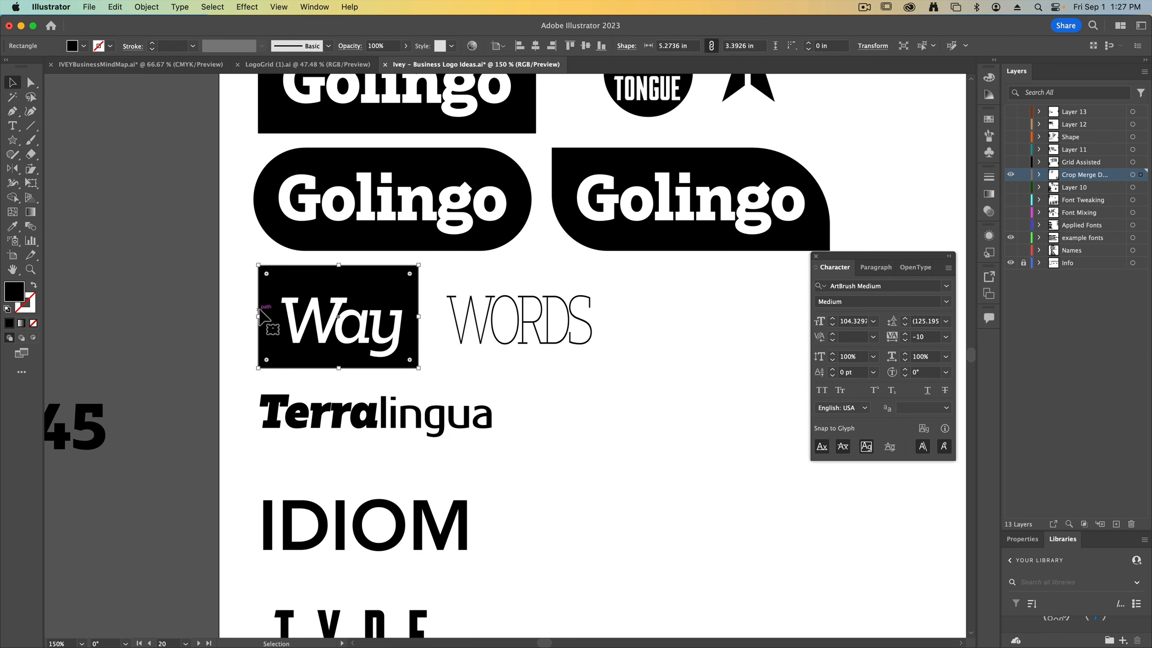
{"action": "left_click_drag", "start_coordinate": [261, 318], "coordinate": [269, 318]}
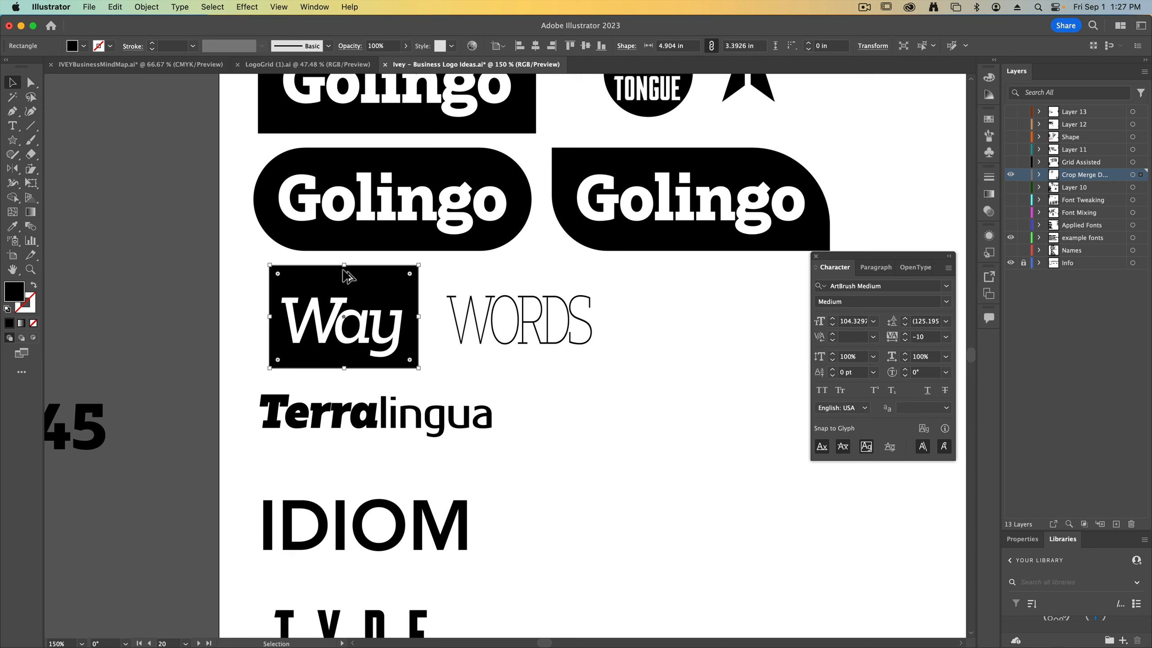
{"action": "left_click_drag", "start_coordinate": [345, 265], "coordinate": [344, 278]}
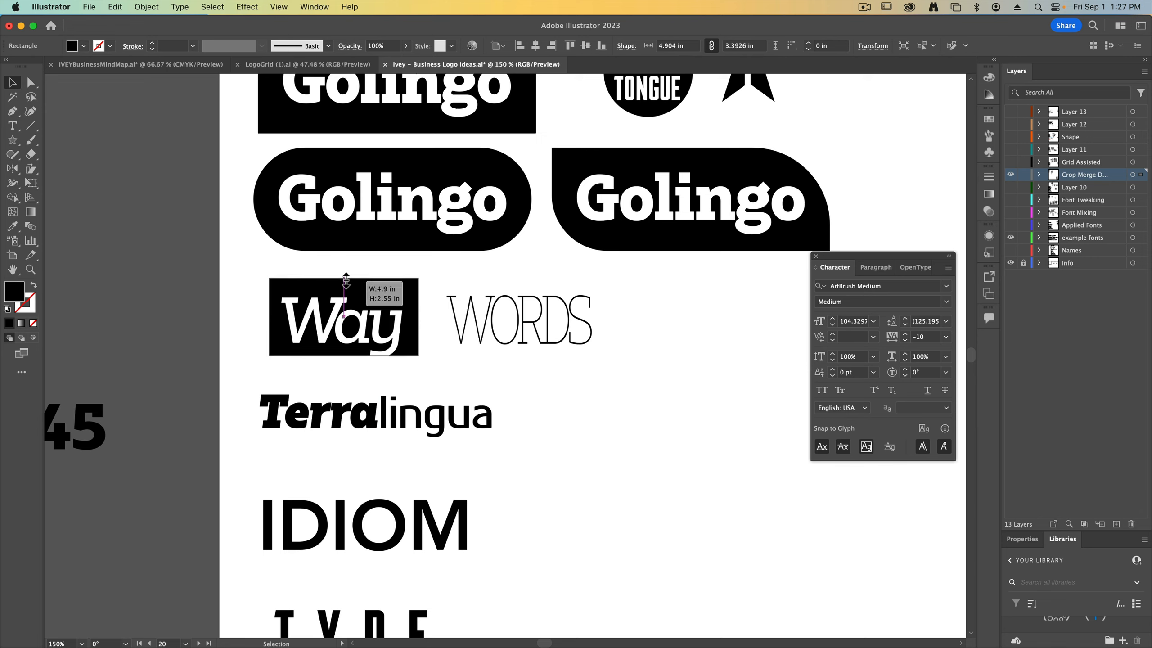
{"action": "left_click_drag", "start_coordinate": [345, 356], "coordinate": [345, 365]}
Step: Move WORDS up against the black rectangle and shift Way to the rectangle's edge nearest WORDS
{"action": "left_click_drag", "start_coordinate": [516, 320], "coordinate": [489, 313]}
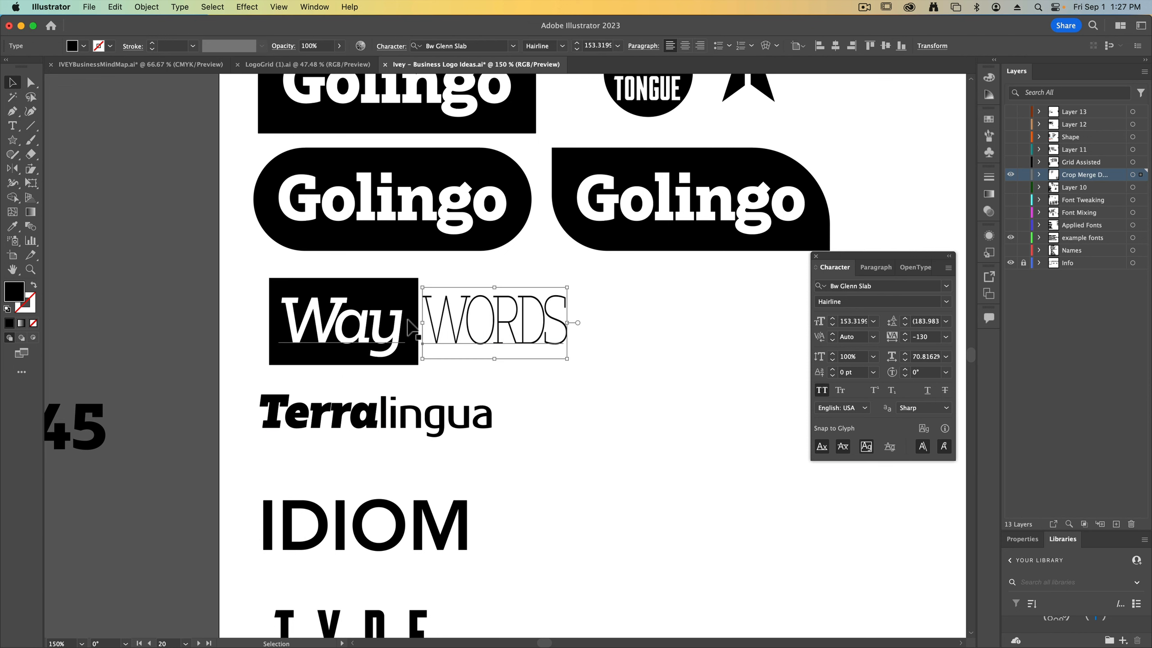
{"action": "left_click_drag", "start_coordinate": [408, 320], "coordinate": [424, 326]}
{"action": "left_click", "coordinate": [526, 391]}
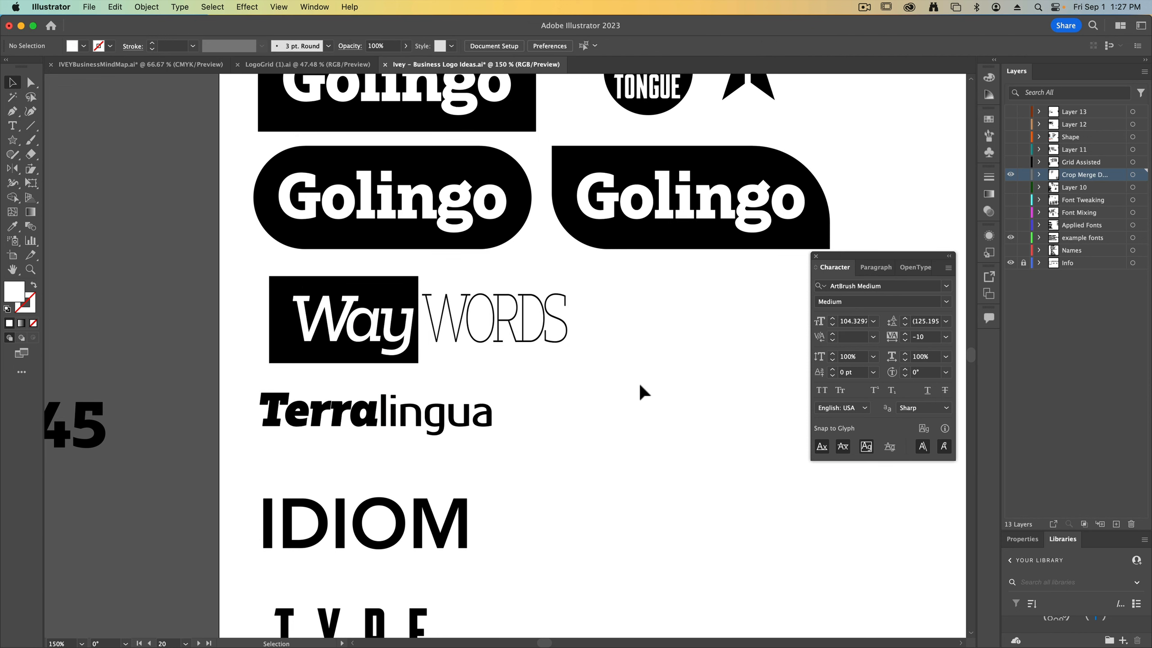
Step: Scale down the whole WayWORDS logo, including its black rectangle, to roughly the width of the Golingo logo above
{"action": "left_click_drag", "start_coordinate": [348, 342], "coordinate": [345, 343]}
{"action": "left_click_drag", "start_coordinate": [567, 321], "coordinate": [515, 321]}
{"action": "left_click", "coordinate": [587, 355]}
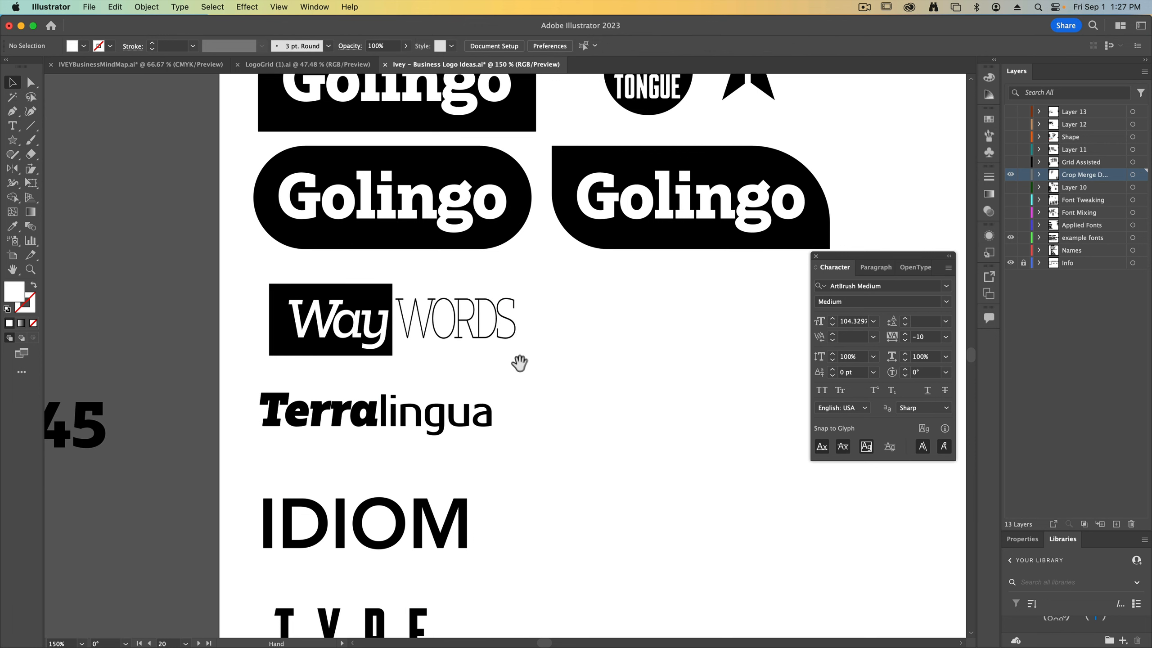
Step: Draw an unfilled rounded rectangle with a black stroke, about 8.95 by 2.39 in, around the Terralingua wordmark
{"action": "left_click_drag", "start_coordinate": [514, 363], "coordinate": [517, 249]}
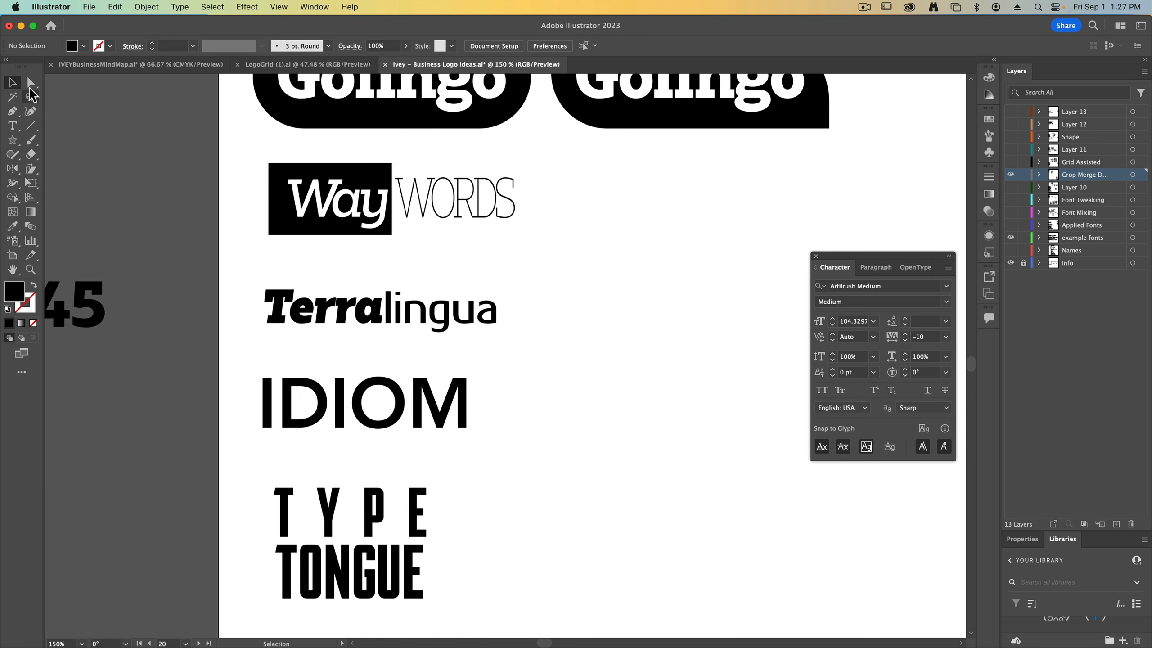
{"action": "left_click_drag", "start_coordinate": [16, 145], "coordinate": [91, 155]}
{"action": "key", "text": "shift+x"}
{"action": "mouse_move", "coordinate": [241, 269]}
{"action": "left_mouse_down"}
{"action": "mouse_move", "coordinate": [354, 319]}
{"action": "mouse_move", "coordinate": [519, 343]}
{"action": "left_mouse_up"}
Step: Thicken the outline around Terralingua to a 15 pt stroke
{"action": "left_click", "coordinate": [152, 43]}
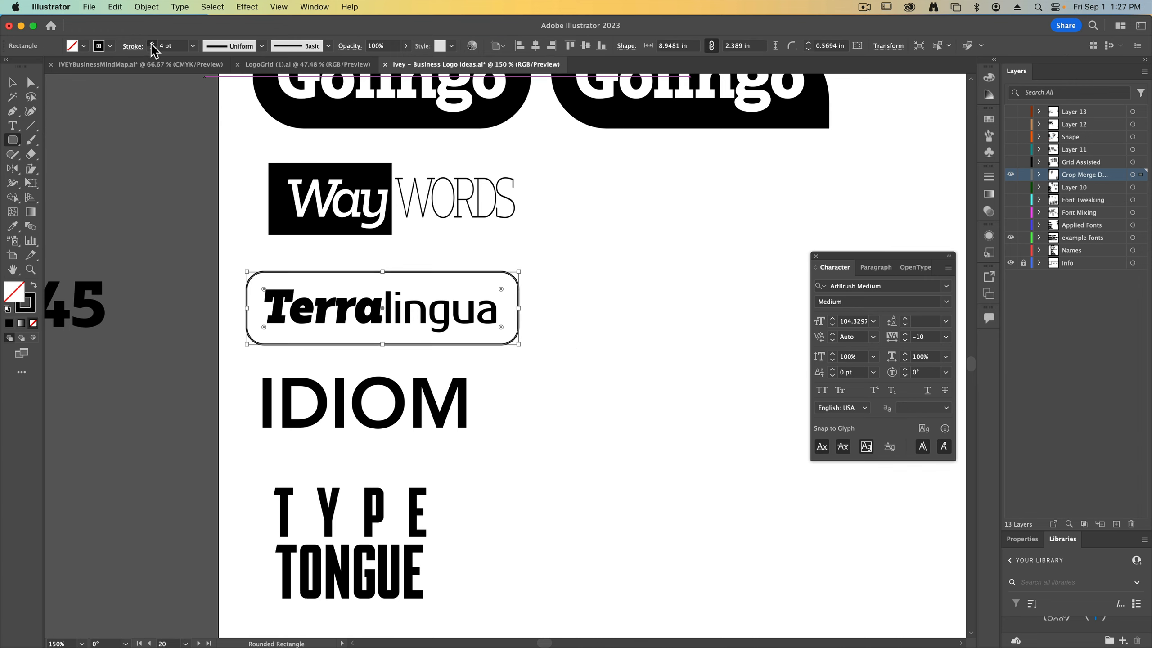
{"action": "left_click", "coordinate": [152, 44]}
{"action": "left_click", "coordinate": [152, 43]}
{"action": "left_click", "coordinate": [152, 43]}
{"action": "left_click", "coordinate": [152, 44]}
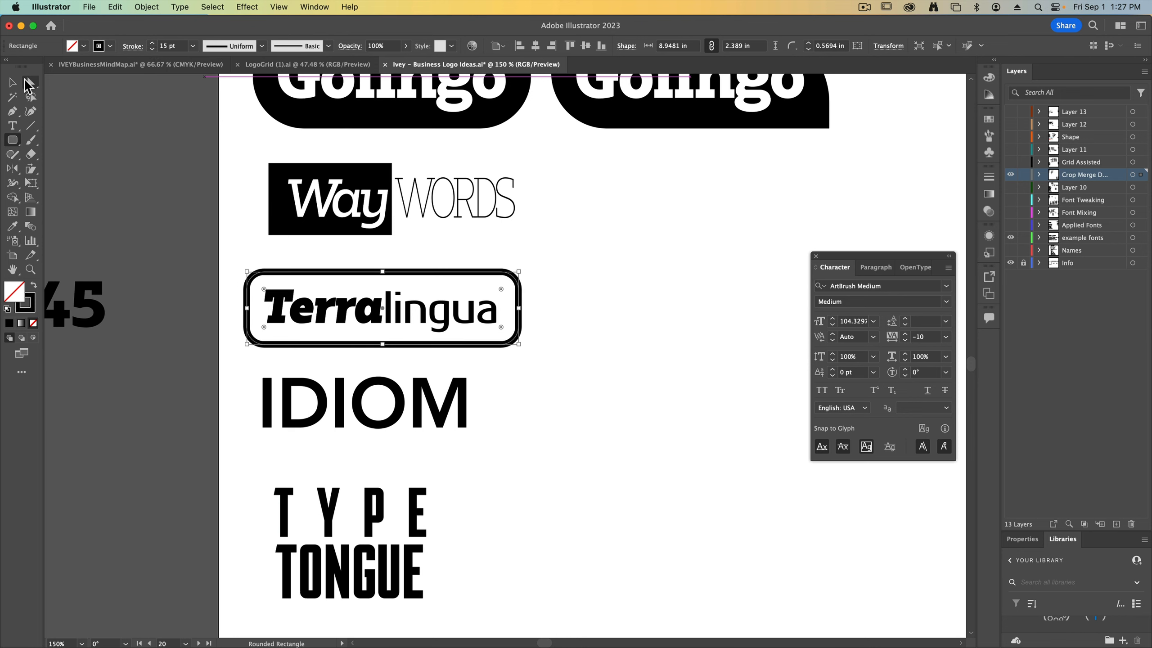
{"action": "double_click", "coordinate": [12, 83]}
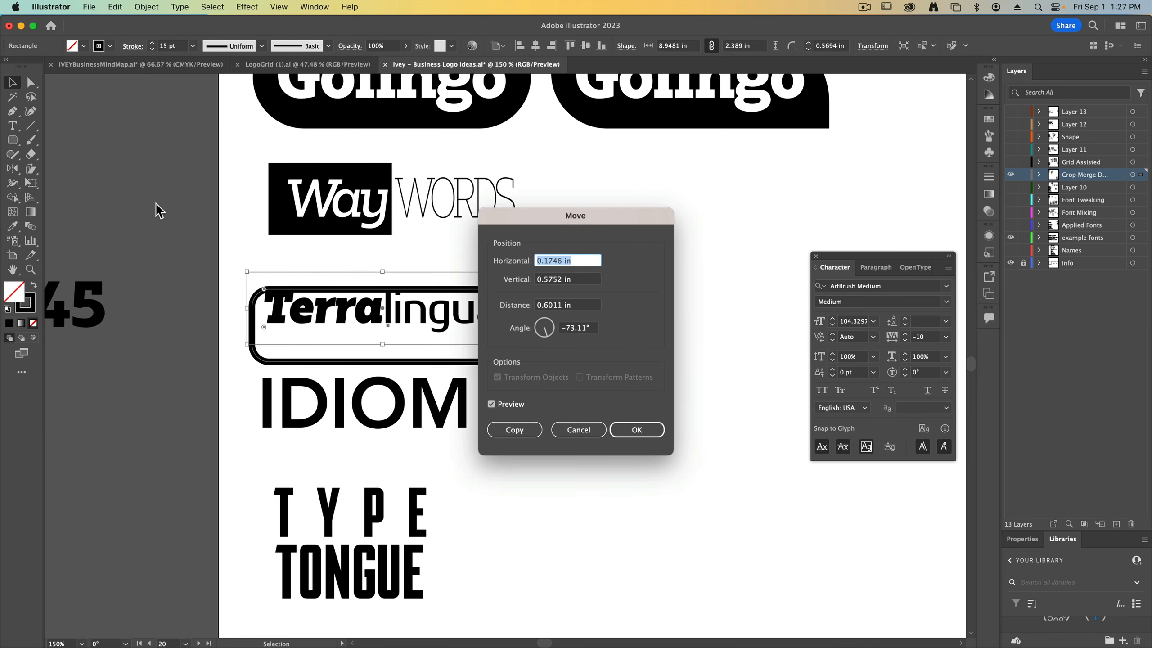
{"action": "left_click", "coordinate": [585, 433]}
{"action": "left_click", "coordinate": [560, 429]}
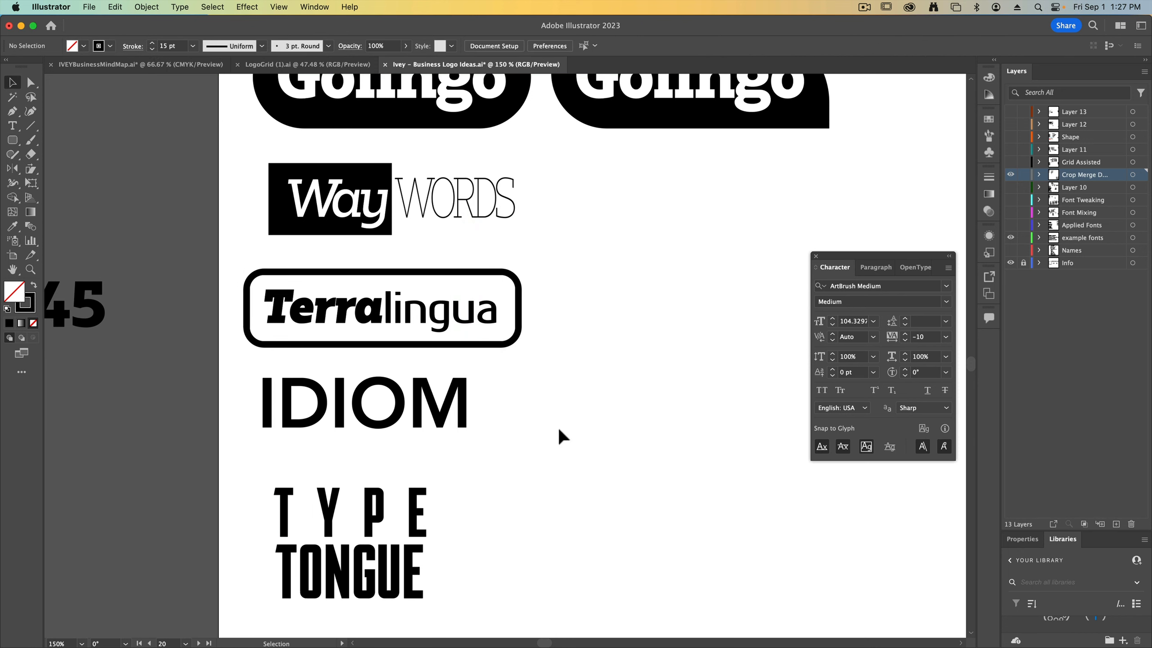
Step: Apply the single-bulge tapered width profile to the rounded outline around Terralingua
{"action": "left_click", "coordinate": [520, 318]}
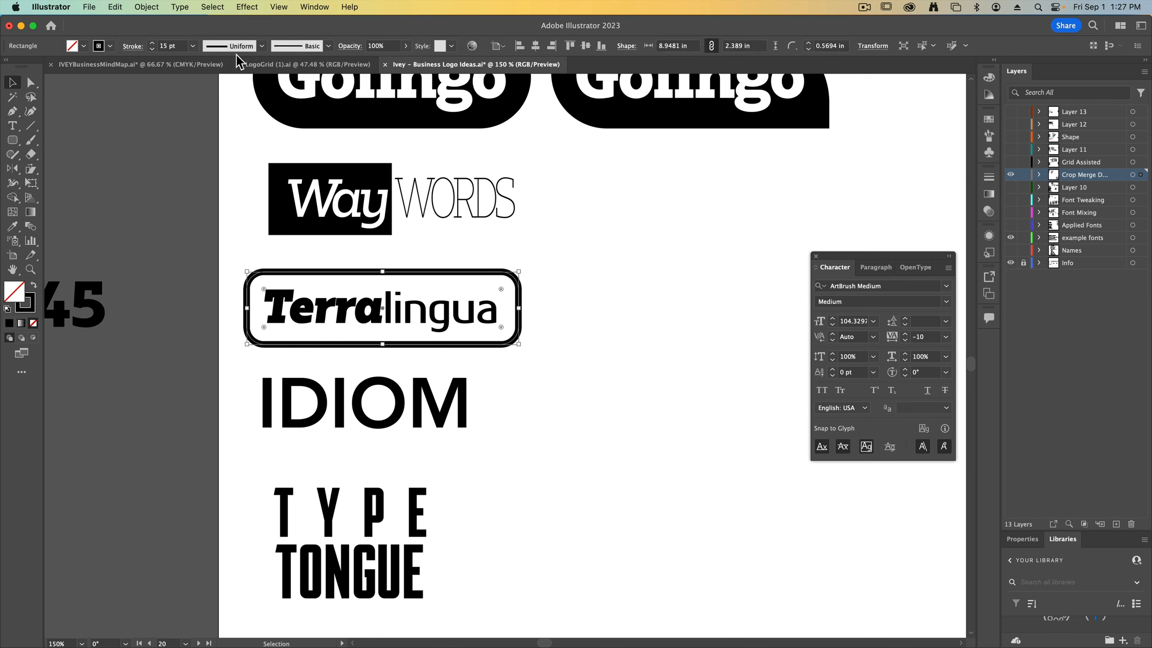
{"action": "left_click", "coordinate": [262, 46]}
{"action": "left_click", "coordinate": [223, 85]}
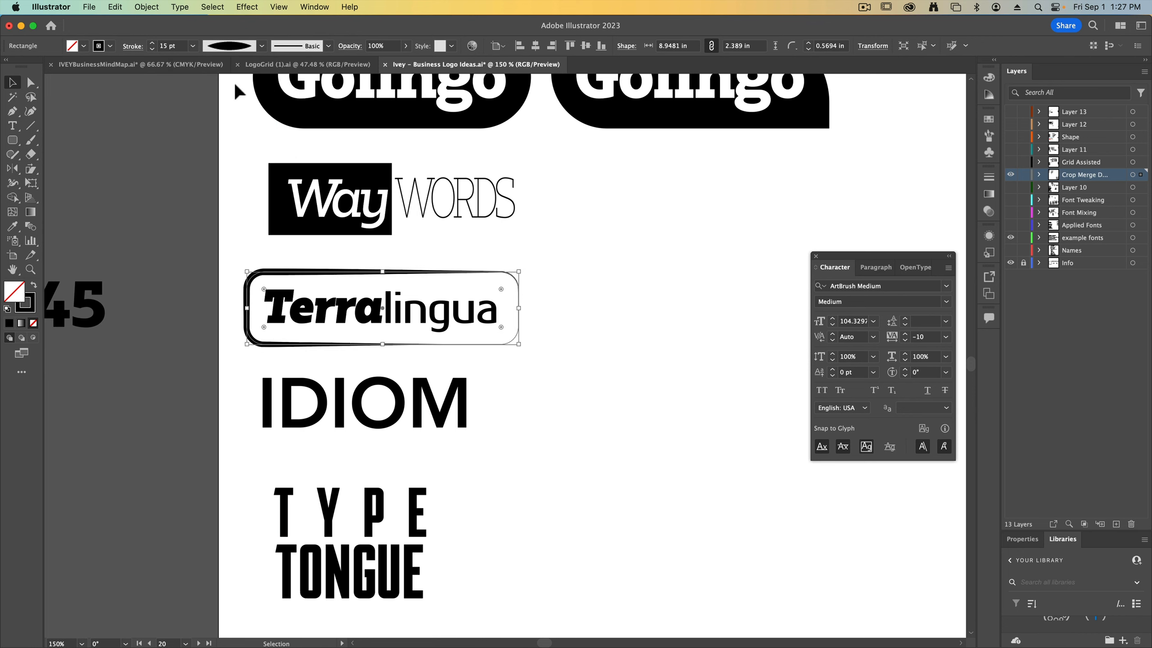
Step: Place a copy of the outlined Terralingua logo beside the original
{"action": "left_click", "coordinate": [690, 291]}
{"action": "left_click_drag", "start_coordinate": [608, 301], "coordinate": [724, 321]}
{"action": "left_click", "coordinate": [685, 407]}
{"action": "left_click_drag", "start_coordinate": [671, 368], "coordinate": [522, 351]}
Step: Try the double-bulge width profile on the copied Terralingua outline and return it to the Uniform profile
{"action": "left_click", "coordinate": [507, 327]}
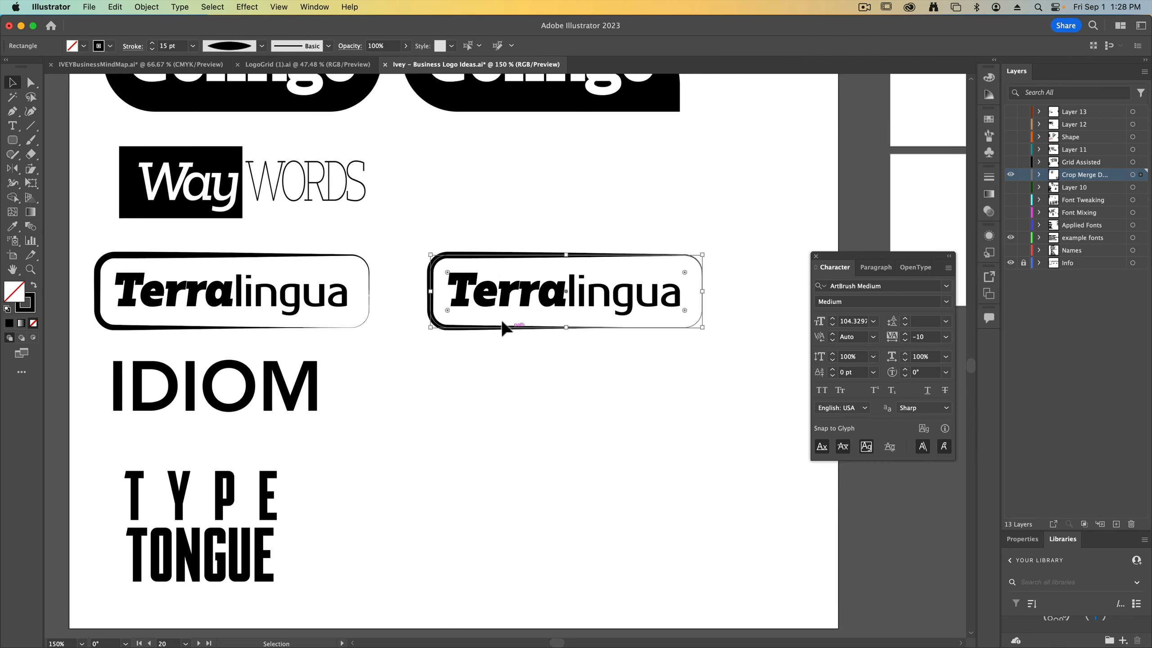
{"action": "left_click", "coordinate": [262, 46]}
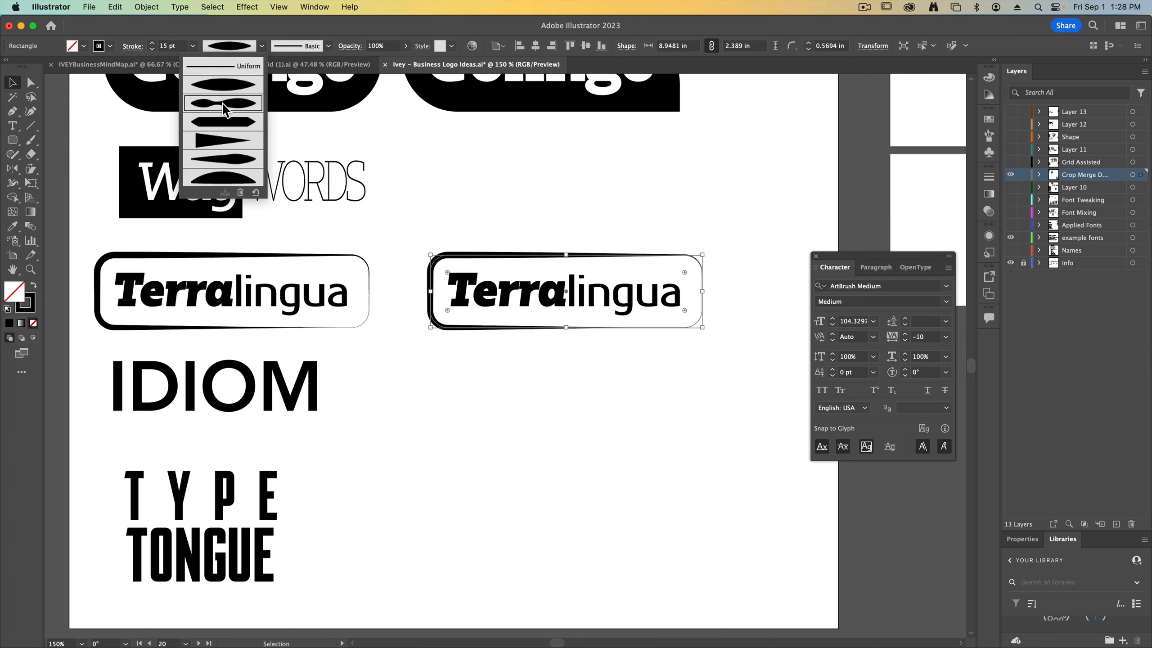
{"action": "left_click", "coordinate": [224, 105]}
{"action": "left_click", "coordinate": [262, 47]}
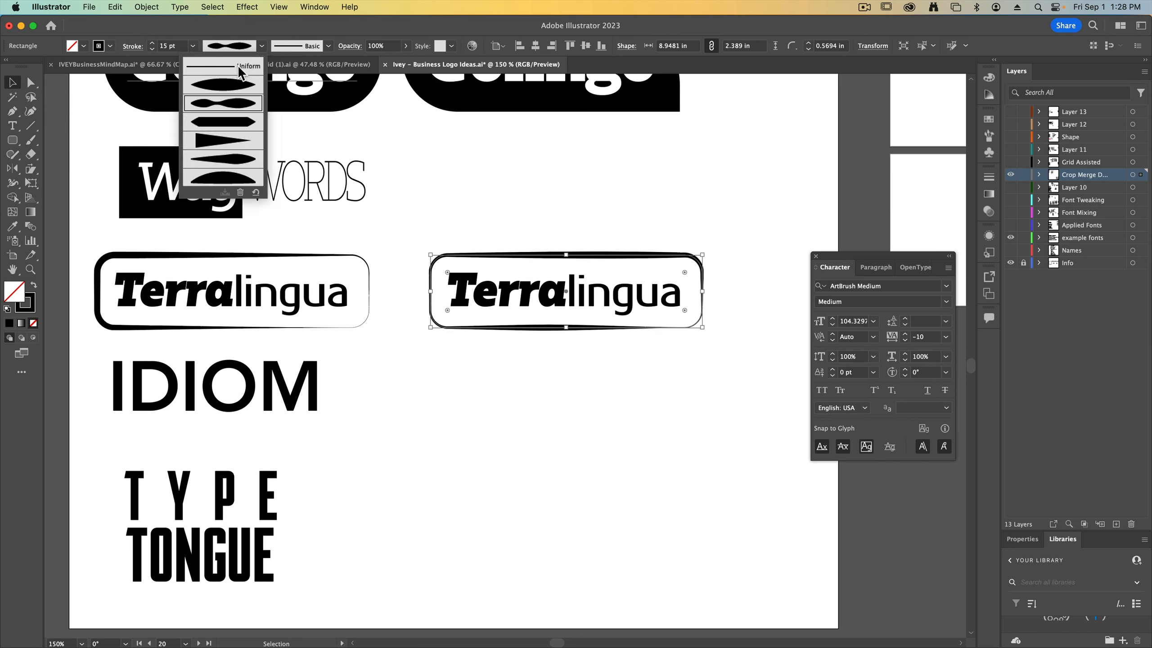
{"action": "left_click", "coordinate": [239, 60]}
{"action": "left_click", "coordinate": [487, 174]}
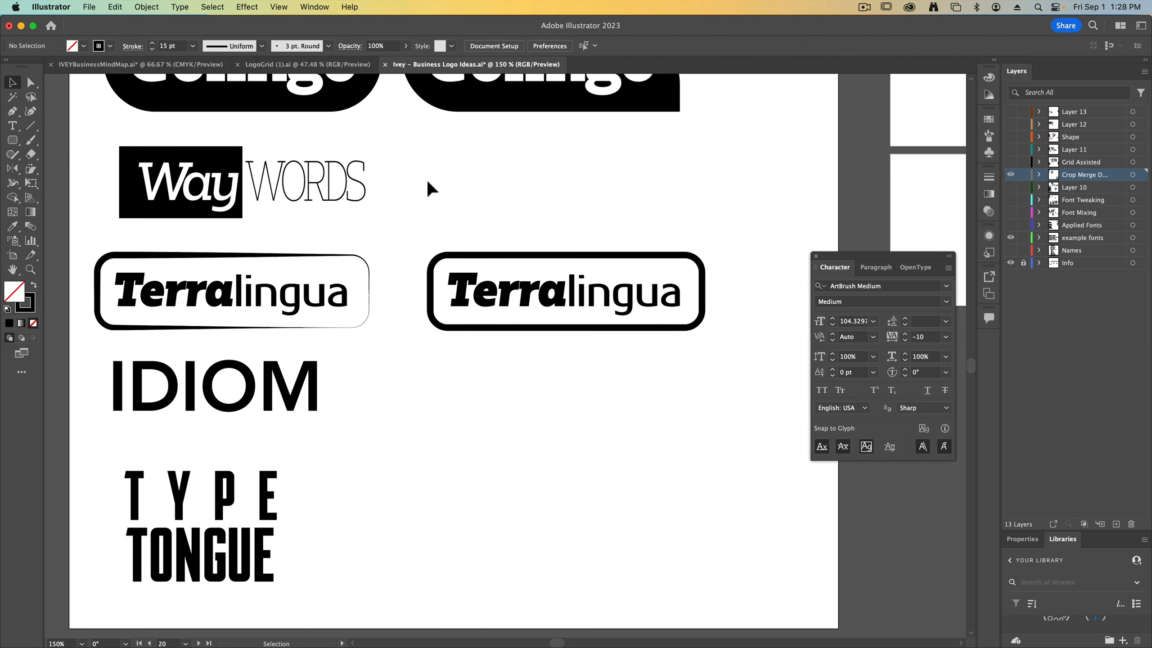
{"action": "left_click", "coordinate": [509, 256]}
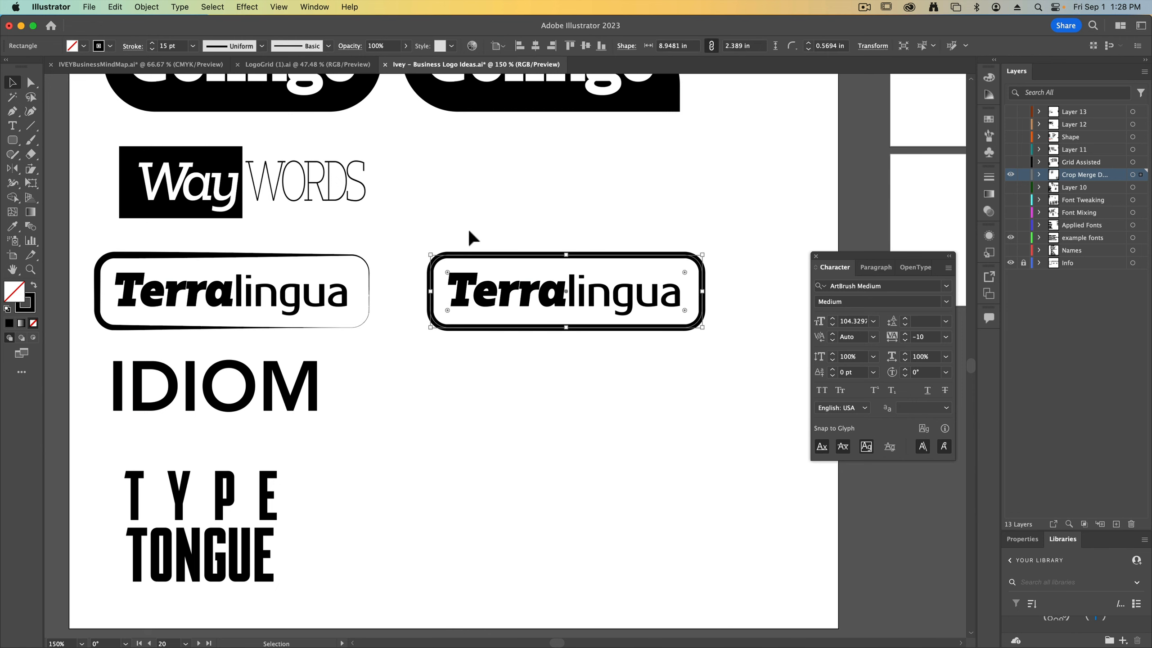
Step: Overlay a white-stroked copy of the outline on the black frame of the copied Terralingua logo
{"action": "key", "text": "a"}
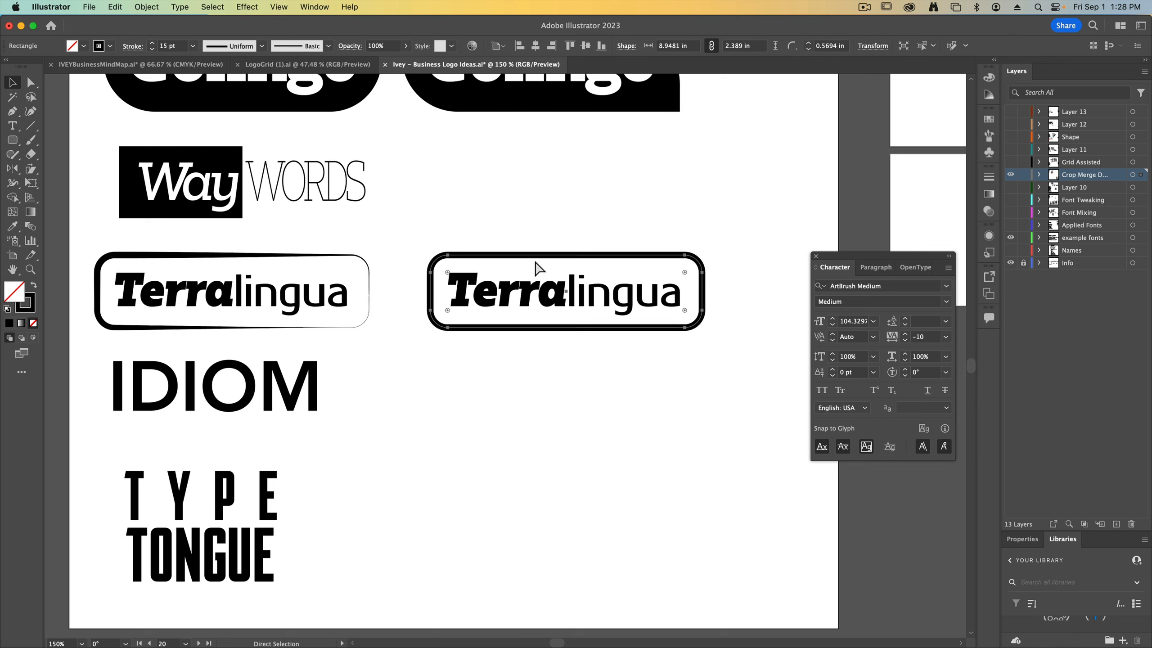
{"action": "key", "text": "v"}
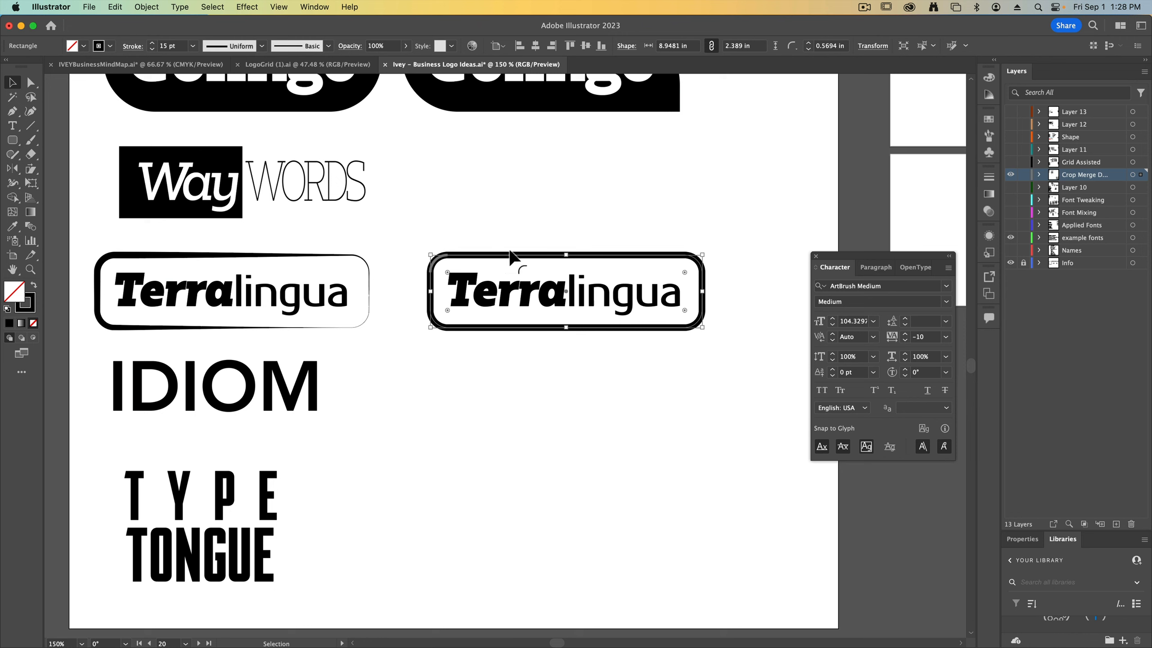
{"action": "left_click", "coordinate": [110, 46]}
{"action": "left_click", "coordinate": [23, 69]}
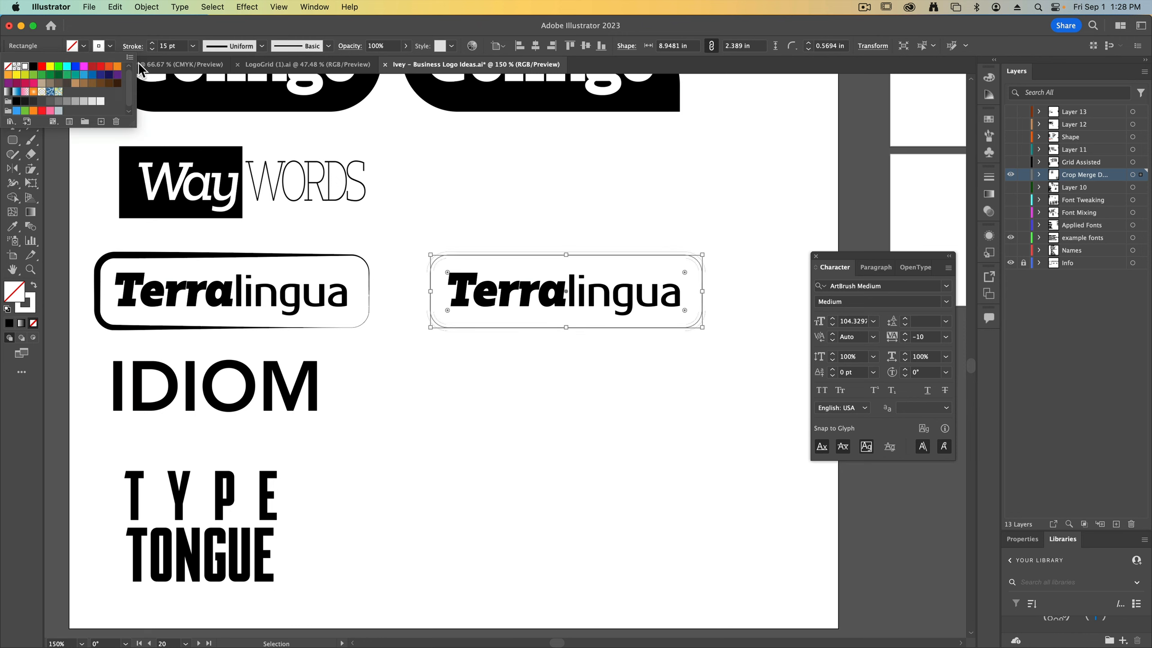
Step: Reduce the white Terralingua outline to a 7 pt stroke, so the black frame reads as a double line
{"action": "left_click", "coordinate": [146, 47]}
{"action": "left_click", "coordinate": [152, 48]}
{"action": "left_click", "coordinate": [152, 48]}
{"action": "left_click", "coordinate": [153, 48]}
{"action": "left_click", "coordinate": [152, 49]}
{"action": "left_click", "coordinate": [152, 48]}
{"action": "left_click", "coordinate": [153, 48]}
{"action": "left_click", "coordinate": [152, 48]}
{"action": "left_click", "coordinate": [152, 49]}
{"action": "left_click", "coordinate": [516, 187]}
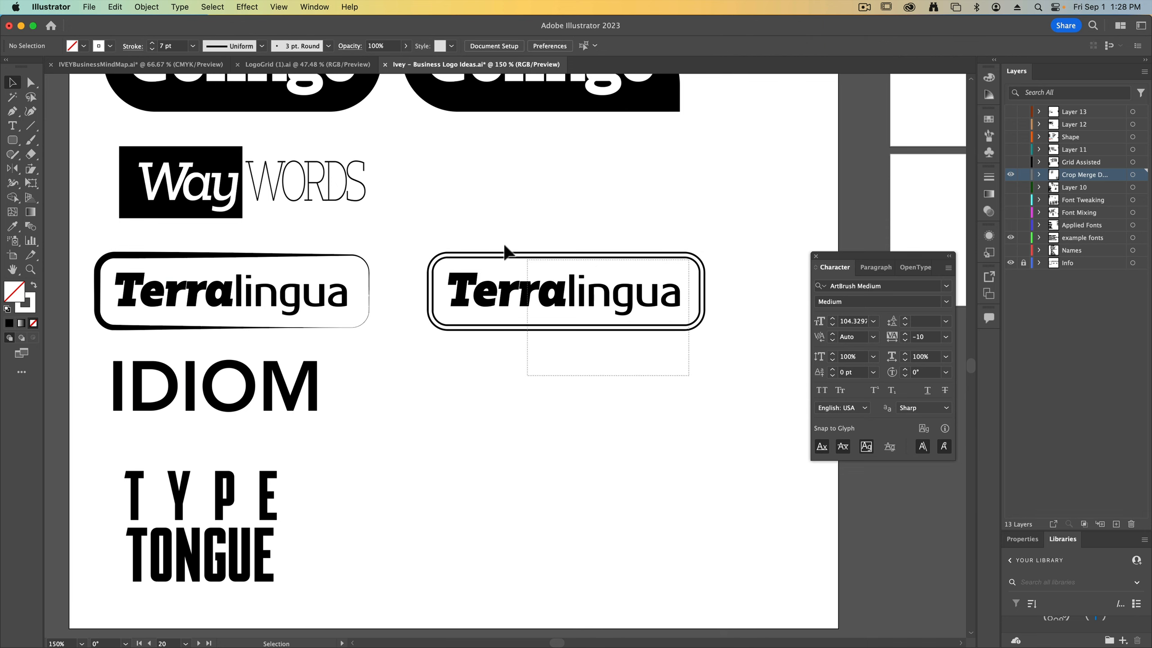
Step: Scale down the double-outlined Terralingua logo together with its frame
{"action": "left_click", "coordinate": [687, 297]}
{"action": "left_click_drag", "start_coordinate": [705, 295], "coordinate": [627, 296]}
{"action": "left_click", "coordinate": [524, 361]}
{"action": "scroll", "coordinate": [524, 361], "scroll_direction": "left", "scroll_amount": 5}
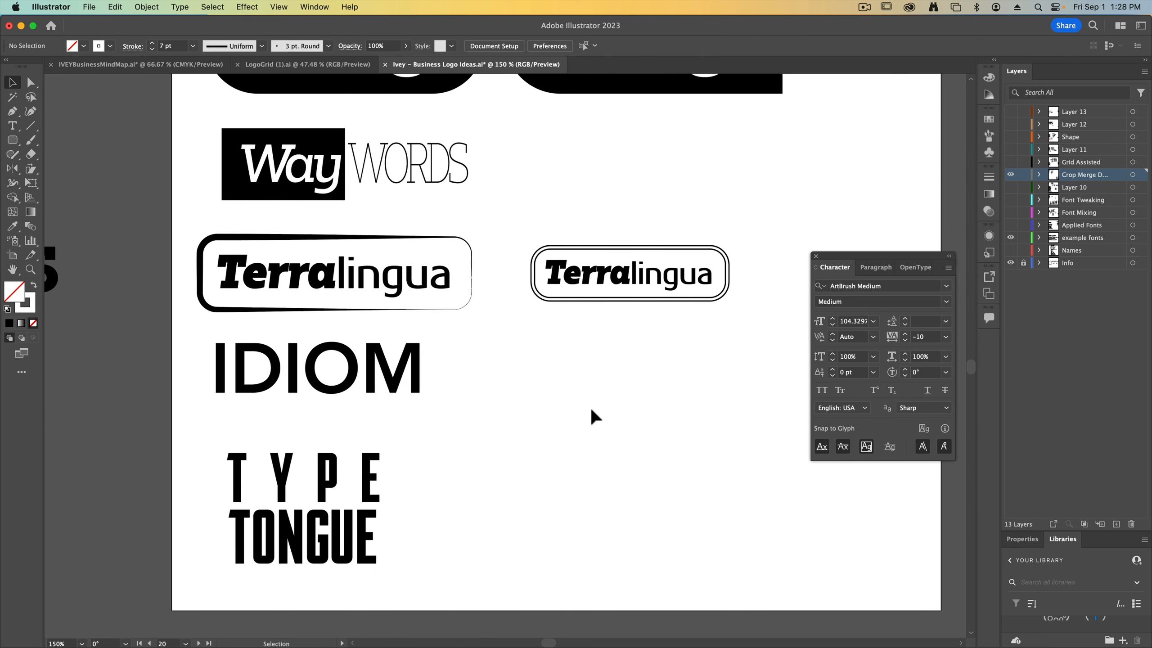
Step: Move the IDIOM wordmark down slightly to leave more room below the Terralingua logo
{"action": "key", "text": "super+="}
{"action": "key", "text": "space"}
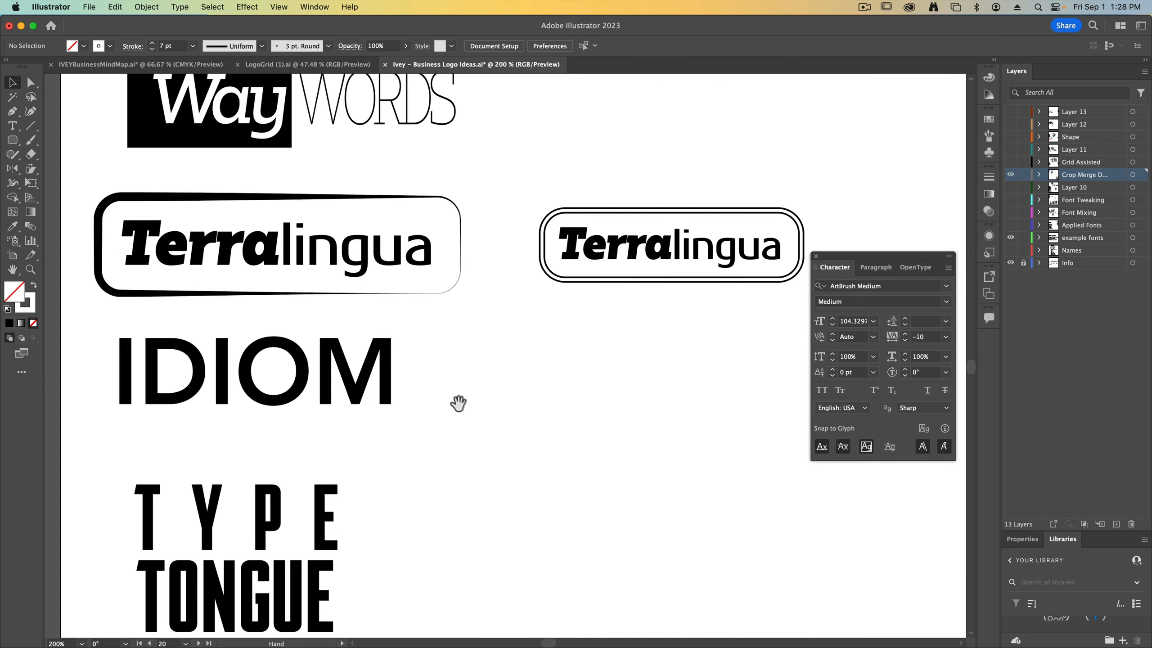
{"action": "left_click_drag", "start_coordinate": [458, 404], "coordinate": [503, 376]}
{"action": "left_click_drag", "start_coordinate": [403, 352], "coordinate": [409, 371]}
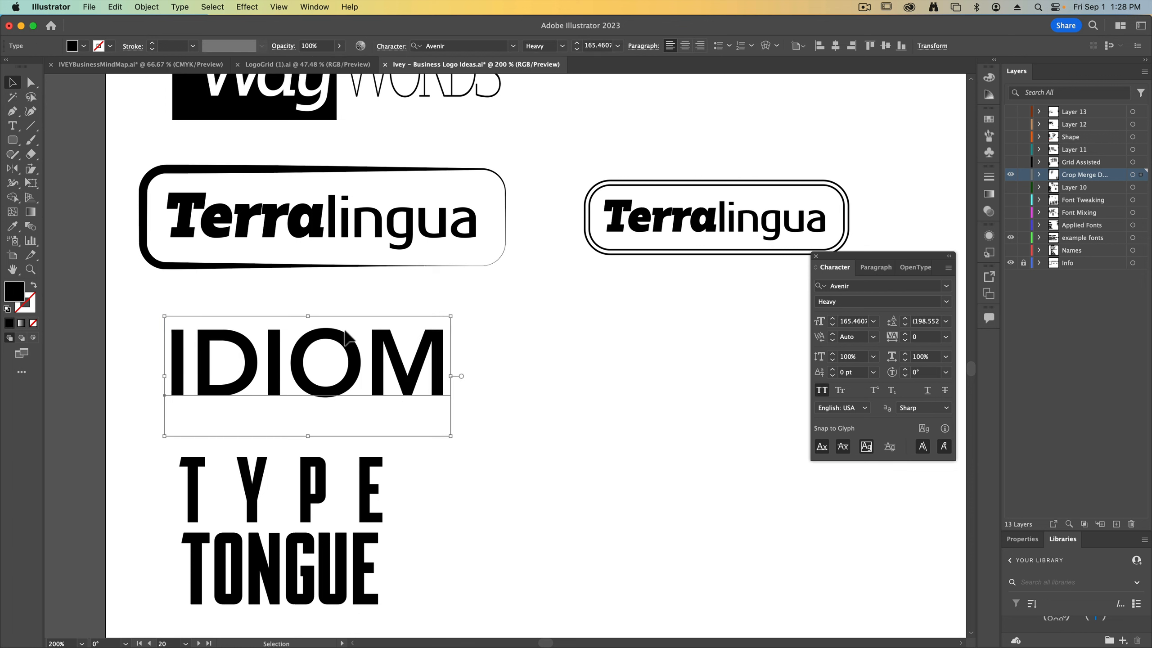
Step: Draw an unfilled open frame, about 8 by 2.28 in with a 5 pt black stroke, around IDIOM using the Pen tool, leaving a gap on its left side
{"action": "left_click_drag", "start_coordinate": [346, 331], "coordinate": [11, 98]}
{"action": "key", "text": "space"}
{"action": "left_click_drag", "start_coordinate": [137, 190], "coordinate": [191, 188]}
{"action": "left_click", "coordinate": [12, 128]}
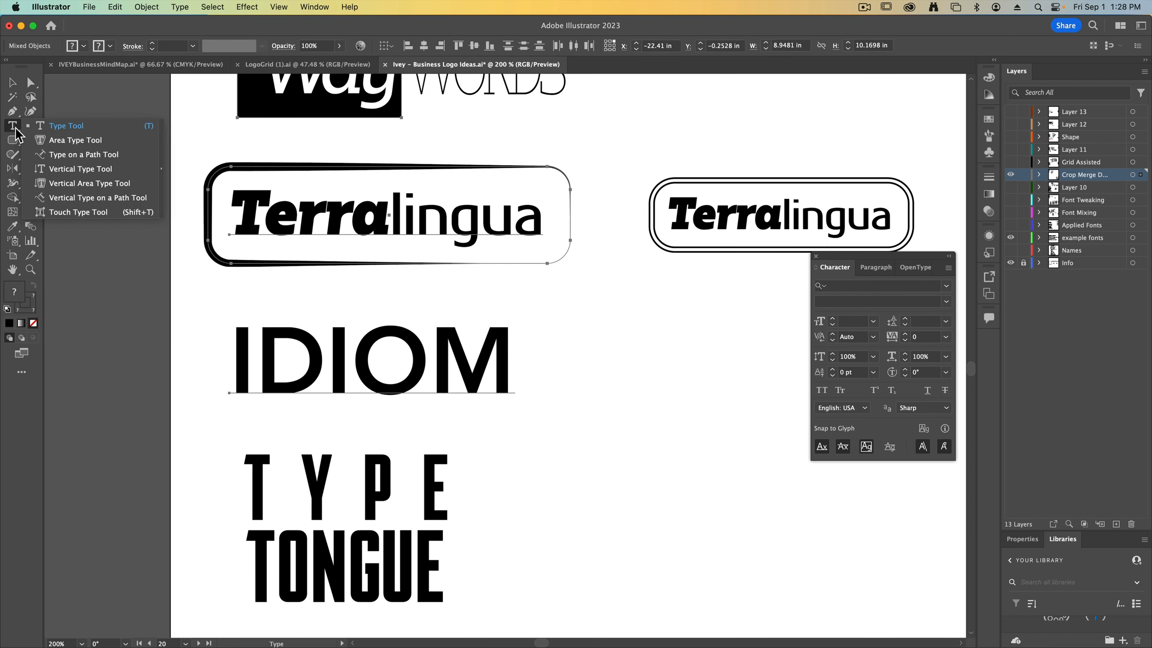
{"action": "left_click", "coordinate": [10, 112]}
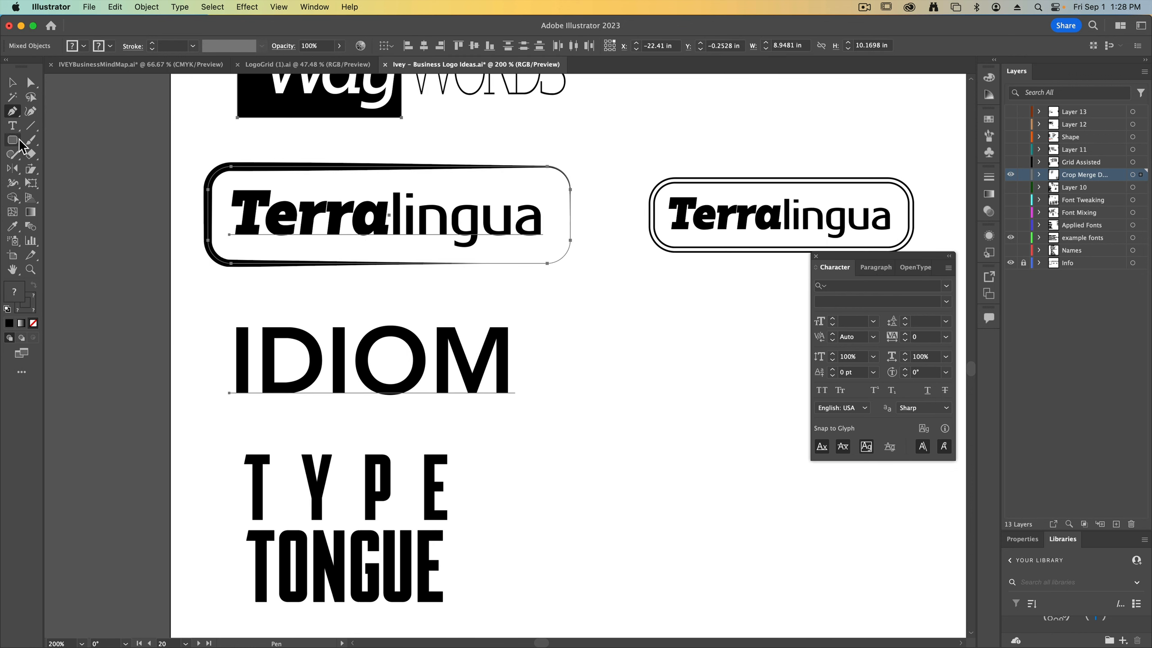
{"action": "left_click", "coordinate": [132, 177], "text": "super"}
{"action": "key", "text": "shift+x"}
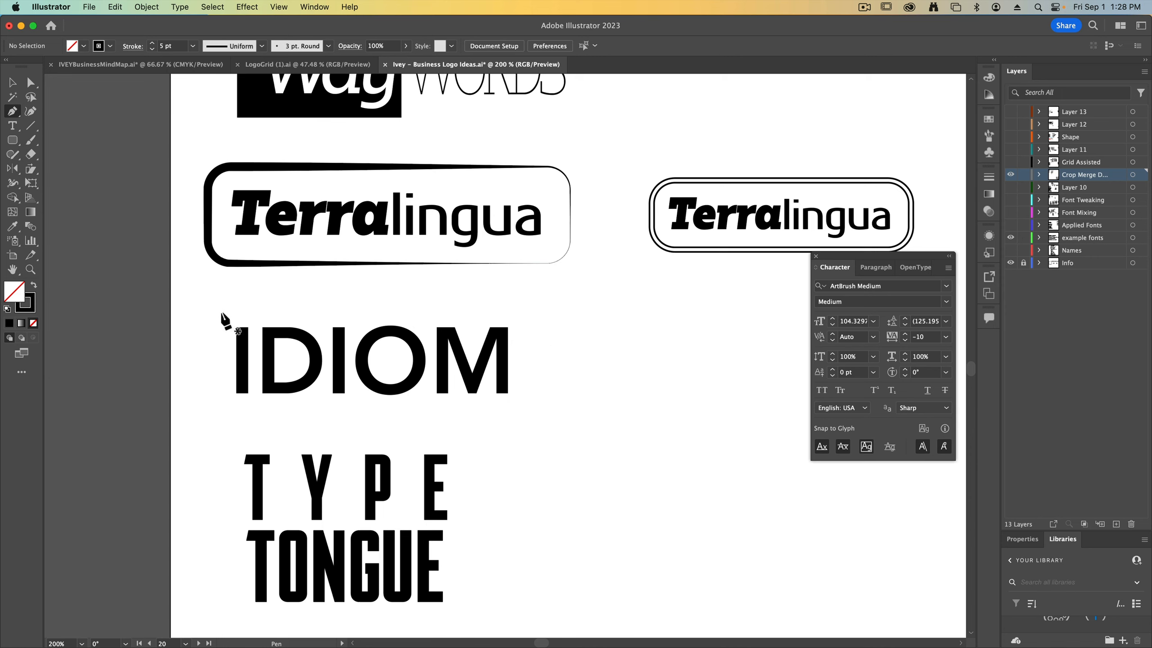
{"action": "left_click", "coordinate": [199, 313]}
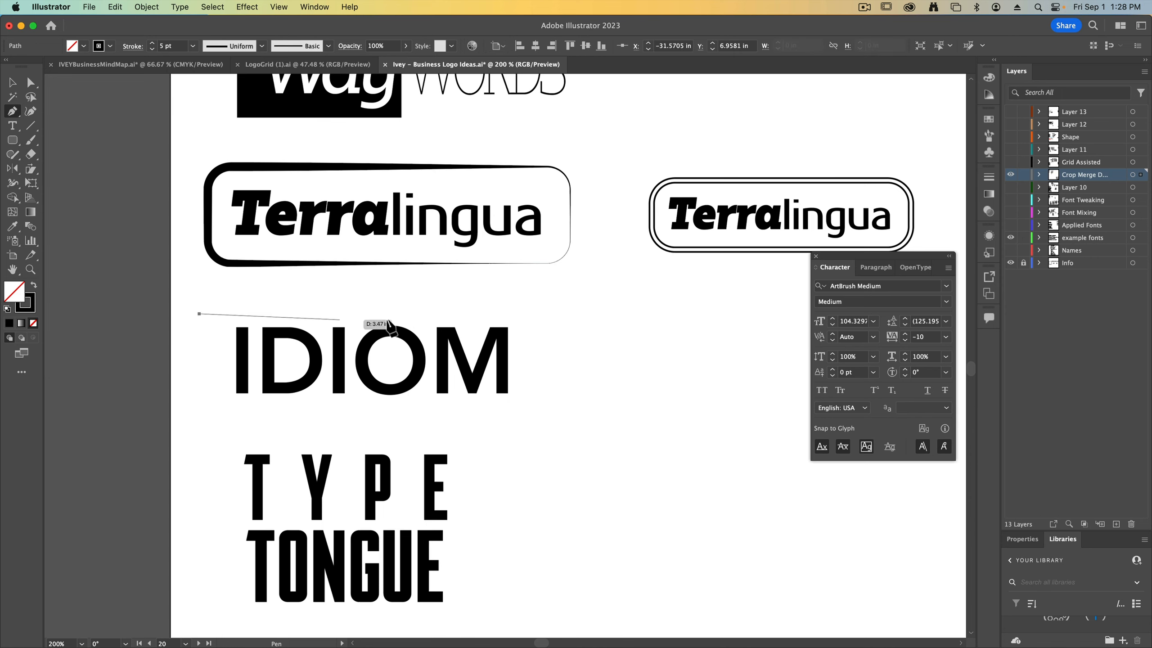
{"action": "left_click", "coordinate": [524, 314]}
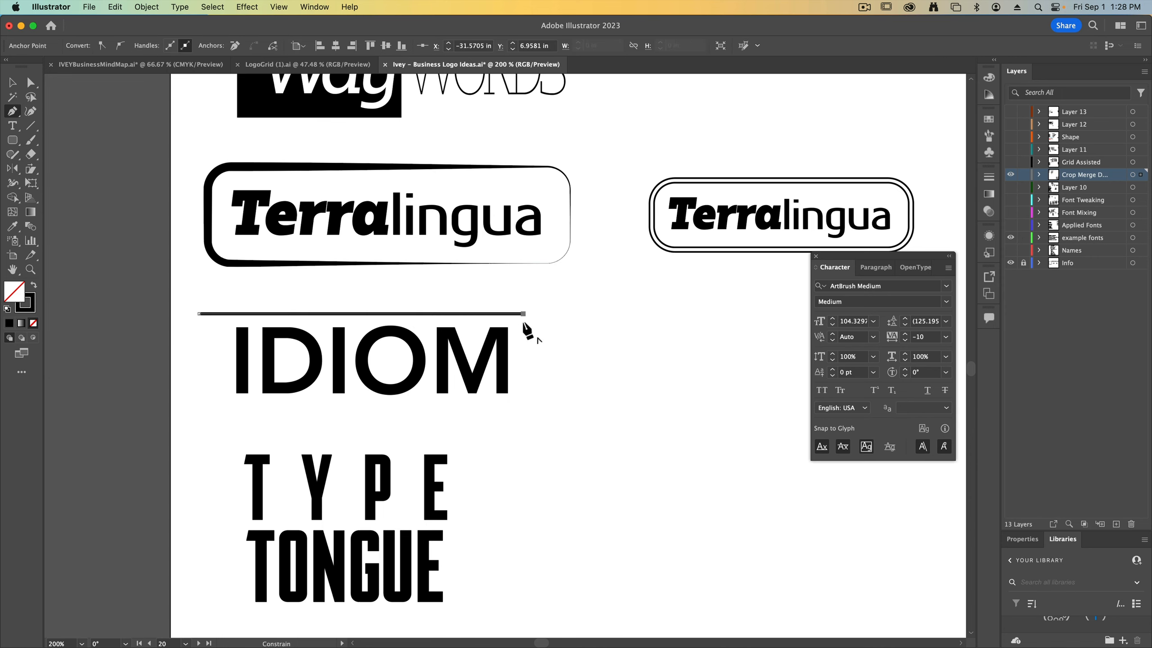
{"action": "left_click", "coordinate": [524, 406]}
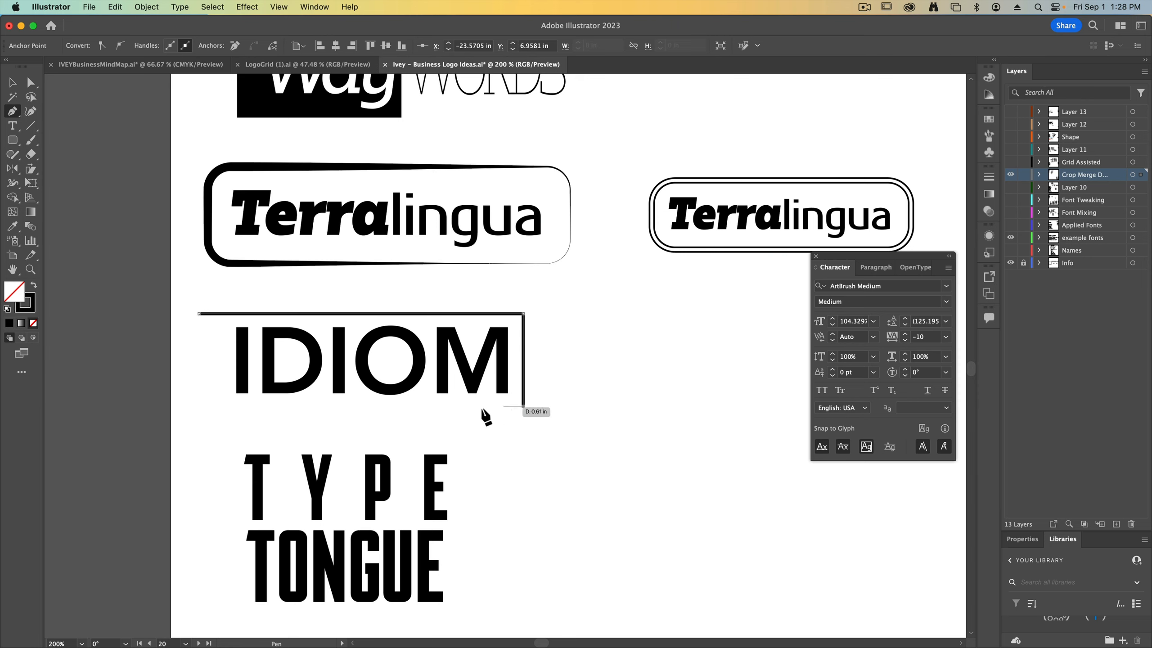
{"action": "left_click", "coordinate": [216, 406]}
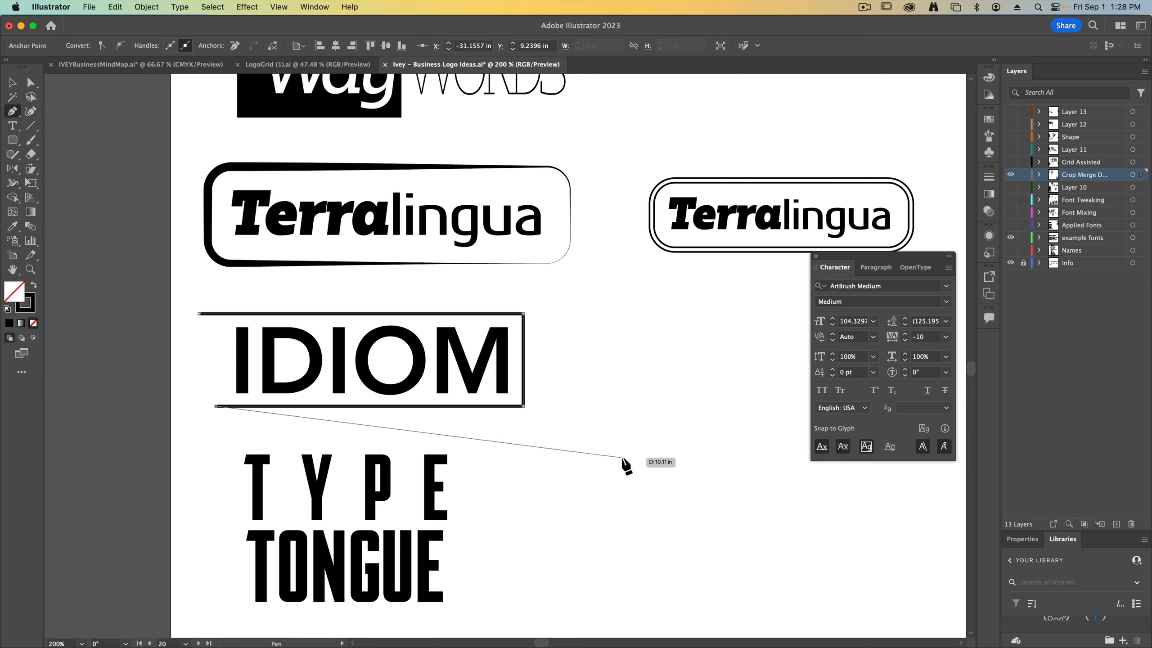
{"action": "left_click", "coordinate": [216, 361]}
{"action": "key", "text": "super+shift+a"}
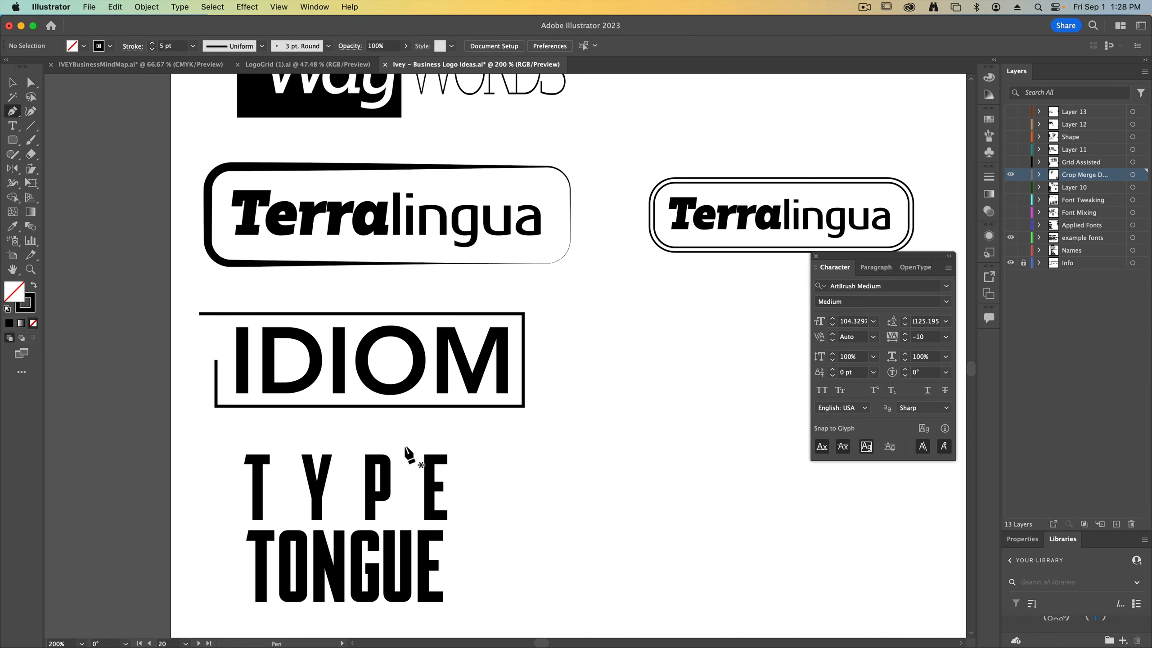
Step: Thicken the open frame around IDIOM to a 12 pt stroke
{"action": "key", "text": "v"}
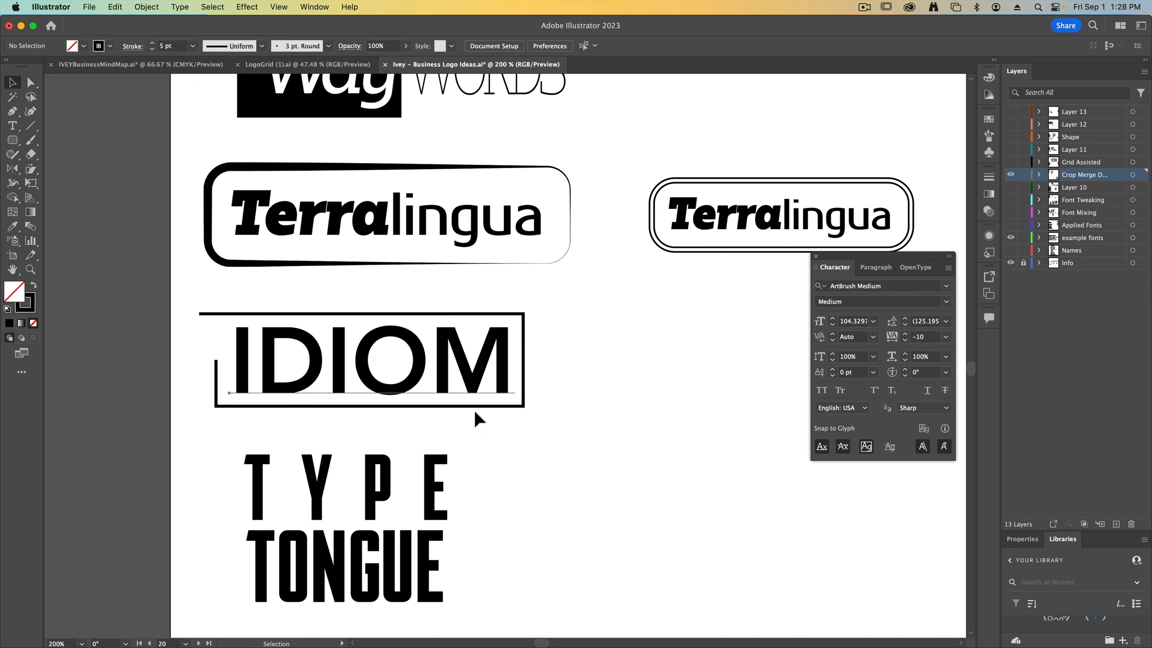
{"action": "left_click", "coordinate": [475, 410]}
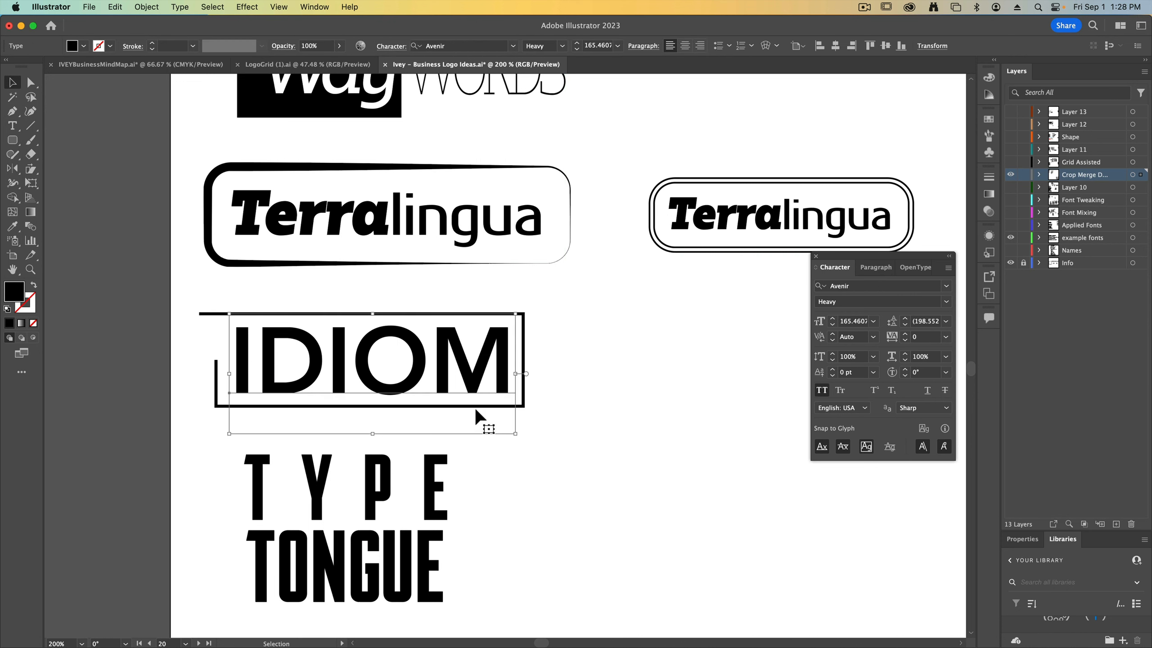
{"action": "left_click", "coordinate": [210, 313]}
{"action": "left_click", "coordinate": [152, 42]}
{"action": "left_click", "coordinate": [152, 43]}
{"action": "left_click", "coordinate": [153, 43]}
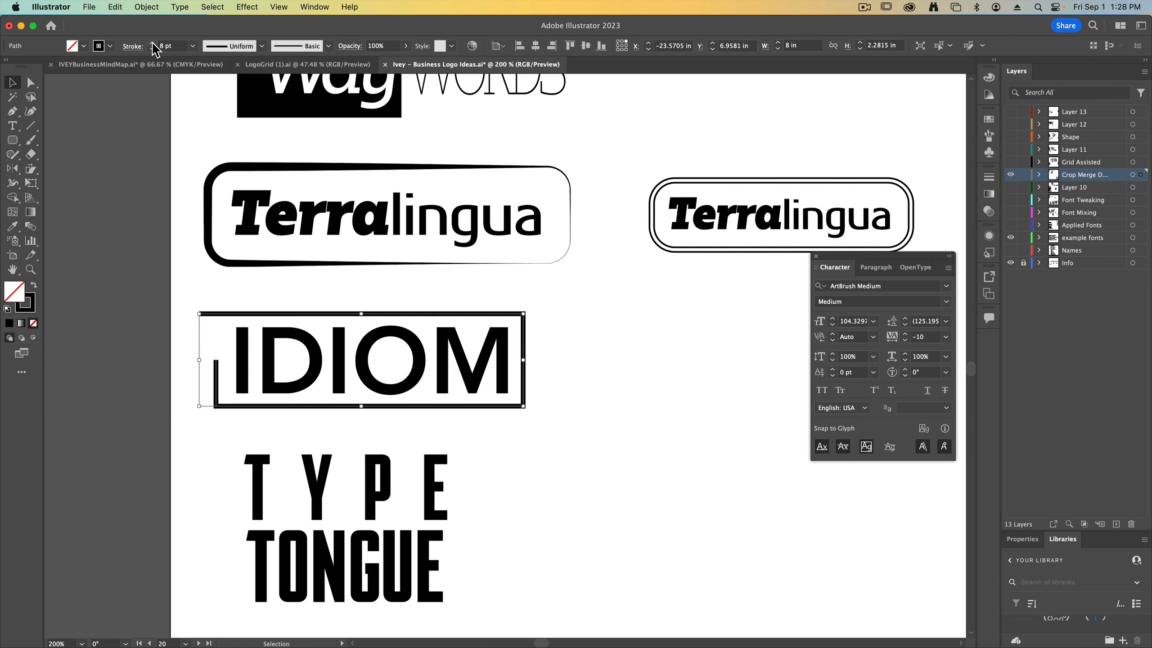
{"action": "left_click", "coordinate": [152, 43]}
{"action": "left_click", "coordinate": [153, 42]}
{"action": "left_click", "coordinate": [152, 43]}
{"action": "left_click", "coordinate": [152, 43]}
{"action": "left_click", "coordinate": [714, 488]}
Step: Place a copy of the framed IDIOM logo beside the original and scale down the copied lettering inside its frame
{"action": "scroll", "coordinate": [584, 486], "scroll_direction": "right", "scroll_amount": 3}
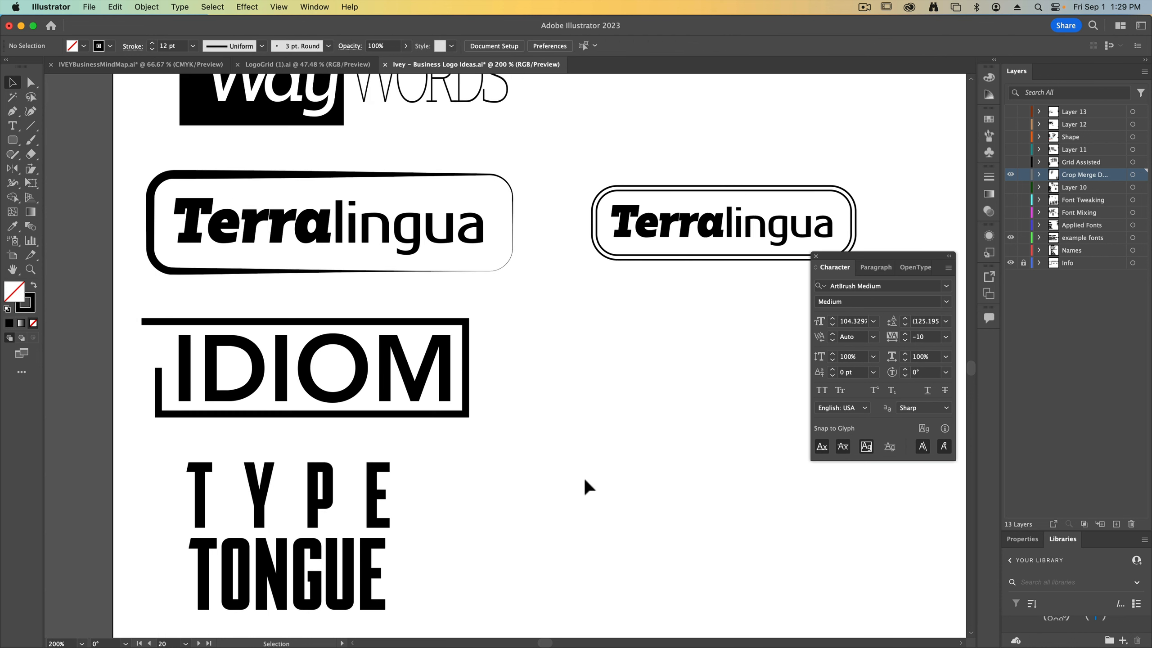
{"action": "left_click_drag", "start_coordinate": [441, 374], "coordinate": [830, 405]}
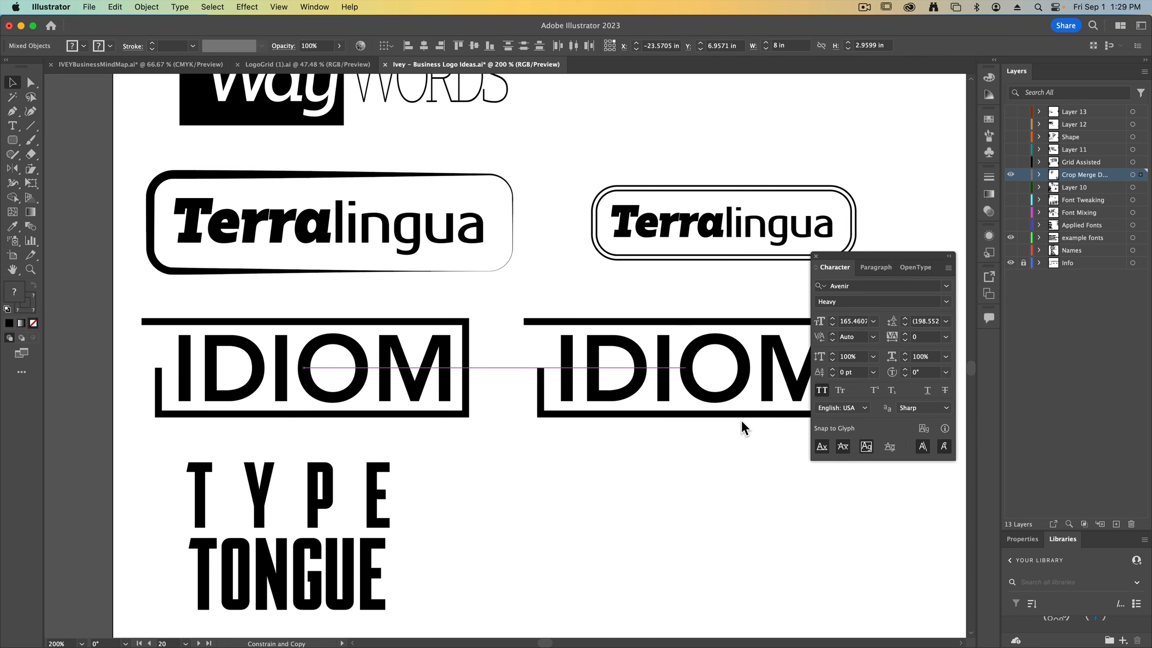
{"action": "scroll", "coordinate": [671, 503], "scroll_direction": "right", "scroll_amount": 5}
{"action": "left_click_drag", "start_coordinate": [184, 338], "coordinate": [565, 347]}
{"action": "left_click", "coordinate": [563, 326]}
{"action": "left_click", "coordinate": [645, 291]}
Step: Round only the upper-right corner of the copied IDIOM frame with a large radius
{"action": "key", "text": "a"}
{"action": "left_click_drag", "start_coordinate": [612, 277], "coordinate": [558, 336]}
{"action": "left_click", "coordinate": [676, 417]}
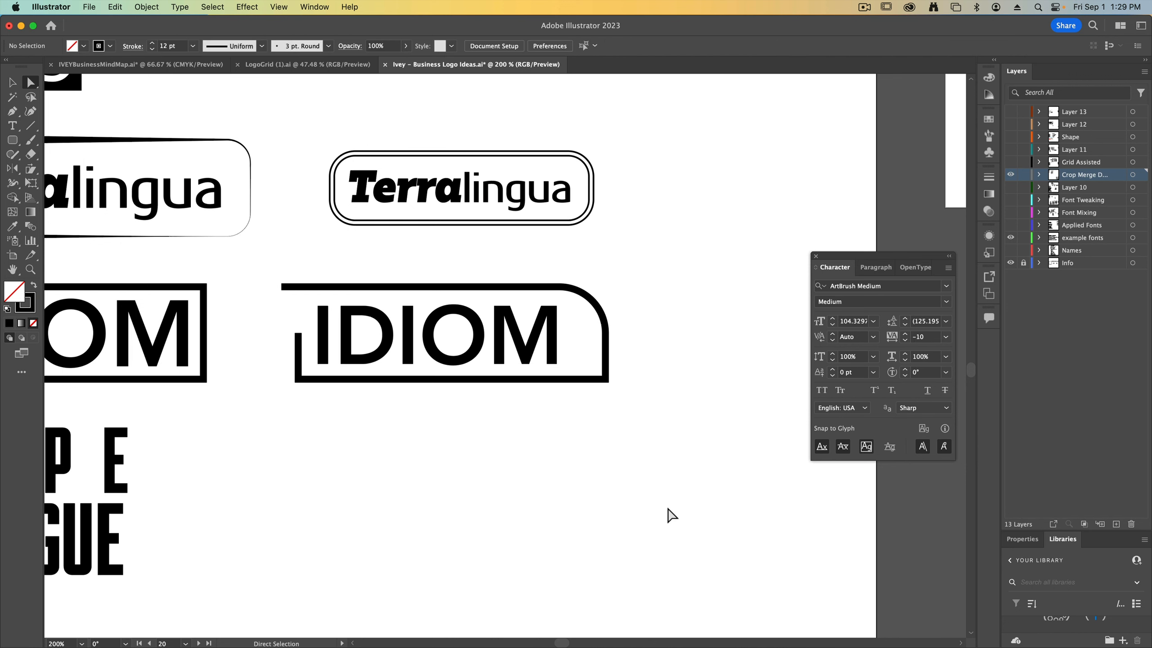
Step: Rotate the copied IDIOM frame 180 degrees, putting the rounded corner at the lower left and the gap on the right
{"action": "left_click", "coordinate": [12, 84]}
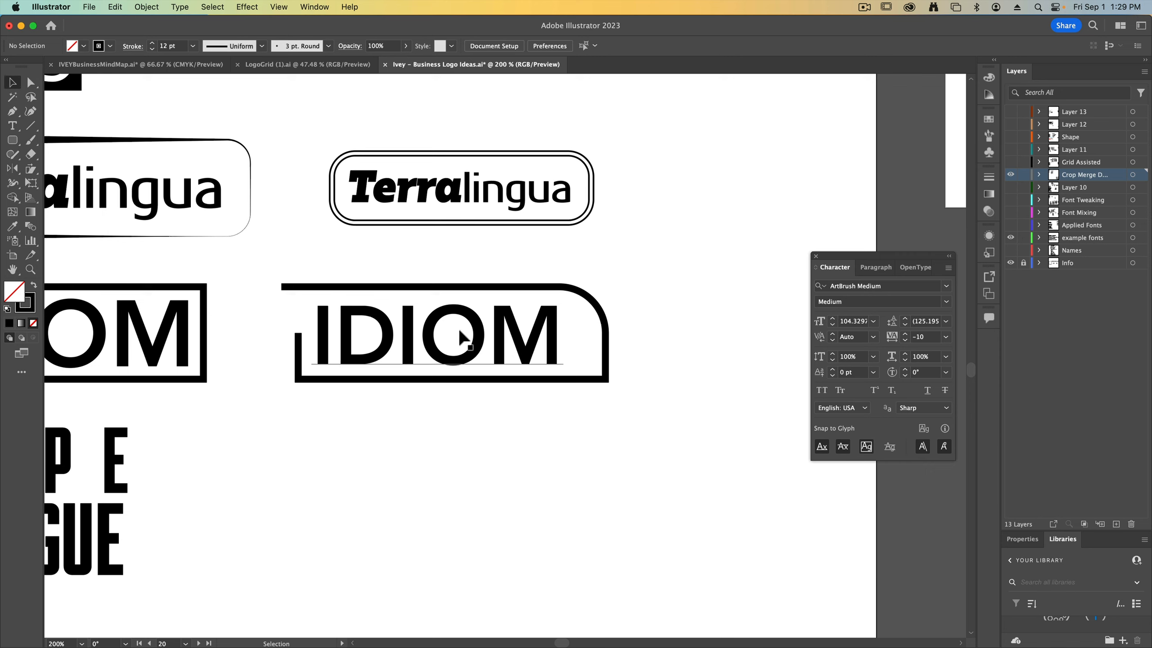
{"action": "left_click", "coordinate": [597, 309]}
{"action": "left_click_drag", "start_coordinate": [612, 285], "coordinate": [349, 352]}
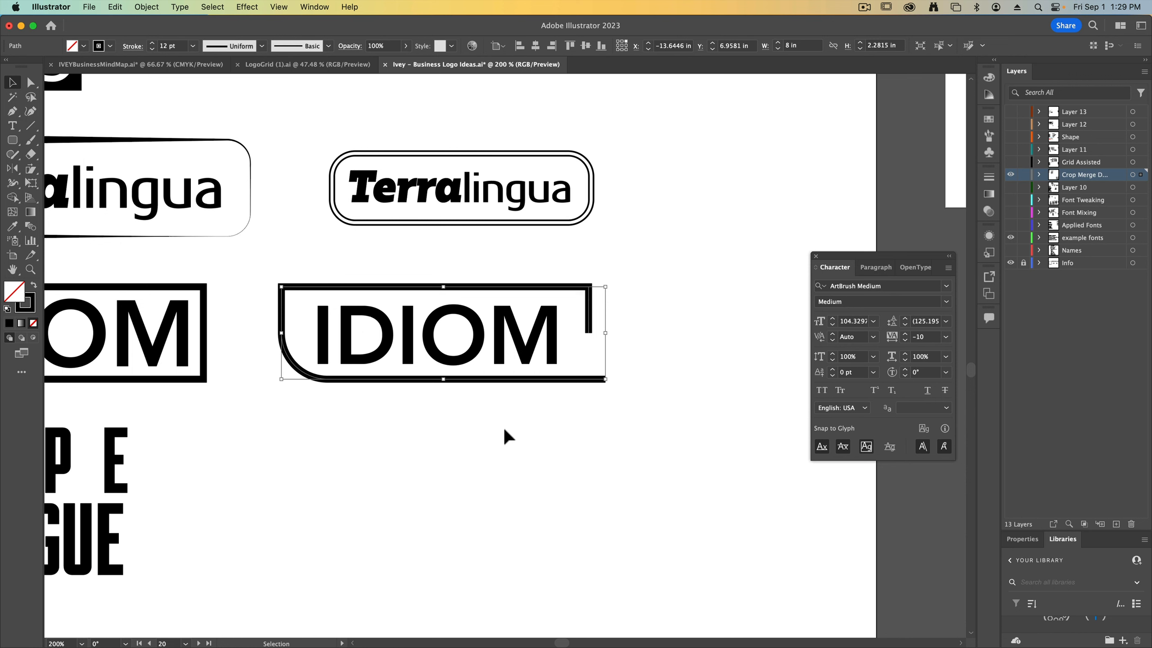
{"action": "key", "text": "a"}
{"action": "left_click", "coordinate": [508, 430]}
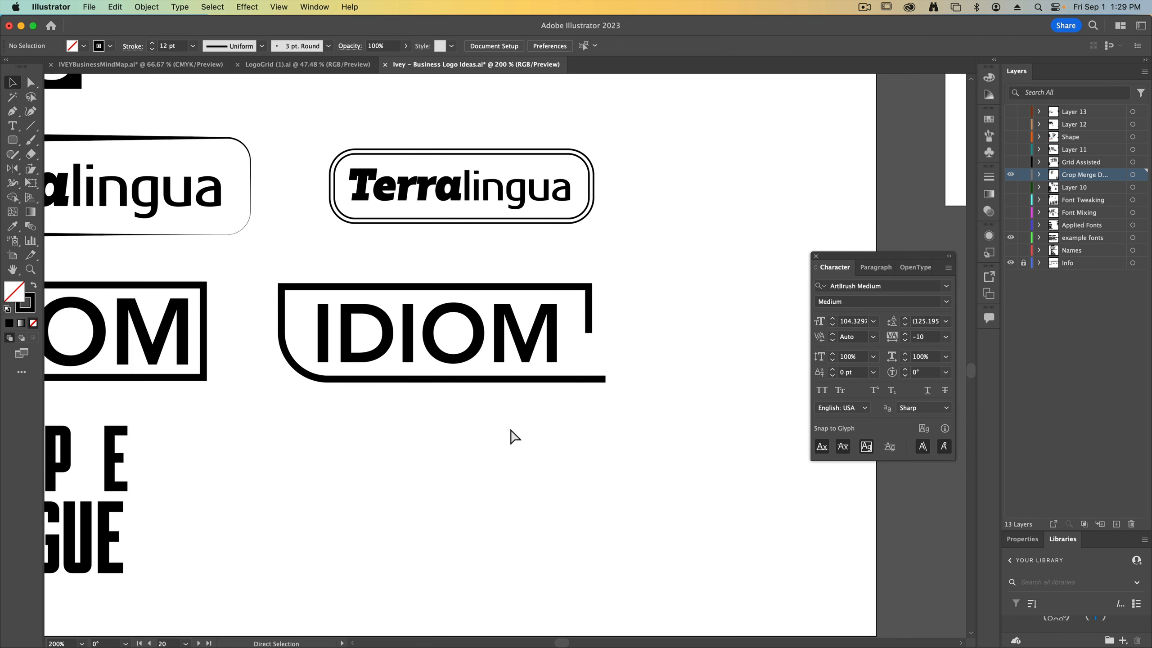
Step: Place a copy of the Terralingua wordmark, without its outline, beside the TYPE TONGUE wordmark
{"action": "key", "text": "super+1"}
{"action": "scroll", "coordinate": [561, 395], "scroll_direction": "left", "scroll_amount": 3}
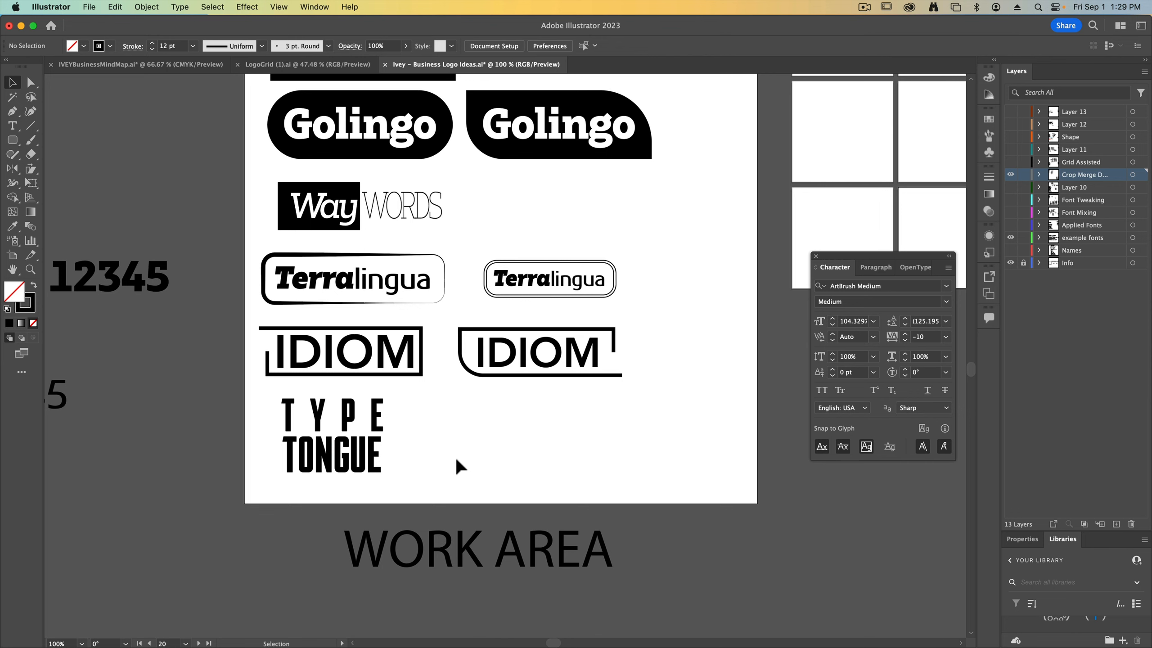
{"action": "left_click_drag", "start_coordinate": [343, 287], "coordinate": [512, 434]}
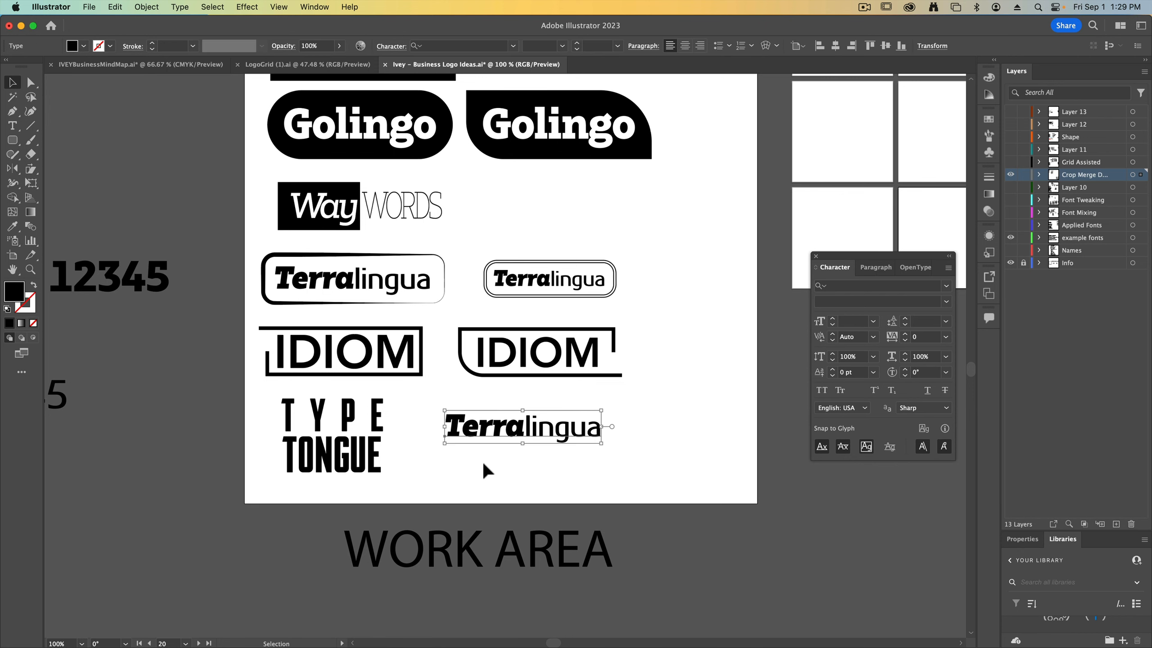
{"action": "key", "text": "super+equal"}
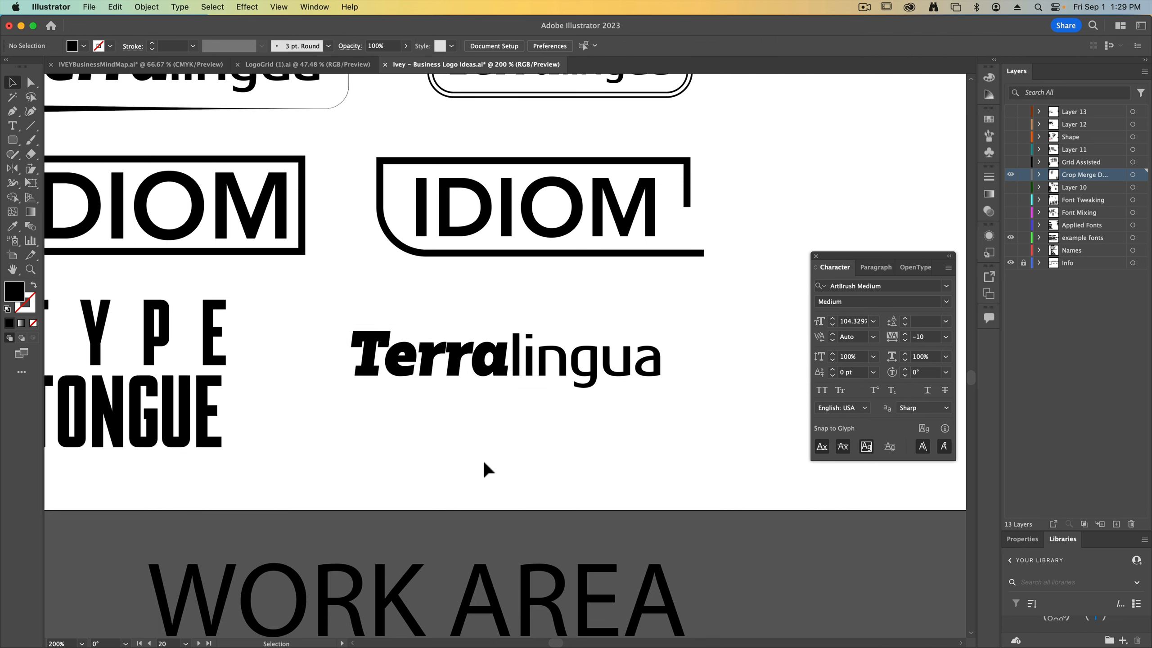
Step: Enlarge the letter "l" in the copied Terralingua wordmark to about 126.7 pt
{"action": "double_click", "coordinate": [546, 376]}
{"action": "left_click_drag", "start_coordinate": [525, 369], "coordinate": [514, 371]}
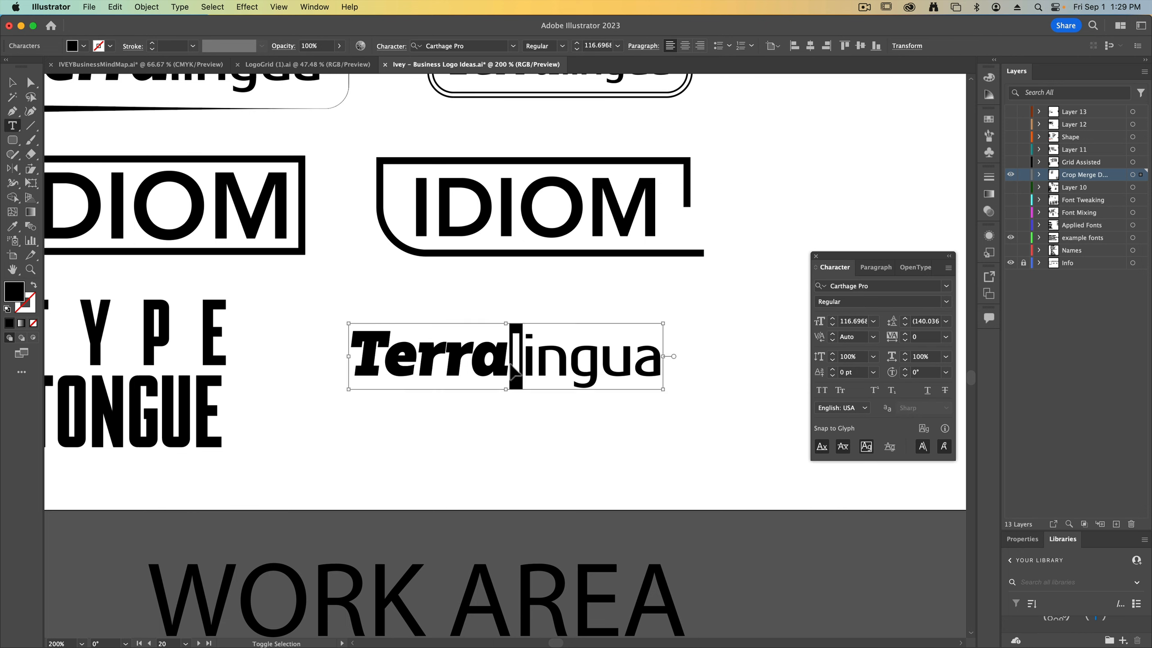
{"action": "key", "text": "super+shift+period"}
{"action": "key", "text": "super+shift+period"}
{"action": "left_click", "coordinate": [18, 79]}
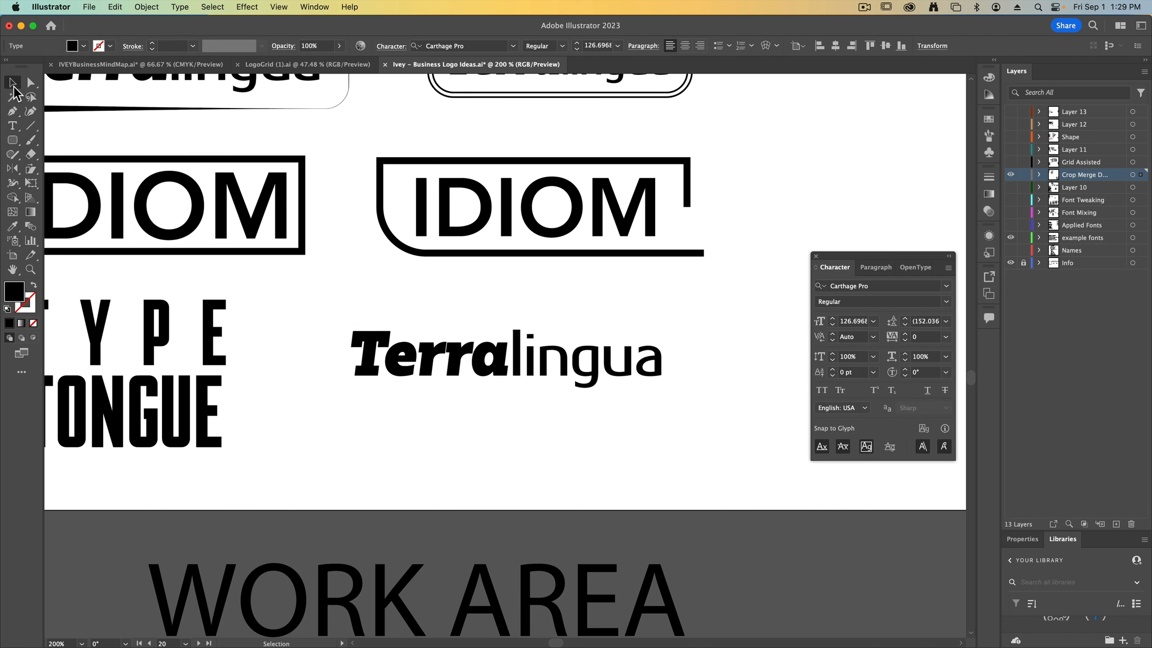
{"action": "left_click", "coordinate": [267, 290]}
Step: Draw a thin black bar, about 2.89 by 0.12 in, above "erra" and place a level copy of it above "ngua"
{"action": "left_click", "coordinate": [13, 154]}
{"action": "left_click_drag", "start_coordinate": [12, 142], "coordinate": [54, 142]}
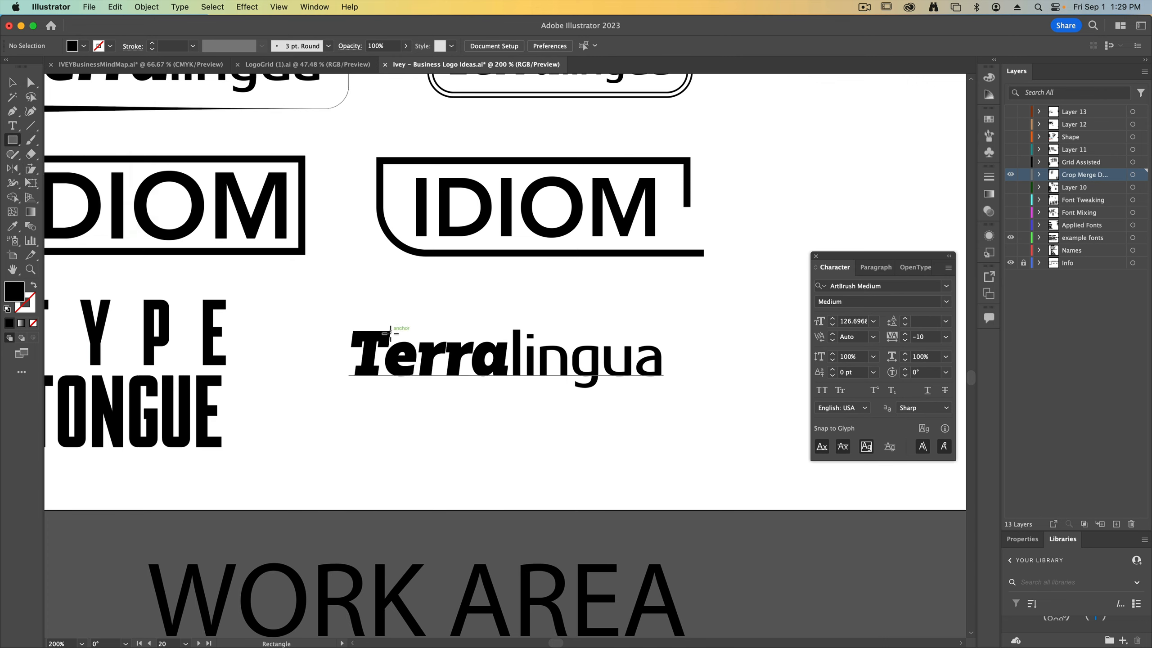
{"action": "left_click_drag", "start_coordinate": [393, 330], "coordinate": [510, 335]}
{"action": "left_click", "coordinate": [11, 82]}
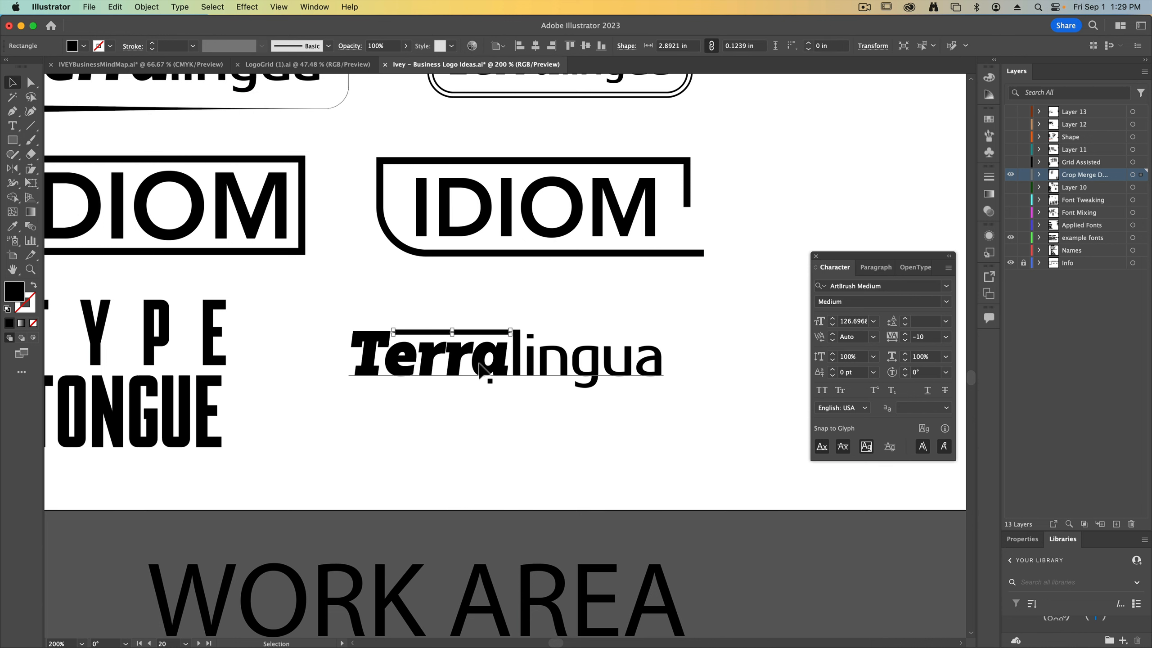
{"action": "left_click_drag", "start_coordinate": [430, 337], "coordinate": [573, 343]}
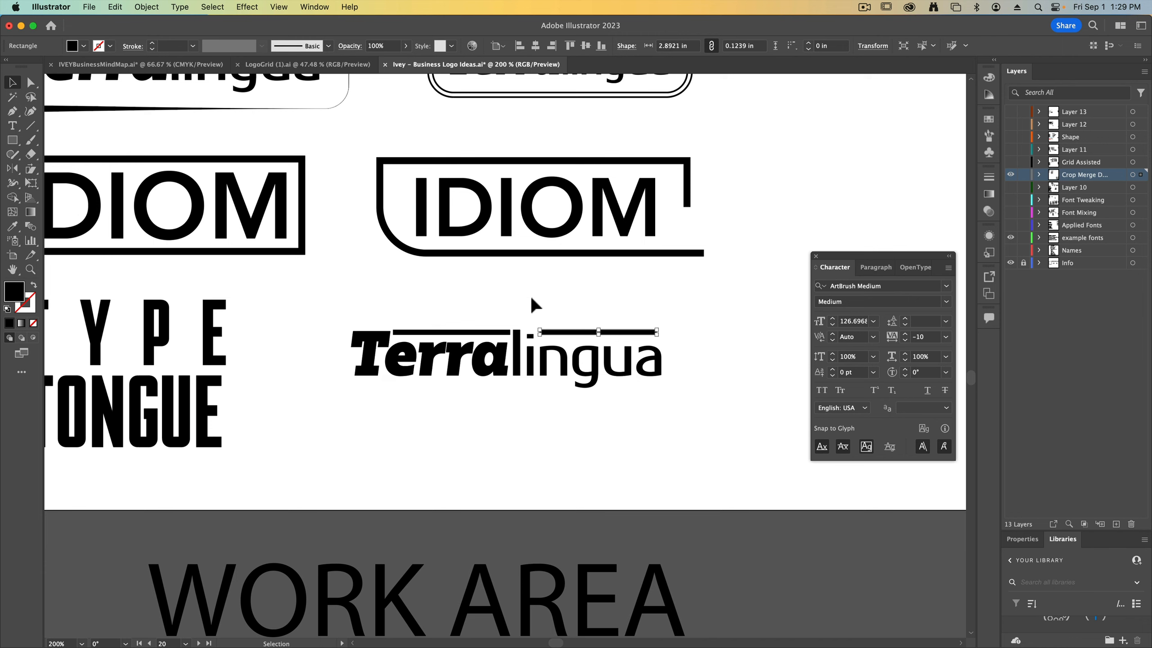
{"action": "left_click", "coordinate": [534, 313]}
Step: Copy the bar above "erra" to just below the Terralingua wordmark
{"action": "left_click", "coordinate": [459, 334]}
{"action": "left_click", "coordinate": [540, 333], "text": "shift"}
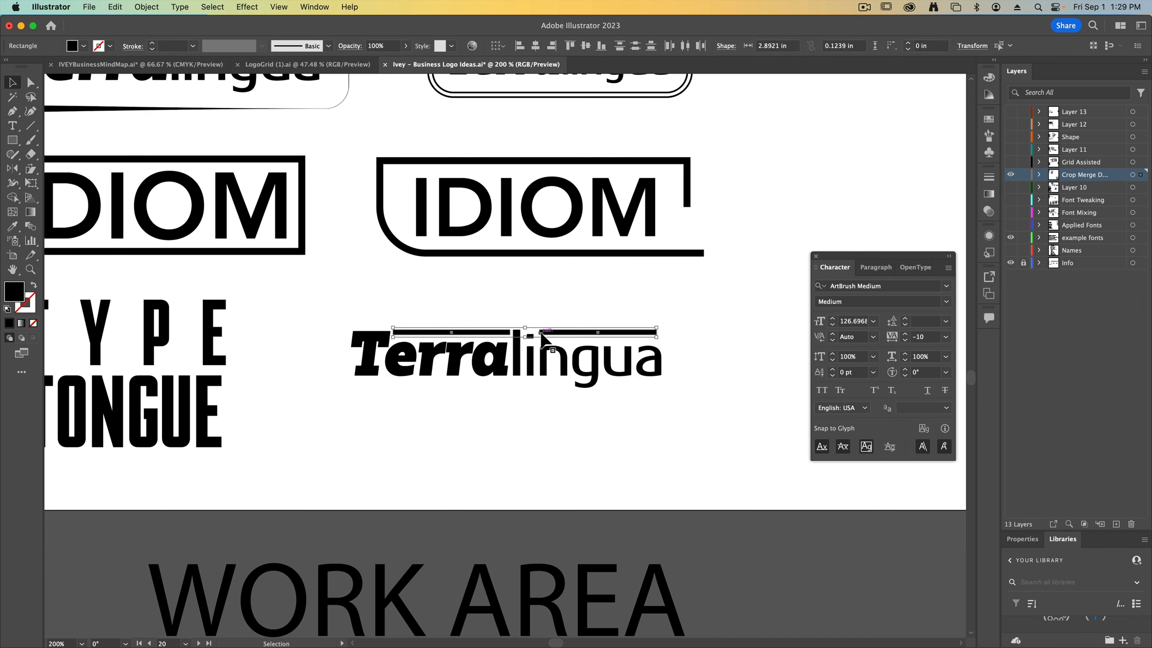
{"action": "left_click", "coordinate": [461, 320]}
{"action": "left_click_drag", "start_coordinate": [462, 333], "coordinate": [103, 461]}
Step: Stretch the lower bar rightward to the descender of the "g" and leftward toward the start of the Terralingua wordmark
{"action": "key", "text": "super+equal"}
{"action": "key", "text": "super+equal"}
{"action": "key", "text": "super+equal"}
{"action": "left_click_drag", "start_coordinate": [323, 431], "coordinate": [508, 431]}
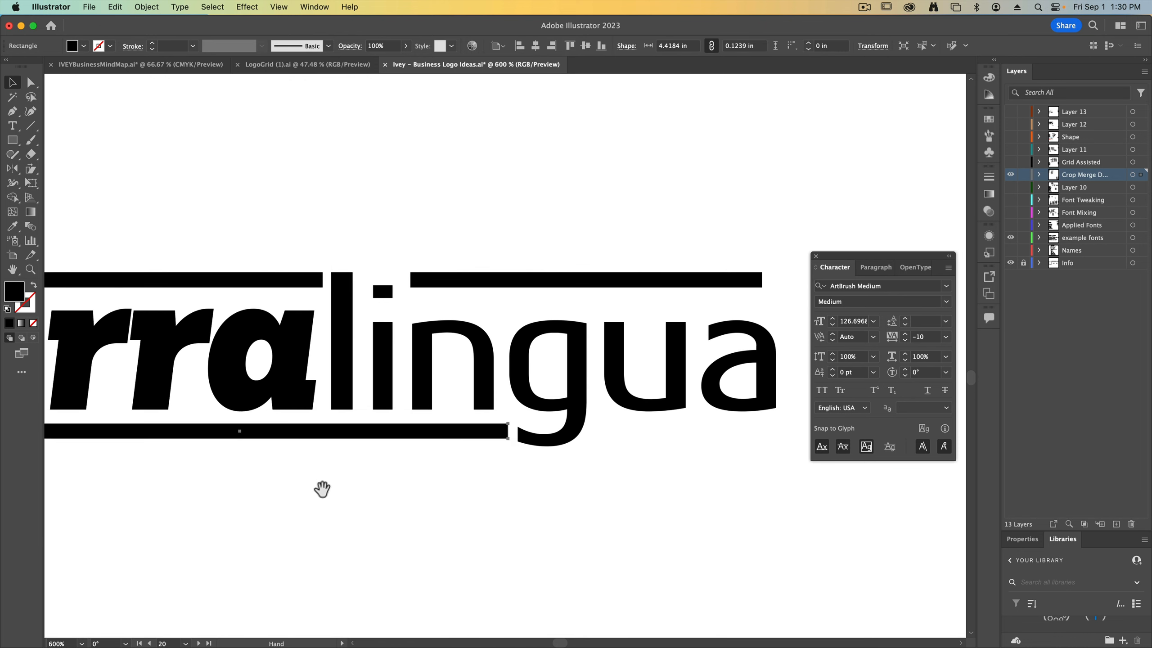
{"action": "left_click_drag", "start_coordinate": [326, 491], "coordinate": [652, 480]}
{"action": "left_click_drag", "start_coordinate": [294, 421], "coordinate": [171, 422]}
{"action": "left_click_drag", "start_coordinate": [297, 493], "coordinate": [90, 478]}
Step: Copy the bar above "ngua" below the wordmark, shortened to start past the "g" descender, and extend both bars to the end of the "a"
{"action": "left_click_drag", "start_coordinate": [496, 254], "coordinate": [507, 409]}
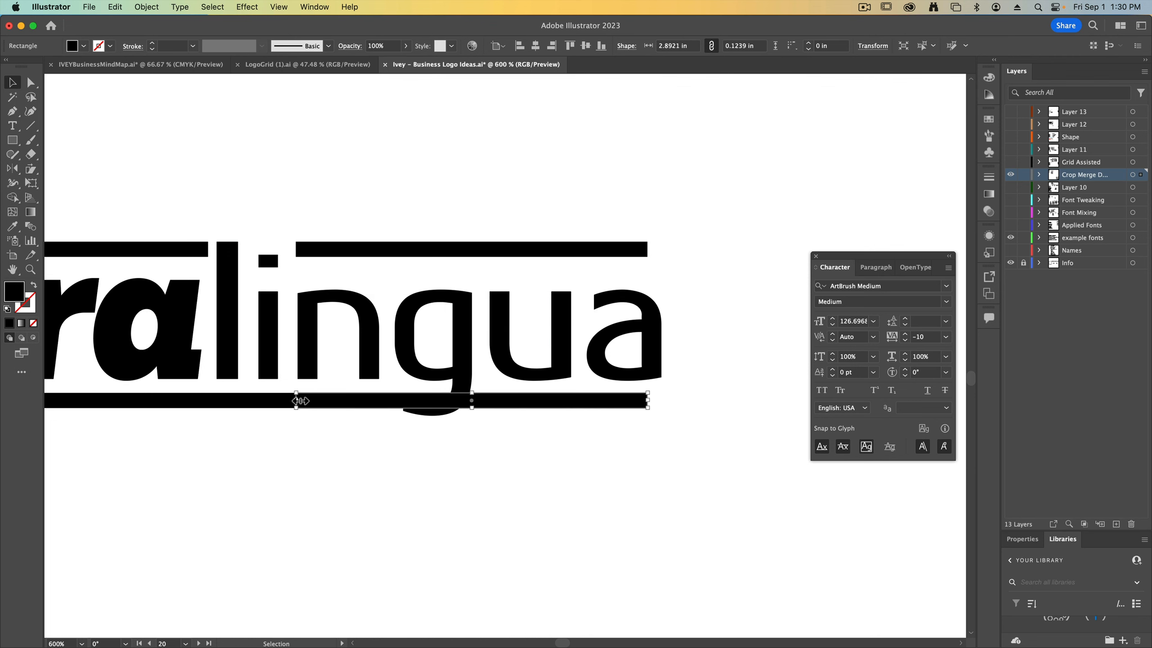
{"action": "left_click_drag", "start_coordinate": [296, 401], "coordinate": [481, 401]}
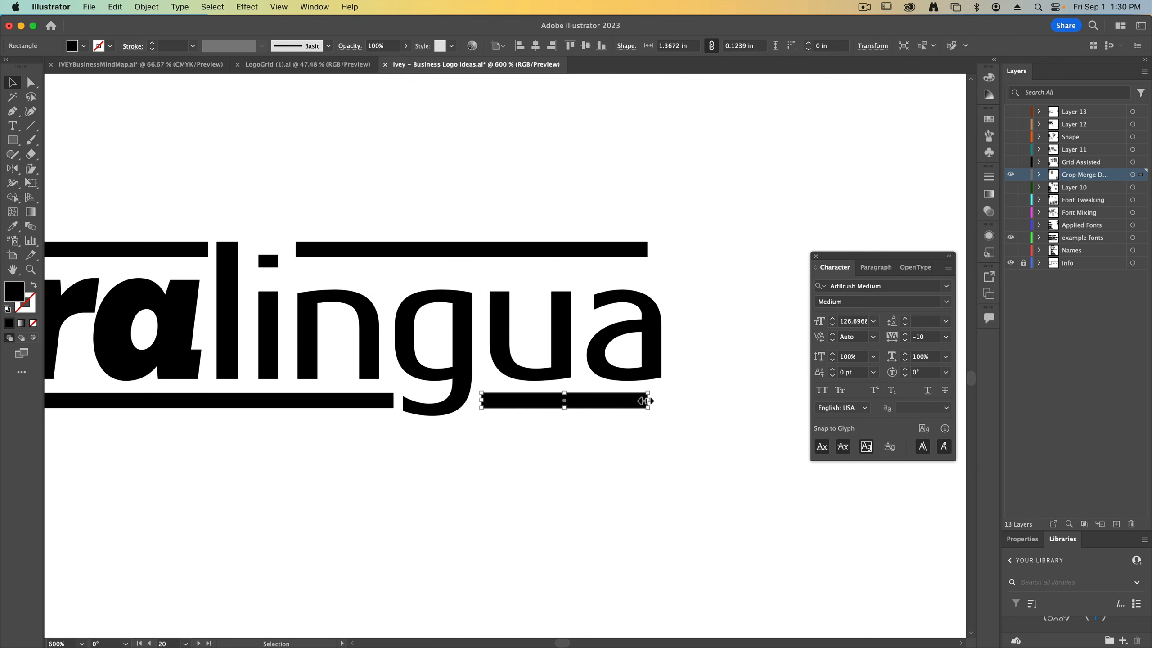
{"action": "left_click", "coordinate": [646, 249], "text": "shift"}
{"action": "left_click_drag", "start_coordinate": [651, 326], "coordinate": [662, 326]}
{"action": "left_click", "coordinate": [707, 426]}
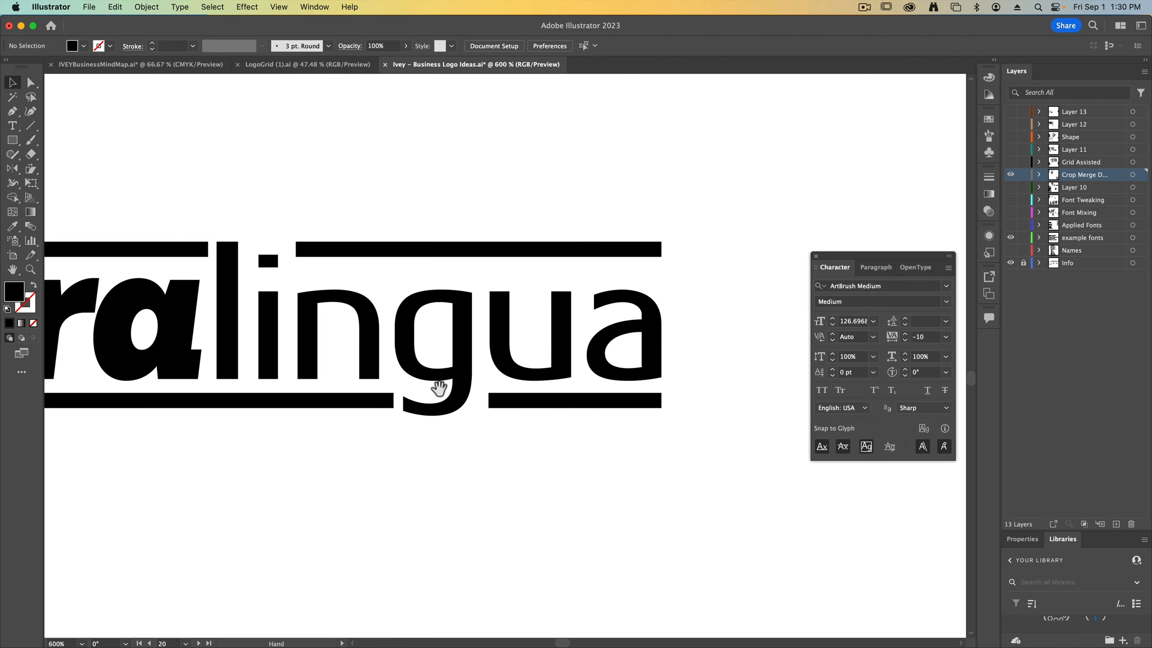
Step: Convert the barred Terralingua wordmark to outlines and raise the dot of the "i" to the level of the upper bars
{"action": "scroll", "coordinate": [473, 407], "scroll_direction": "left", "scroll_amount": 5}
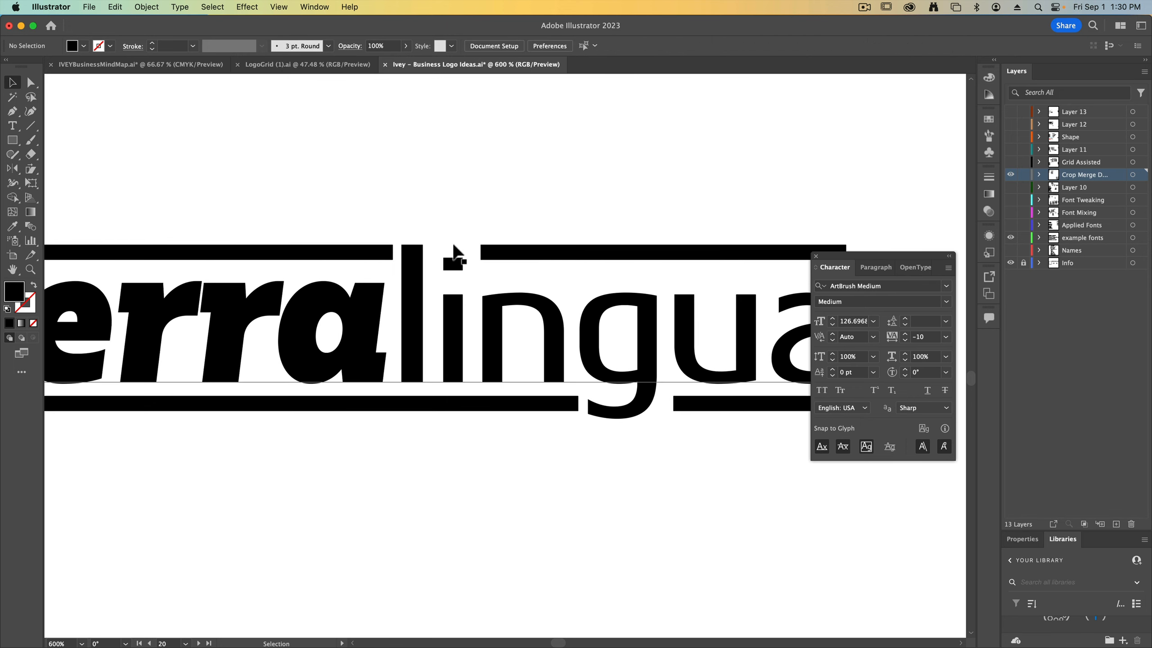
{"action": "left_click", "coordinate": [431, 314]}
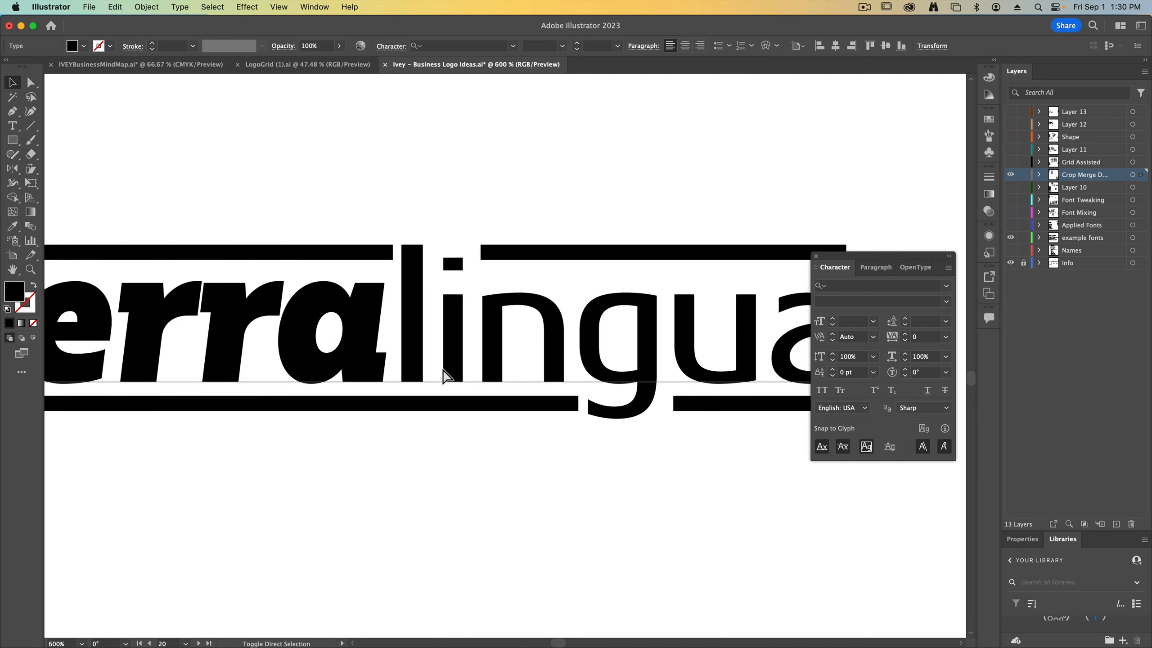
{"action": "key", "text": "super+shift+o"}
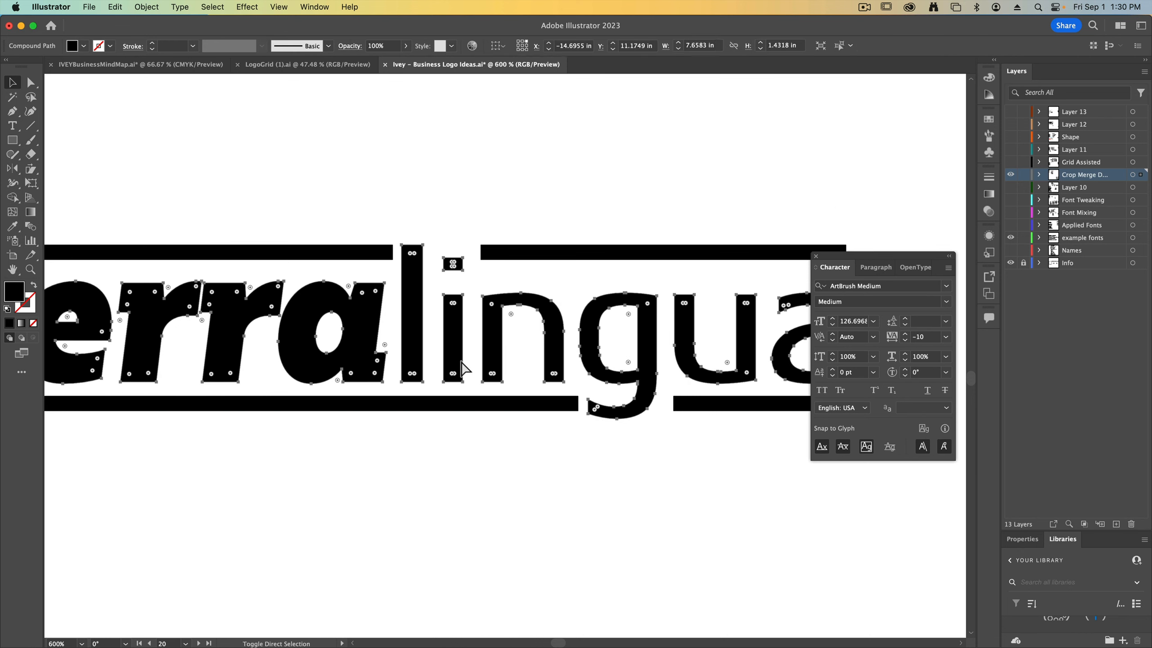
{"action": "left_click", "coordinate": [453, 250]}
{"action": "left_click", "coordinate": [453, 258]}
{"action": "left_click_drag", "start_coordinate": [455, 258], "coordinate": [614, 198]}
{"action": "left_click", "coordinate": [436, 191]}
{"action": "key", "text": "super+minus"}
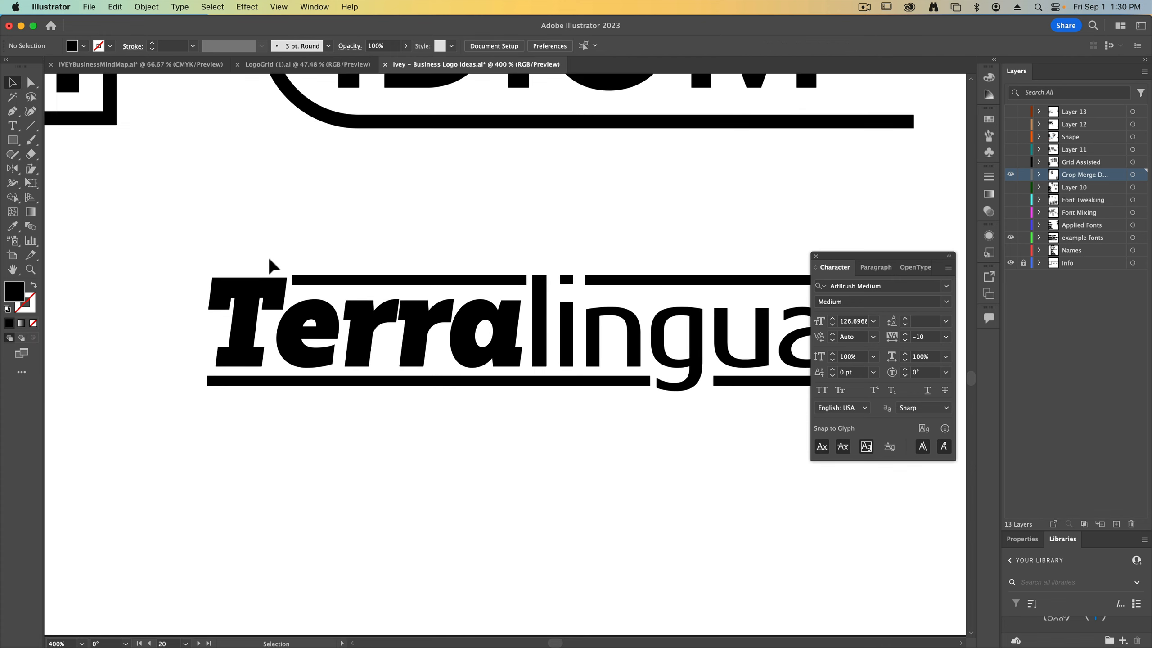
{"action": "left_click", "coordinate": [271, 279]}
{"action": "left_click", "coordinate": [292, 238]}
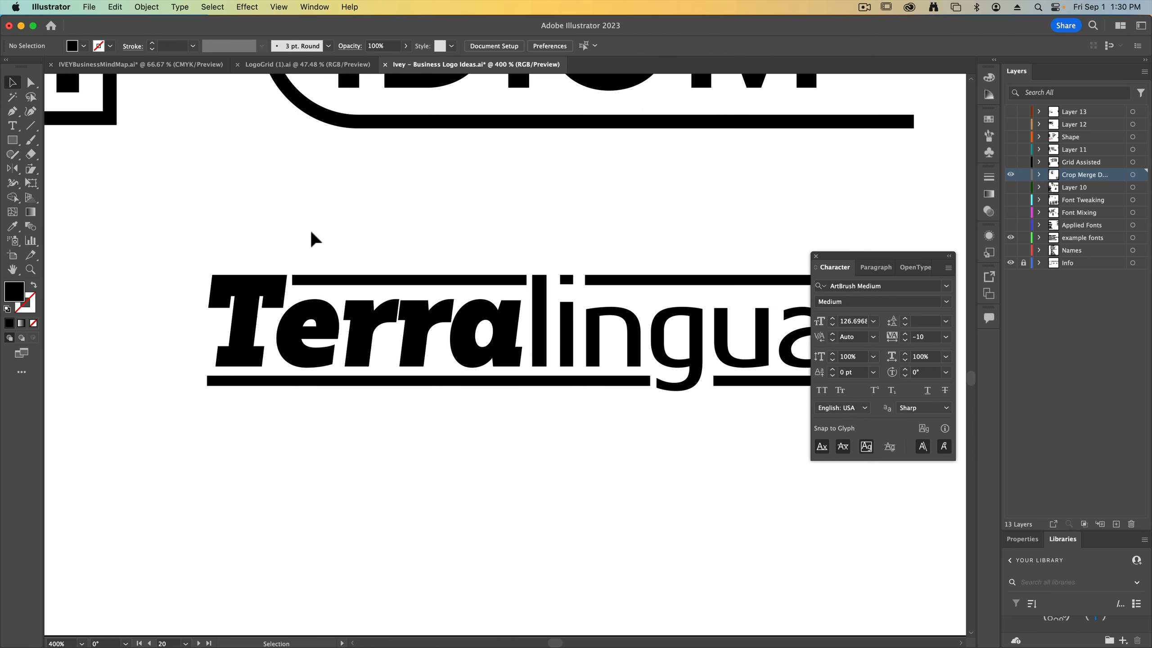
Step: Draw a solid black hexagon about 2.32 by 2.01 in beside the TYPE TONGUE wordmark
{"action": "key", "text": "super+minus"}
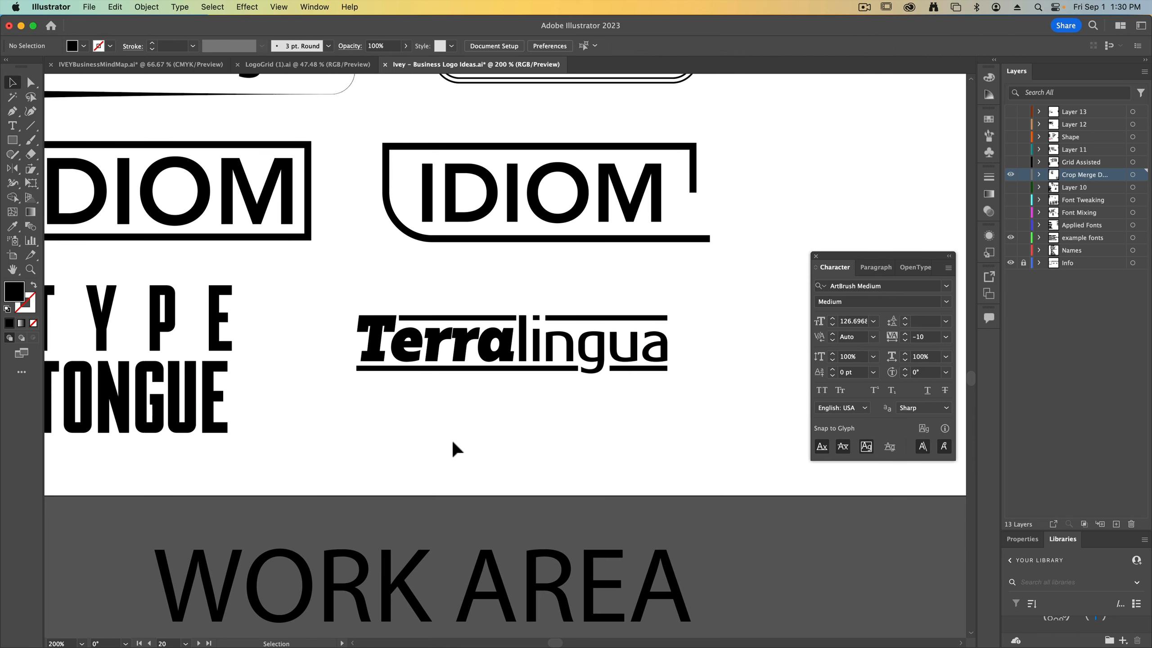
{"action": "scroll", "coordinate": [450, 464], "scroll_direction": "right", "scroll_amount": 2}
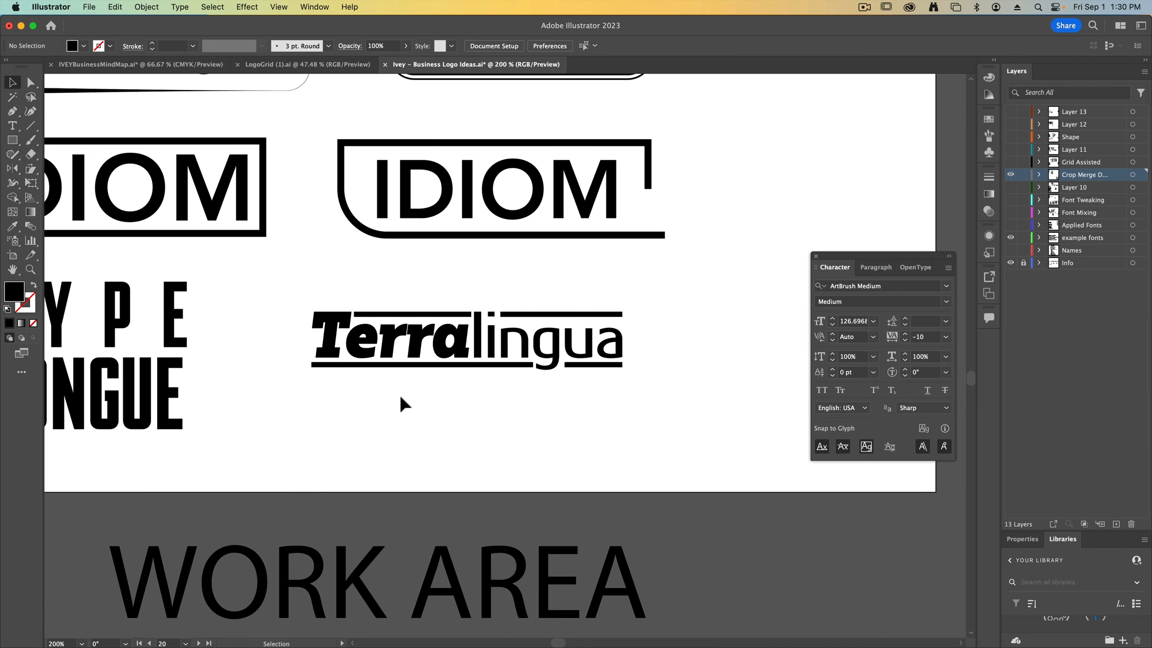
{"action": "left_click_drag", "start_coordinate": [342, 396], "coordinate": [576, 386]}
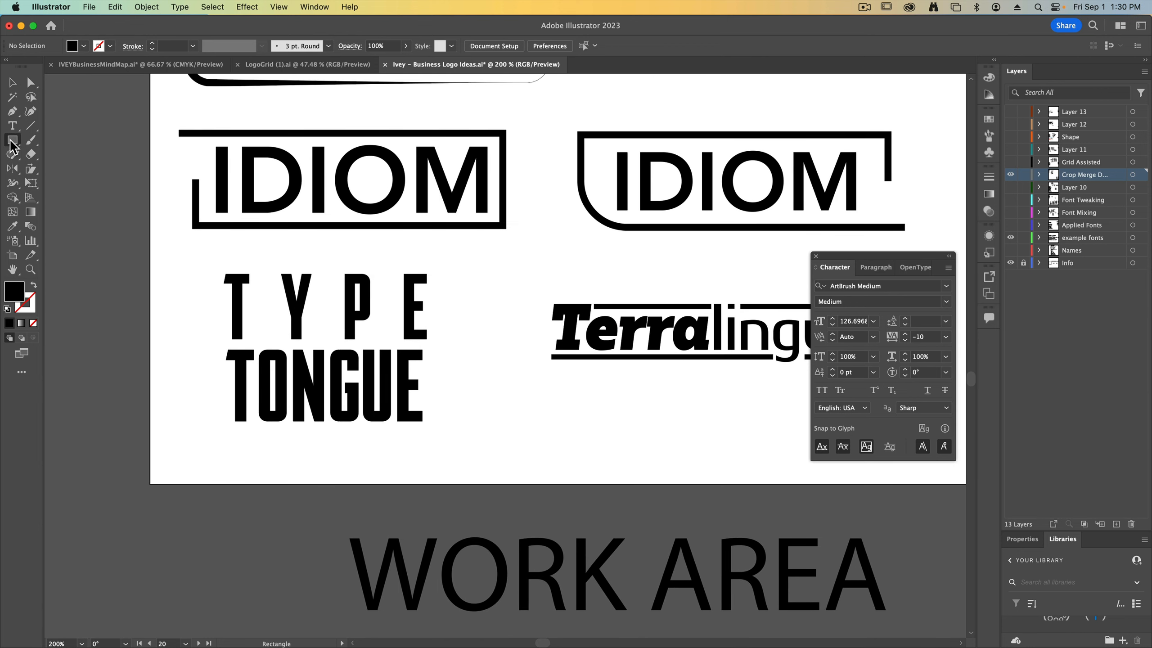
{"action": "left_click_drag", "start_coordinate": [13, 147], "coordinate": [88, 184]}
{"action": "left_click_drag", "start_coordinate": [471, 395], "coordinate": [535, 472]}
{"action": "left_click", "coordinate": [13, 83]}
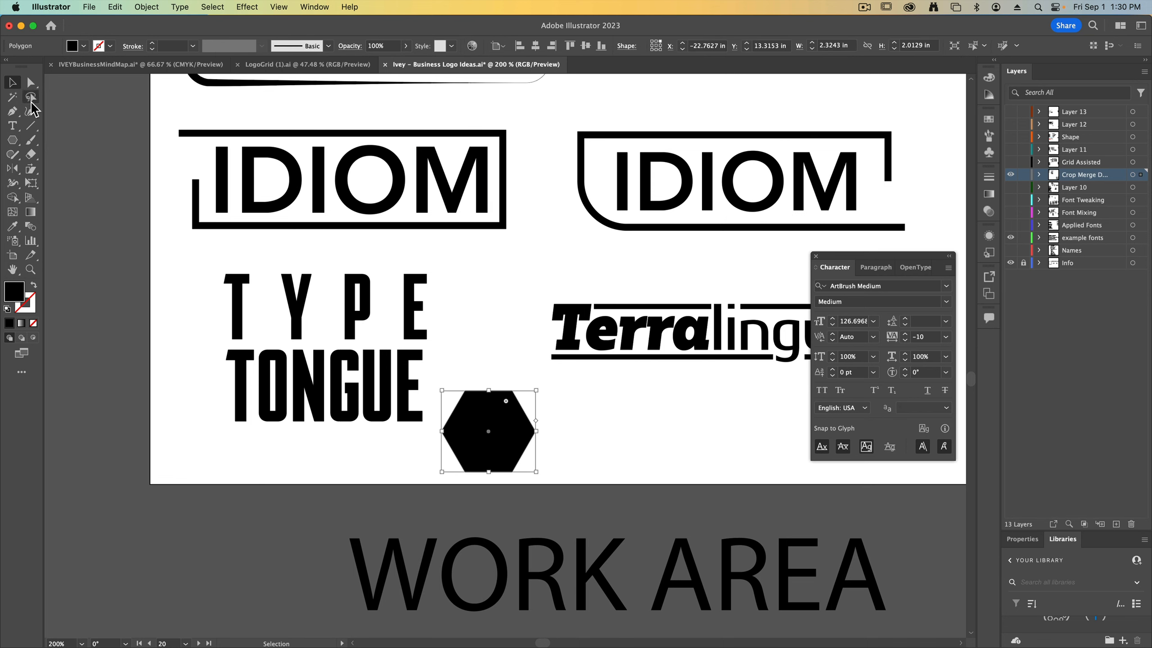
Step: Stretch the hexagon's right point until the shape is about 7.11 in wide, and move the shape over the word TONGUE
{"action": "scroll", "coordinate": [77, 213], "scroll_direction": "down", "scroll_amount": 3}
{"action": "scroll", "coordinate": [77, 213], "scroll_direction": "right", "scroll_amount": 2}
{"action": "key", "text": "a"}
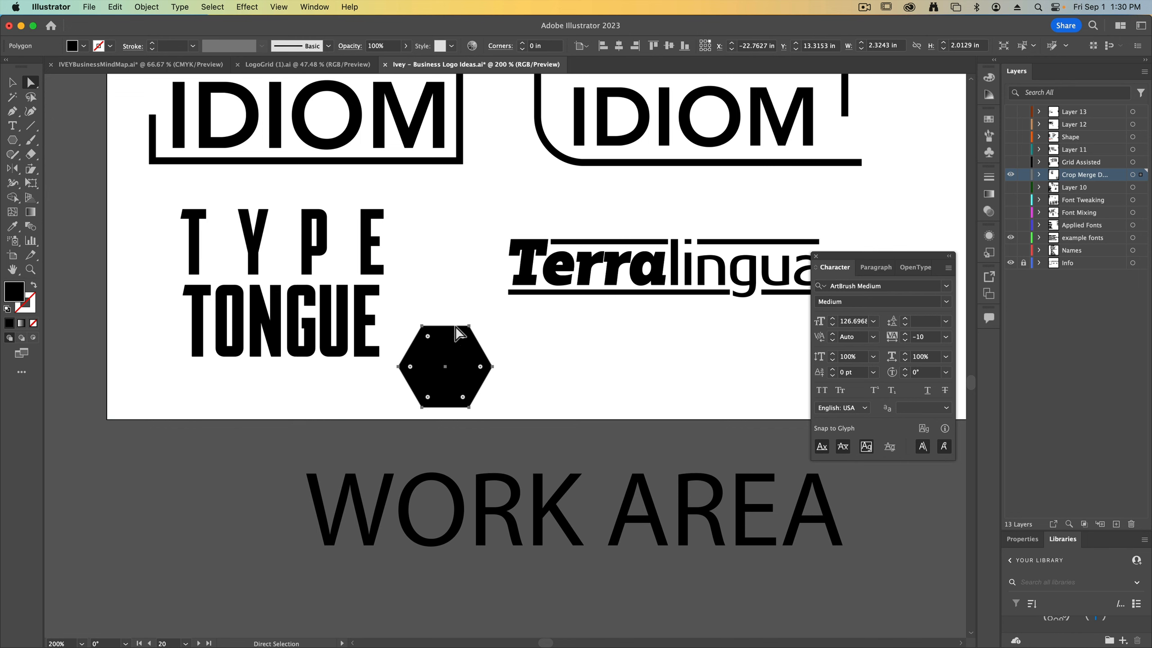
{"action": "left_click", "coordinate": [490, 365]}
{"action": "left_click_drag", "start_coordinate": [491, 366], "coordinate": [686, 372]}
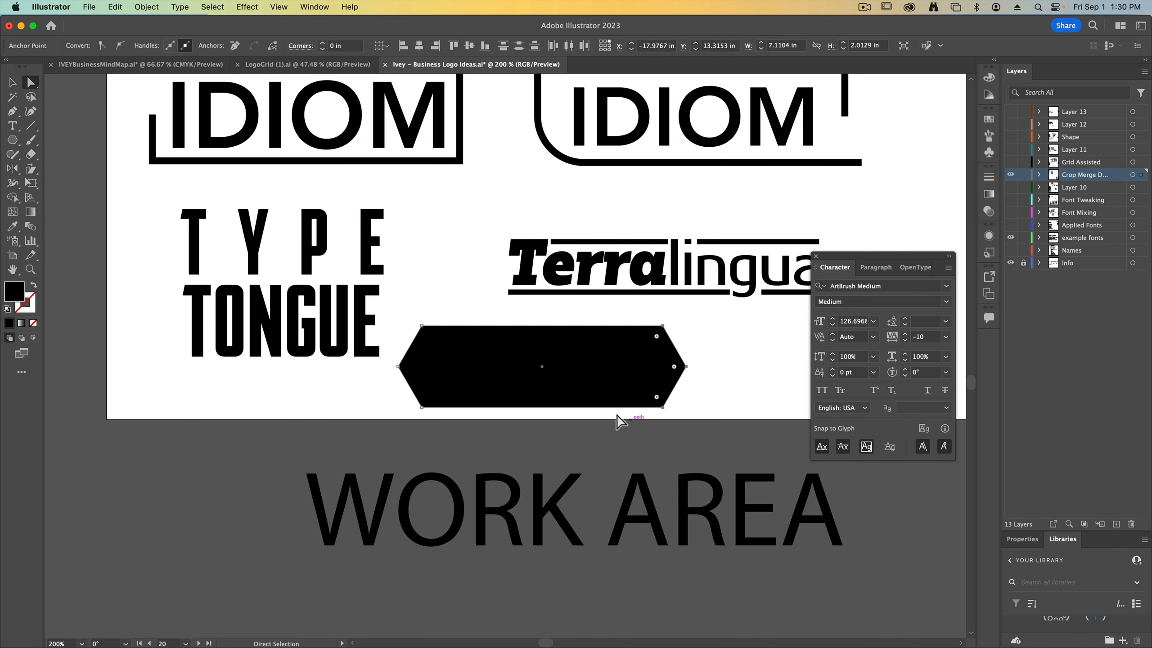
{"action": "left_click_drag", "start_coordinate": [543, 372], "coordinate": [280, 331]}
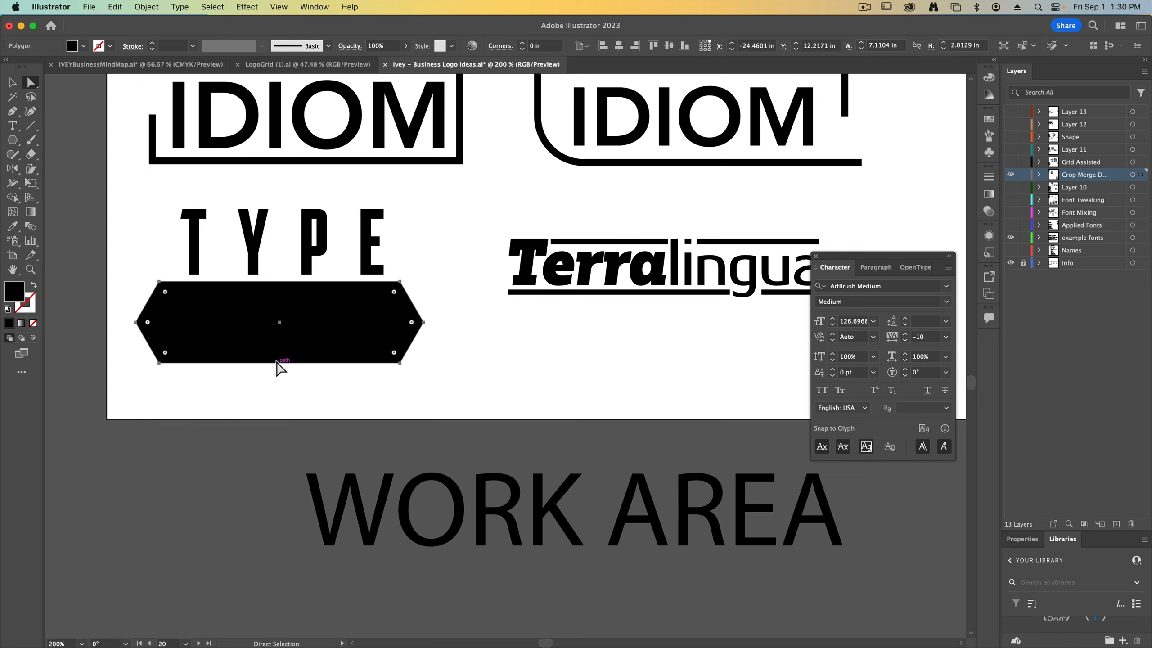
Step: Increase the elongated hexagon's height to about 2.21 in from its lower edge and send it behind the lettering
{"action": "key", "text": "v"}
{"action": "left_click_drag", "start_coordinate": [280, 363], "coordinate": [282, 371]}
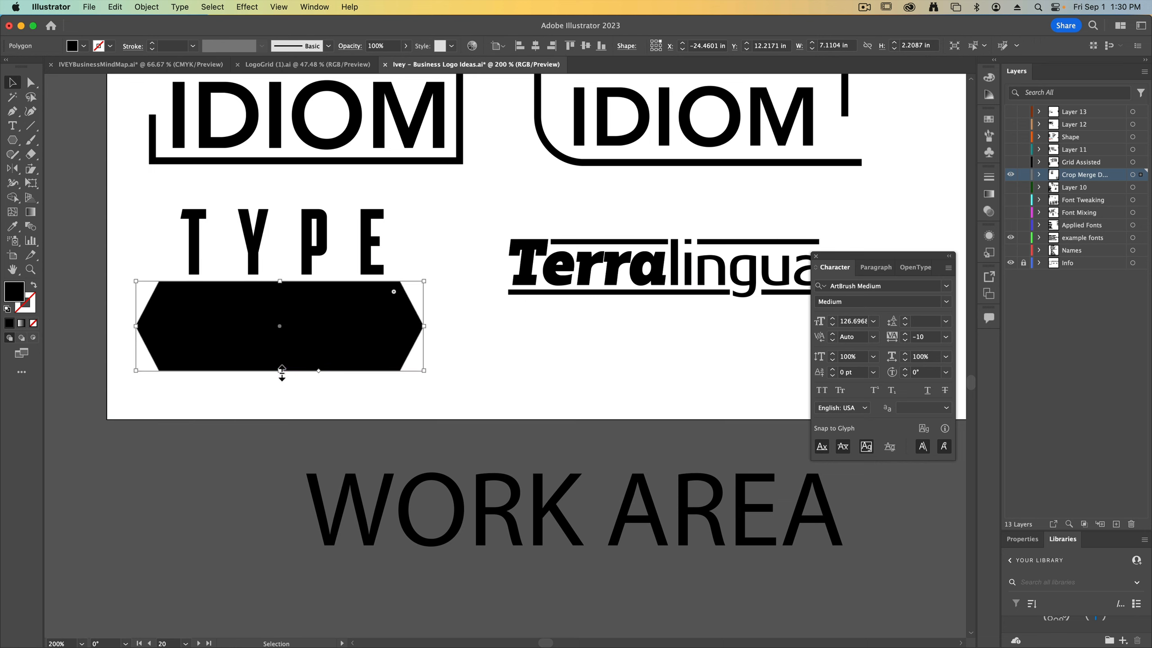
{"action": "key", "text": "super+shift+["}
Step: Fill the word TONGUE on the elongated hexagon with white
{"action": "left_click", "coordinate": [295, 353]}
{"action": "key", "text": "a"}
{"action": "key", "text": "super+shift+a"}
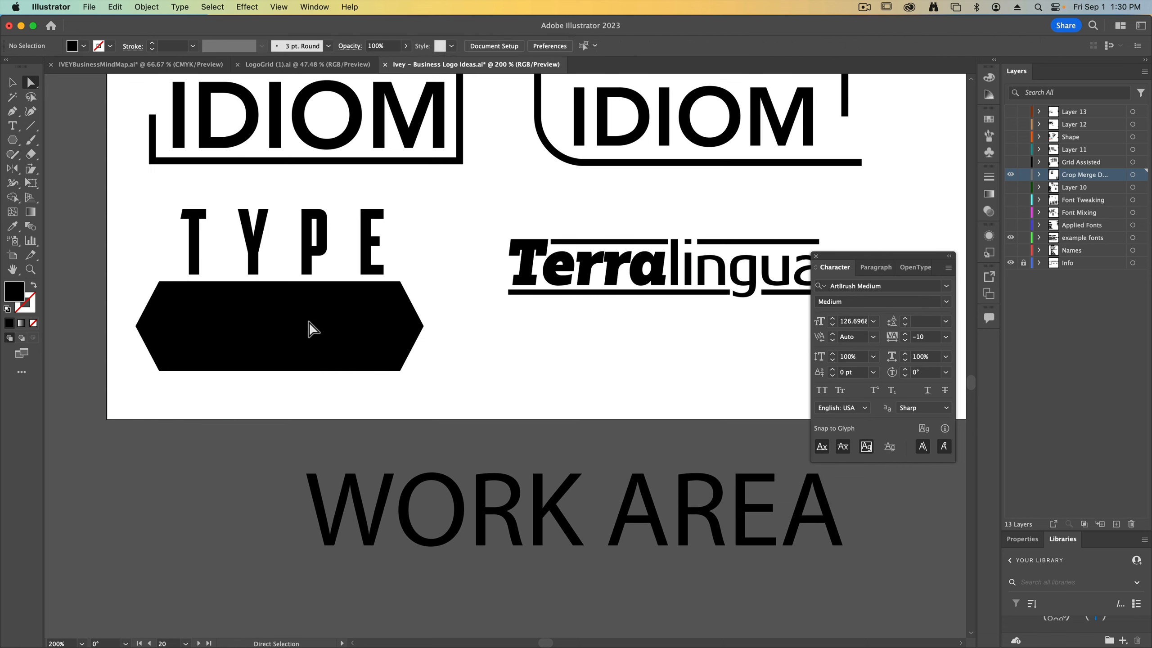
{"action": "left_click", "coordinate": [308, 321]}
{"action": "left_click", "coordinate": [73, 45]}
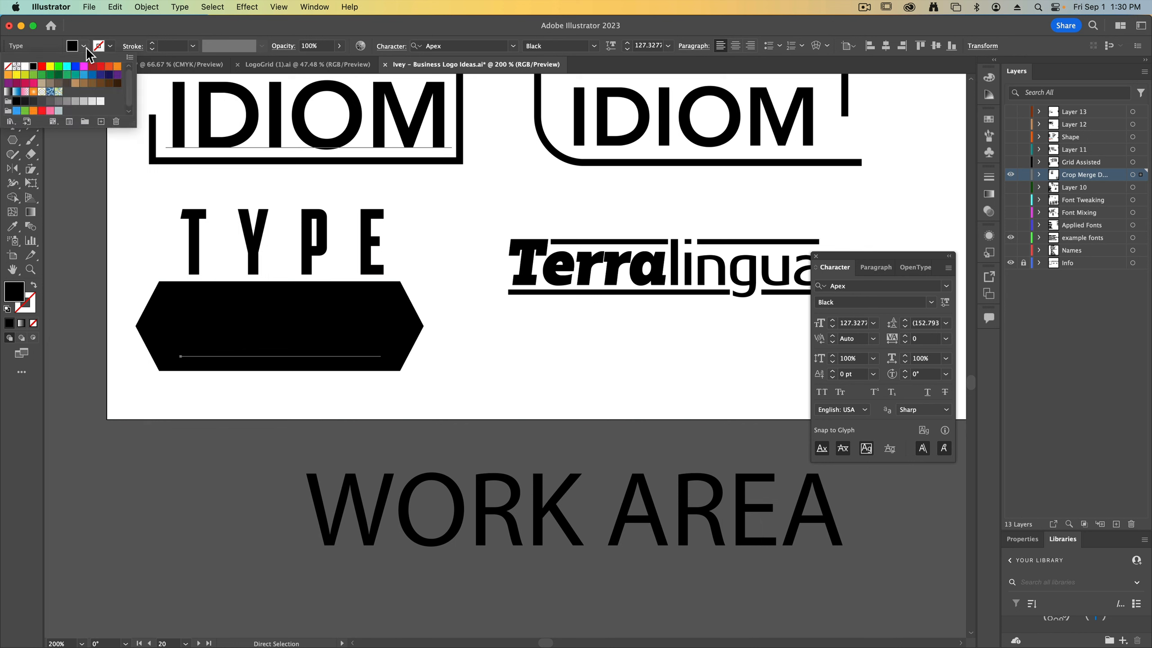
{"action": "left_click", "coordinate": [25, 67]}
Step: Nudge the elongated hexagon slightly upward and raise its lower edge closer to the bottom of TONGUE
{"action": "left_click", "coordinate": [418, 341]}
{"action": "key", "text": "Up"}
{"action": "key", "text": "Up"}
{"action": "key", "text": "Up"}
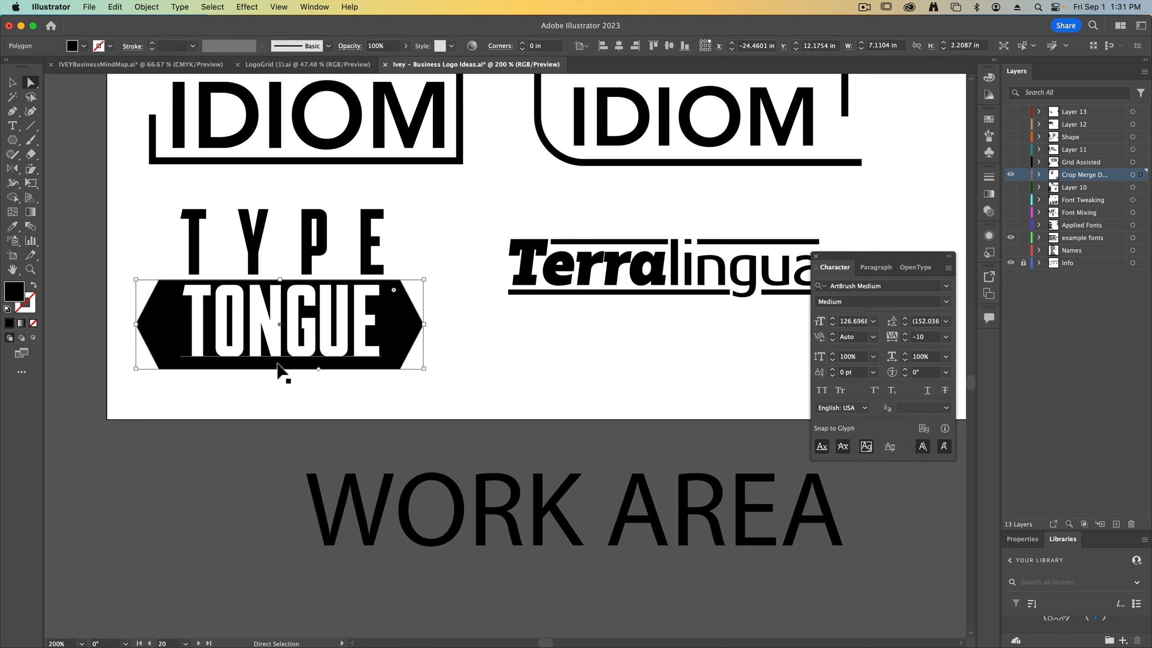
{"action": "key", "text": "v"}
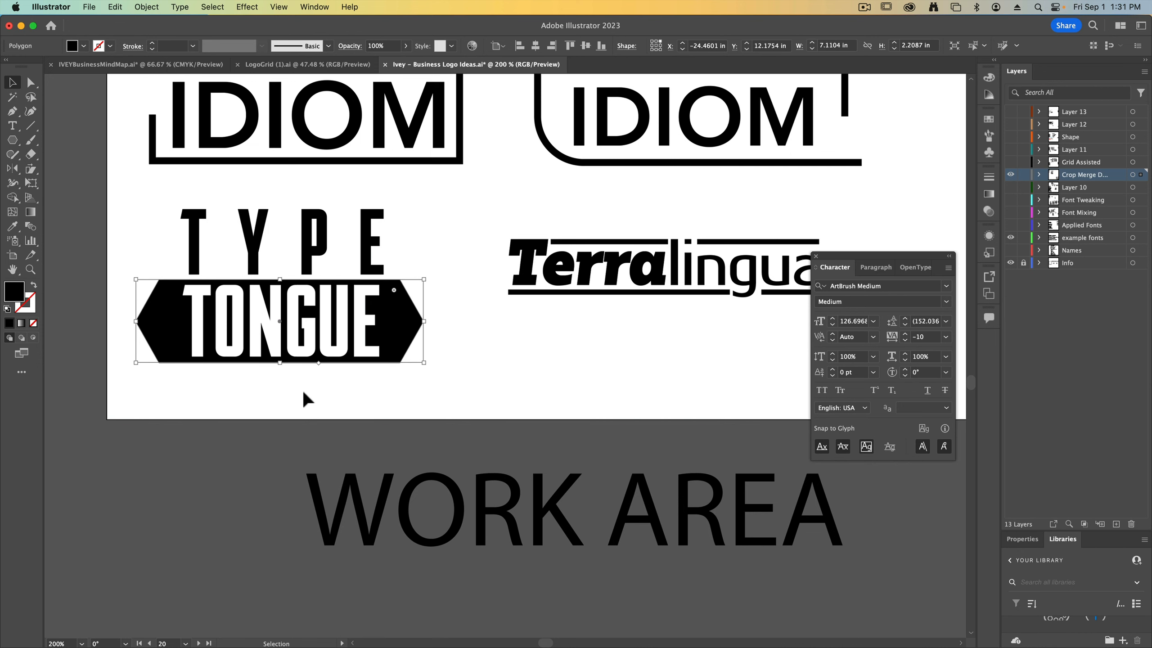
{"action": "left_click", "coordinate": [309, 394]}
Step: Move all the finished logo ideas off the Crop, Merge, Distort artboard to the empty canvas below and to its right
{"action": "key", "text": "super+minus"}
{"action": "key", "text": "super+minus"}
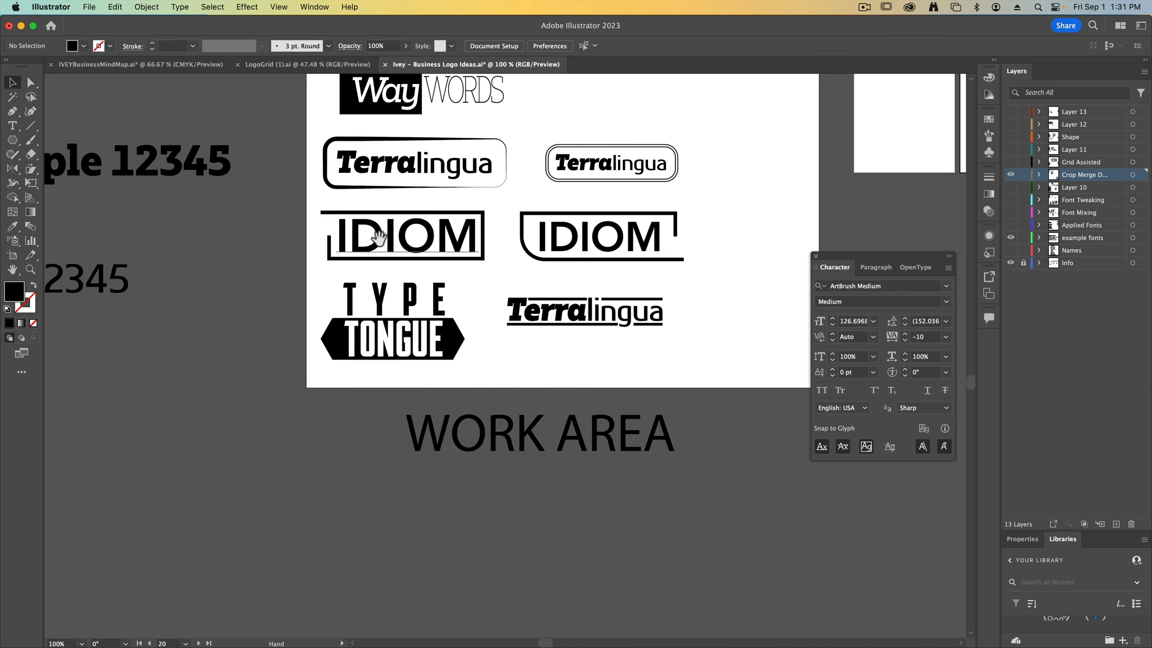
{"action": "left_click_drag", "start_coordinate": [443, 239], "coordinate": [346, 445]}
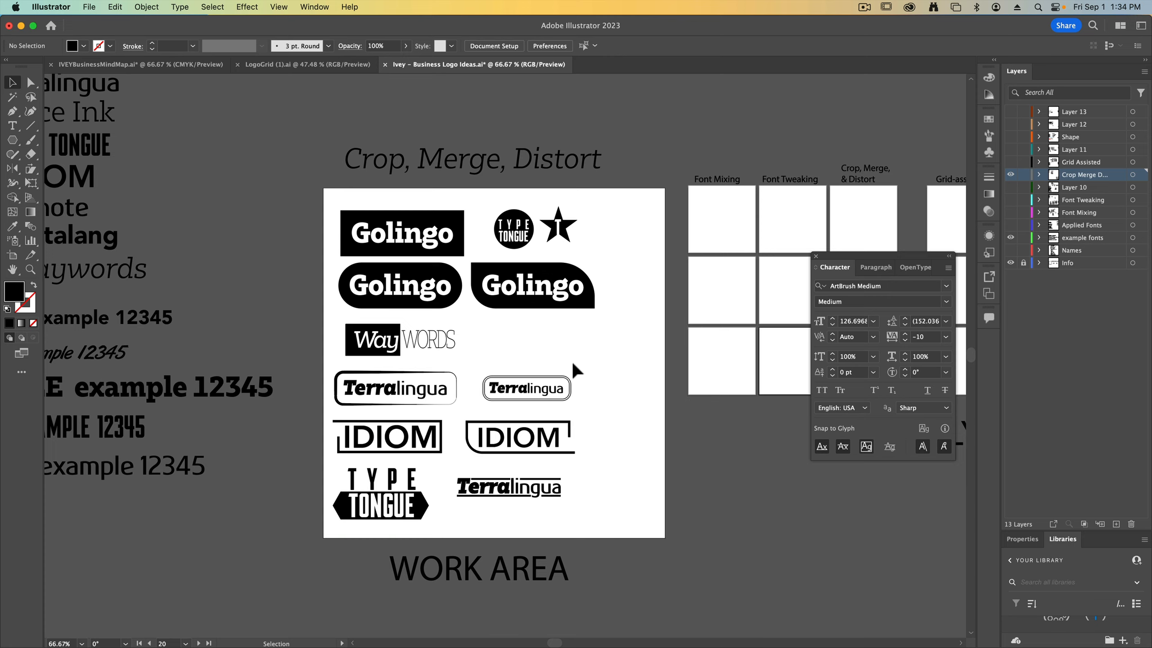
{"action": "key", "text": "super+1"}
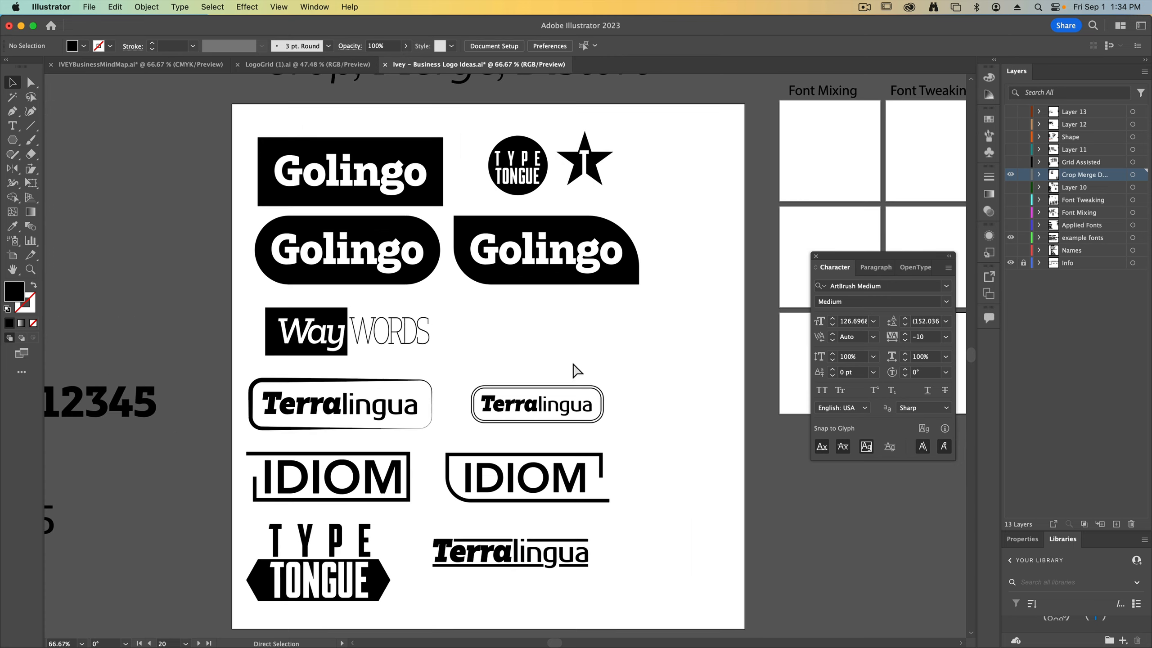
{"action": "left_click_drag", "start_coordinate": [238, 122], "coordinate": [666, 589]}
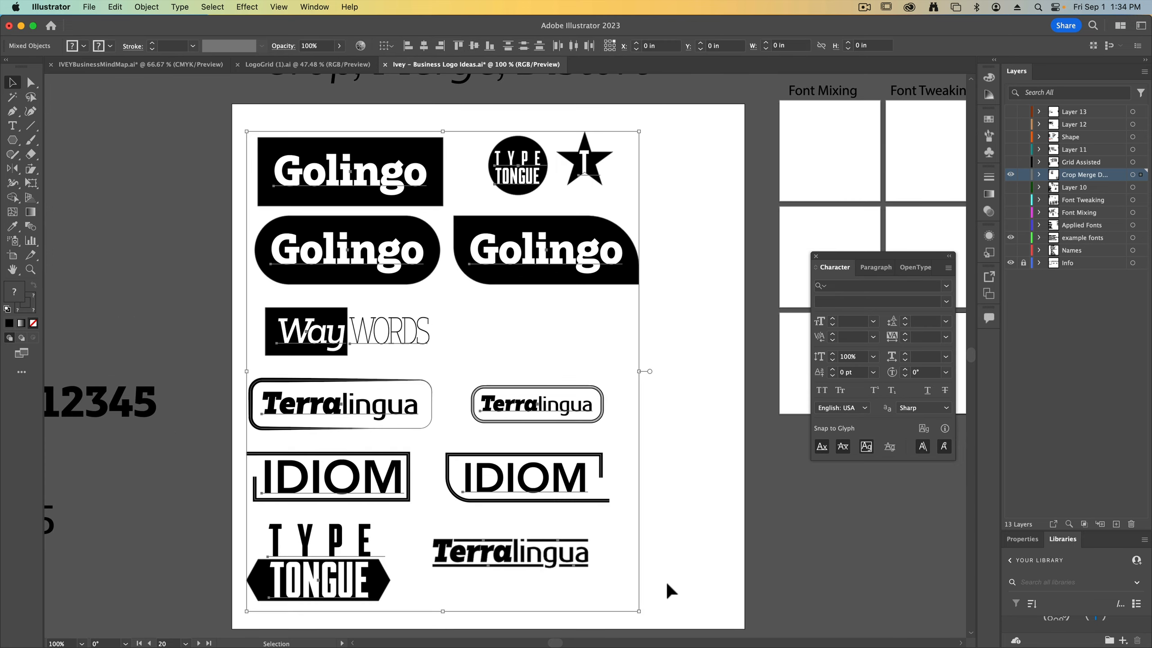
{"action": "key", "text": "super+minus"}
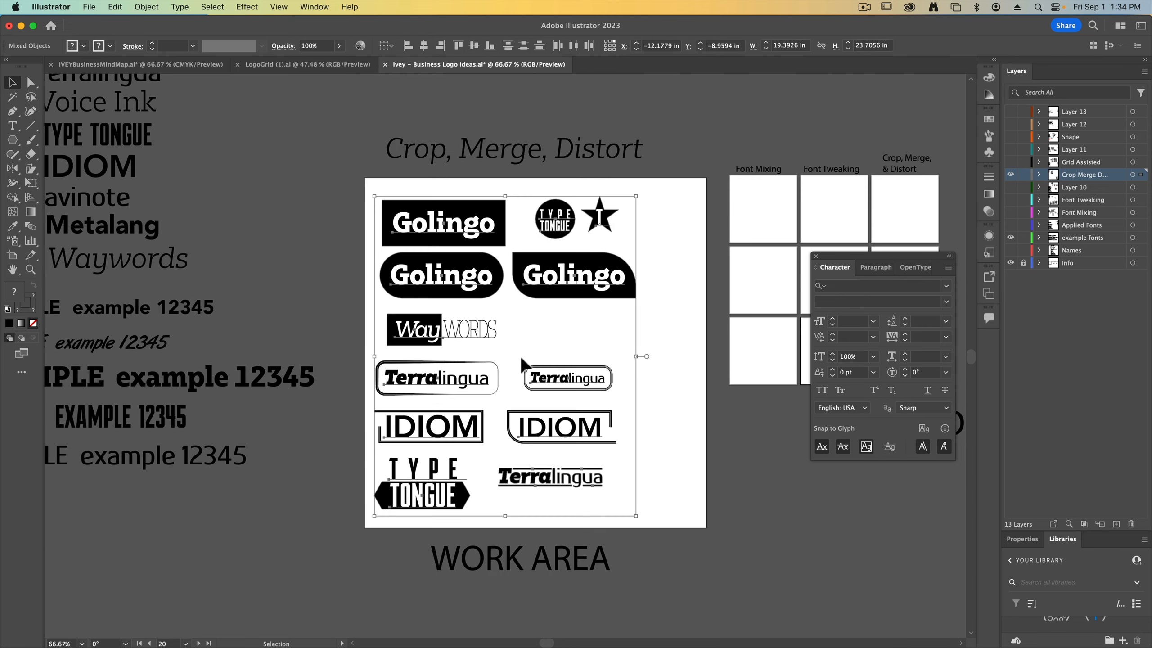
{"action": "scroll", "coordinate": [520, 356], "scroll_direction": "right", "scroll_amount": 3}
{"action": "scroll", "coordinate": [520, 356], "scroll_direction": "down", "scroll_amount": 2}
{"action": "left_click_drag", "start_coordinate": [343, 177], "coordinate": [772, 583]}
Step: Paste the next set of wordmarks (IDIOM, VOICEINK, Voice Ink, TT, WAYWORDS, Metalang) and place it on the emptied artboard
{"action": "left_click", "coordinate": [428, 307]}
{"action": "key", "text": "super+v"}
{"action": "left_click_drag", "start_coordinate": [493, 274], "coordinate": [435, 235]}
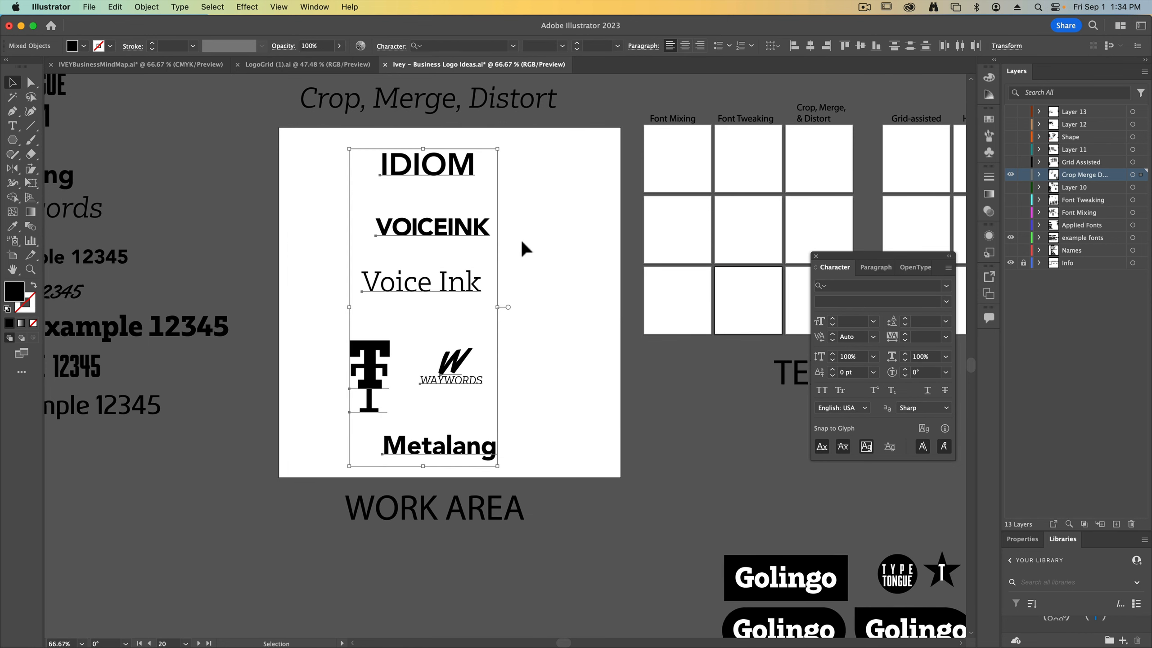
{"action": "left_click", "coordinate": [521, 236]}
Step: Duplicate the IDIOM wordmark and arrange the two copies side by side near the top of the artboard
{"action": "key", "text": "super+plus"}
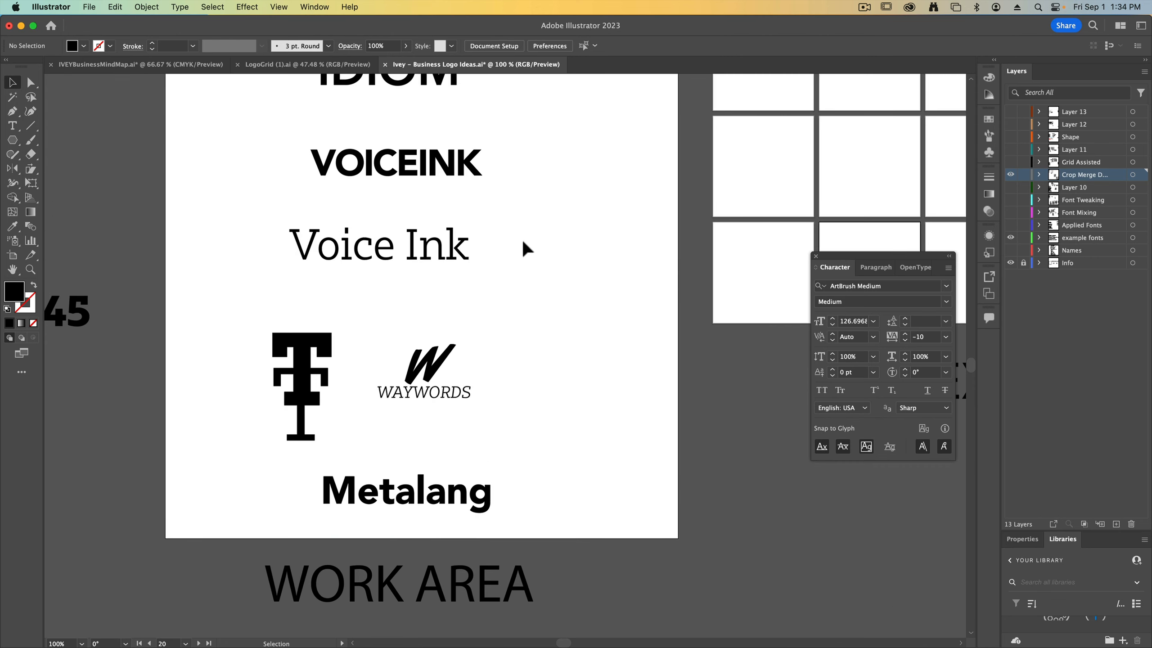
{"action": "left_click_drag", "start_coordinate": [526, 269], "coordinate": [610, 350]}
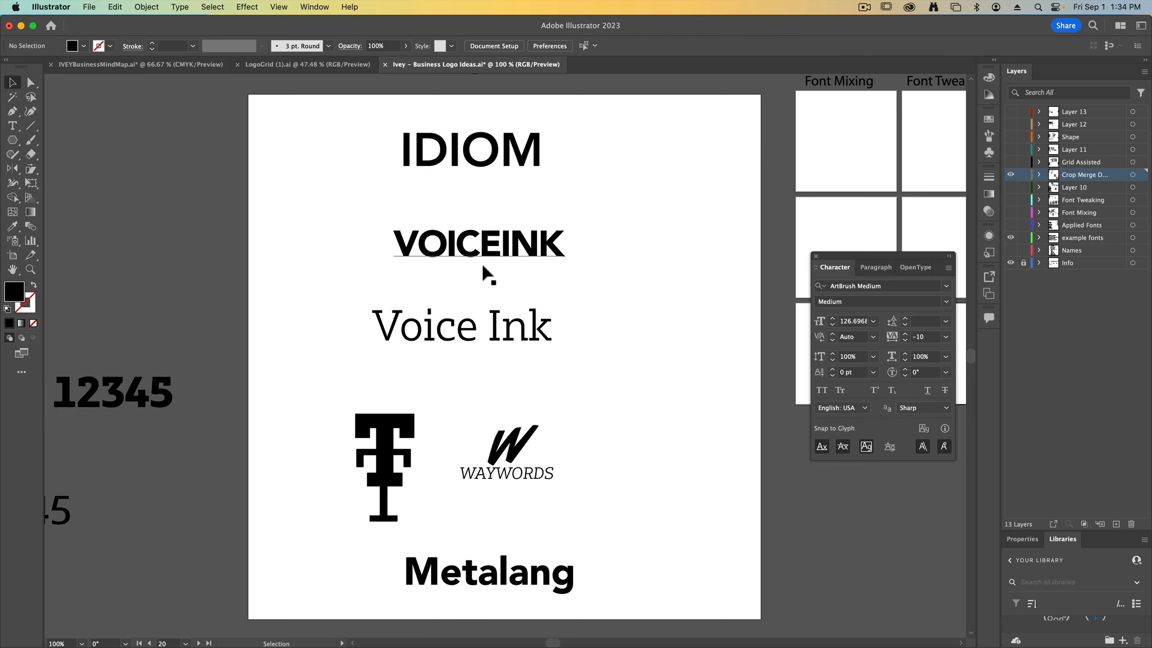
{"action": "key", "text": "super+="}
{"action": "key", "text": "space"}
{"action": "left_click_drag", "start_coordinate": [477, 215], "coordinate": [508, 257]}
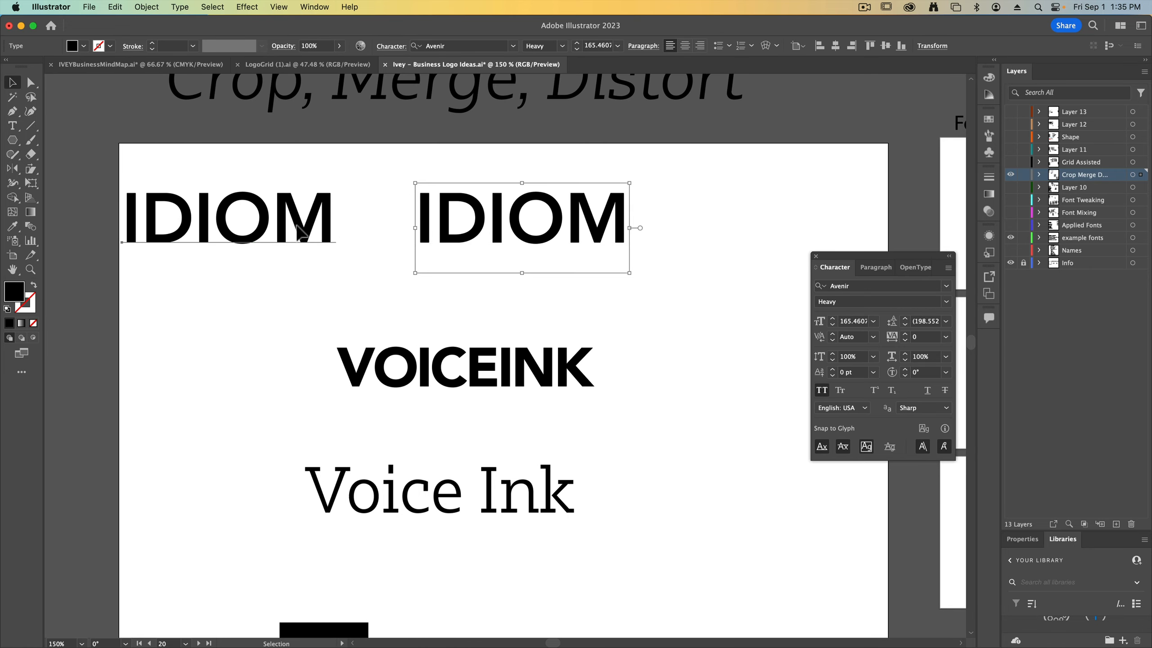
{"action": "left_click_drag", "start_coordinate": [299, 227], "coordinate": [330, 228]}
Step: Convert the right-hand IDIOM wordmark to outlines and ungroup its letters
{"action": "left_click", "coordinate": [521, 227]}
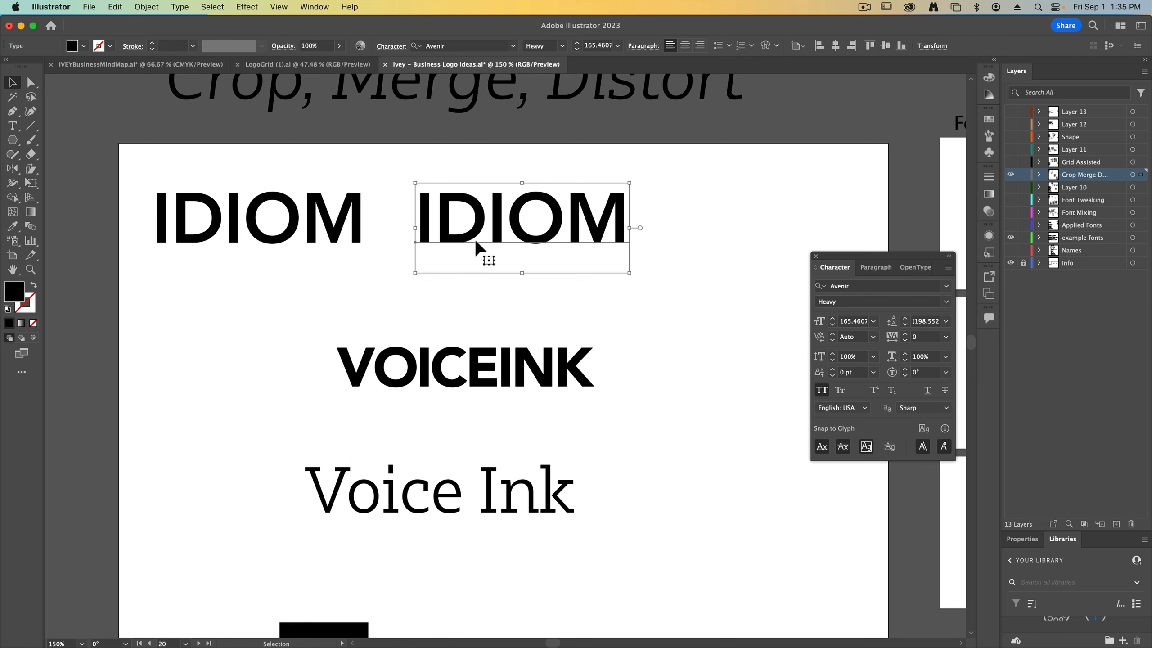
{"action": "left_click", "coordinate": [181, 8]}
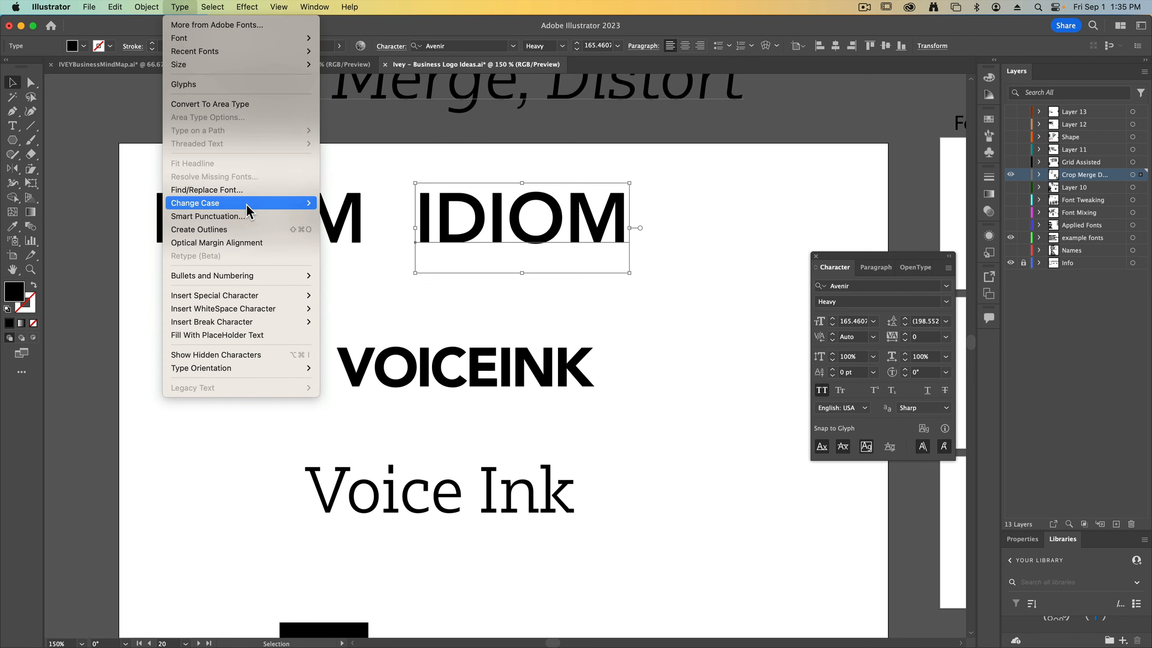
{"action": "left_click", "coordinate": [299, 230]}
{"action": "key", "text": "super+equal"}
{"action": "key", "text": "super+equal"}
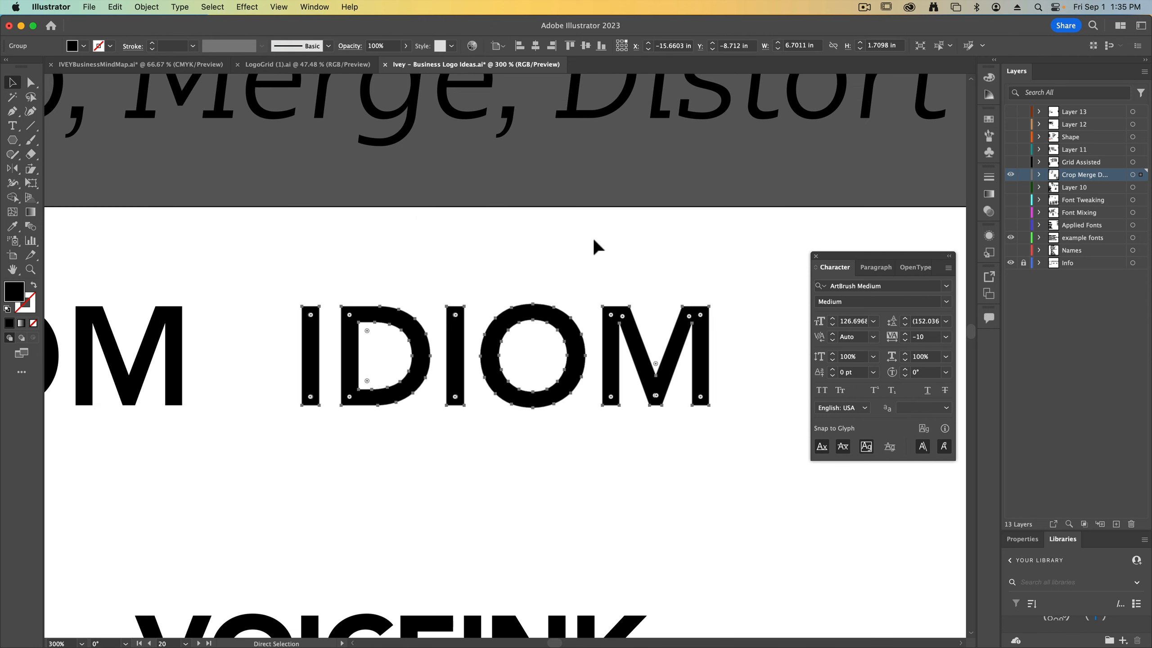
{"action": "left_click", "coordinate": [153, 9]}
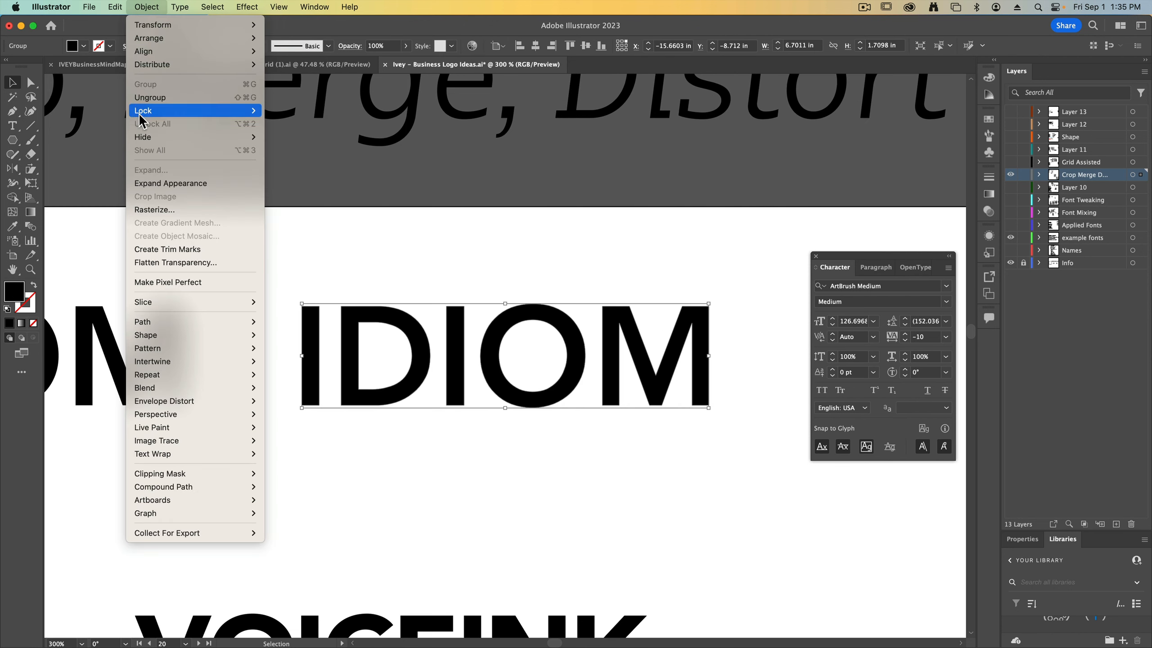
{"action": "left_click", "coordinate": [190, 97]}
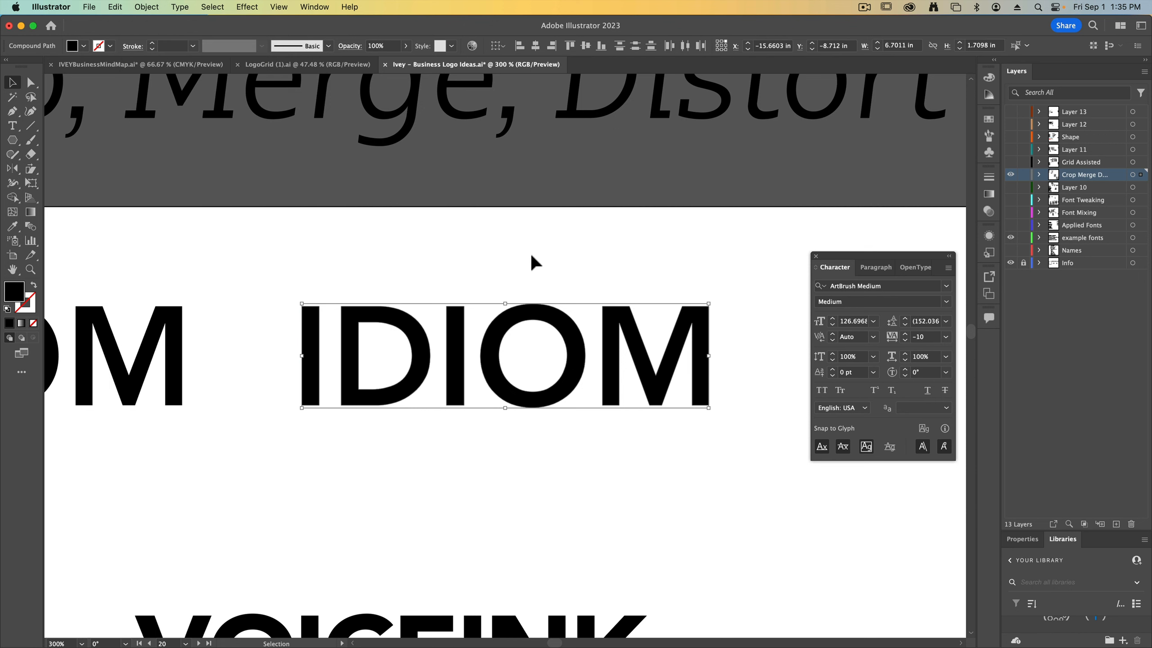
{"action": "left_click", "coordinate": [530, 255]}
{"action": "left_click", "coordinate": [31, 83]}
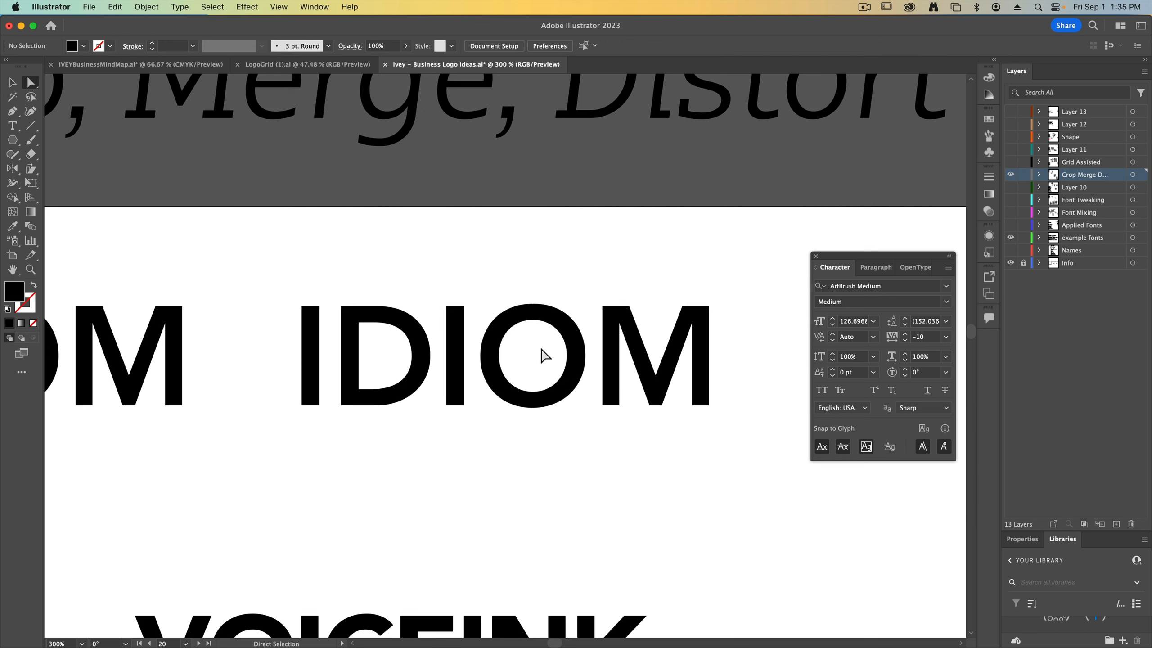
Step: Delete the inner counter paths of the O and the D in the outlined IDIOM so both letters become solid shapes
{"action": "left_click", "coordinate": [549, 371]}
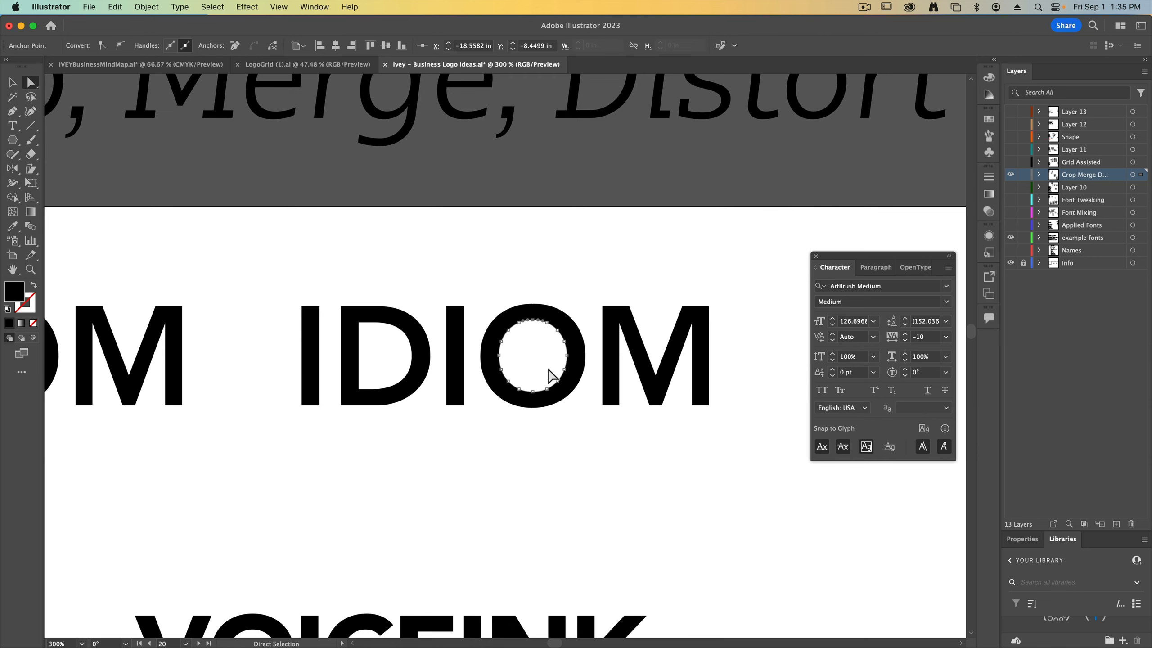
{"action": "key", "text": "BackSpace"}
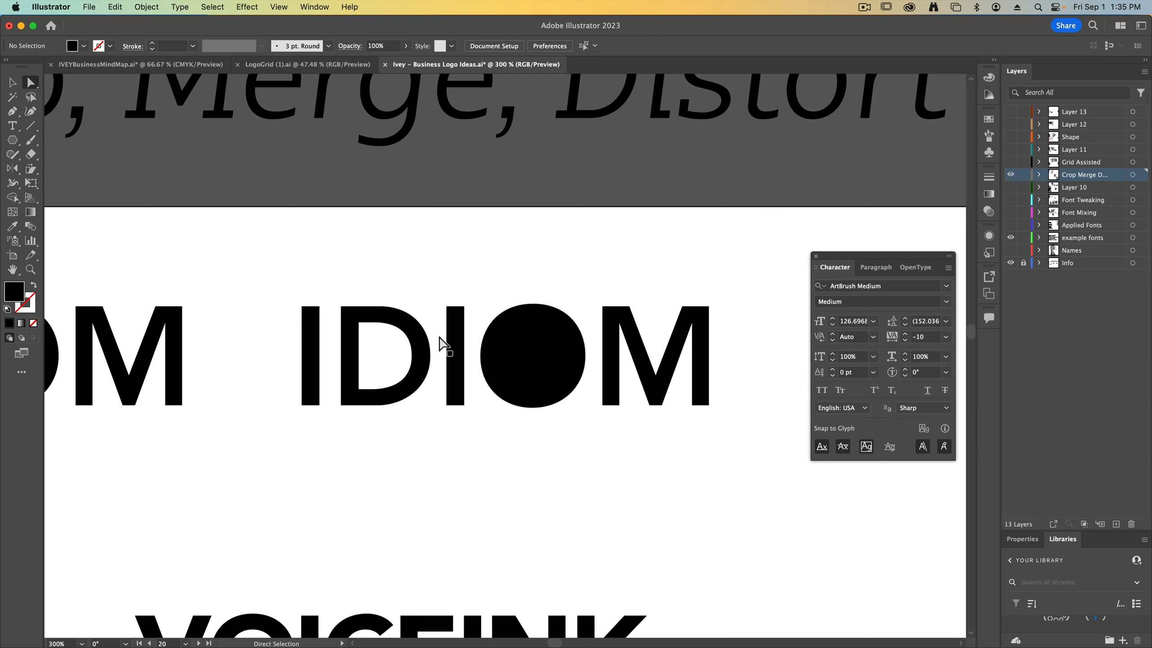
{"action": "left_click", "coordinate": [381, 329]}
{"action": "key", "text": "BackSpace"}
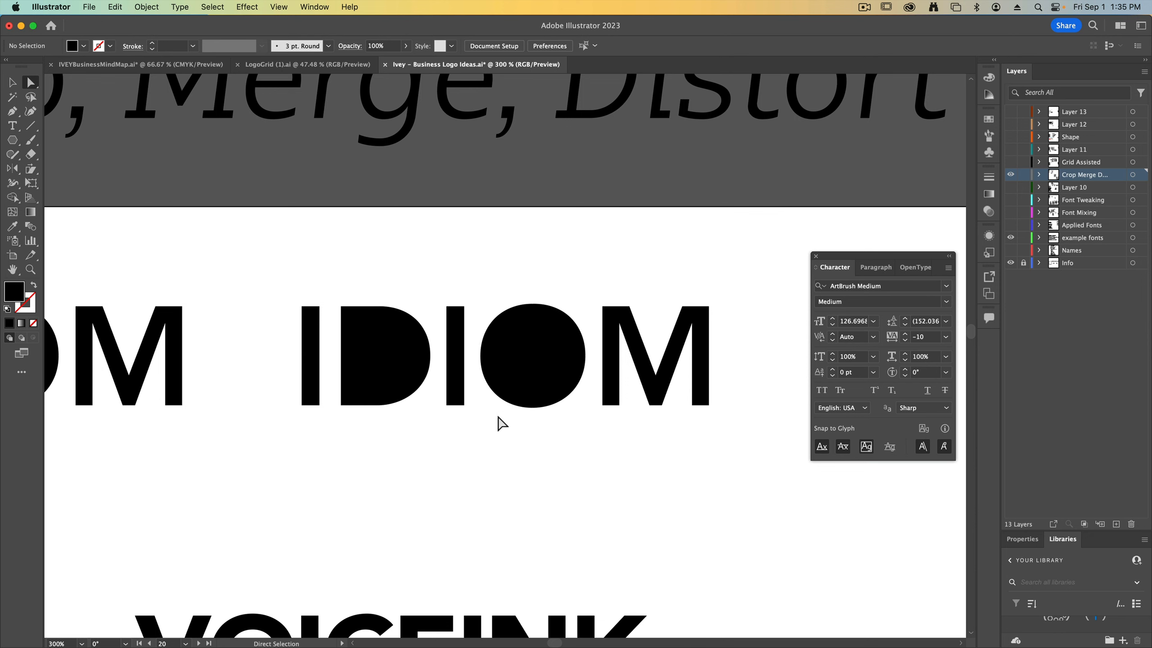
Step: Nudge the solid O and the M of the outlined IDIOM left to tighten their spacing with the neighbouring letters
{"action": "key", "text": "super+minus"}
{"action": "left_click_drag", "start_coordinate": [668, 417], "coordinate": [599, 384]}
{"action": "key", "text": "Left"}
{"action": "key", "text": "Left"}
{"action": "key", "text": "Left"}
{"action": "key", "text": "Left"}
{"action": "key", "text": "Left"}
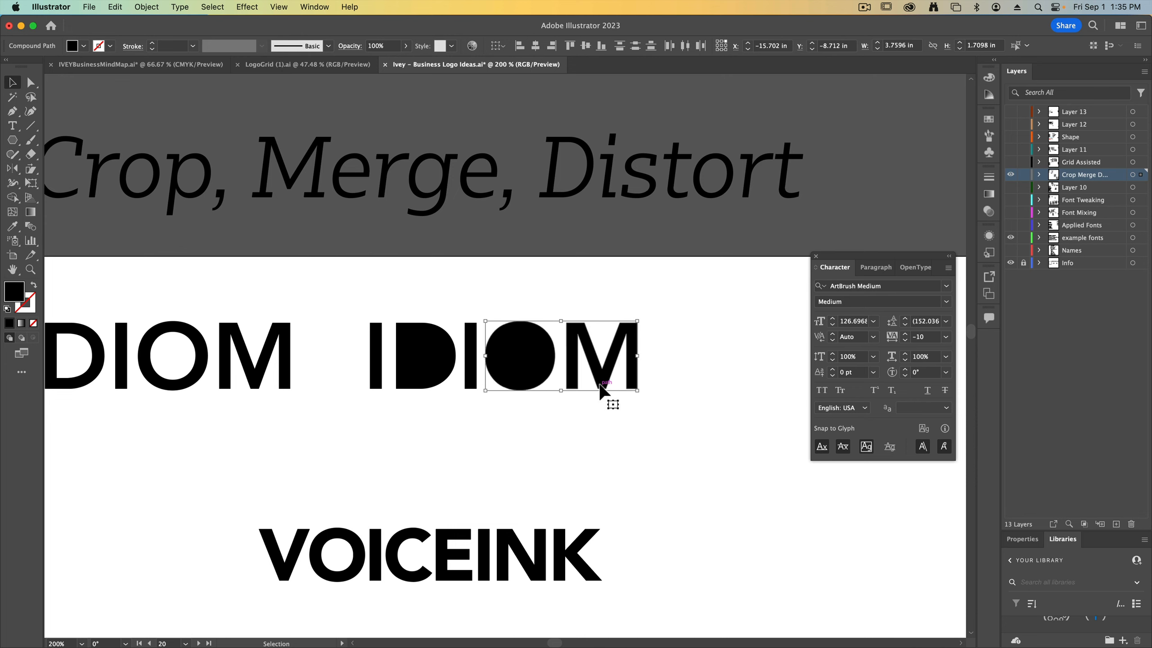
{"action": "left_click", "coordinate": [684, 404]}
{"action": "left_click", "coordinate": [634, 350]}
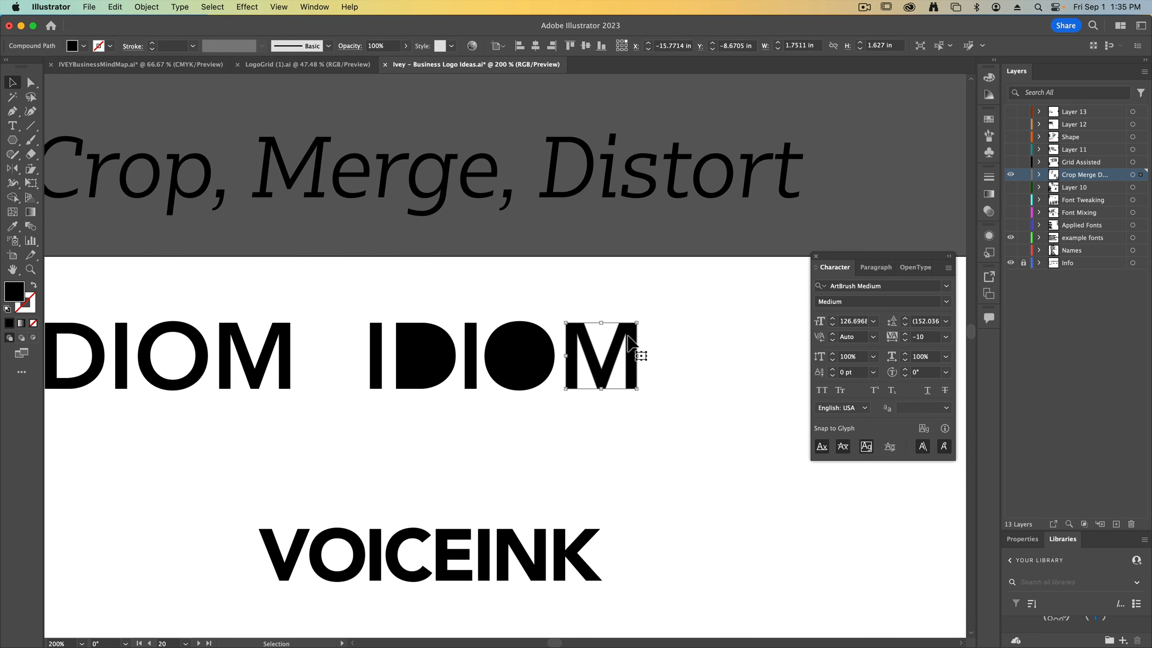
{"action": "left_click", "coordinate": [527, 414]}
{"action": "scroll", "coordinate": [533, 426], "scroll_direction": "left", "scroll_amount": 5}
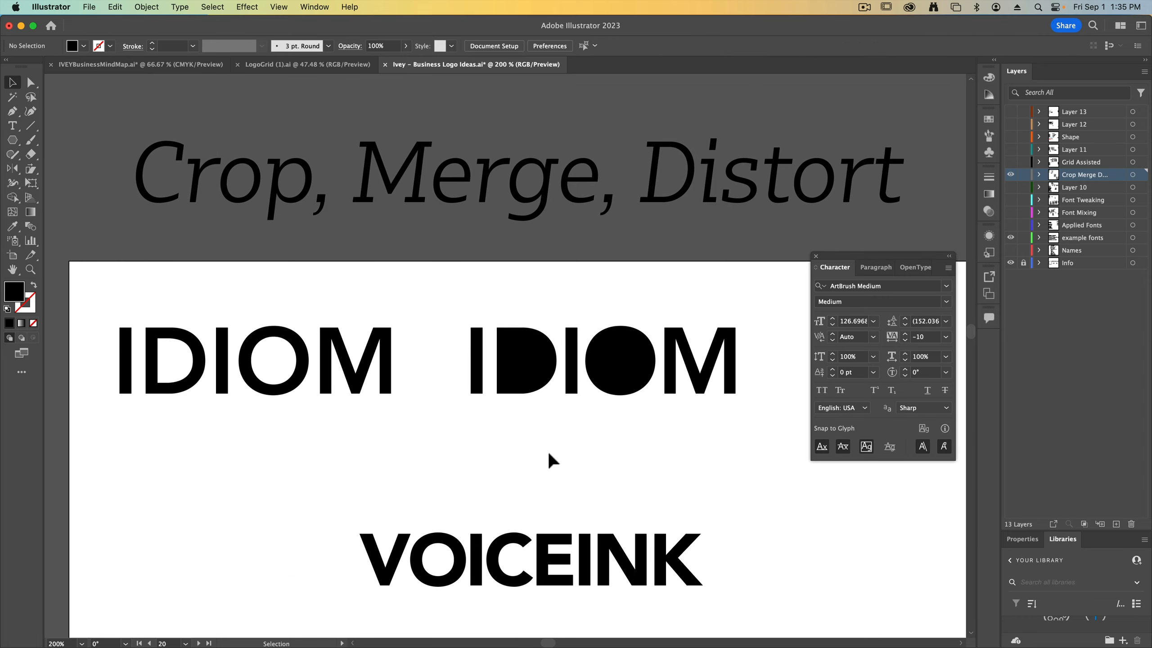
Step: Move VOICEINK under the left IDIOM, scale it down to a similar width, and duplicate it under the modified IDIOM
{"action": "key", "text": "super+minus"}
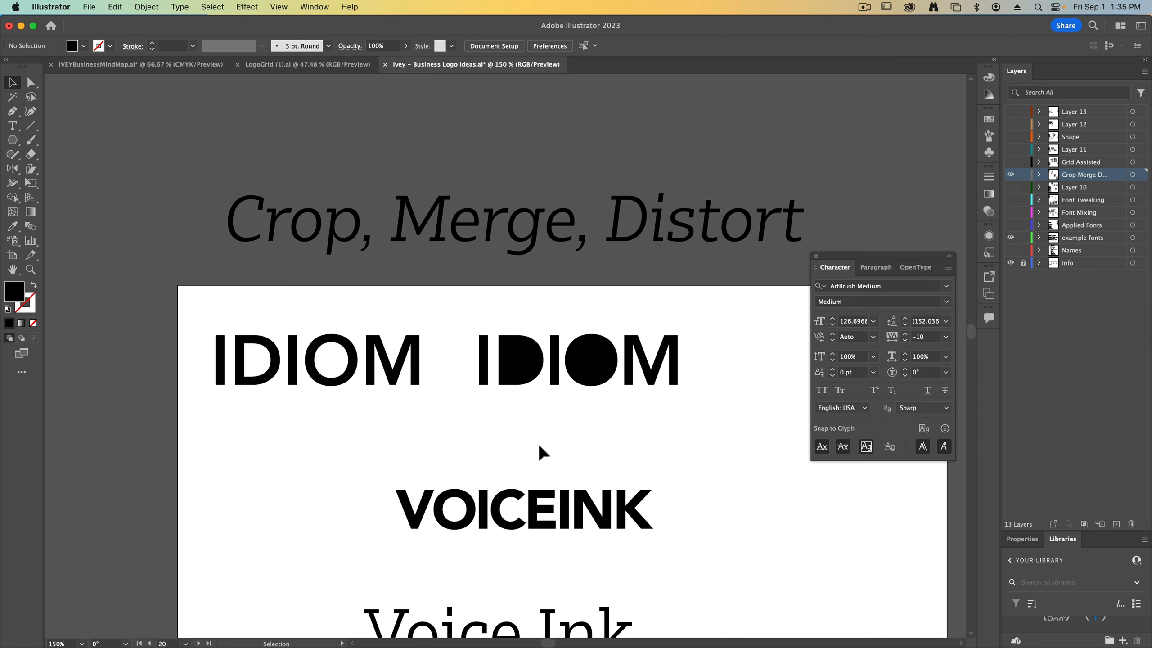
{"action": "scroll", "coordinate": [540, 442], "scroll_direction": "down", "scroll_amount": 3}
{"action": "left_click_drag", "start_coordinate": [533, 437], "coordinate": [386, 394]}
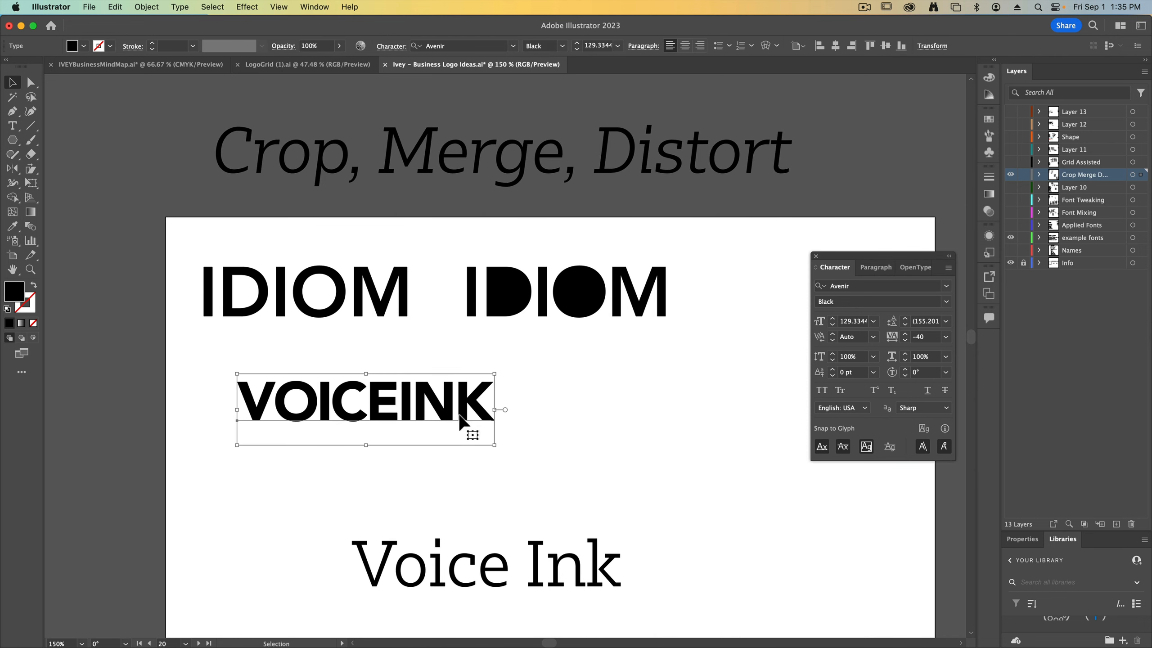
{"action": "left_click_drag", "start_coordinate": [497, 412], "coordinate": [555, 411]}
{"action": "left_click_drag", "start_coordinate": [473, 400], "coordinate": [450, 409]}
{"action": "left_click_drag", "start_coordinate": [540, 417], "coordinate": [632, 426]}
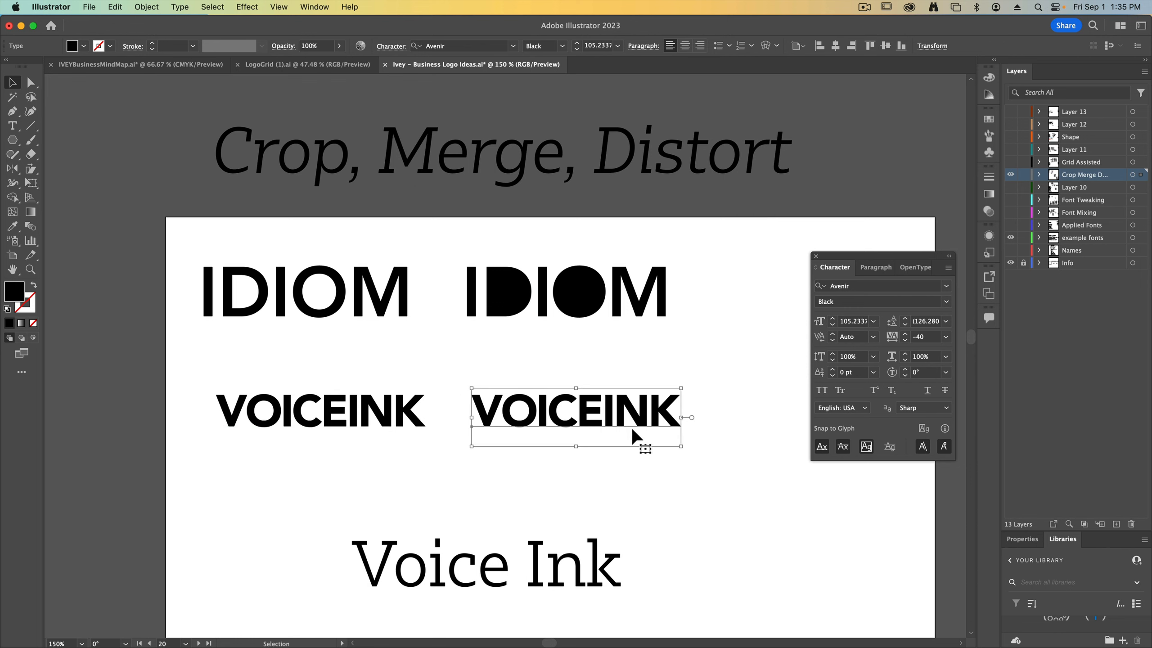
Step: Convert the right-hand VOICEINK wordmark to outlines
{"action": "key", "text": "super+equal"}
{"action": "key", "text": "super+equal"}
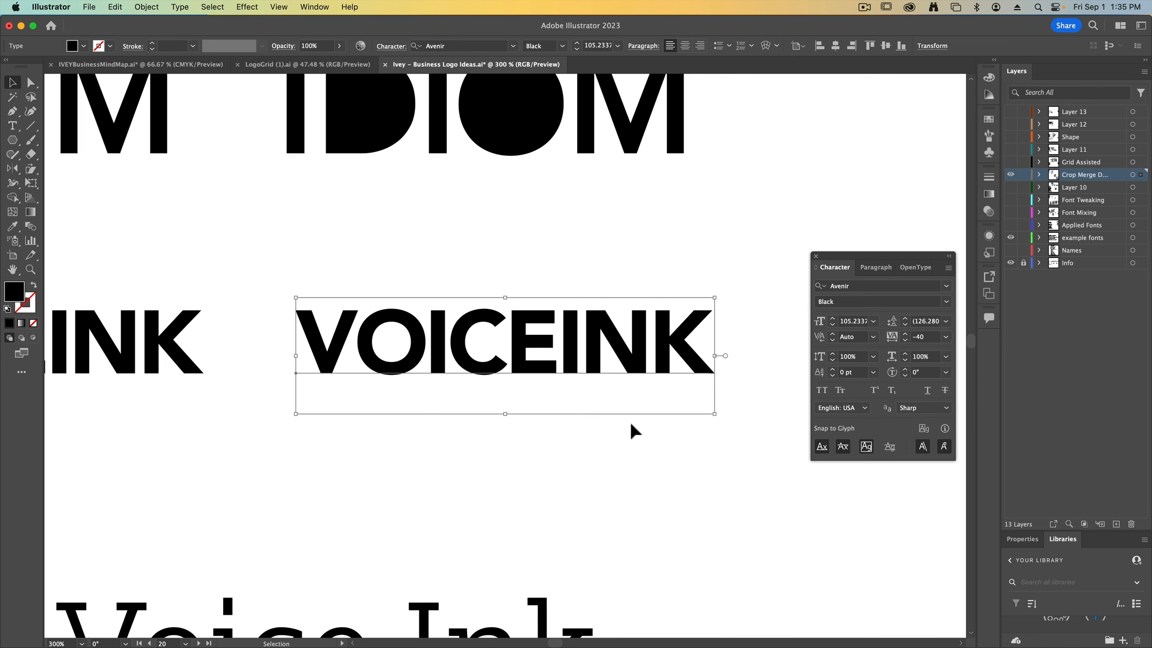
{"action": "key", "text": "shift+super+o"}
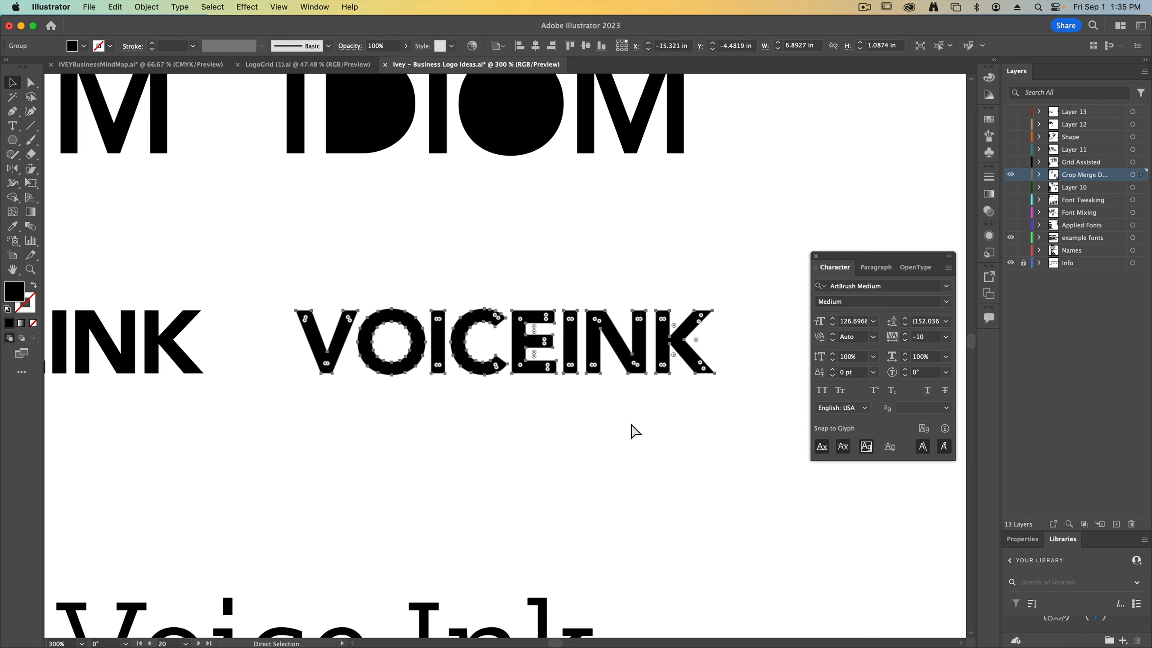
{"action": "key", "text": "v"}
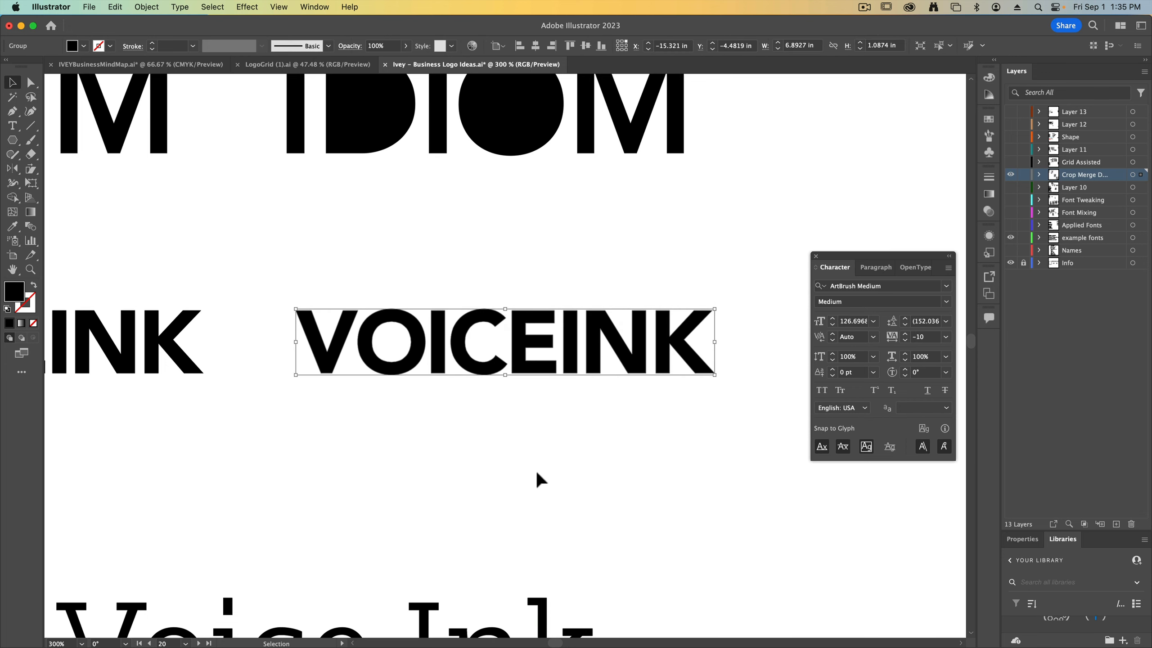
{"action": "key", "text": "a"}
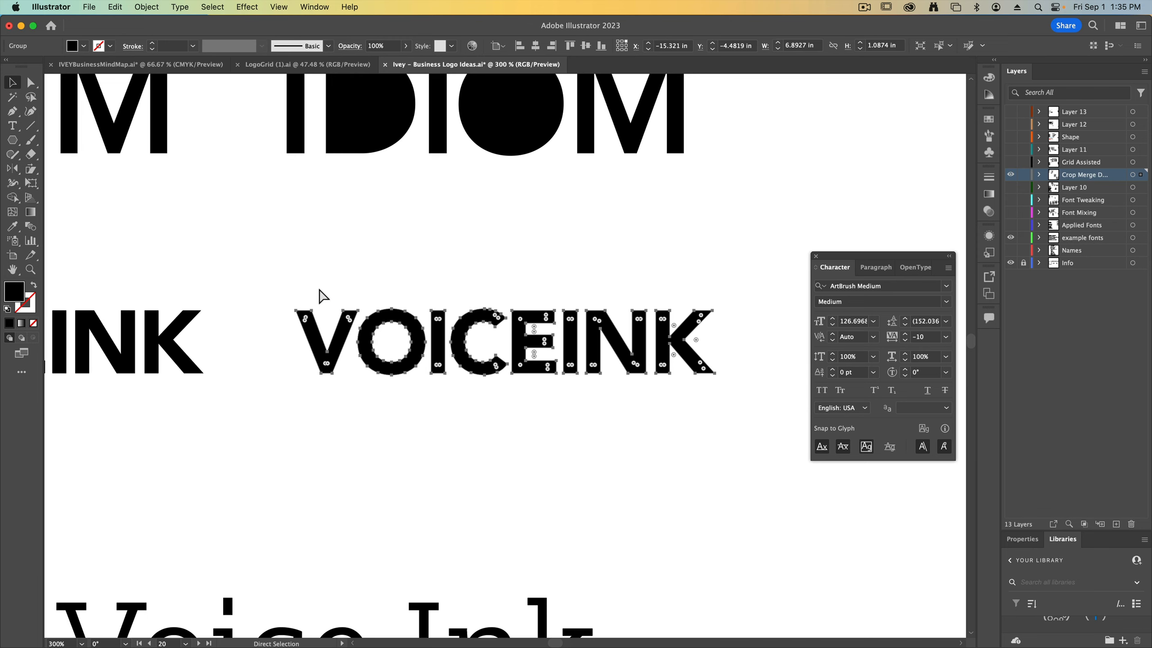
Step: Round the upper-right corners of the V, by about 0.16 in, and of the first I in the outlined VOICEINK
{"action": "key", "text": "super+equal"}
{"action": "key", "text": "super+equal"}
{"action": "key", "text": "super+equal"}
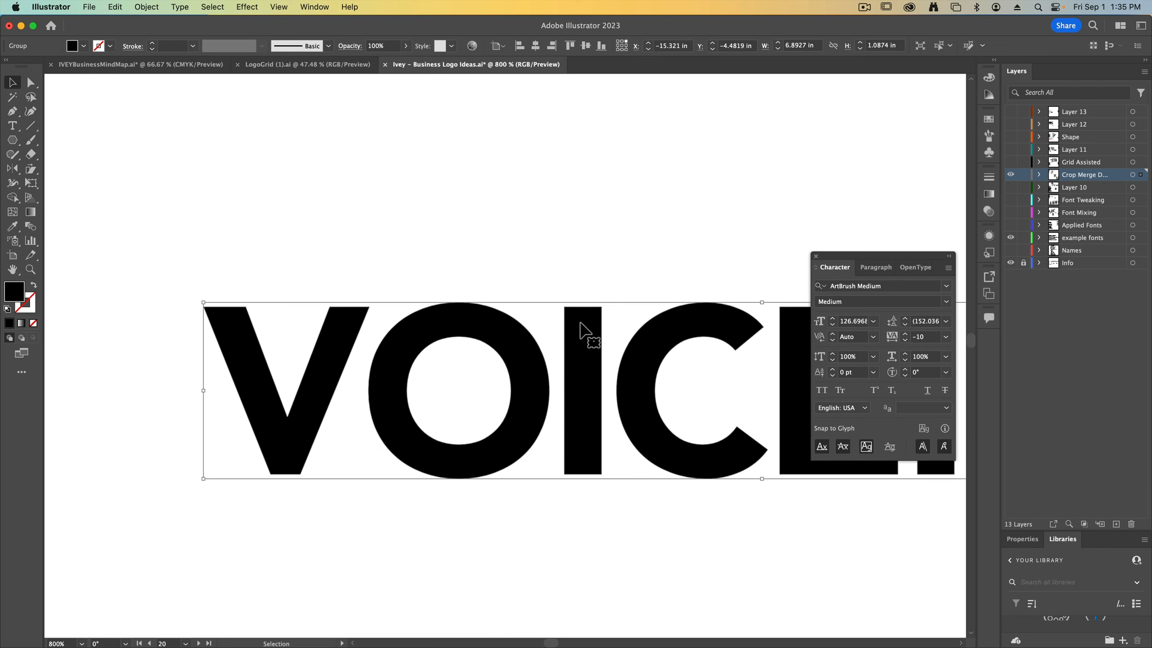
{"action": "key", "text": "a"}
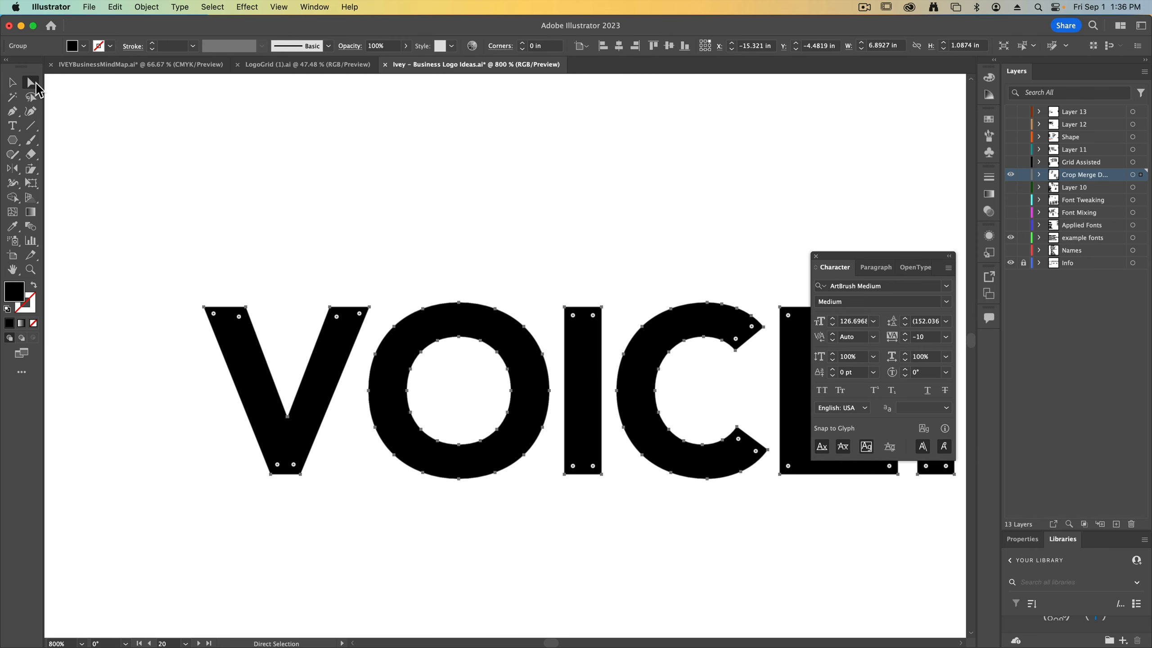
{"action": "left_click", "coordinate": [338, 216]}
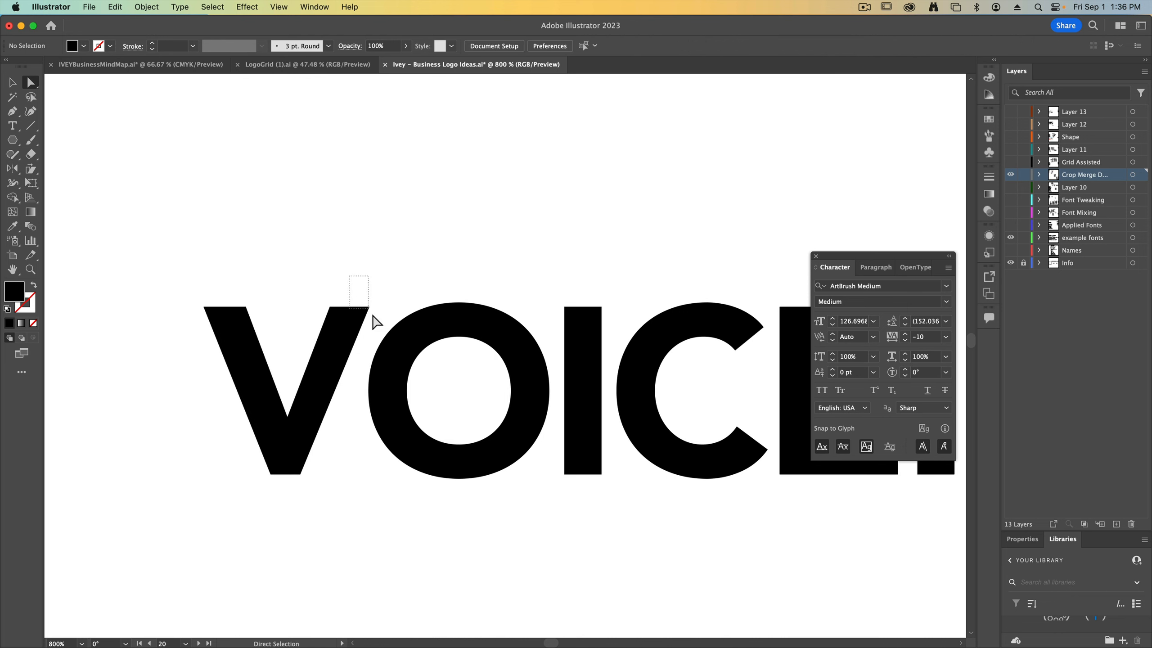
{"action": "left_click", "coordinate": [361, 316]}
{"action": "left_click_drag", "start_coordinate": [361, 314], "coordinate": [342, 348]}
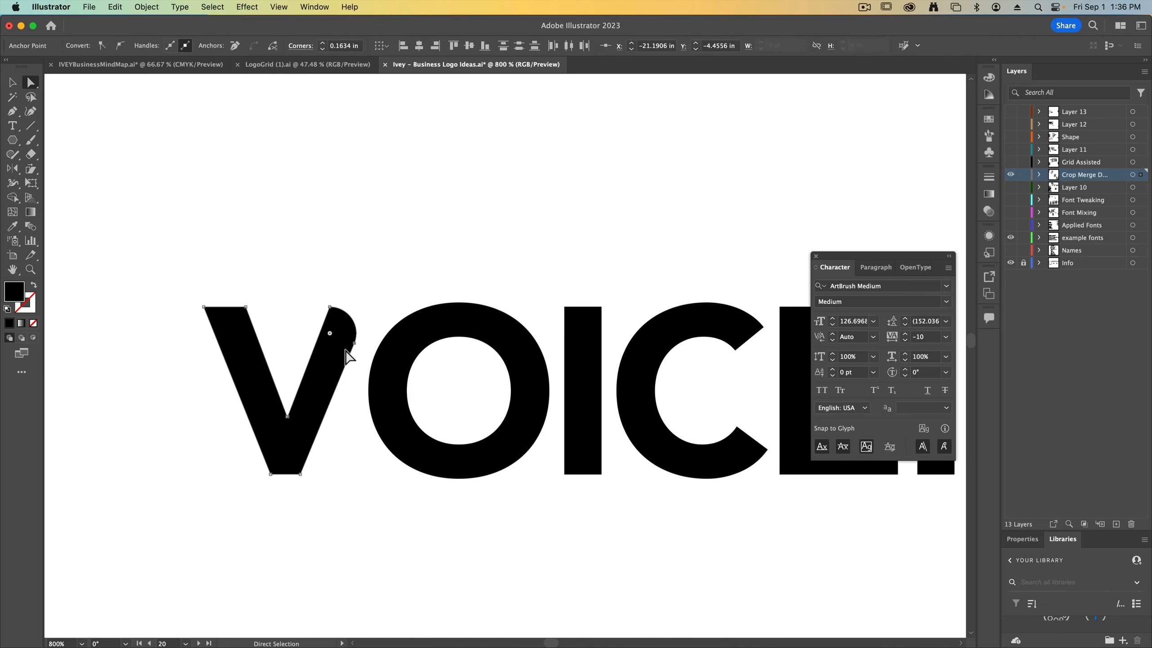
{"action": "left_click_drag", "start_coordinate": [593, 296], "coordinate": [565, 361]}
{"action": "left_click", "coordinate": [610, 285]}
{"action": "left_click_drag", "start_coordinate": [610, 278], "coordinate": [545, 253]}
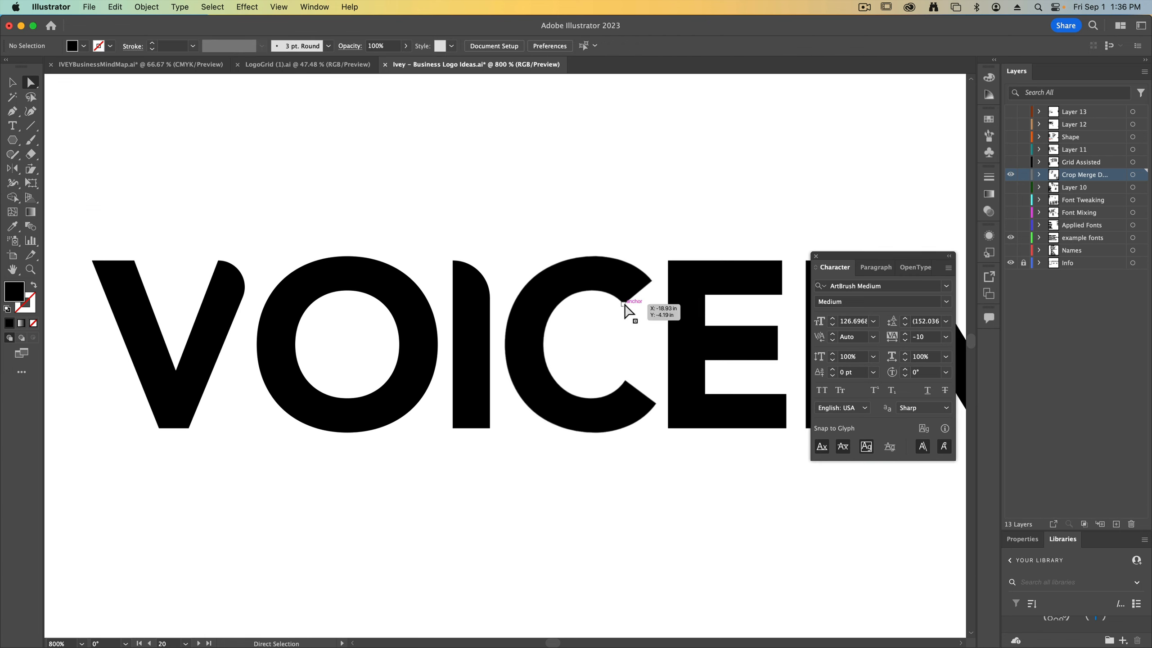
Step: Round both corners of the C's upper terminal and the inner corner of its lower terminal in the outlined VOICEINK
{"action": "left_click_drag", "start_coordinate": [655, 270], "coordinate": [625, 223]}
{"action": "left_click", "coordinate": [637, 207]}
{"action": "left_click", "coordinate": [624, 303]}
{"action": "left_click", "coordinate": [625, 183]}
{"action": "left_click", "coordinate": [625, 382]}
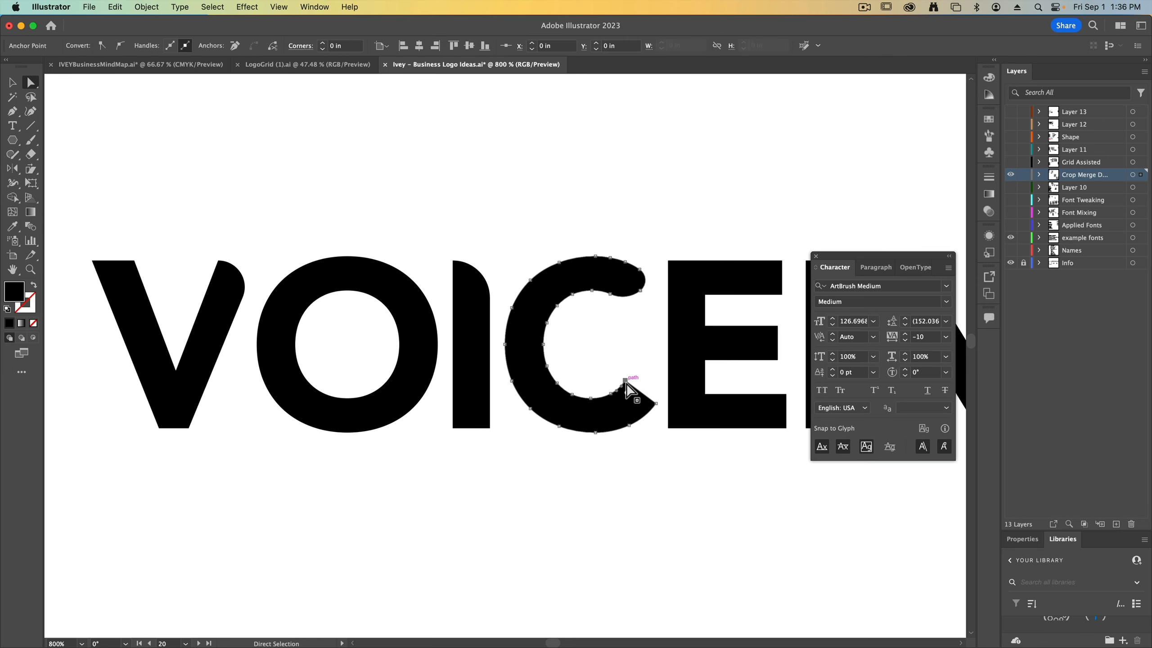
{"action": "left_click_drag", "start_coordinate": [627, 392], "coordinate": [633, 400]}
{"action": "left_click", "coordinate": [653, 430]}
Step: Round the outer upper-right and lower-right corners of the E and the upper-right corner of the second I
{"action": "left_click_drag", "start_coordinate": [689, 318], "coordinate": [599, 316]}
{"action": "left_click_drag", "start_coordinate": [664, 234], "coordinate": [657, 283]}
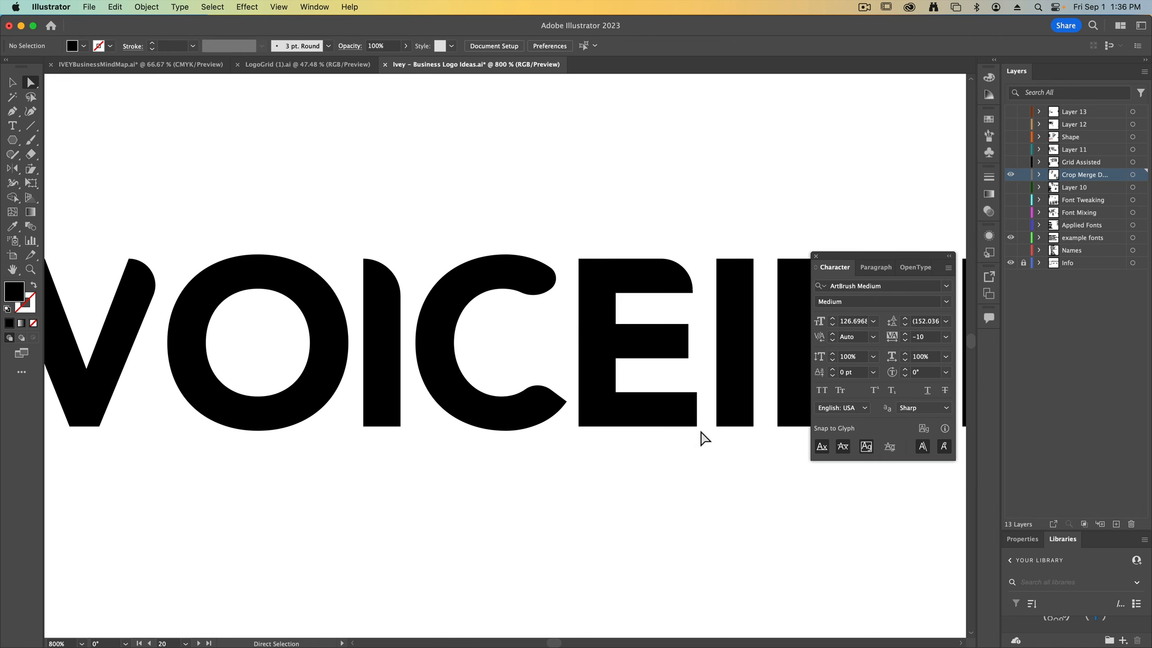
{"action": "left_click_drag", "start_coordinate": [702, 437], "coordinate": [665, 388]}
{"action": "left_click", "coordinate": [690, 446]}
{"action": "left_click_drag", "start_coordinate": [725, 471], "coordinate": [566, 454]}
{"action": "left_click", "coordinate": [588, 245]}
{"action": "left_click_drag", "start_coordinate": [585, 255], "coordinate": [574, 280]}
{"action": "left_click", "coordinate": [696, 234]}
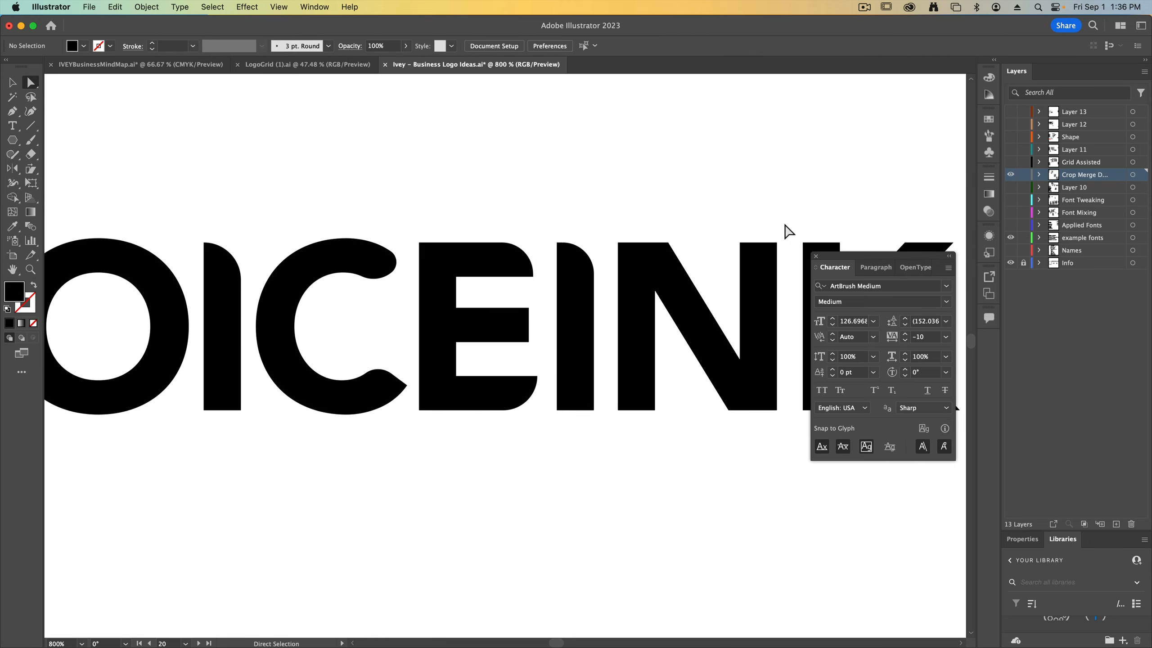
Step: Round the N's upper-right corner and the lower-right corner of its left stem by about 0.17 in
{"action": "left_click", "coordinate": [776, 243]}
{"action": "left_click_drag", "start_coordinate": [770, 253], "coordinate": [750, 271]}
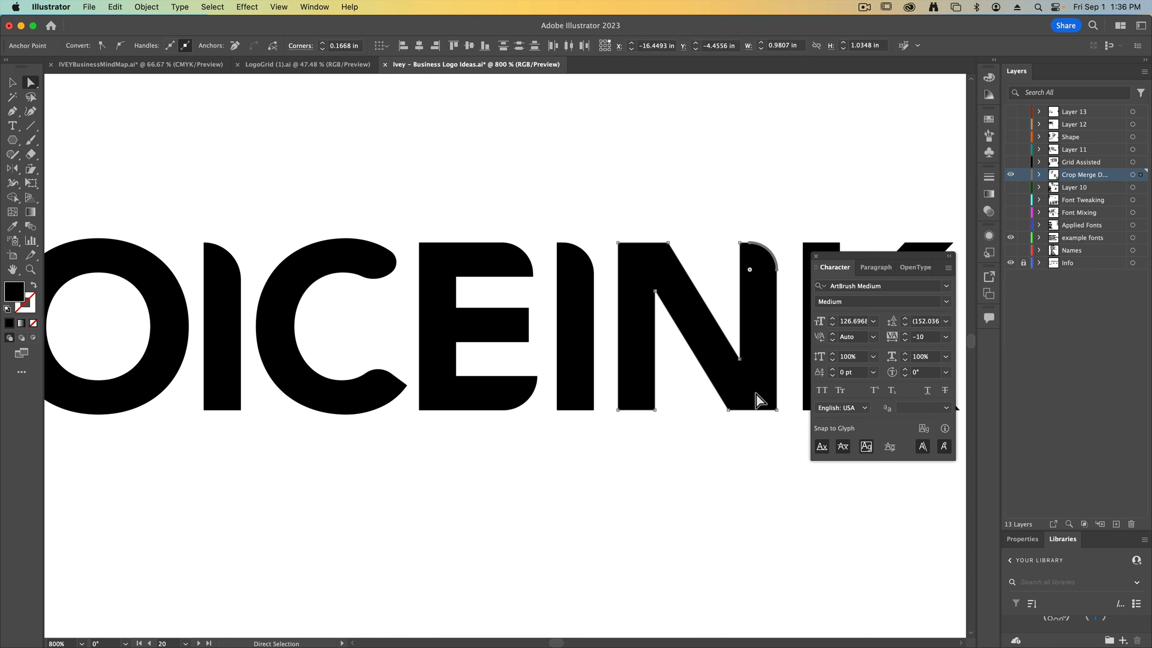
{"action": "left_click", "coordinate": [654, 410]}
{"action": "left_click_drag", "start_coordinate": [646, 402], "coordinate": [629, 384]}
{"action": "left_click", "coordinate": [692, 399]}
Step: Round the upper-right corner of the K's stem by about 0.17 in and the outer corner of its lower leg
{"action": "key", "text": "space"}
{"action": "left_click_drag", "start_coordinate": [696, 410], "coordinate": [411, 389]}
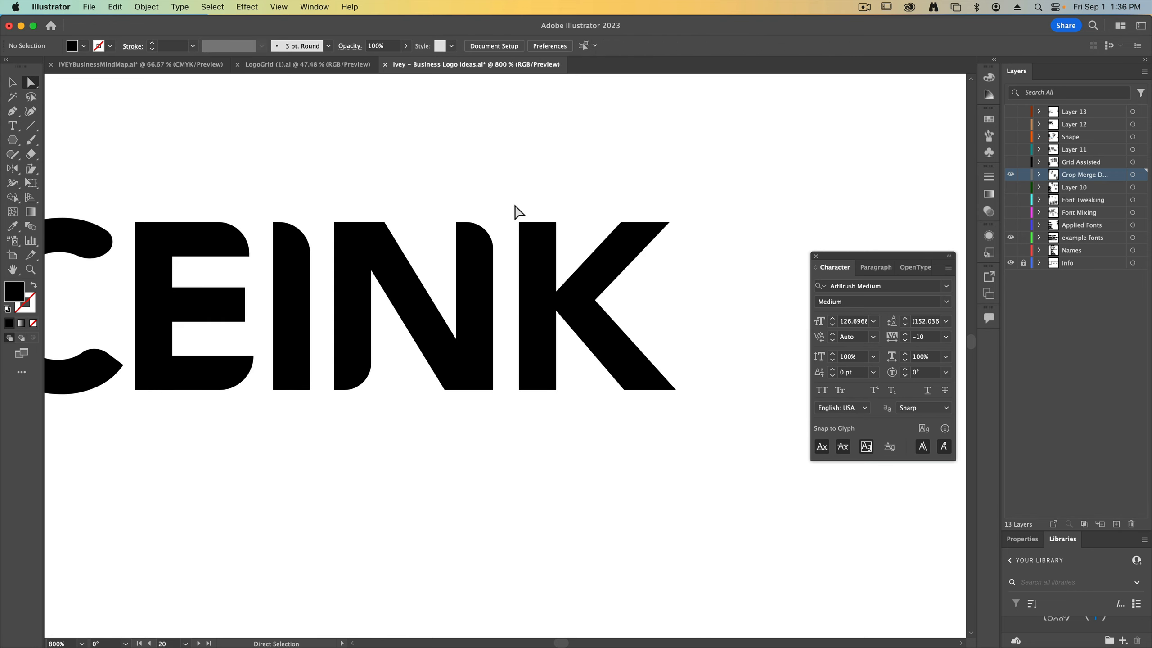
{"action": "left_click", "coordinate": [555, 223]}
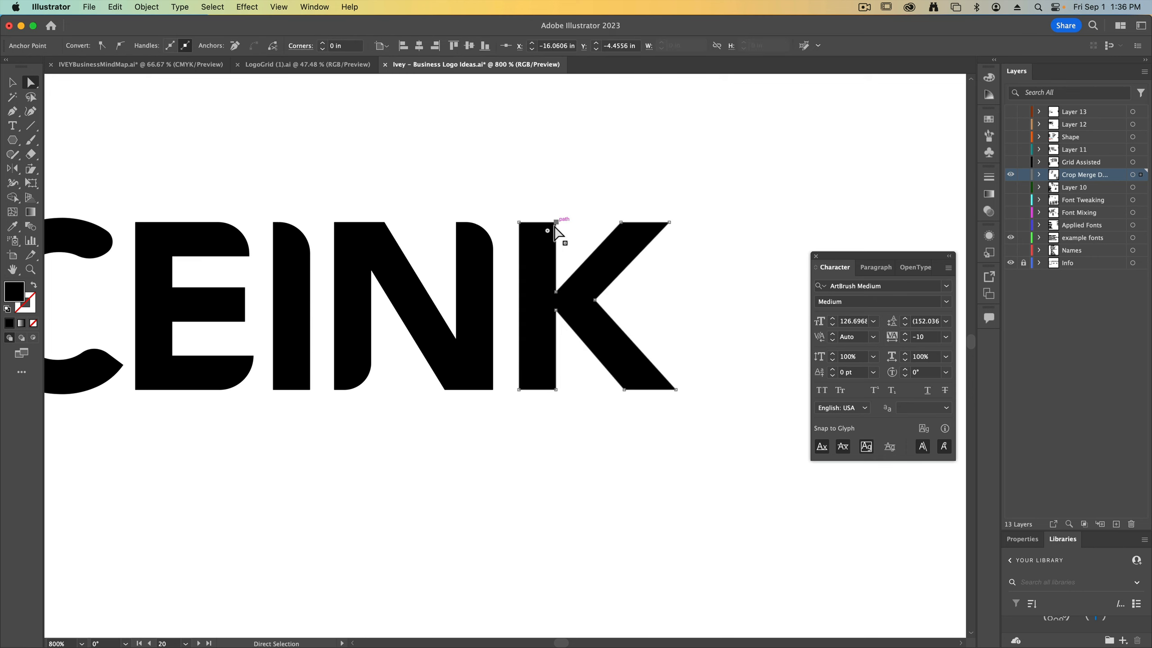
{"action": "left_click_drag", "start_coordinate": [543, 237], "coordinate": [528, 251]}
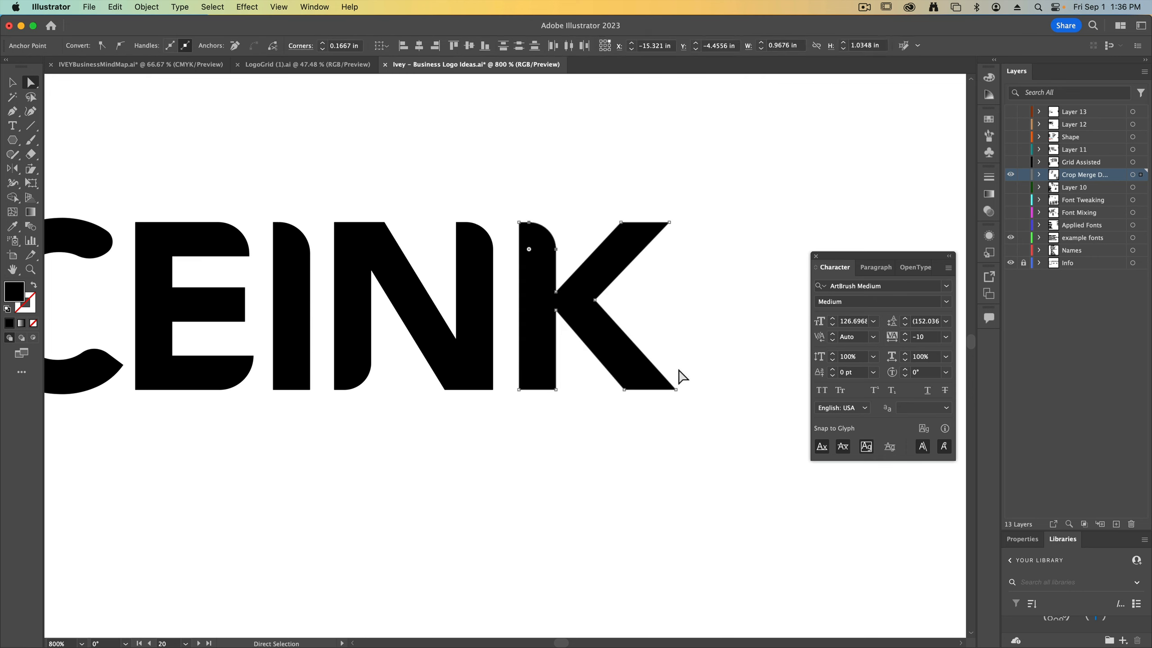
{"action": "left_click_drag", "start_coordinate": [688, 410], "coordinate": [623, 374]}
{"action": "left_click", "coordinate": [715, 410]}
Step: Move the modified and the original VOICEINK wordmarks up closer beneath the two IDIOM wordmarks
{"action": "key", "text": "super+minus"}
{"action": "key", "text": "super+minus"}
{"action": "key", "text": "super+minus"}
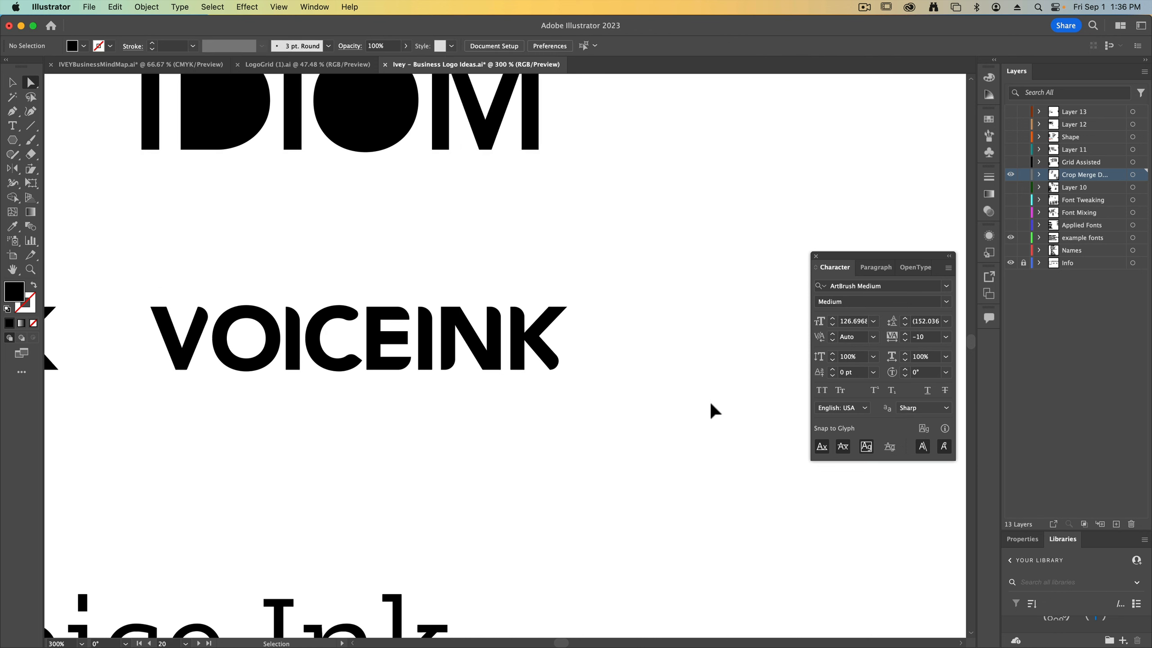
{"action": "left_click_drag", "start_coordinate": [444, 313], "coordinate": [673, 290]}
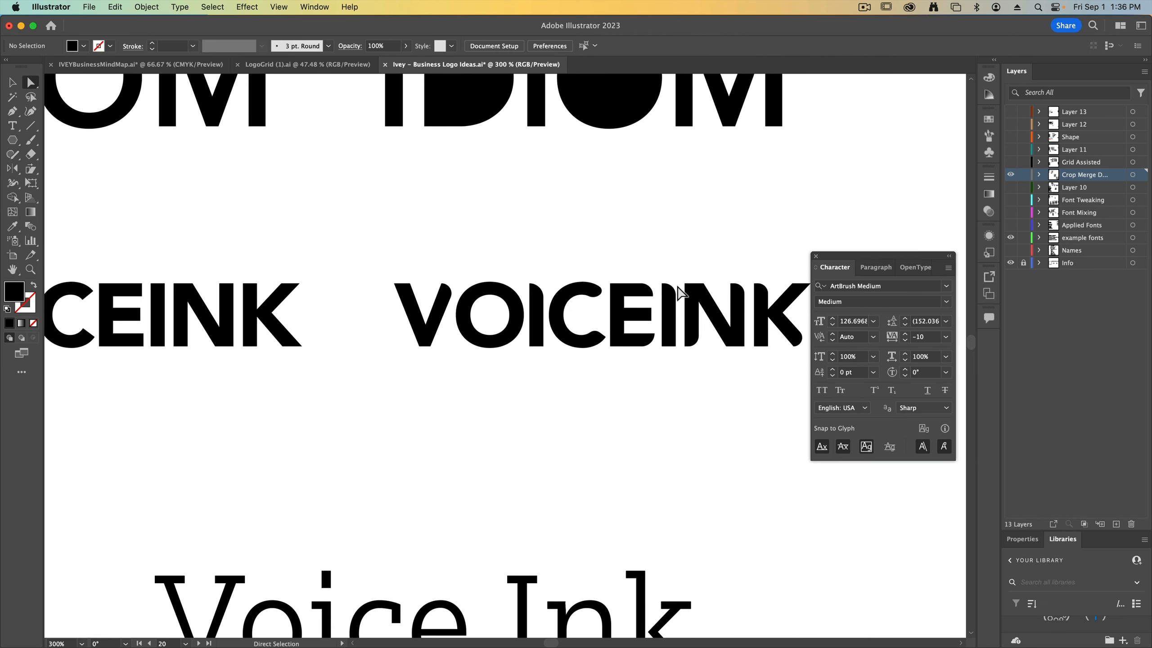
{"action": "key", "text": "super+minus"}
{"action": "key", "text": "v"}
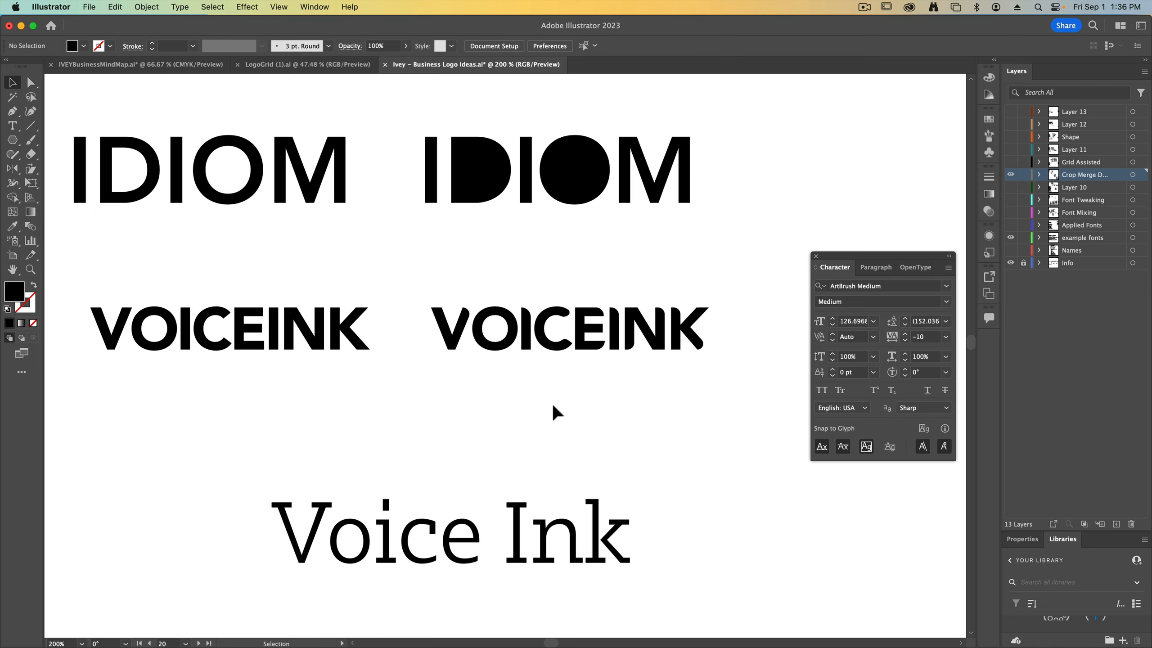
{"action": "left_click_drag", "start_coordinate": [561, 356], "coordinate": [536, 317]}
{"action": "left_click", "coordinate": [583, 408]}
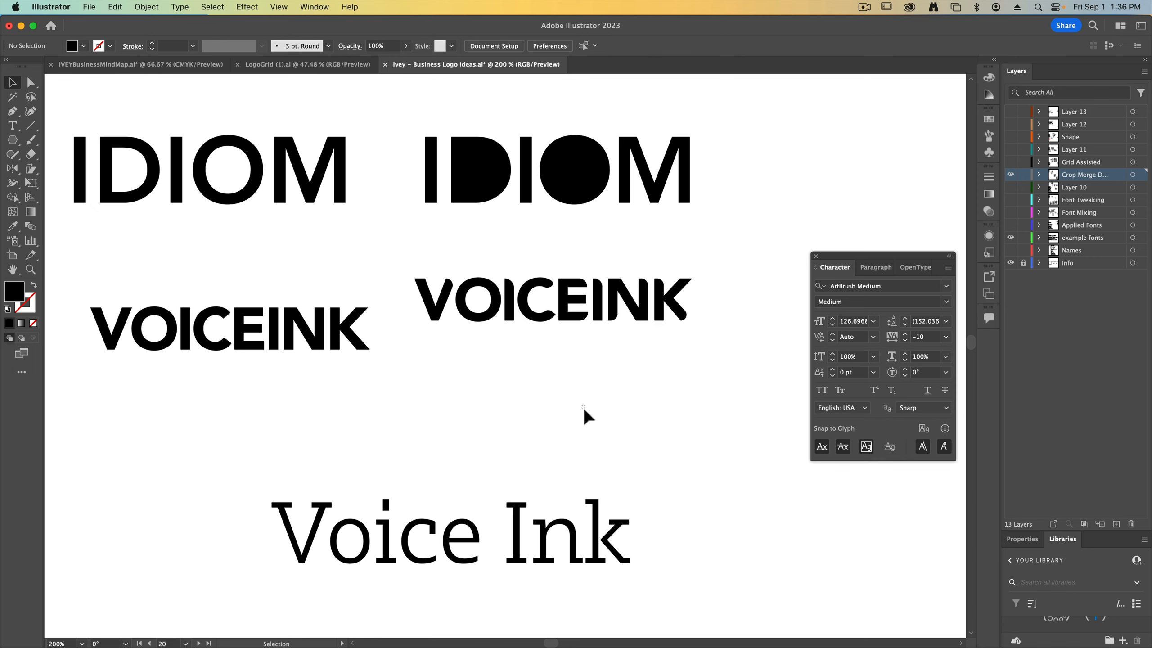
{"action": "left_click_drag", "start_coordinate": [358, 347], "coordinate": [324, 297]}
{"action": "left_click", "coordinate": [403, 429]}
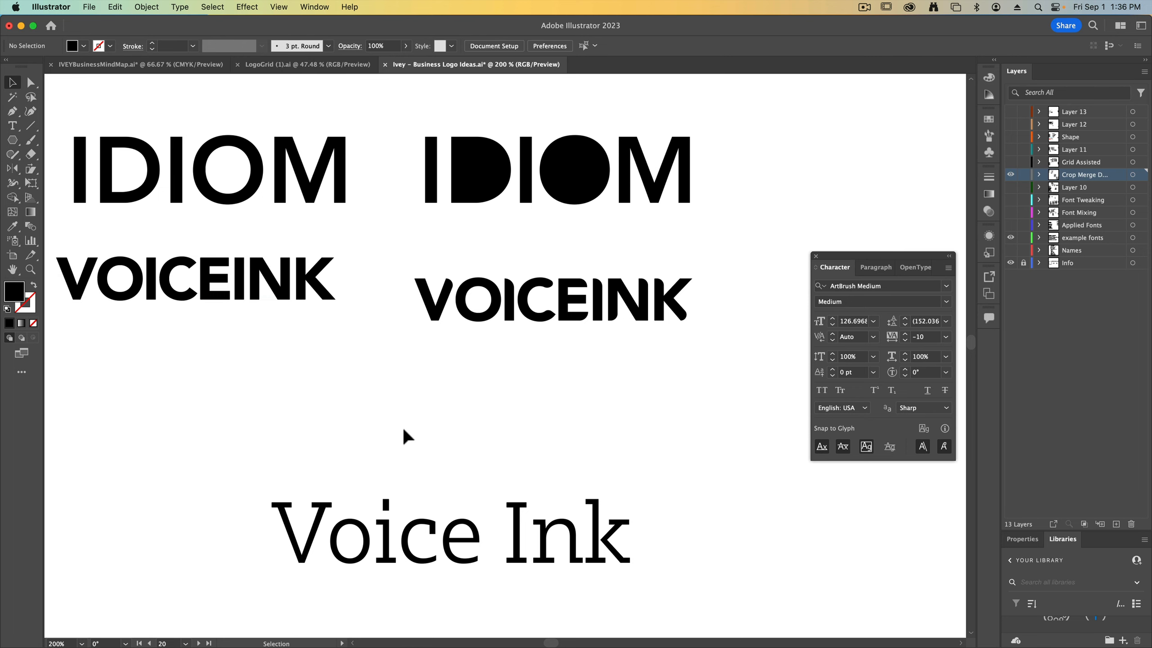
Step: Duplicate the Voice Ink wordmark, scale both copies down, and place them side by side beneath the VOICEINK pair
{"action": "key", "text": "space"}
{"action": "left_click_drag", "start_coordinate": [403, 431], "coordinate": [415, 338]}
{"action": "mouse_move", "coordinate": [510, 451]}
{"action": "left_mouse_down"}
{"action": "mouse_move", "coordinate": [319, 305]}
{"action": "mouse_move", "coordinate": [264, 310]}
{"action": "mouse_move", "coordinate": [377, 363]}
{"action": "mouse_move", "coordinate": [653, 436]}
{"action": "mouse_move", "coordinate": [644, 265]}
{"action": "mouse_move", "coordinate": [626, 342]}
{"action": "left_mouse_up"}
{"action": "left_click", "coordinate": [378, 306], "text": "shift"}
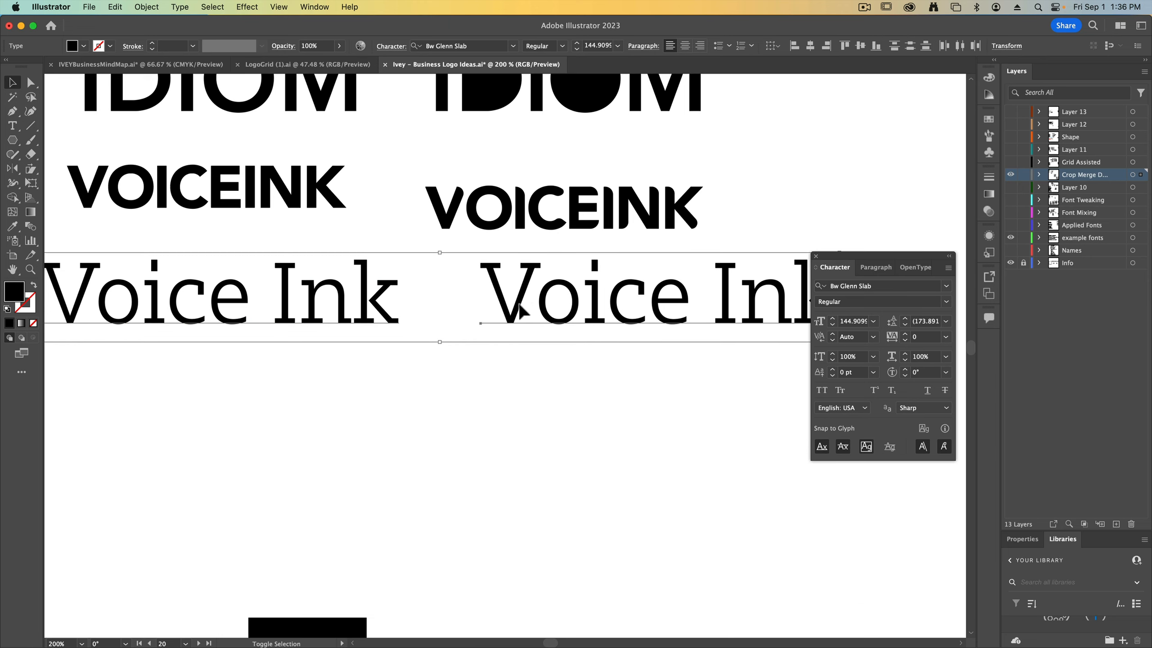
{"action": "left_click_drag", "start_coordinate": [441, 256], "coordinate": [442, 275]}
{"action": "left_click_drag", "start_coordinate": [504, 299], "coordinate": [457, 284]}
{"action": "left_click", "coordinate": [497, 375]}
Step: Convert the right-hand Voice Ink wordmark to outlines
{"action": "left_click", "coordinate": [580, 310]}
{"action": "key", "text": "super+shift+o"}
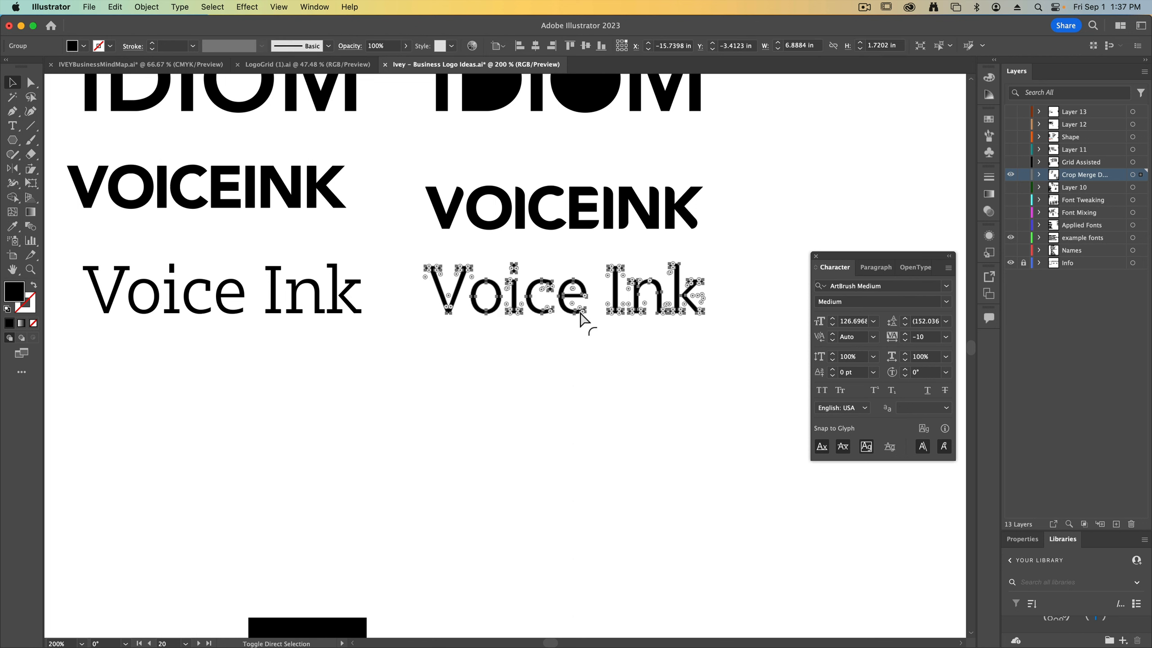
{"action": "key", "text": "super+equal"}
{"action": "key", "text": "super+equal"}
{"action": "left_click_drag", "start_coordinate": [463, 320], "coordinate": [393, 306]}
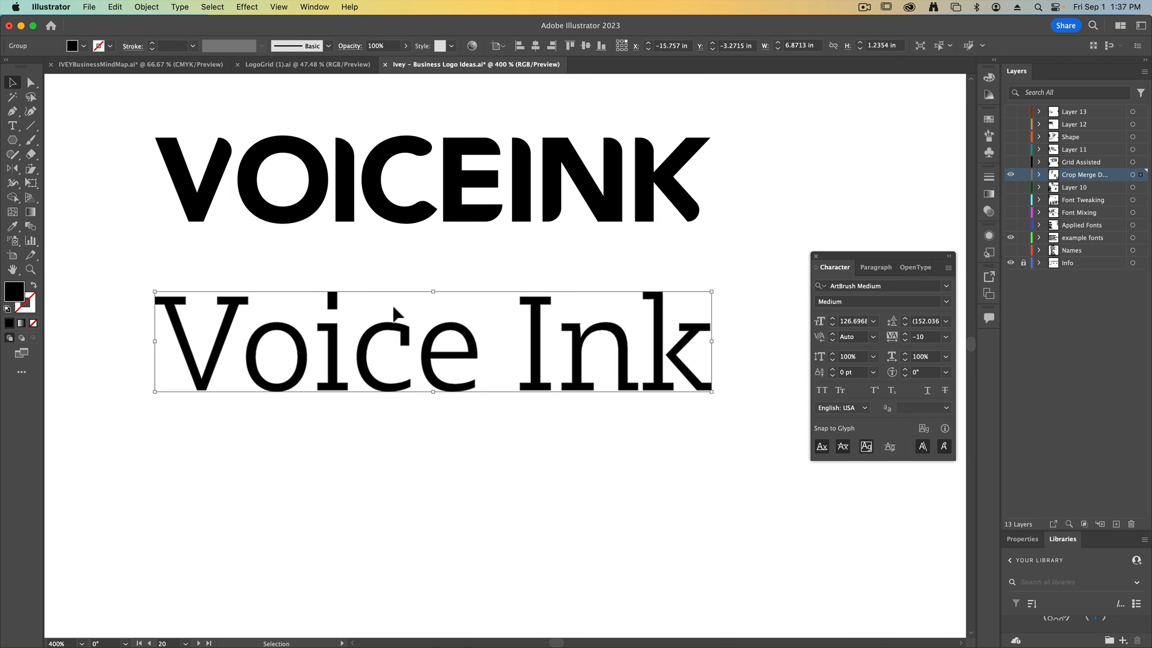
Step: Extend the right serif of the outlined V across to the I, and the I's top serif onward to the k
{"action": "key", "text": "a"}
{"action": "left_click", "coordinate": [503, 304]}
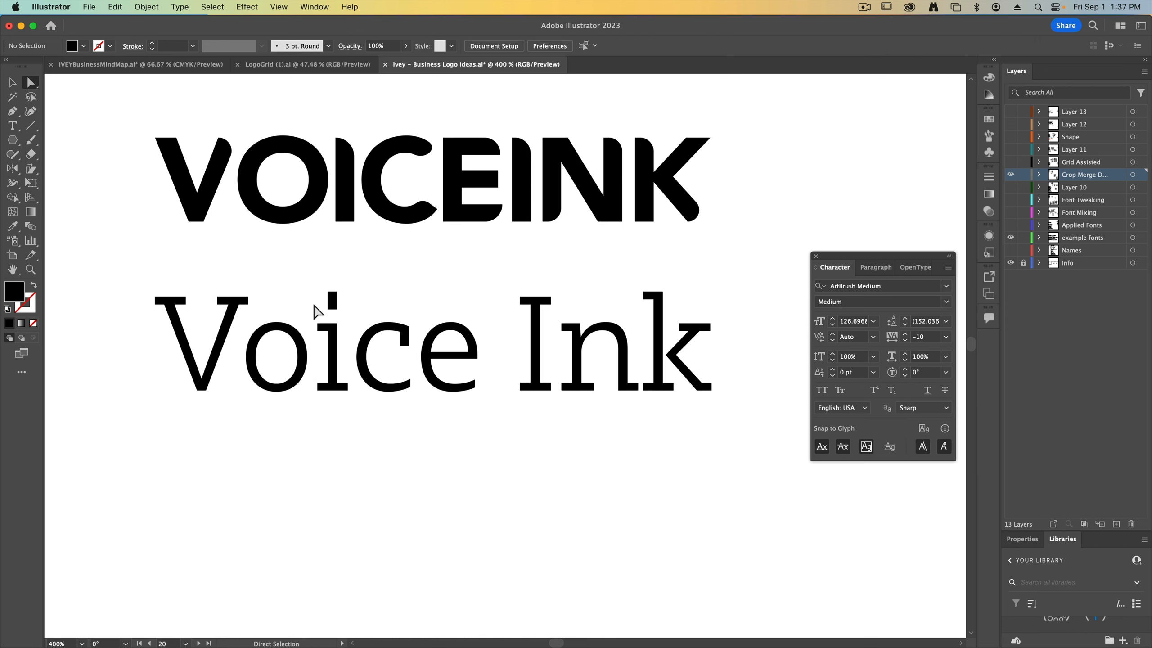
{"action": "left_click_drag", "start_coordinate": [243, 287], "coordinate": [283, 306]}
{"action": "key", "text": "super+equal"}
{"action": "left_click_drag", "start_coordinate": [413, 331], "coordinate": [175, 292]}
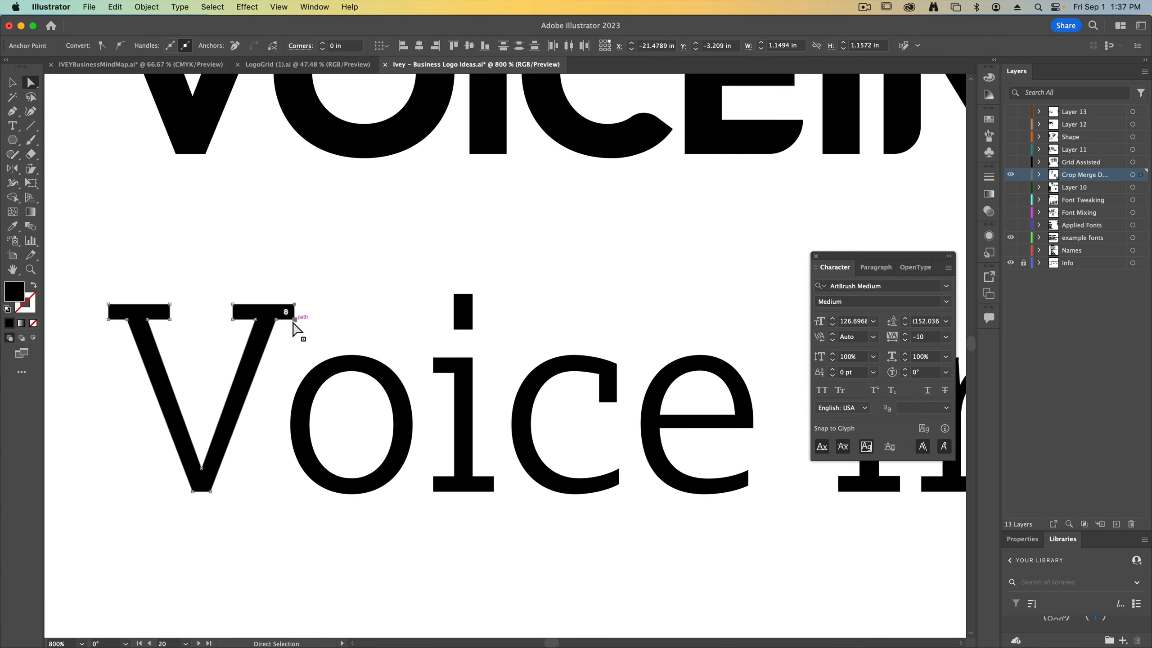
{"action": "left_click_drag", "start_coordinate": [294, 320], "coordinate": [747, 321]}
{"action": "scroll", "coordinate": [403, 324], "scroll_direction": "right", "scroll_amount": 10}
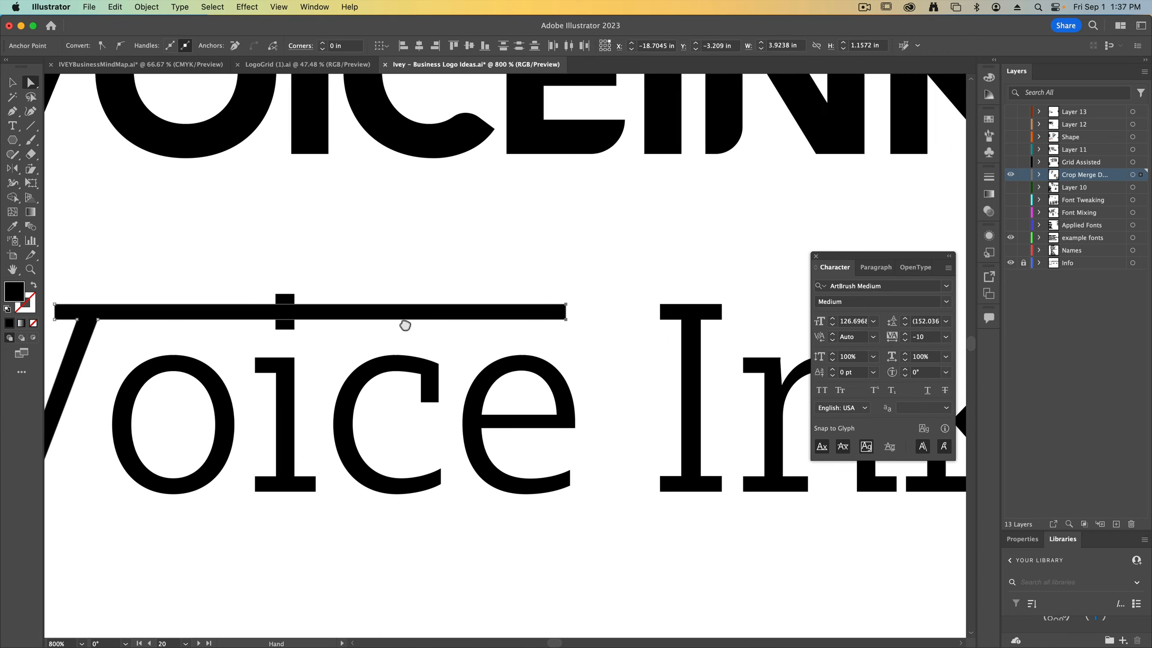
{"action": "left_click_drag", "start_coordinate": [381, 312], "coordinate": [716, 304]}
{"action": "left_click_drag", "start_coordinate": [724, 354], "coordinate": [604, 342]}
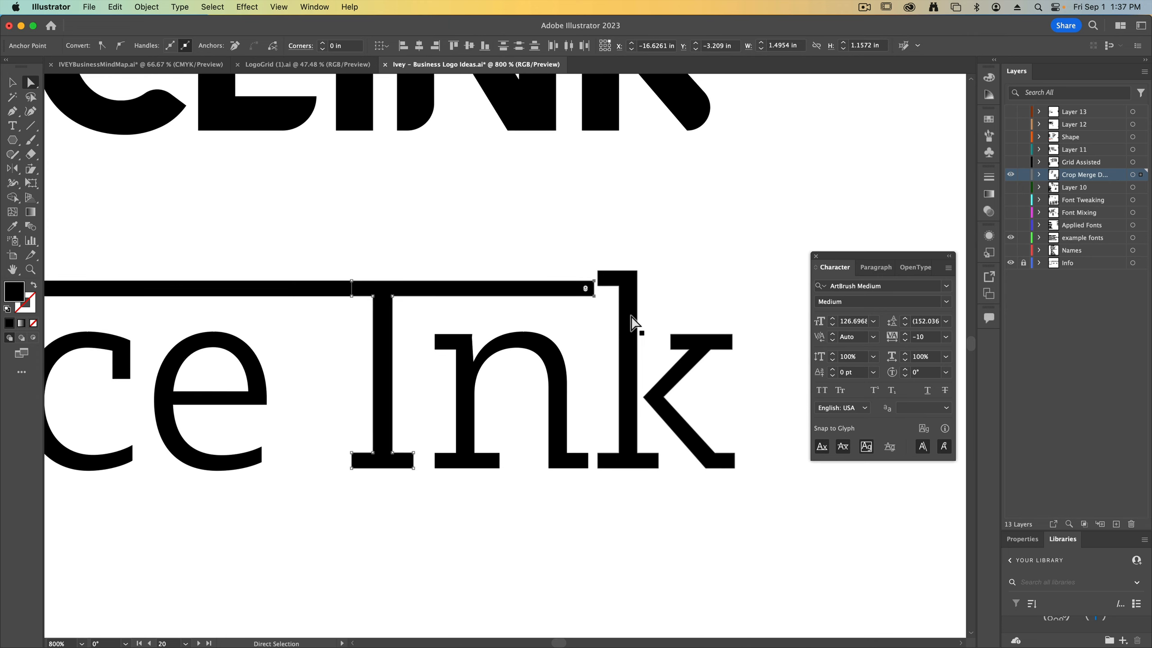
Step: Lower the top of the k's ascender so its serif lines up with the horizontal bar
{"action": "key", "text": "super+equal"}
{"action": "key", "text": "super+equal"}
{"action": "key", "text": "super+equal"}
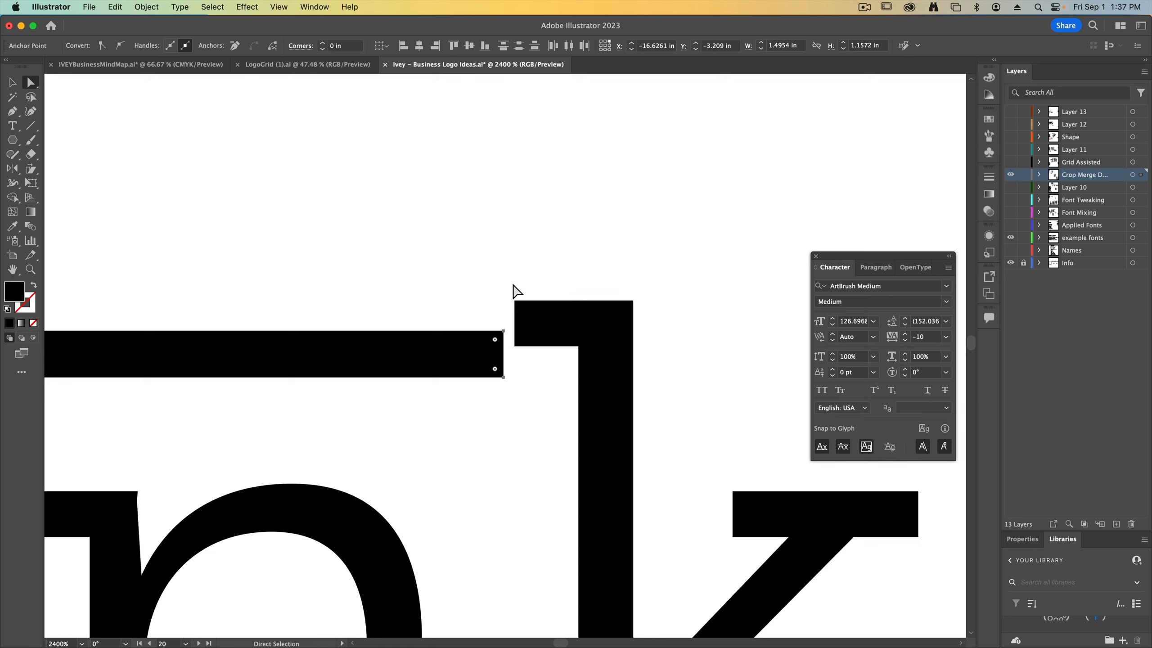
{"action": "left_click_drag", "start_coordinate": [505, 286], "coordinate": [641, 359]}
{"action": "left_click_drag", "start_coordinate": [555, 348], "coordinate": [551, 375]}
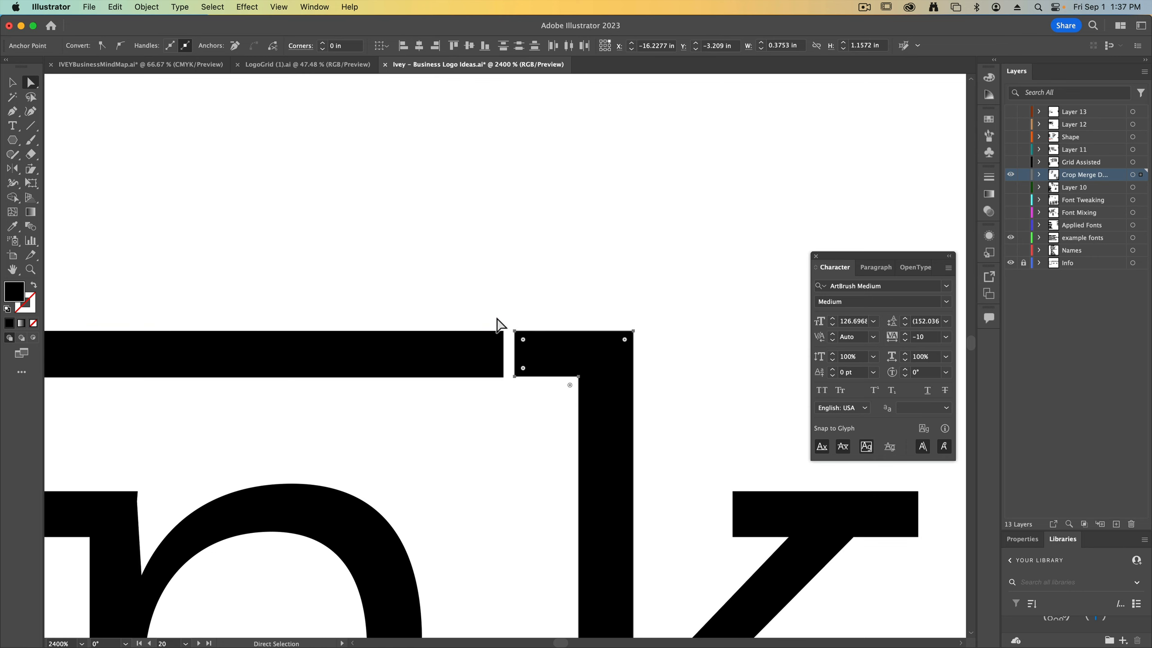
Step: Close the gap between the end of the bar and the k's serif so they form one continuous line
{"action": "left_click_drag", "start_coordinate": [494, 316], "coordinate": [612, 397]}
{"action": "left_click", "coordinate": [521, 401]}
{"action": "key", "text": "super+minus"}
{"action": "key", "text": "super+minus"}
{"action": "key", "text": "super+minus"}
{"action": "key", "text": "super+minus"}
{"action": "key", "text": "super+minus"}
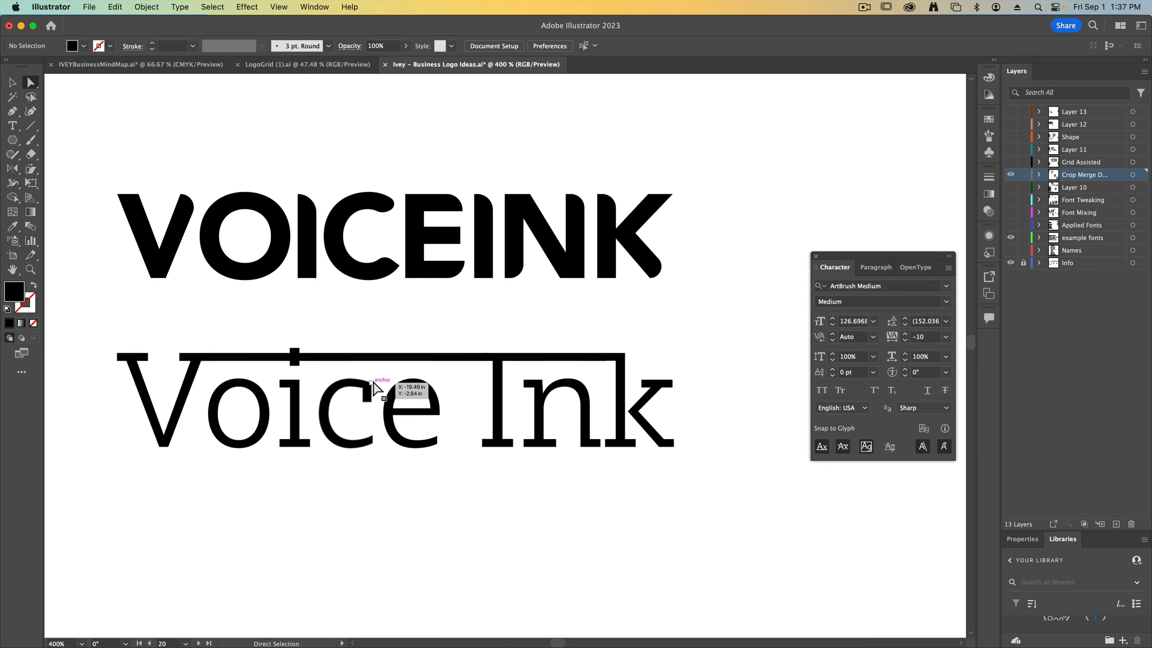
Step: Lower the top edge of the i's dot in the outlined Voice Ink until it sits beneath the bar
{"action": "key", "text": "super+plus"}
{"action": "key", "text": "super+plus"}
{"action": "left_click_drag", "start_coordinate": [270, 376], "coordinate": [480, 377]}
{"action": "left_click", "coordinate": [299, 366]}
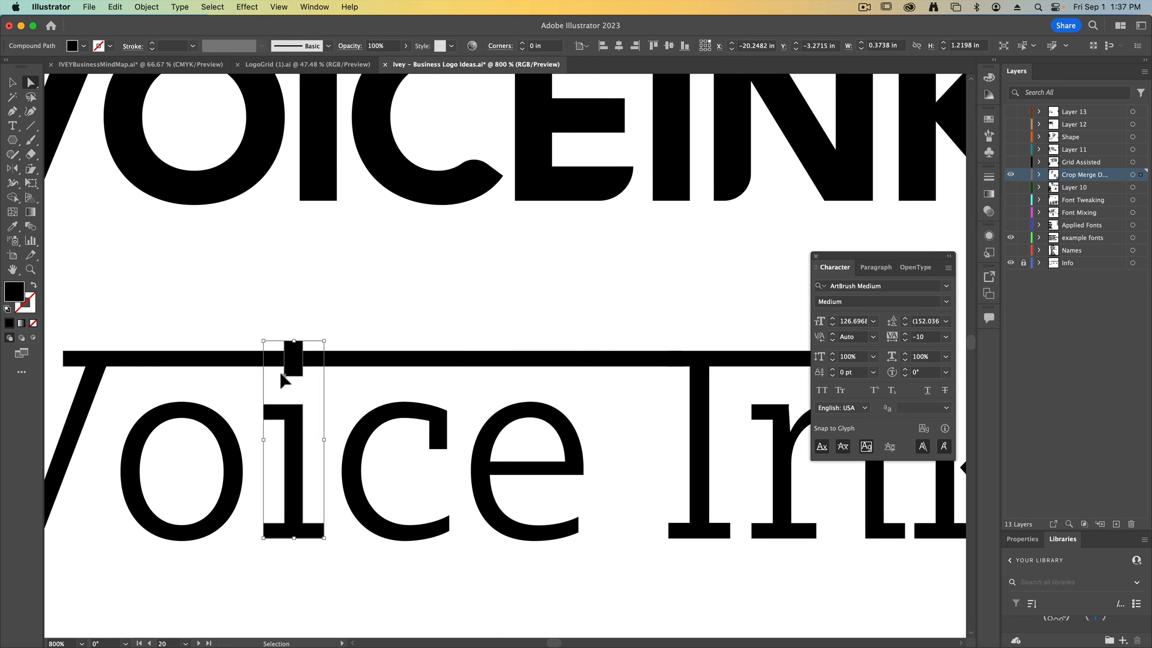
{"action": "key", "text": "super+plus"}
{"action": "left_click", "coordinate": [436, 220]}
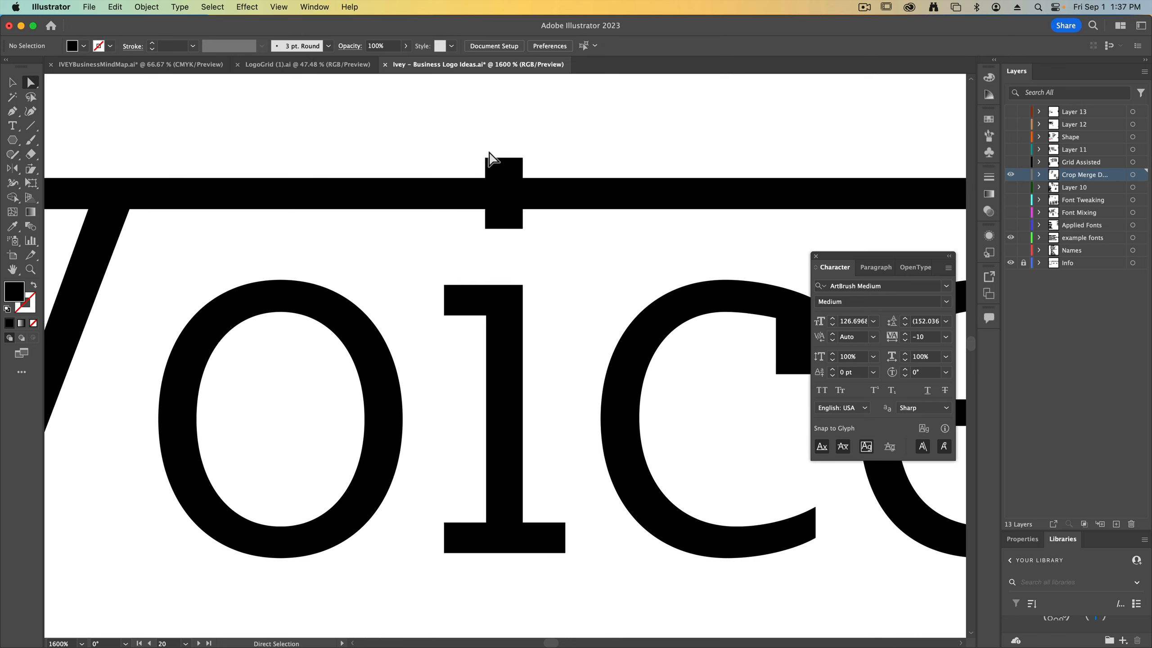
{"action": "left_click_drag", "start_coordinate": [517, 162], "coordinate": [518, 208]}
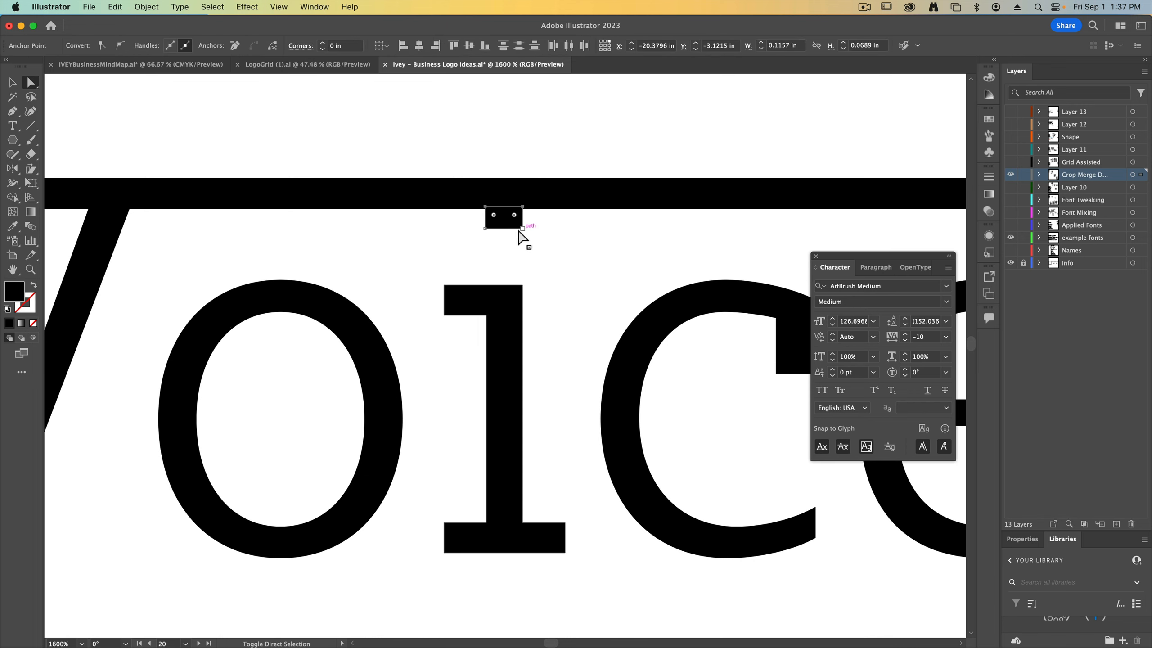
Step: Round the corners of the i's dot by about 0.0165 in
{"action": "left_click", "coordinate": [485, 228], "text": "shift"}
{"action": "mouse_move", "coordinate": [493, 220]}
{"action": "left_mouse_down"}
{"action": "mouse_move", "coordinate": [495, 239]}
{"action": "mouse_move", "coordinate": [495, 220]}
{"action": "mouse_move", "coordinate": [504, 236]}
{"action": "left_mouse_up"}
{"action": "key", "text": "super+z"}
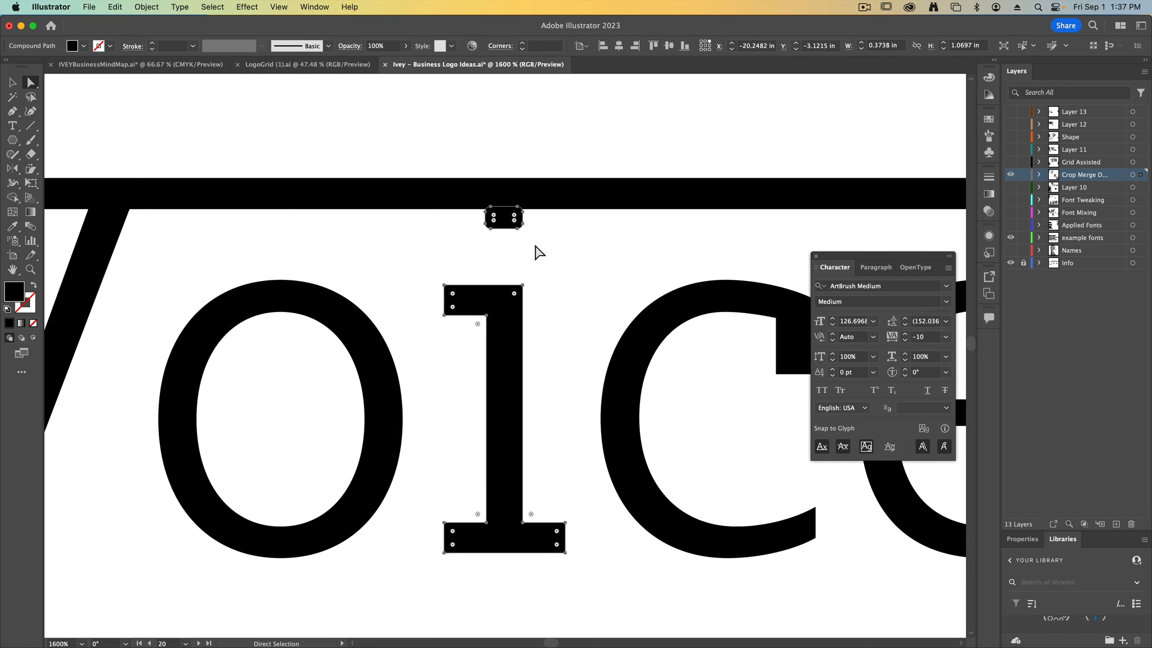
Step: Move only the i's dot down to sit midway between the bar and the i's stem
{"action": "left_click_drag", "start_coordinate": [538, 250], "coordinate": [453, 204]}
{"action": "left_click", "coordinate": [453, 198], "text": "shift"}
{"action": "left_click", "coordinate": [454, 199], "text": "shift"}
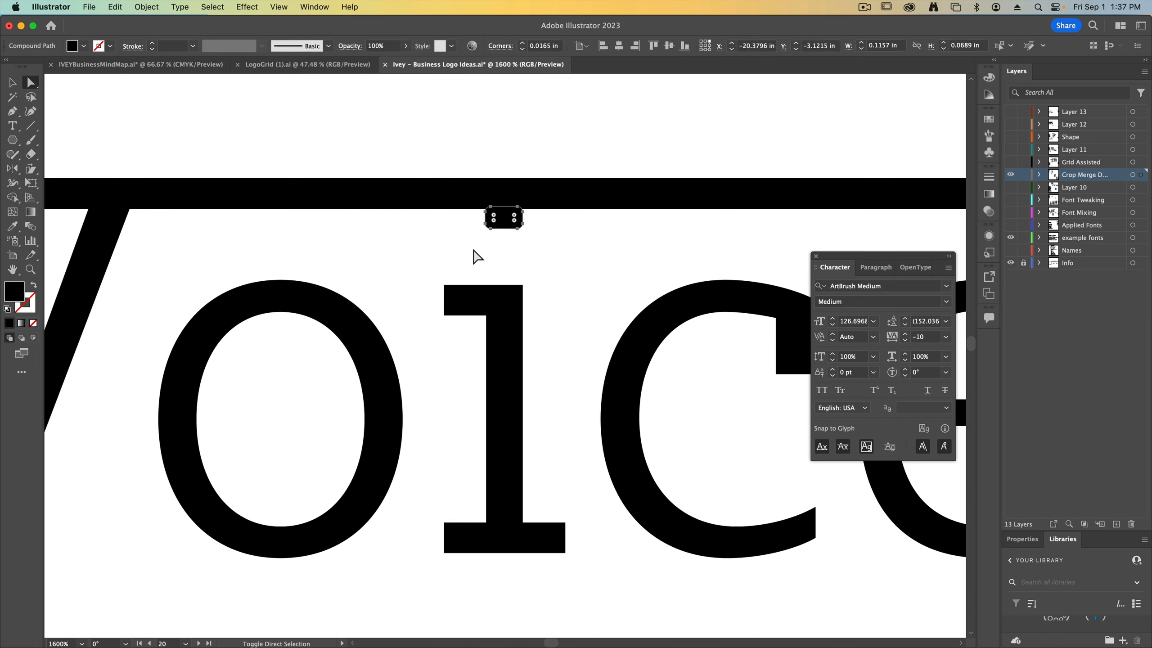
{"action": "key", "text": "shift+Down"}
{"action": "key", "text": "Up"}
{"action": "key", "text": "Up"}
{"action": "key", "text": "Up"}
{"action": "key", "text": "Up"}
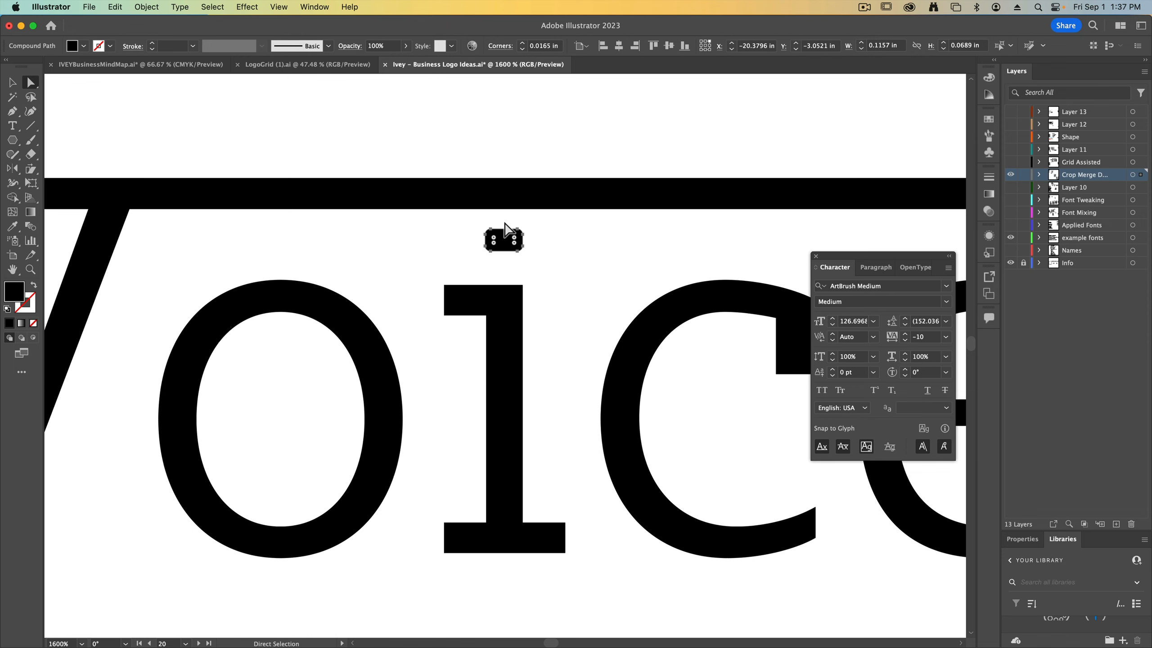
{"action": "mouse_move", "coordinate": [493, 237]}
{"action": "left_mouse_down"}
{"action": "mouse_move", "coordinate": [462, 218]}
{"action": "mouse_move", "coordinate": [314, 211]}
{"action": "left_mouse_up"}
Step: Extend the k's upper-arm serif outward to the right and the V's left serif outward to the left
{"action": "left_click", "coordinate": [441, 236]}
{"action": "key", "text": "super+minus"}
{"action": "key", "text": "super+minus"}
{"action": "key", "text": "super+minus"}
{"action": "key", "text": "super+minus"}
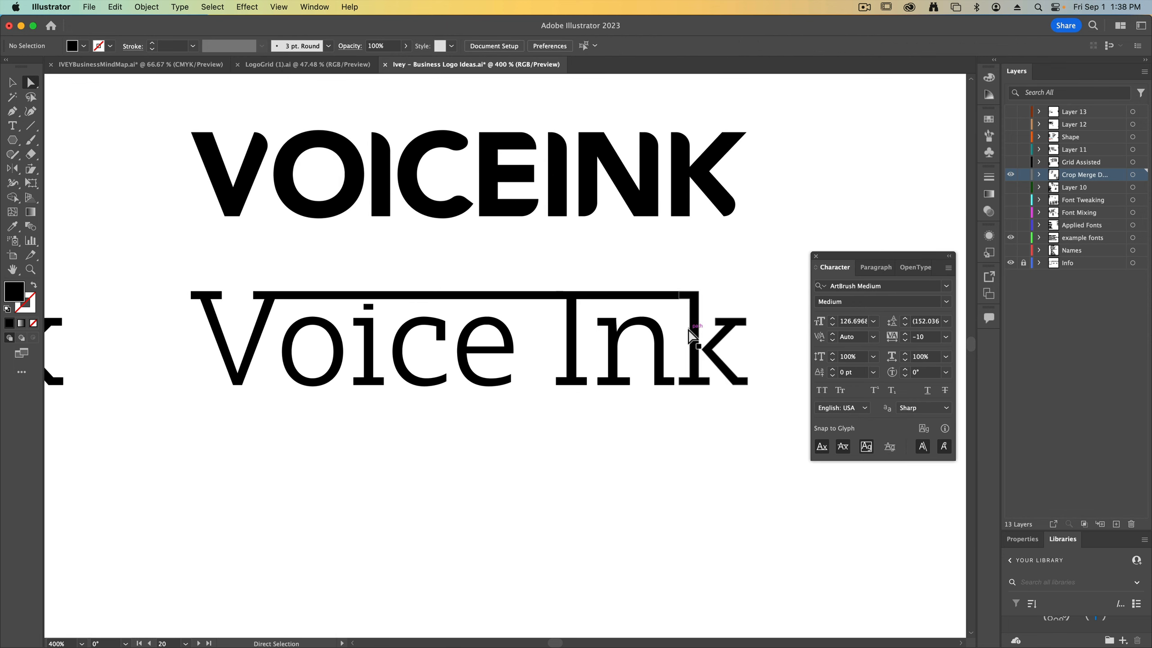
{"action": "left_click", "coordinate": [748, 325]}
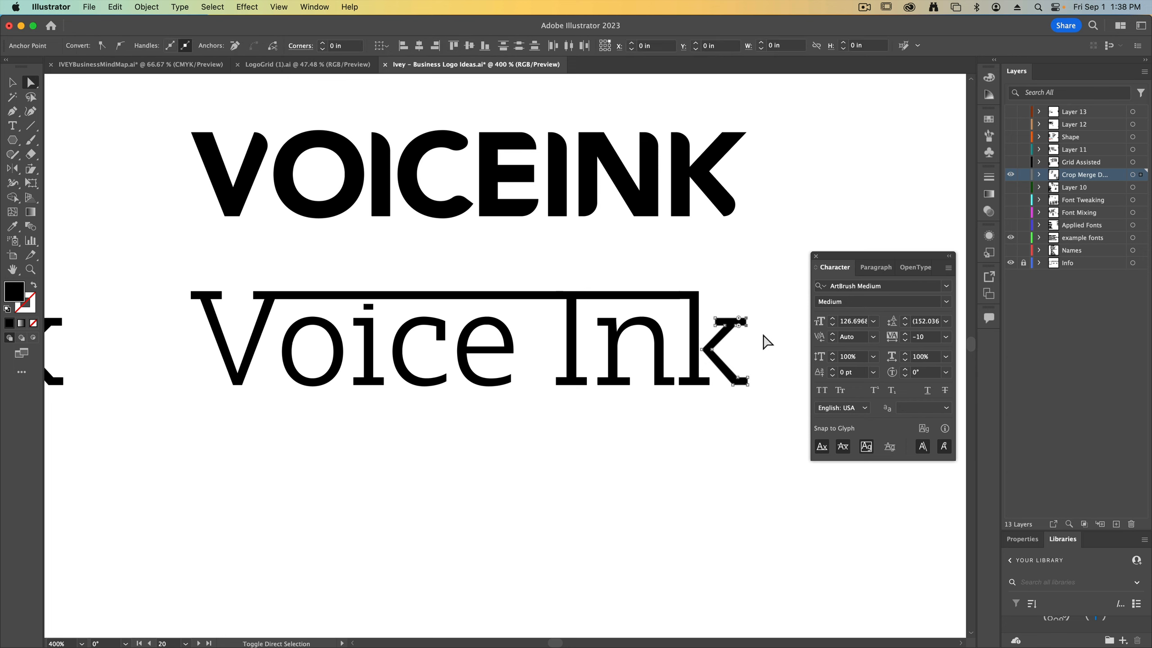
{"action": "left_click_drag", "start_coordinate": [194, 330], "coordinate": [194, 330]}
{"action": "left_click", "coordinate": [227, 425]}
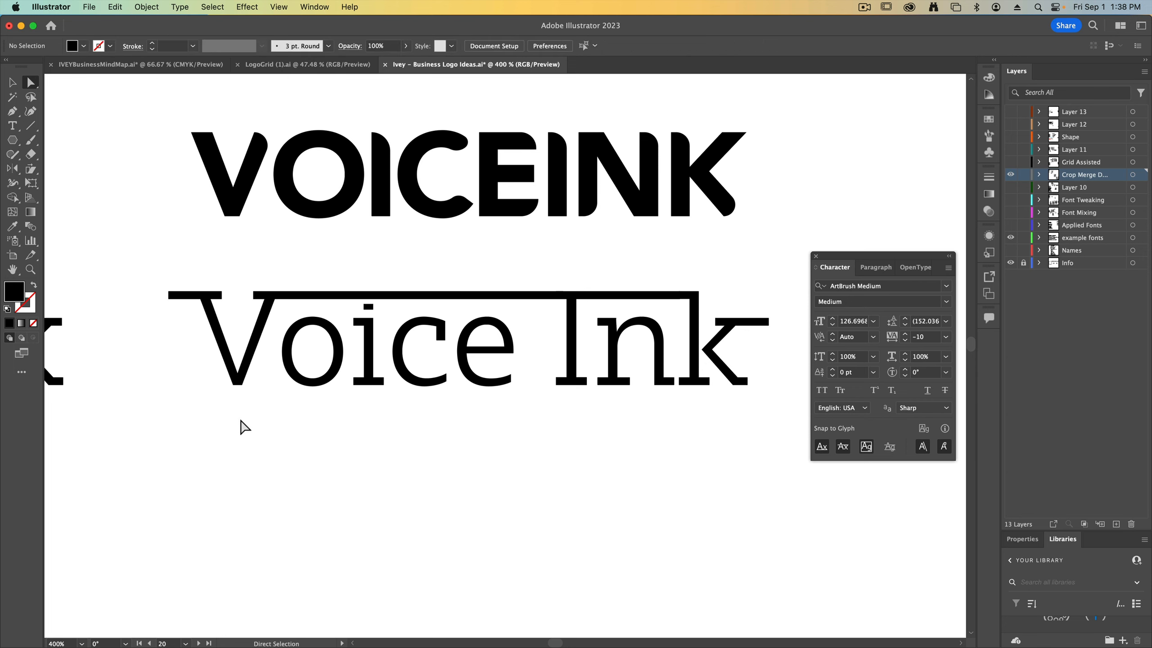
Step: Move the Metalang wordmark up from below the T and Waywords logos to the space beneath the Voice Ink pair
{"action": "key", "text": "super+minus"}
{"action": "key", "text": "super+minus"}
{"action": "left_click_drag", "start_coordinate": [363, 361], "coordinate": [505, 359]}
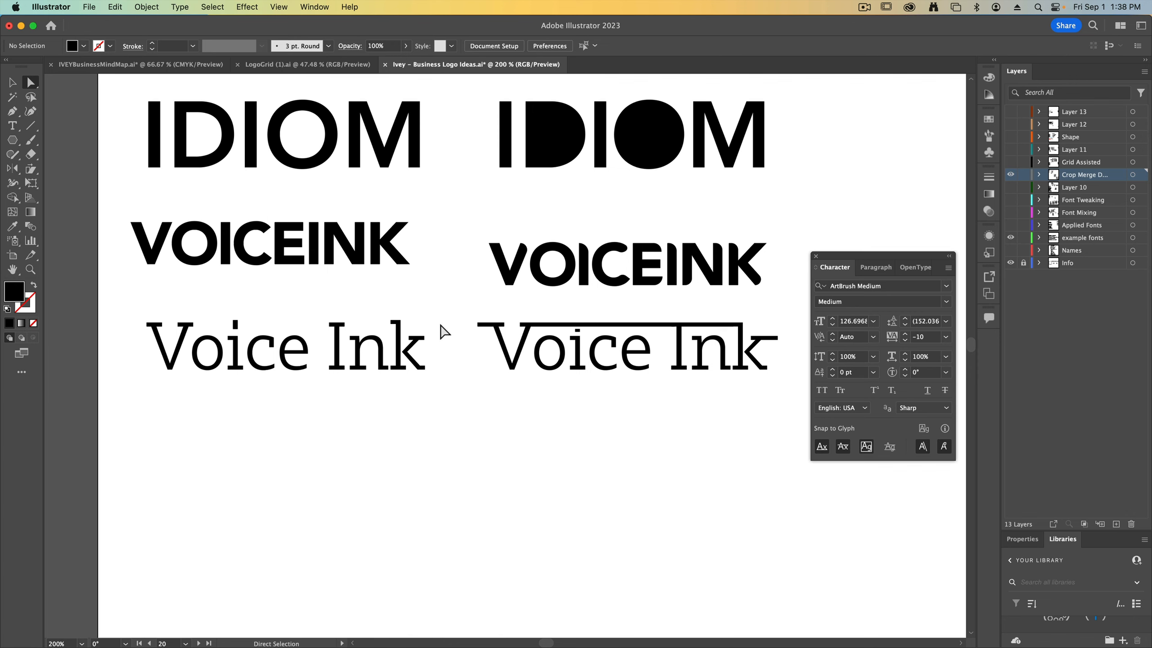
{"action": "left_click_drag", "start_coordinate": [482, 409], "coordinate": [457, 289]}
{"action": "left_click_drag", "start_coordinate": [516, 450], "coordinate": [479, 222]}
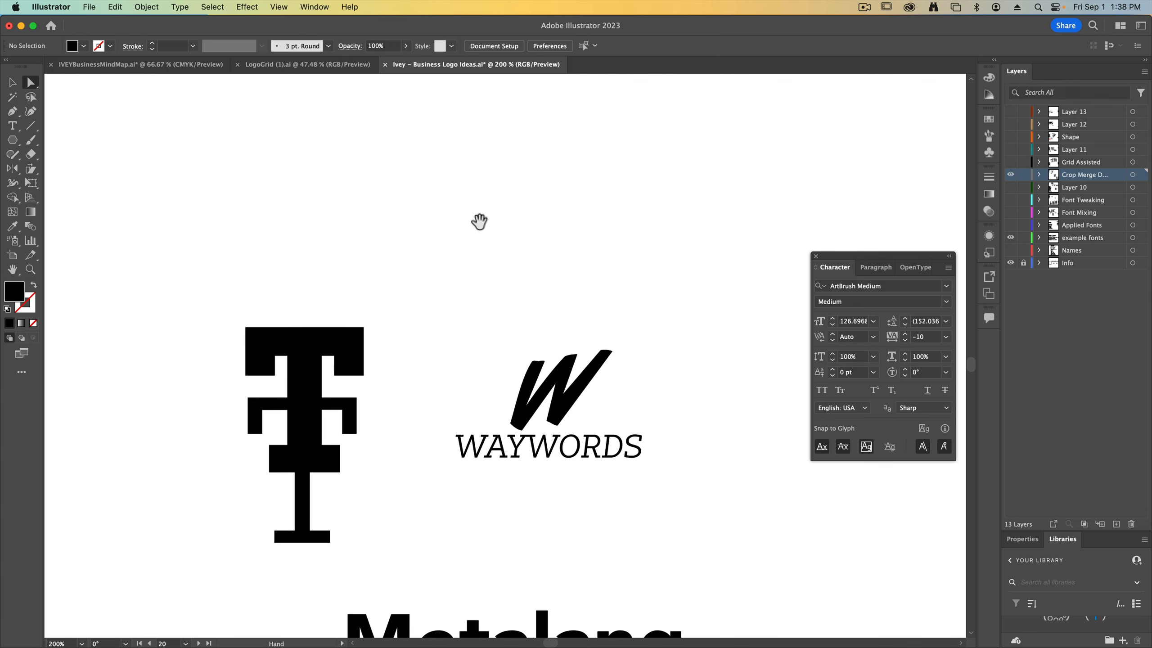
{"action": "scroll", "coordinate": [411, 335], "scroll_direction": "down", "scroll_amount": 5}
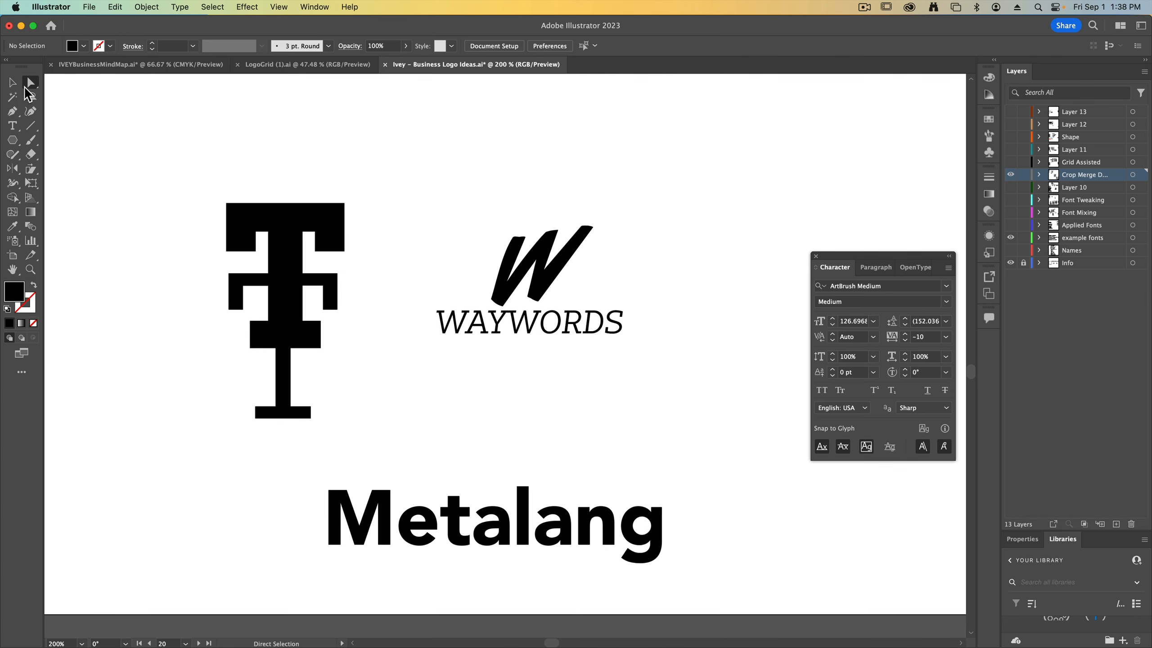
{"action": "left_click", "coordinate": [14, 83]}
{"action": "left_click_drag", "start_coordinate": [471, 485], "coordinate": [324, 78]}
{"action": "left_click_drag", "start_coordinate": [404, 171], "coordinate": [506, 470]}
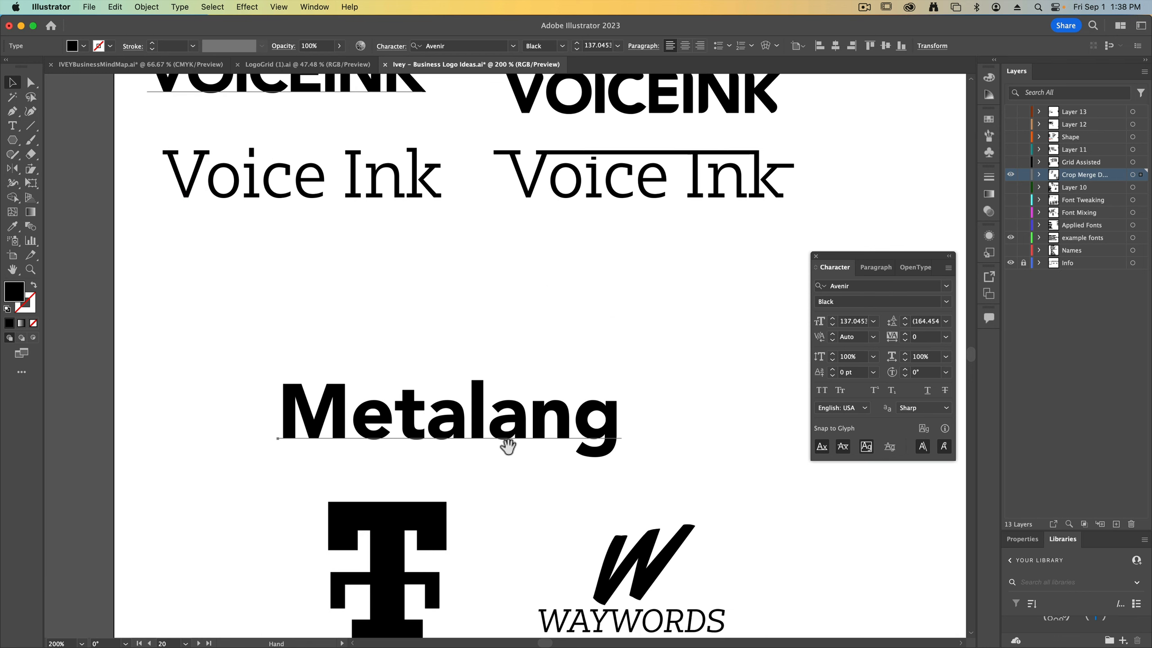
Step: Scale the Metalang wordmark down to about 94.72 pt, and reduce a duplicate above it to the letter M
{"action": "left_click_drag", "start_coordinate": [582, 428], "coordinate": [468, 319]}
{"action": "left_click_drag", "start_coordinate": [397, 312], "coordinate": [569, 343]}
{"action": "key", "text": "t"}
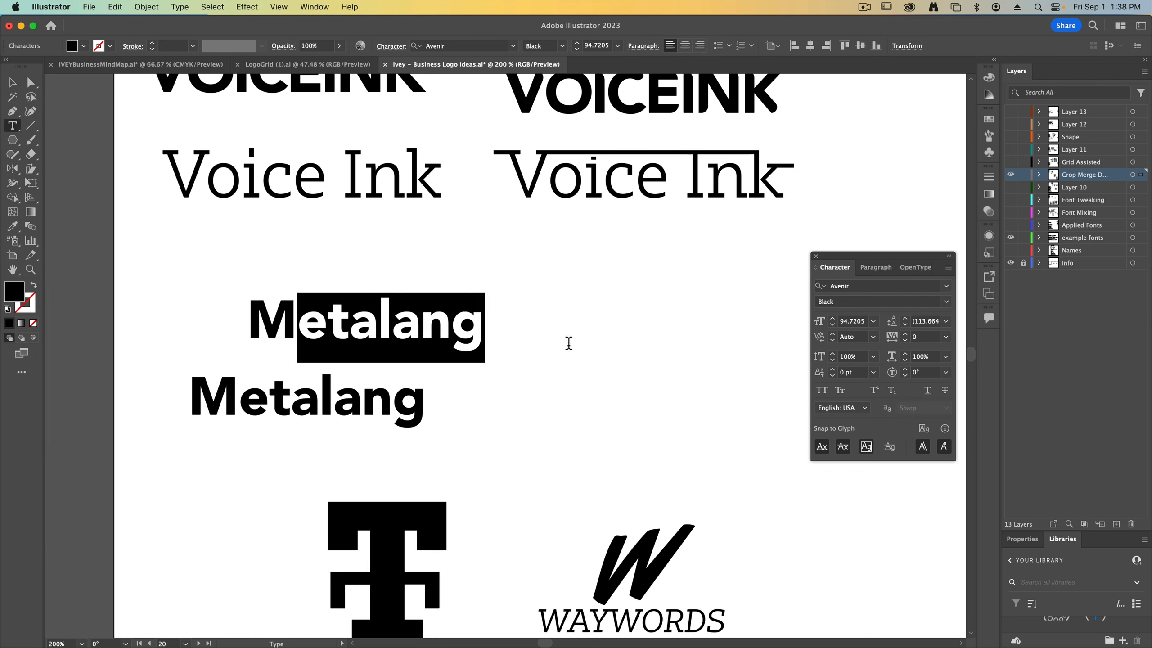
{"action": "key", "text": "BackSpace"}
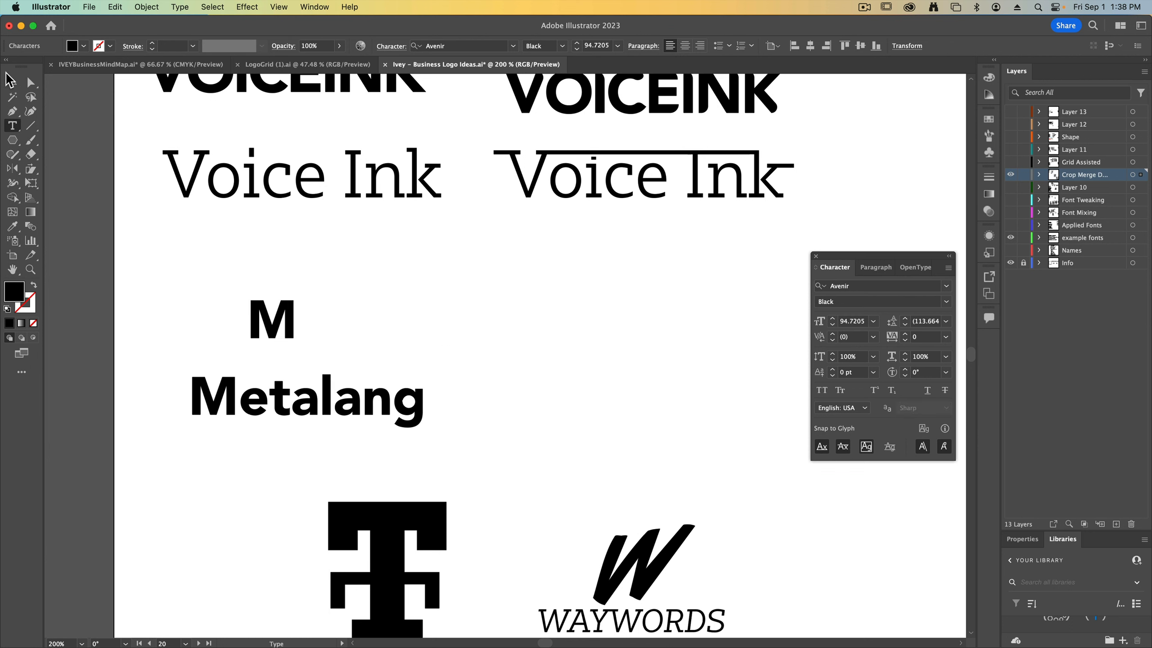
{"action": "type", "text": "v"}
{"action": "key", "text": "Escape"}
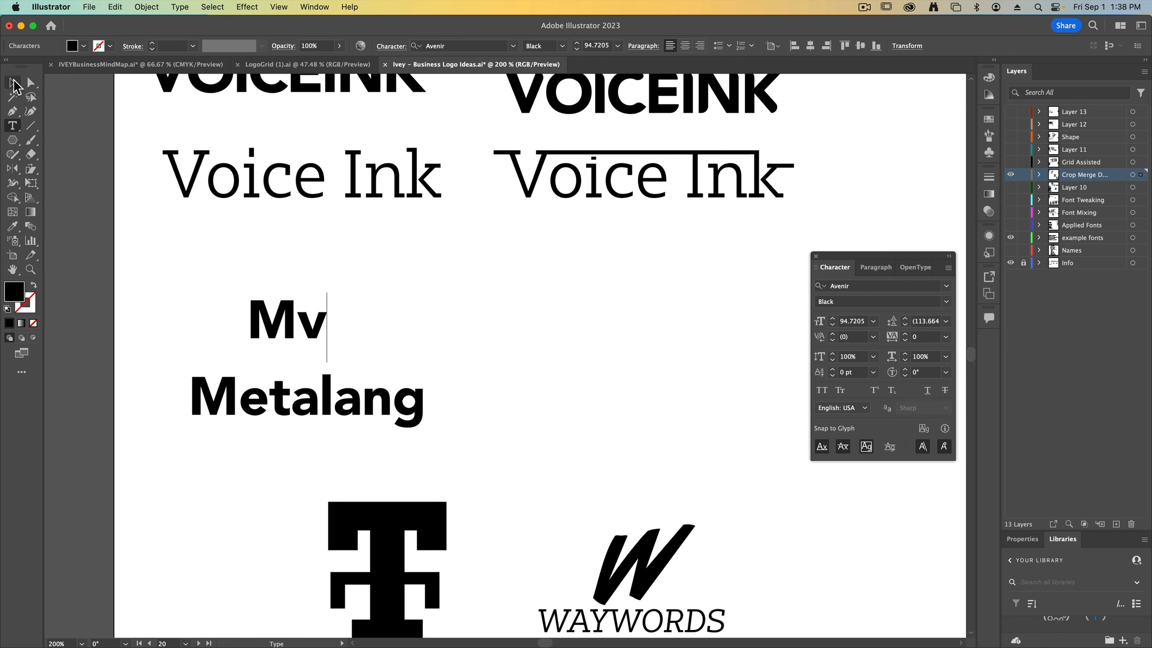
{"action": "key", "text": "t"}
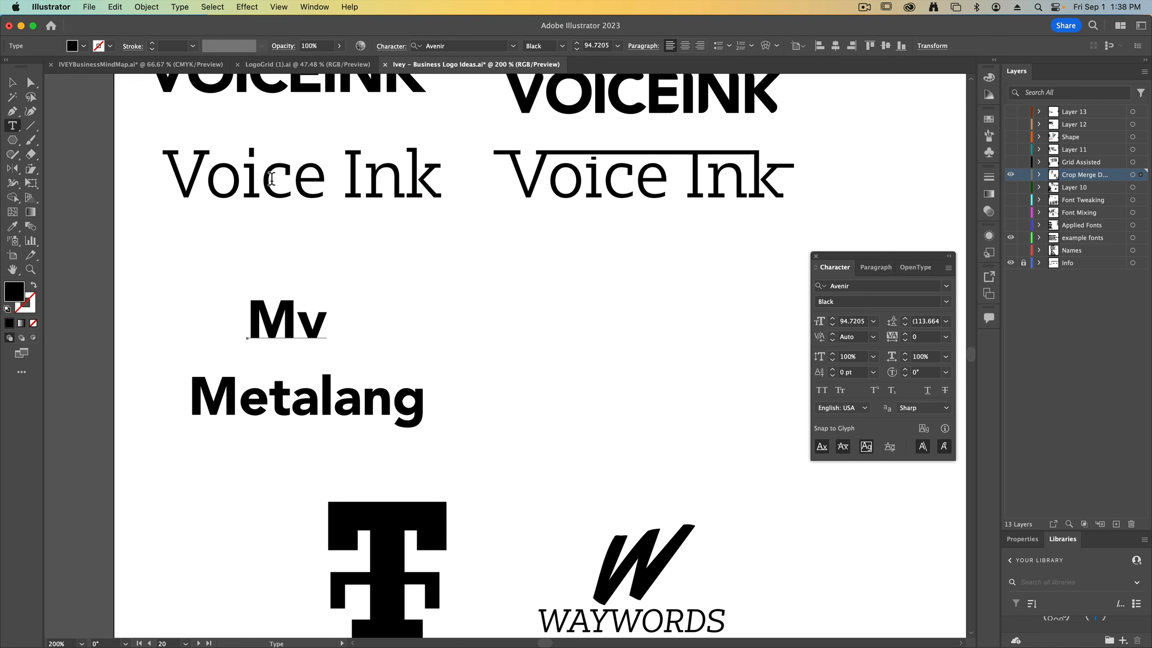
{"action": "left_click", "coordinate": [311, 331]}
{"action": "key", "text": "Left"}
{"action": "key", "text": "BackSpace"}
{"action": "key", "text": "super+a"}
{"action": "type", "text": "M"}
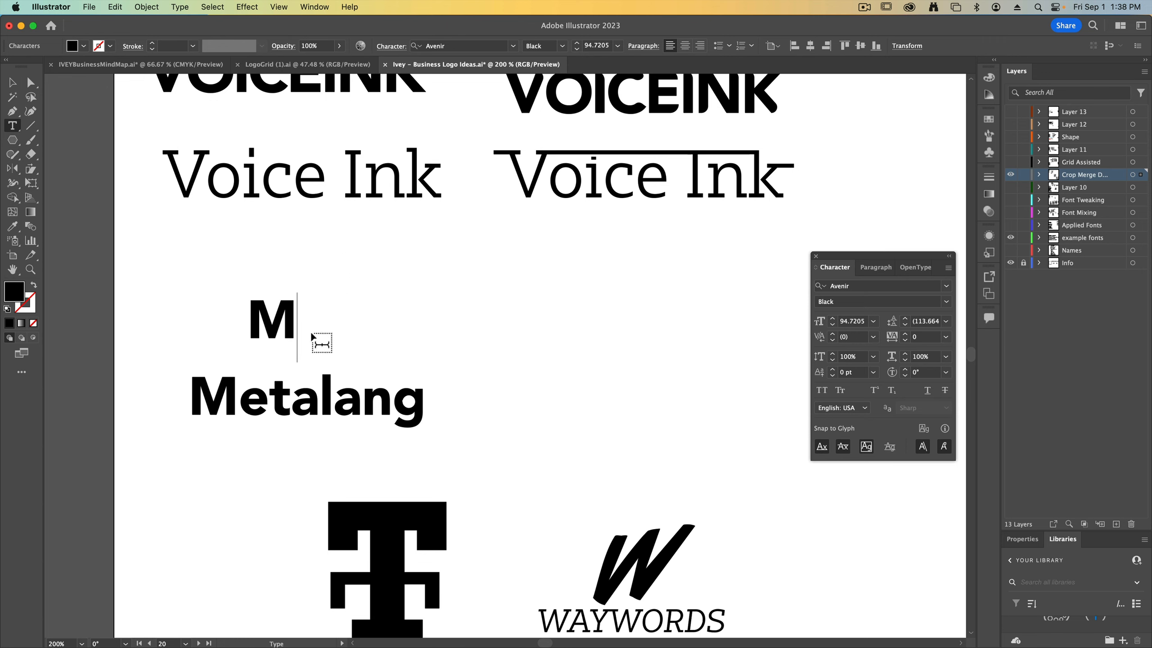
Step: Enlarge the single M to about 216.56 pt and position it centered just above the Metalang wordmark
{"action": "key", "text": "Escape"}
{"action": "left_click_drag", "start_coordinate": [159, 283], "coordinate": [329, 427]}
{"action": "left_click_drag", "start_coordinate": [297, 354], "coordinate": [380, 353]}
{"action": "left_click", "coordinate": [375, 320]}
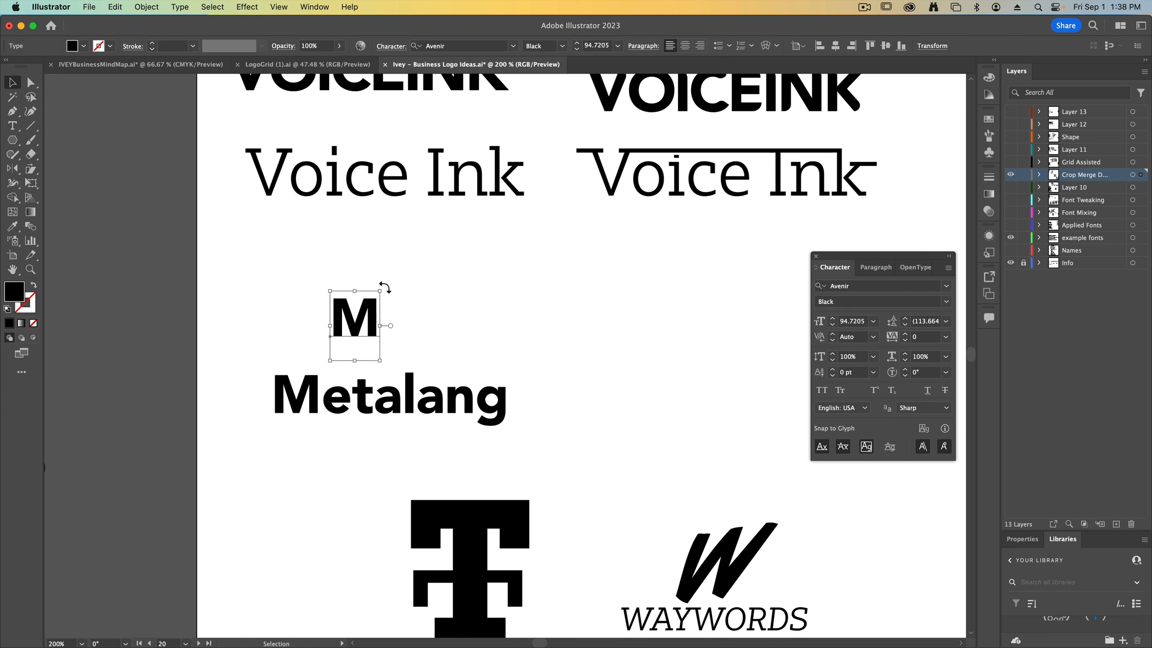
{"action": "left_click_drag", "start_coordinate": [380, 290], "coordinate": [447, 202]}
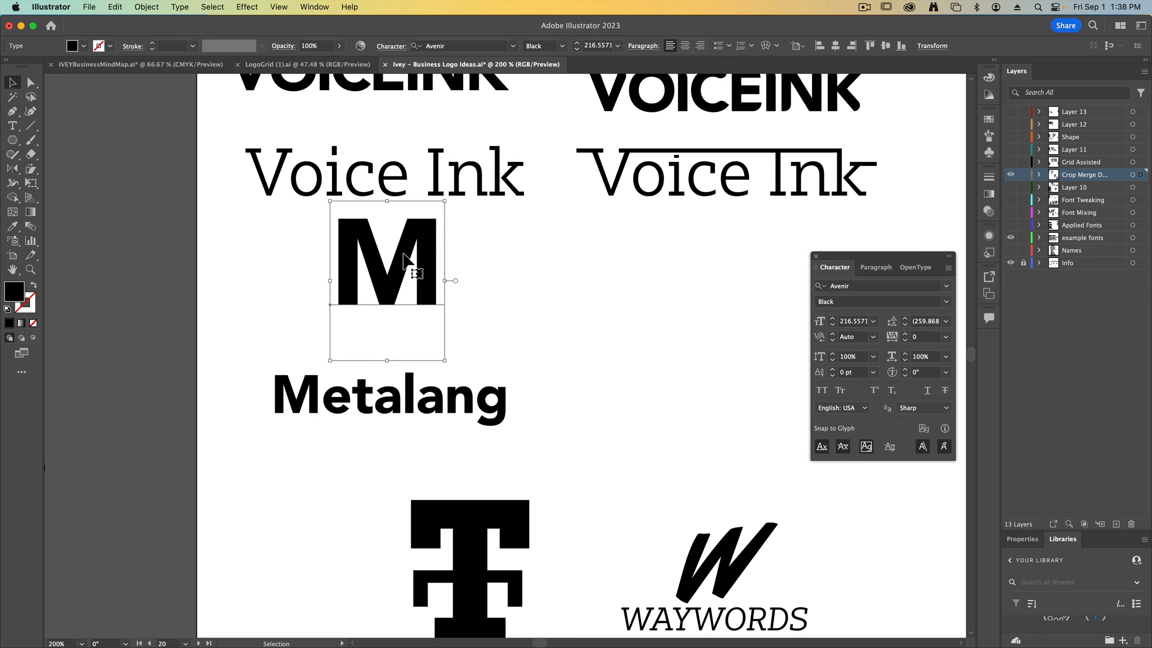
{"action": "left_click_drag", "start_coordinate": [399, 264], "coordinate": [413, 316]}
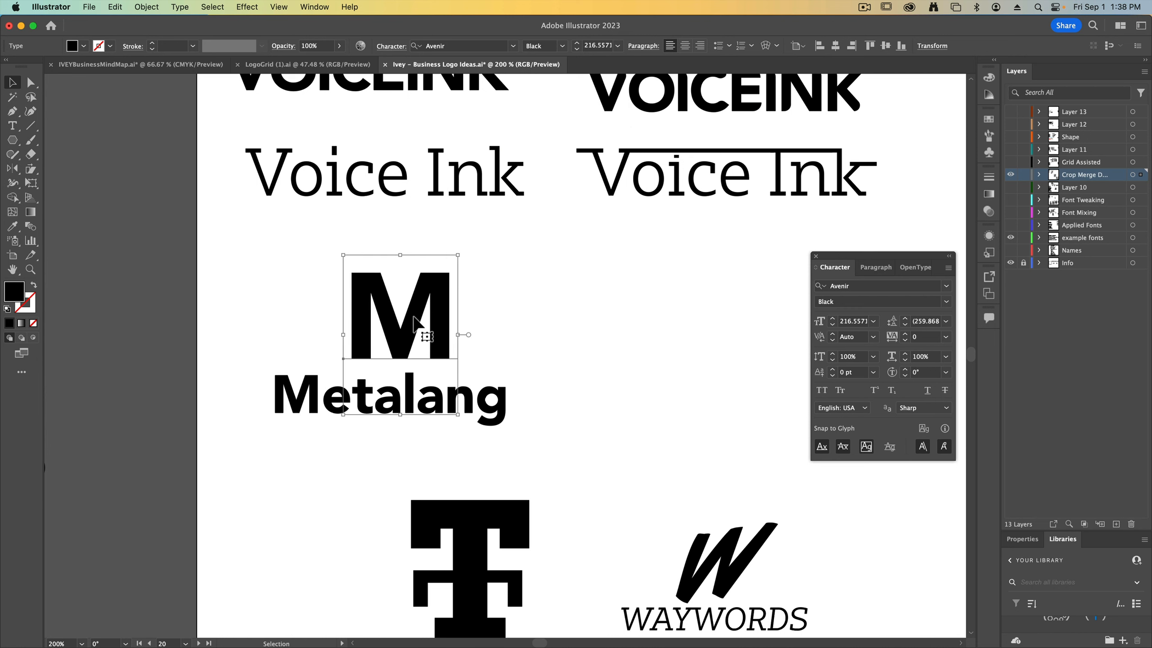
Step: Convert the large M to outlines and move it slightly up from the Metalang wordmark
{"action": "key", "text": "super+shift+o"}
{"action": "key", "text": "super+equal"}
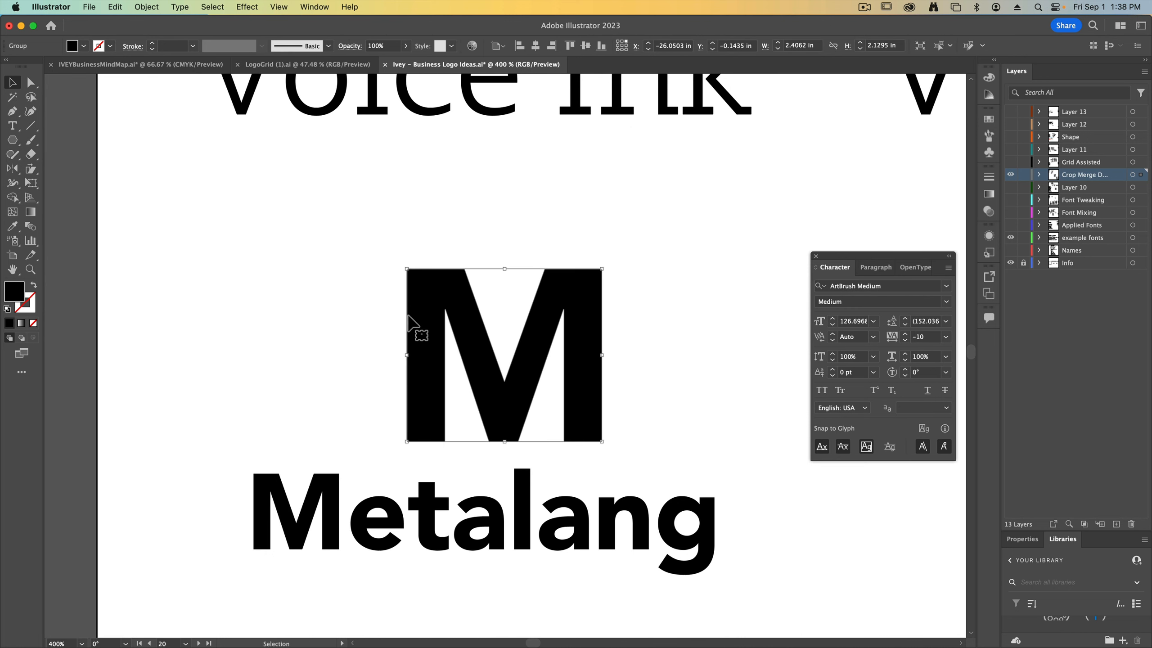
{"action": "key", "text": "super+shift+a"}
{"action": "left_click_drag", "start_coordinate": [413, 353], "coordinate": [413, 338]}
{"action": "key", "text": "super+shift+a"}
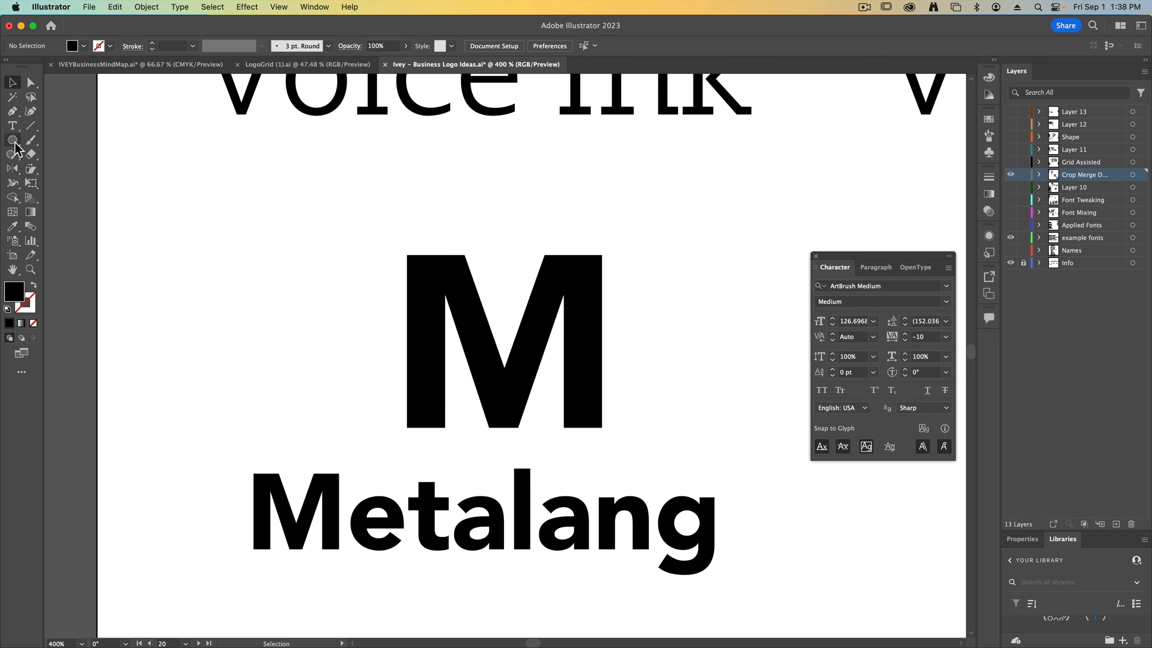
Step: Draw a small triangle about 0.47 in wide and 0.40 in high to the left of the M with the Polygon tool
{"action": "left_click_drag", "start_coordinate": [17, 149], "coordinate": [60, 186]}
{"action": "left_click_drag", "start_coordinate": [236, 250], "coordinate": [272, 298]}
{"action": "key", "text": "Down"}
{"action": "key", "text": "Down"}
{"action": "key", "text": "Down"}
{"action": "left_click", "coordinate": [13, 84]}
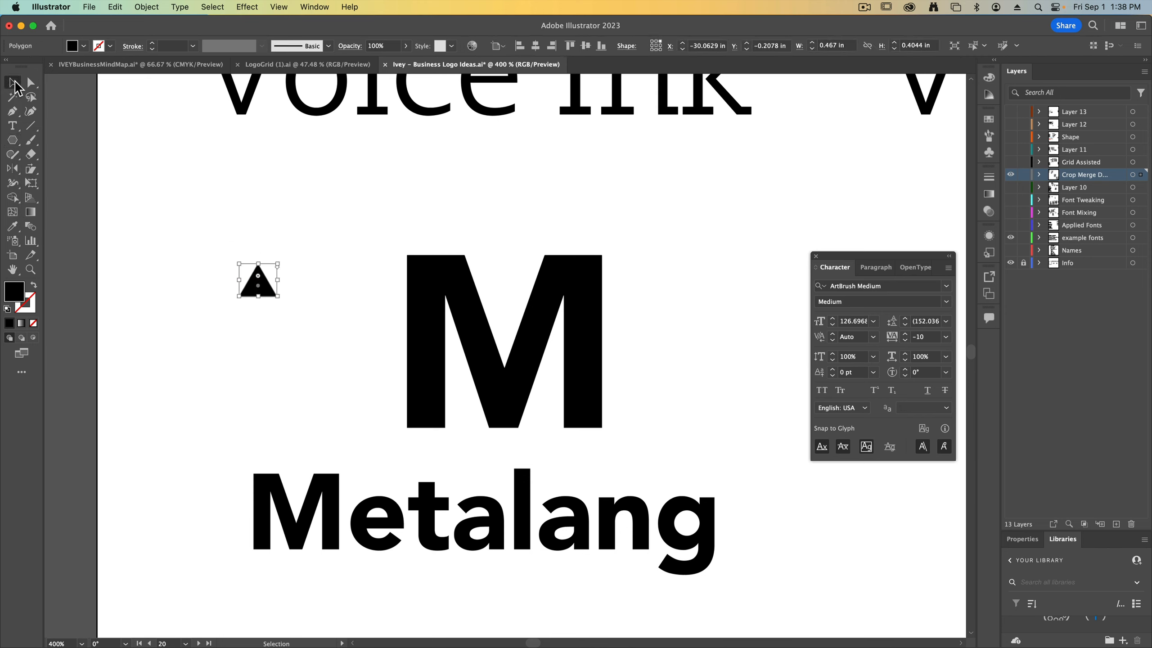
Step: Fill the triangle white, rotate it to point right, and bring it close to the M's left stem
{"action": "left_click", "coordinate": [84, 46]}
{"action": "left_click", "coordinate": [25, 67]}
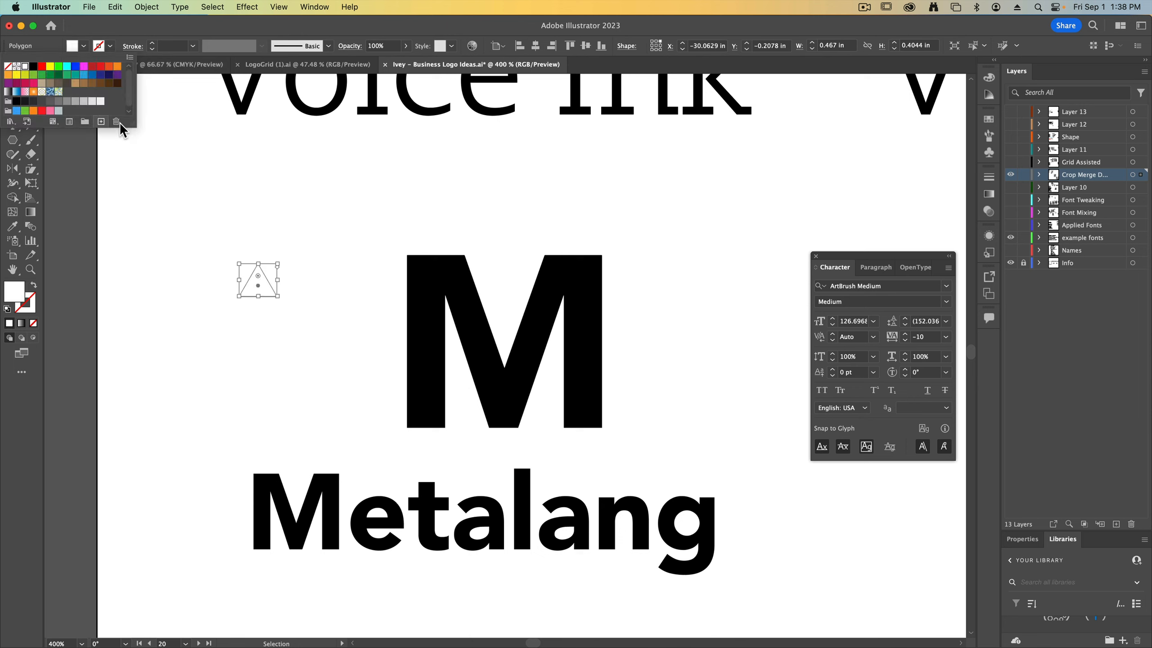
{"action": "left_click", "coordinate": [277, 260]}
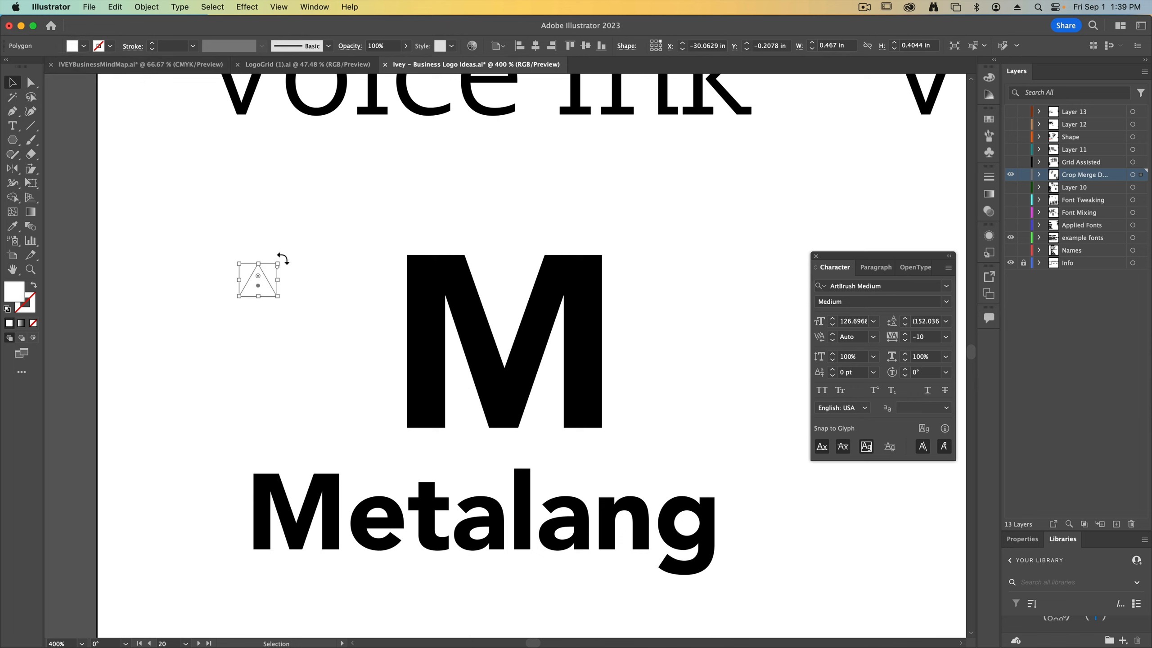
{"action": "left_click_drag", "start_coordinate": [282, 257], "coordinate": [368, 283]}
Step: Place the white triangle over the top of the M's left stem, about 0.40 by 0.35 in, and copy it directly below
{"action": "key", "text": "super+equal"}
{"action": "key", "text": "super+equal"}
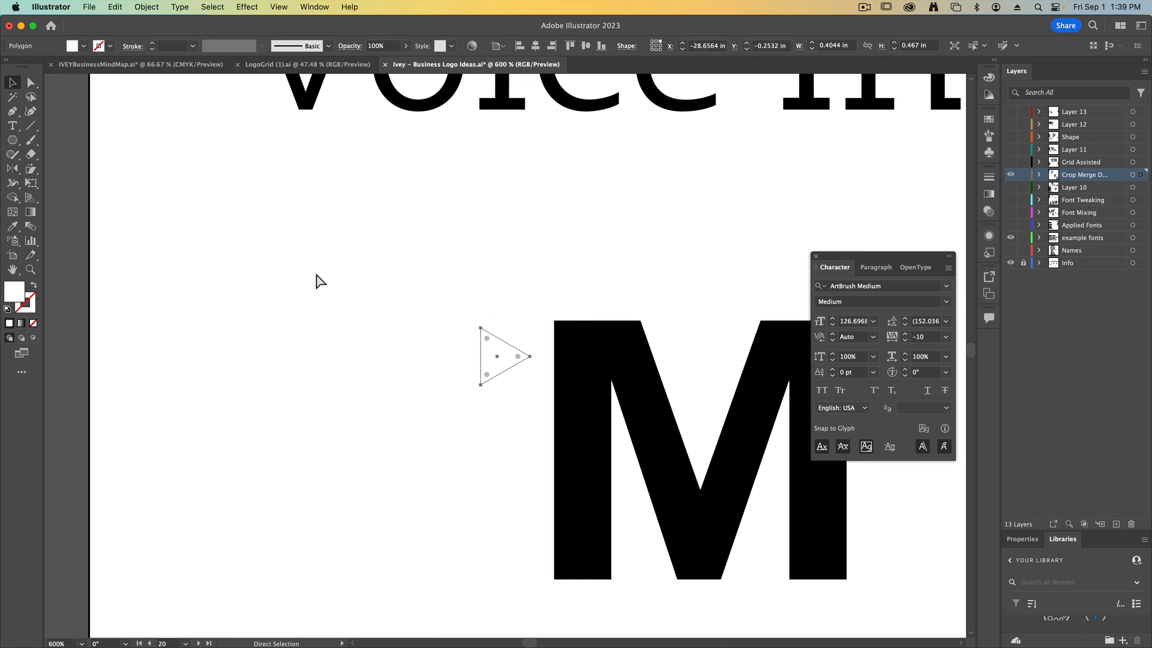
{"action": "key", "text": "space"}
{"action": "left_click_drag", "start_coordinate": [407, 326], "coordinate": [210, 199]}
{"action": "left_click_drag", "start_coordinate": [320, 231], "coordinate": [395, 230]}
{"action": "left_click_drag", "start_coordinate": [385, 204], "coordinate": [392, 233]}
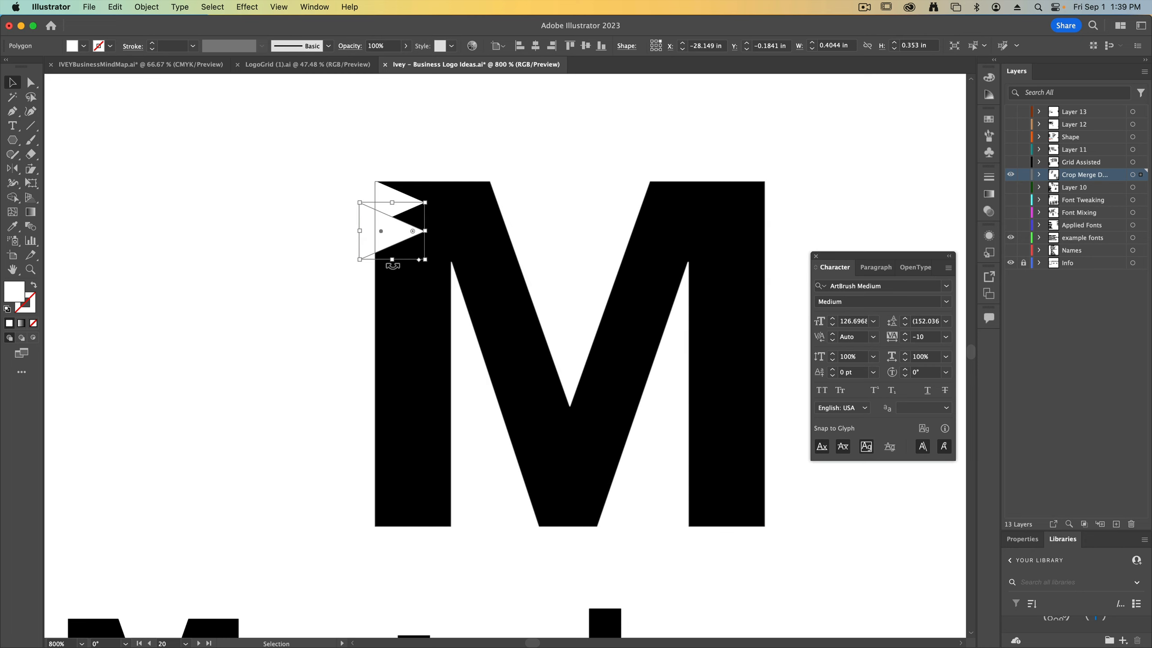
Step: Repeat the triangle copy down the M's left stem with Transform Again until the notches reach the letter's base
{"action": "left_click", "coordinate": [157, 8]}
{"action": "mouse_move", "coordinate": [149, 26]}
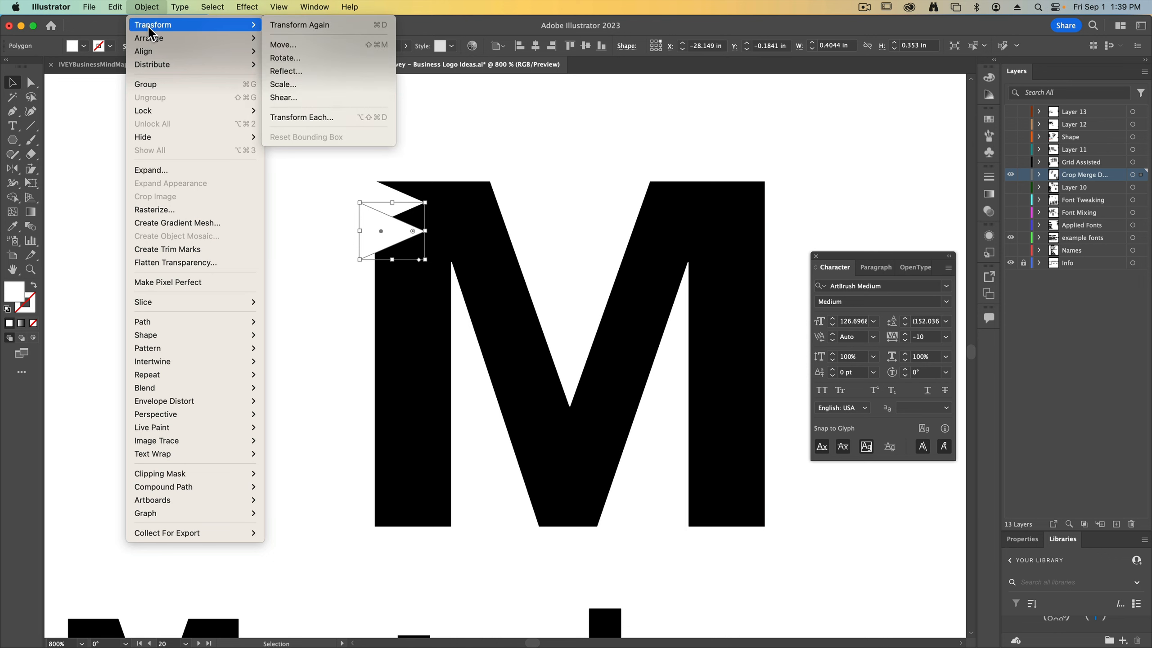
{"action": "left_click", "coordinate": [381, 27]}
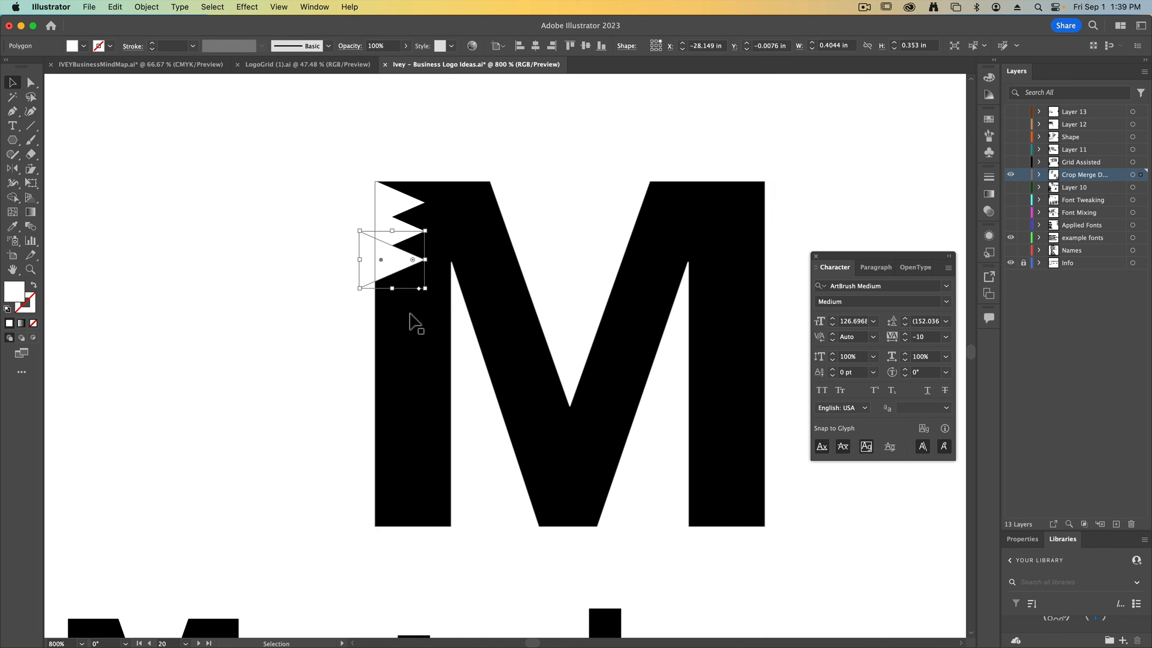
{"action": "key", "text": "super+d"}
{"action": "key", "text": "super+d"}
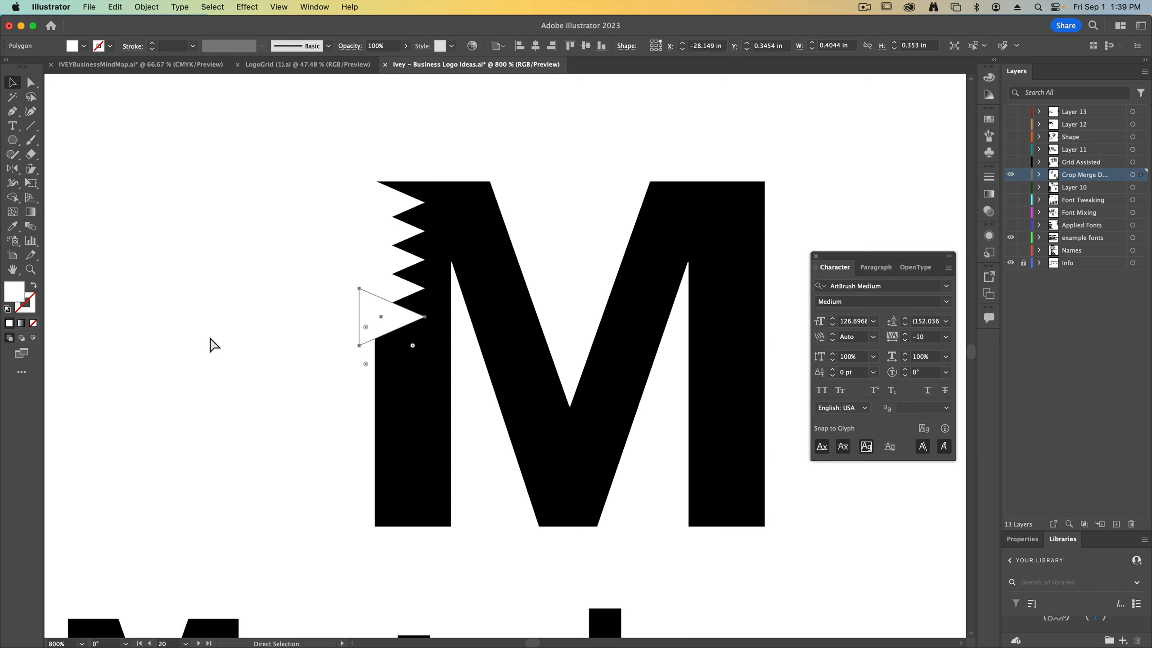
{"action": "key", "text": "super+d"}
{"action": "key", "text": "super+d"}
{"action": "key", "text": "super+d"}
{"action": "key", "text": "super+d"}
{"action": "key", "text": "super+d"}
{"action": "key", "text": "super+d"}
{"action": "key", "text": "super+d"}
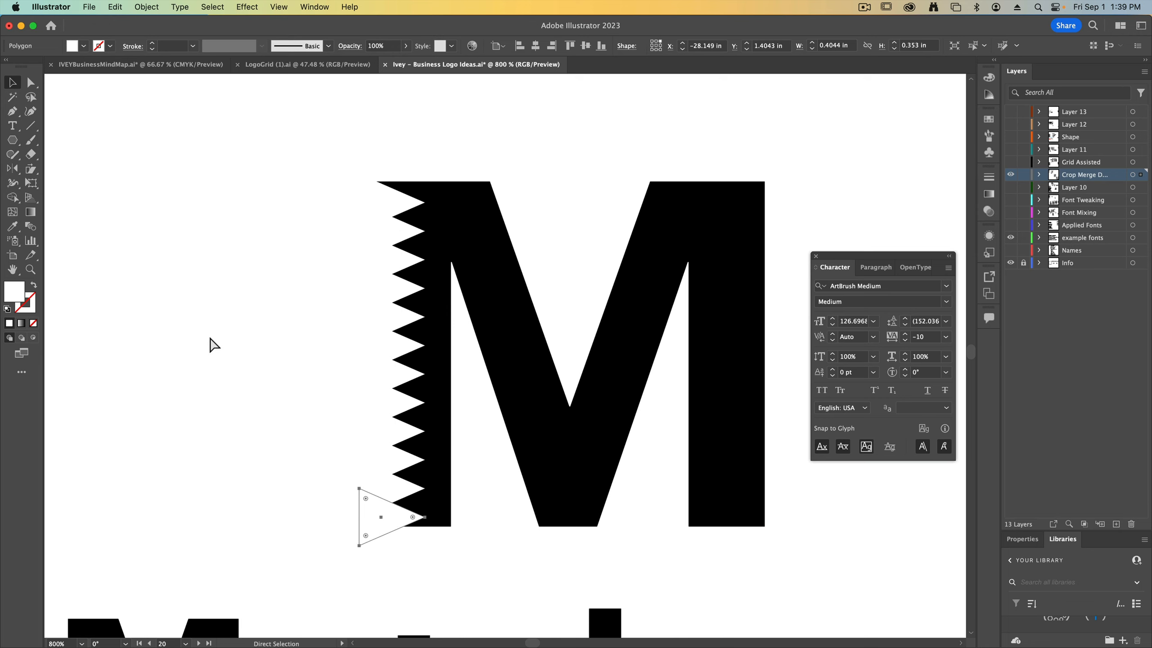
{"action": "left_click", "coordinate": [199, 336]}
Step: Select the whole column of triangles and shorten it to about 2.21 in high so it fits the M's left stem
{"action": "left_click_drag", "start_coordinate": [230, 290], "coordinate": [149, 272]}
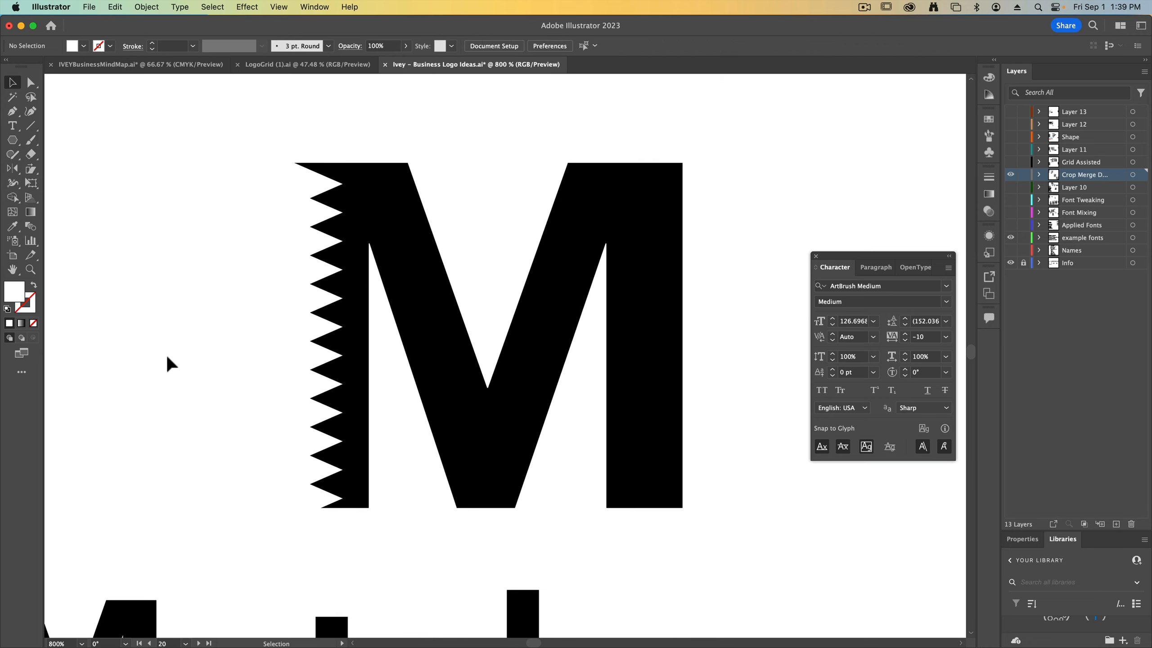
{"action": "key", "text": "super+minus"}
{"action": "key", "text": "super+minus"}
{"action": "key", "text": "super+minus"}
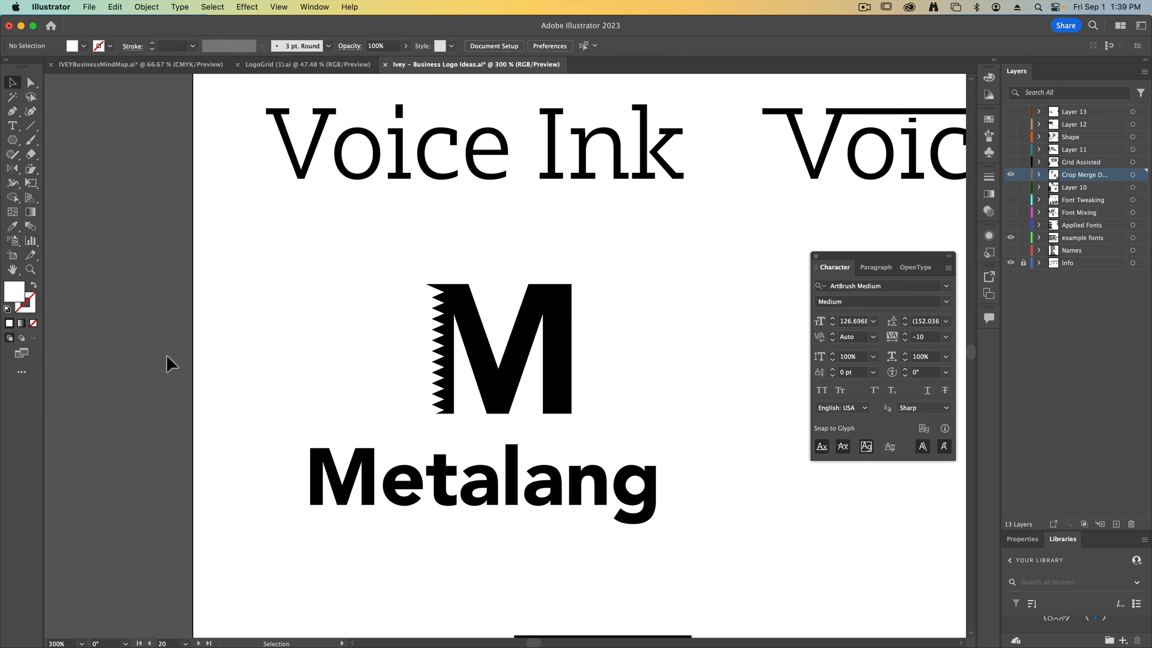
{"action": "left_click_drag", "start_coordinate": [391, 269], "coordinate": [454, 470]}
{"action": "left_click", "coordinate": [422, 482], "text": "shift"}
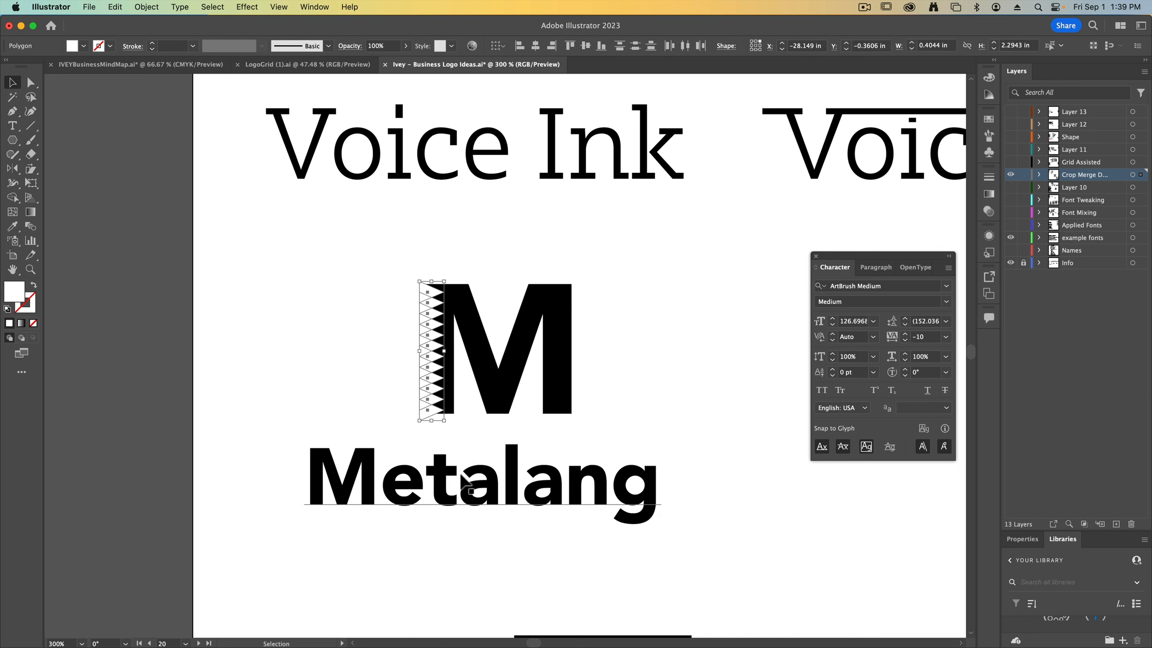
{"action": "left_click_drag", "start_coordinate": [434, 422], "coordinate": [434, 417]}
{"action": "left_click", "coordinate": [334, 385]}
{"action": "key", "text": "space"}
{"action": "left_click_drag", "start_coordinate": [305, 323], "coordinate": [200, 316]}
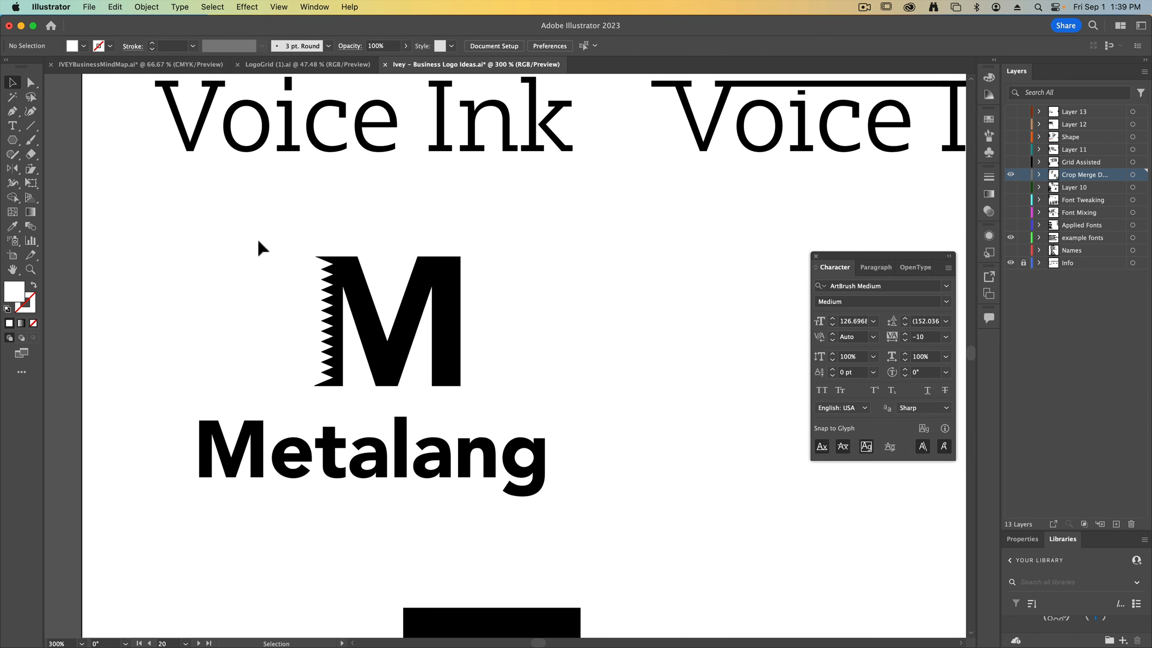
Step: Copy the triangle column to the M's right stem, pointing inward, and nudge it left to mirror the left notches
{"action": "left_click_drag", "start_coordinate": [312, 391], "coordinate": [458, 366]}
{"action": "left_click_drag", "start_coordinate": [480, 251], "coordinate": [446, 445]}
{"action": "key", "text": "Left"}
{"action": "key", "text": "Left"}
{"action": "key", "text": "Left"}
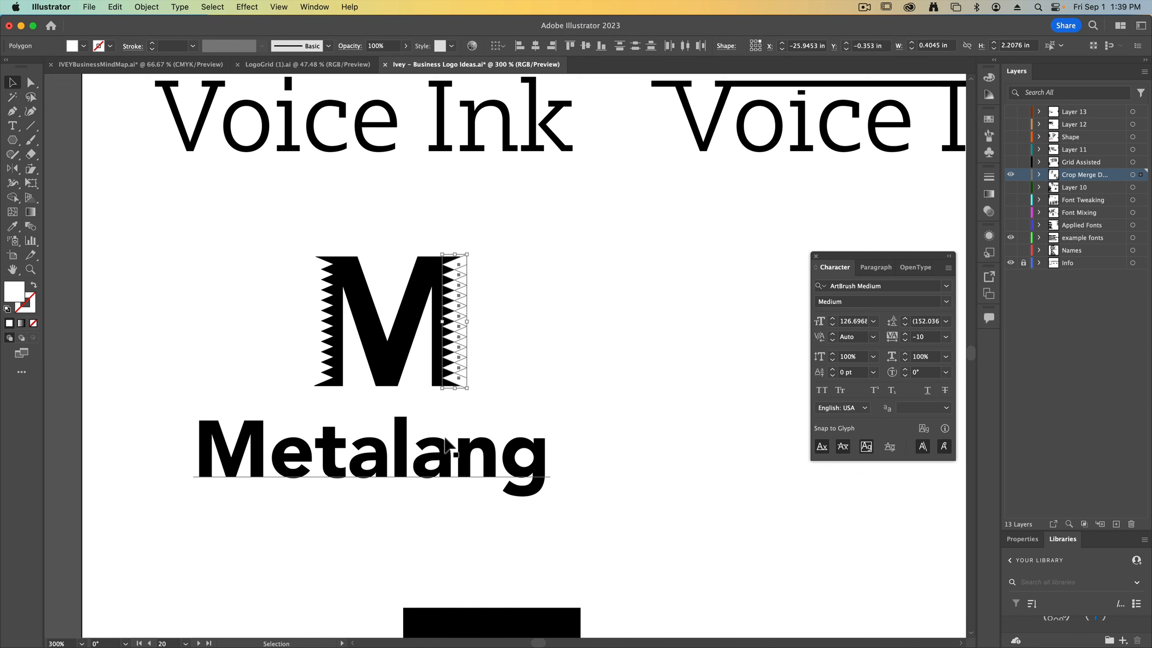
{"action": "left_click", "coordinate": [503, 397]}
Step: Enlarge the M together with both triangle columns until its base nearly touches the Metalang wordmark, leaving the wordmark unscaled
{"action": "left_click_drag", "start_coordinate": [239, 227], "coordinate": [459, 422]}
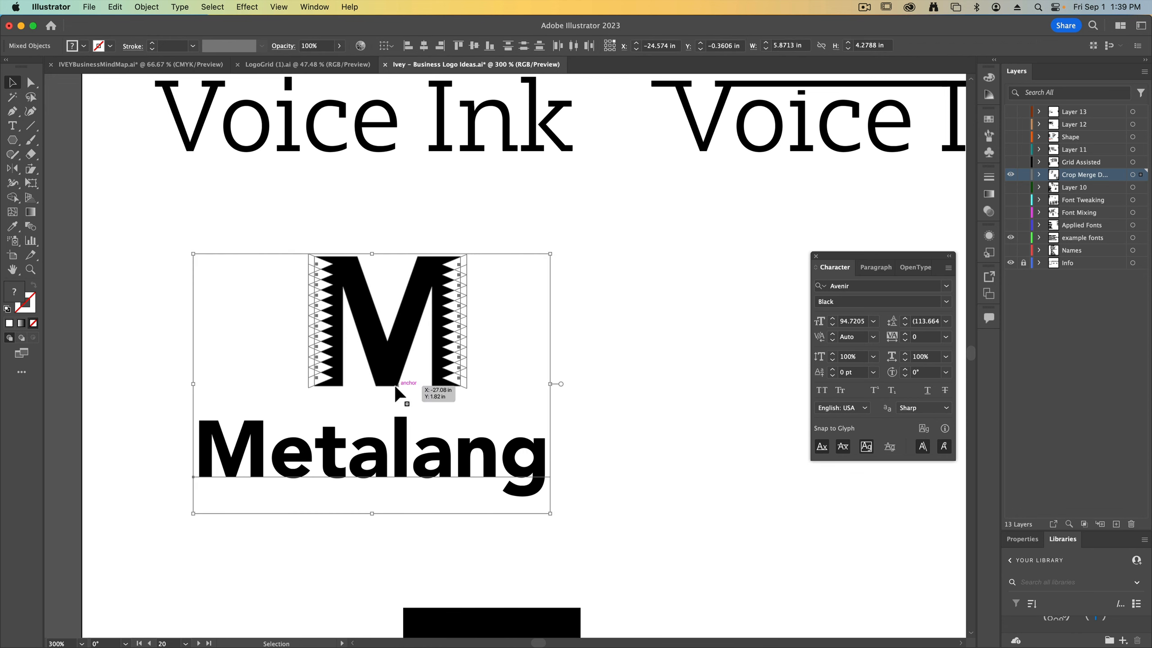
{"action": "left_click", "coordinate": [415, 442], "text": "shift"}
{"action": "left_click_drag", "start_coordinate": [389, 388], "coordinate": [388, 409]}
{"action": "left_click", "coordinate": [607, 449]}
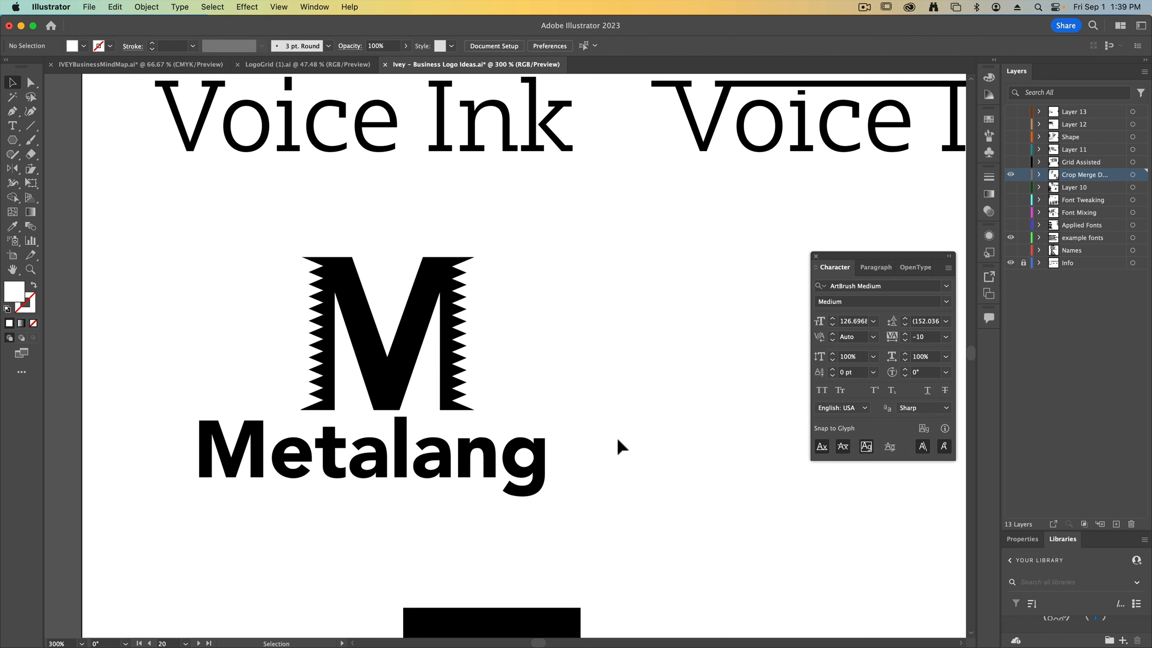
{"action": "key", "text": "super+minus"}
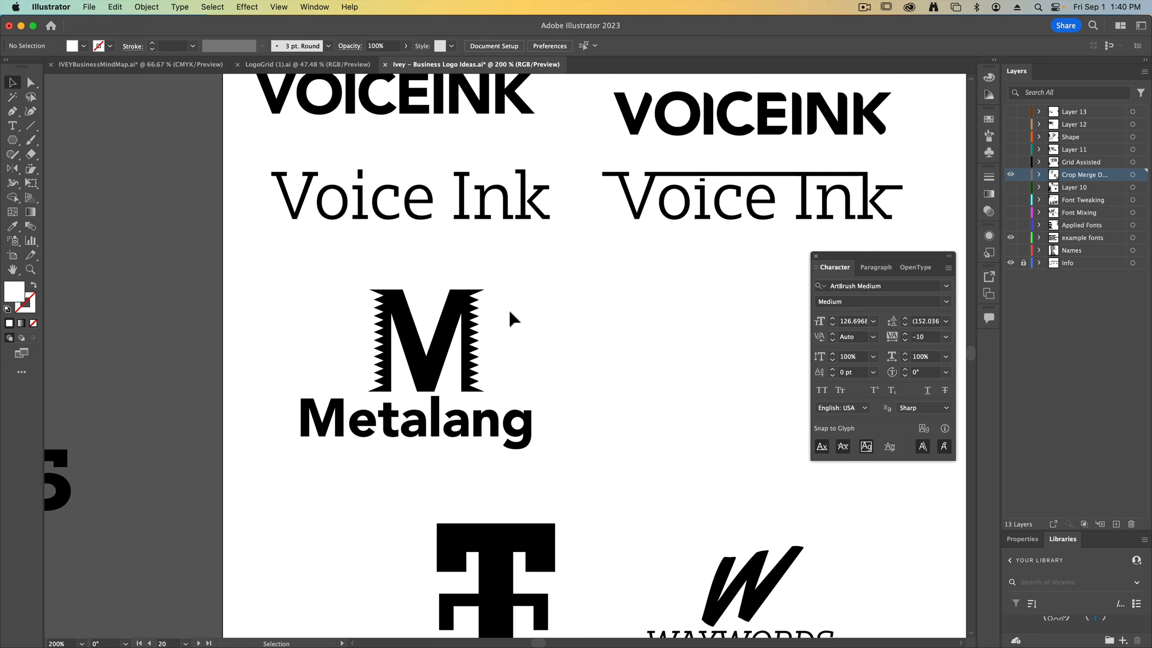
{"action": "key", "text": "super+plus"}
{"action": "key", "text": "super+plus"}
{"action": "left_click_drag", "start_coordinate": [511, 305], "coordinate": [547, 252]}
{"action": "left_click_drag", "start_coordinate": [415, 327], "coordinate": [408, 279]}
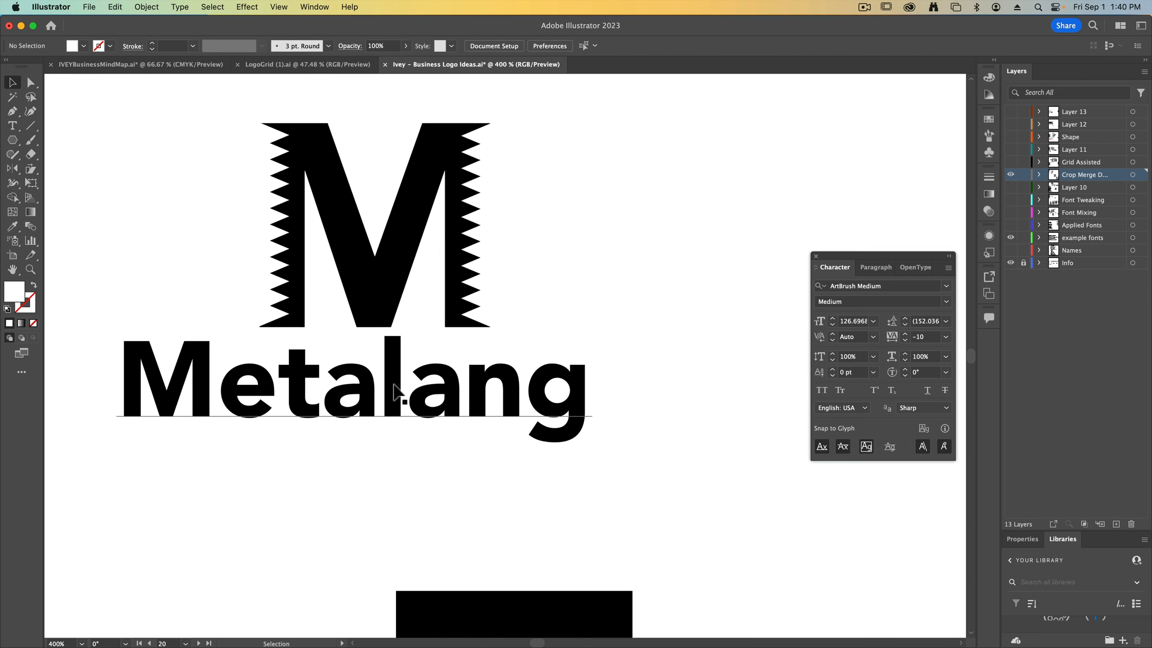
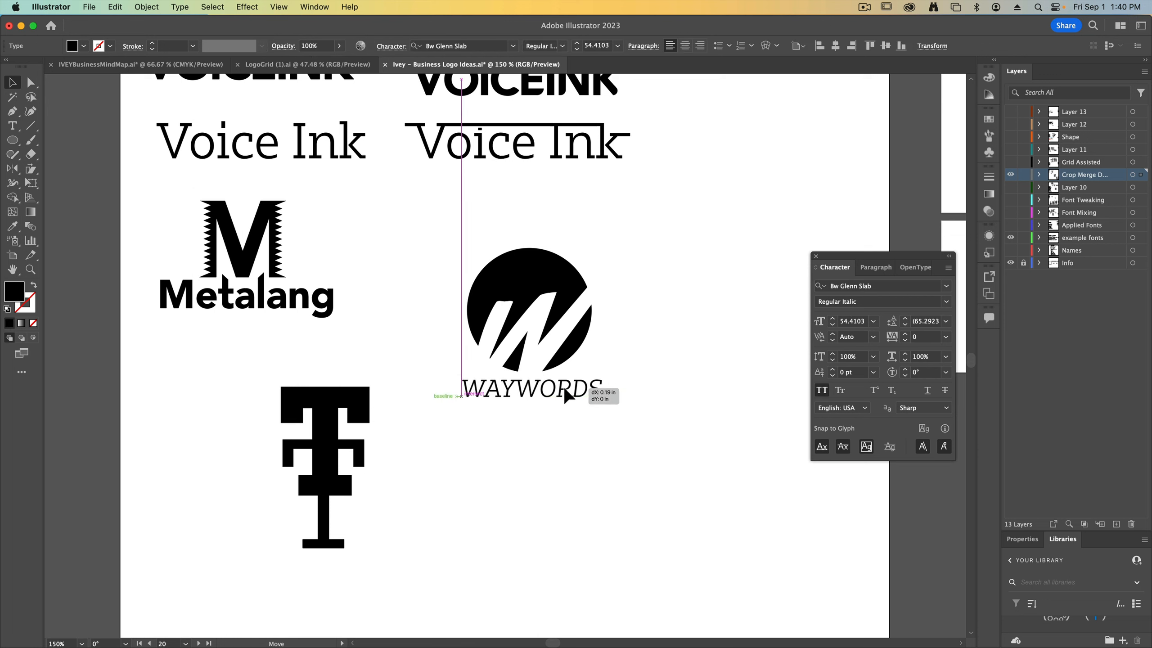
Step: Move the black circle, white W and WAYWORDS text together off the artboard onto the gray pasteboard at its left
{"action": "left_click", "coordinate": [585, 467]}
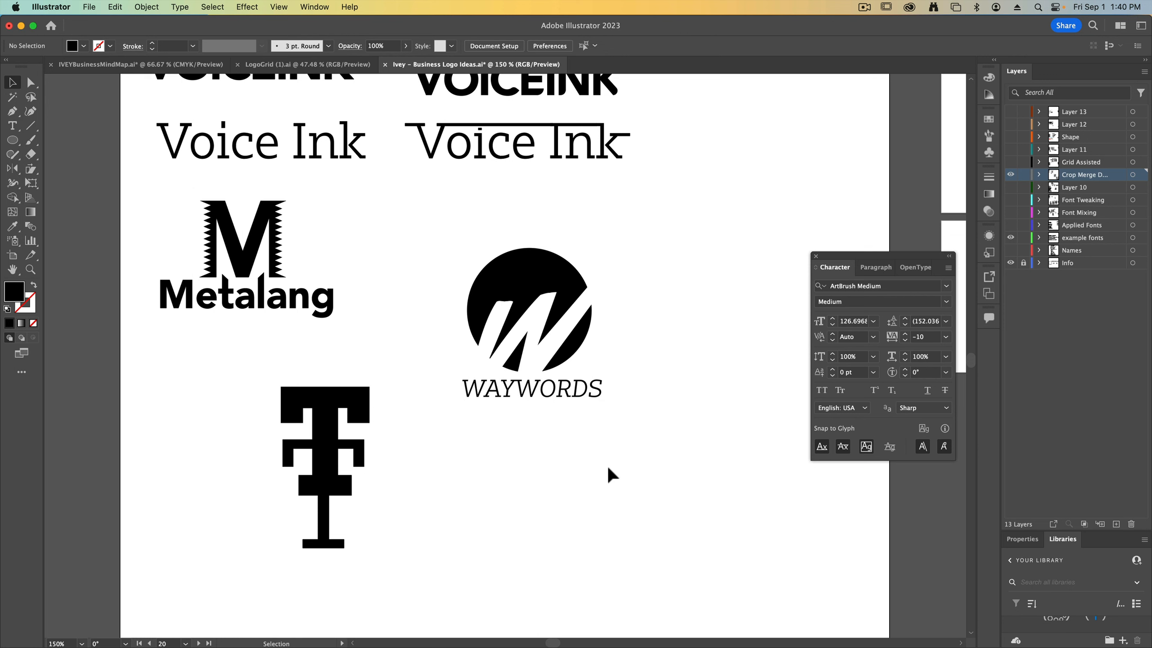
{"action": "left_click_drag", "start_coordinate": [607, 464], "coordinate": [543, 396]}
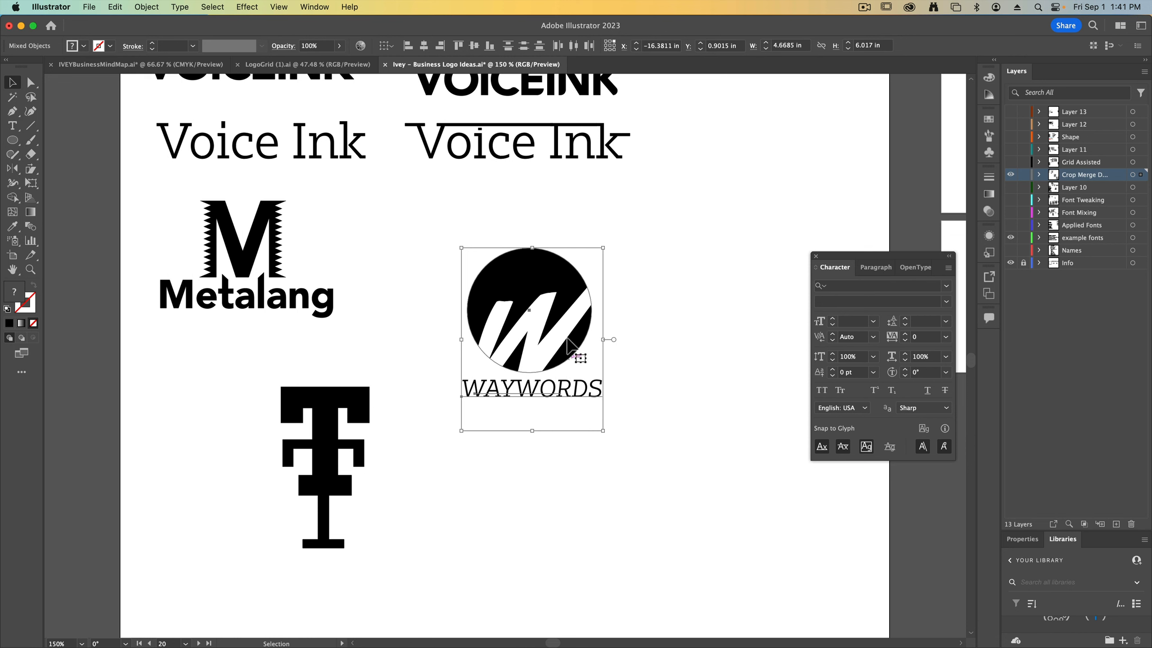
{"action": "left_click_drag", "start_coordinate": [578, 338], "coordinate": [392, 434]}
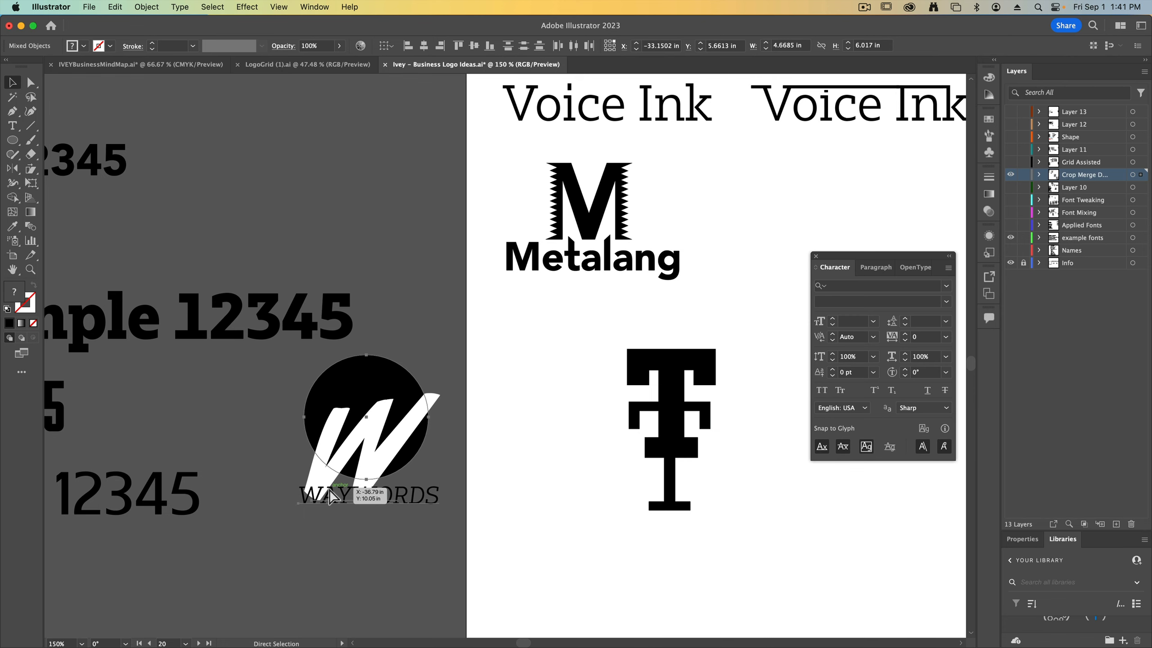
{"action": "key", "text": "super+z"}
{"action": "left_click_drag", "start_coordinate": [419, 407], "coordinate": [349, 459]}
{"action": "key", "text": "super+equal"}
{"action": "key", "text": "super+equal"}
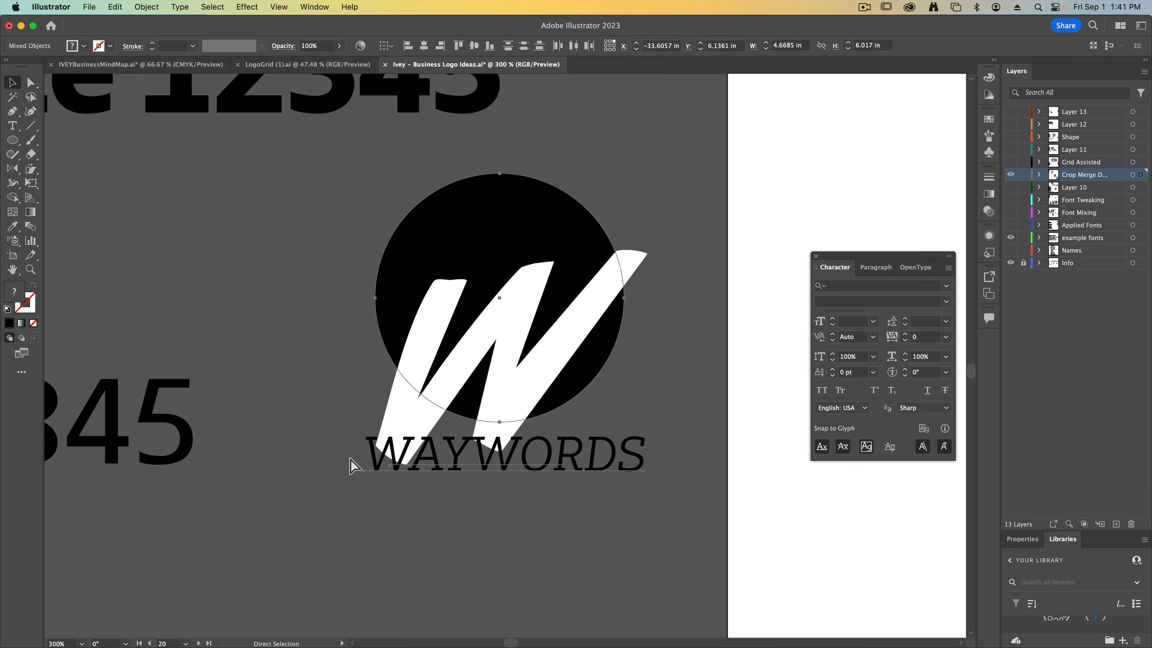
{"action": "left_click", "coordinate": [327, 295]}
Step: Convert the white W overlapping the black circle to outlines
{"action": "left_click", "coordinate": [445, 414]}
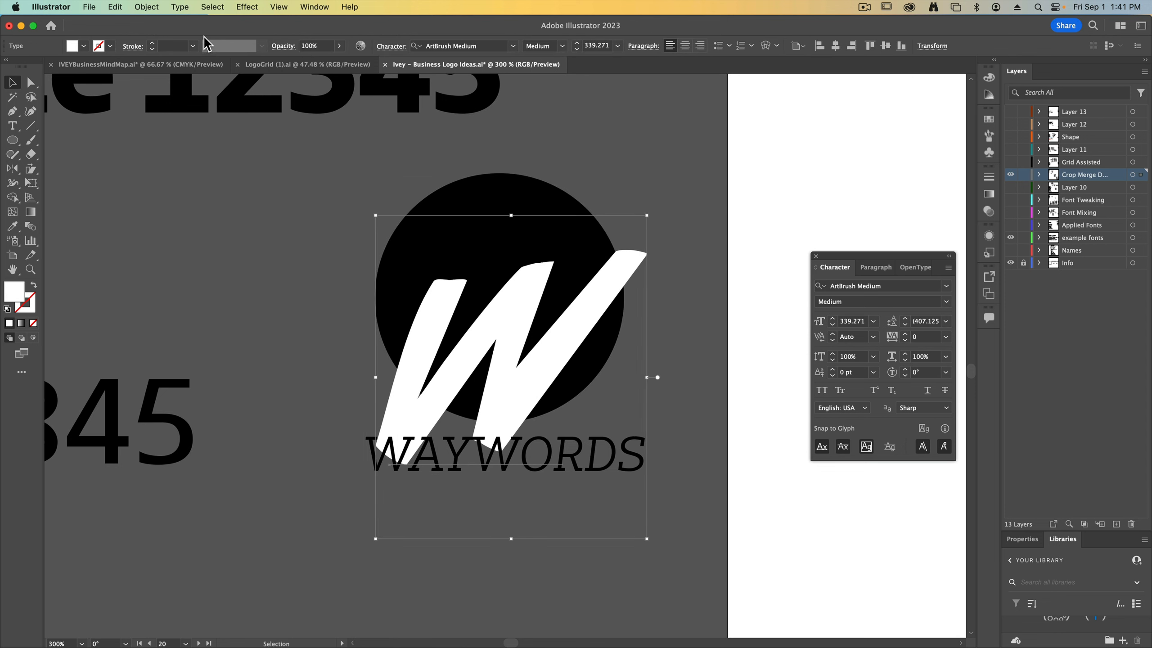
{"action": "left_click", "coordinate": [180, 7]}
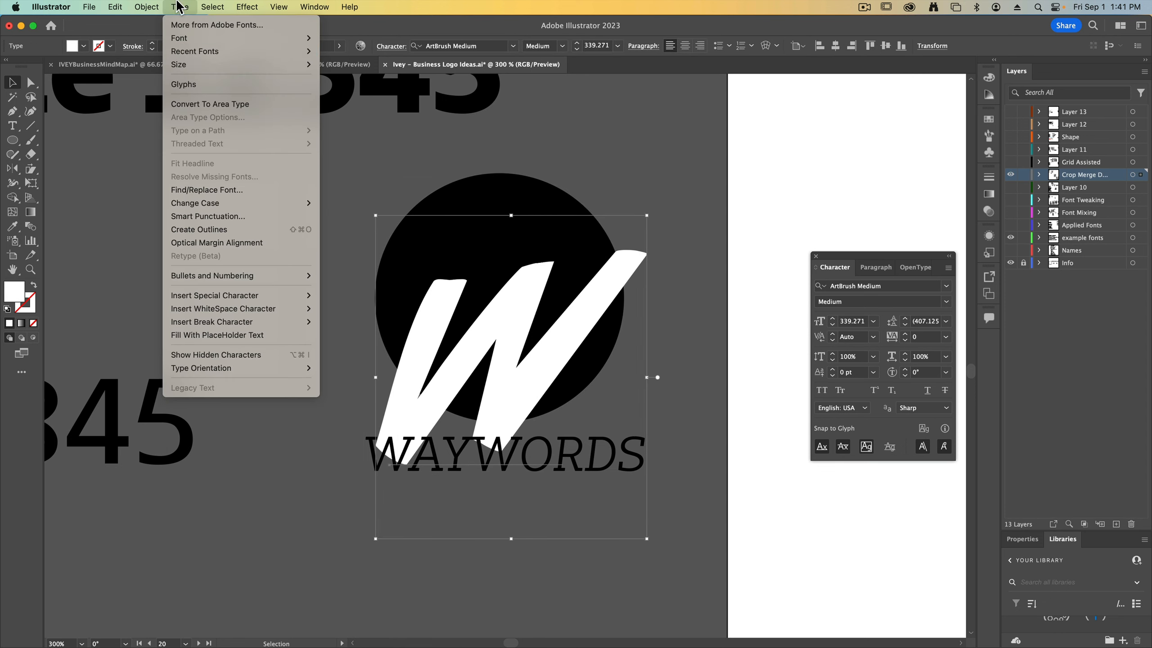
{"action": "left_click", "coordinate": [238, 229]}
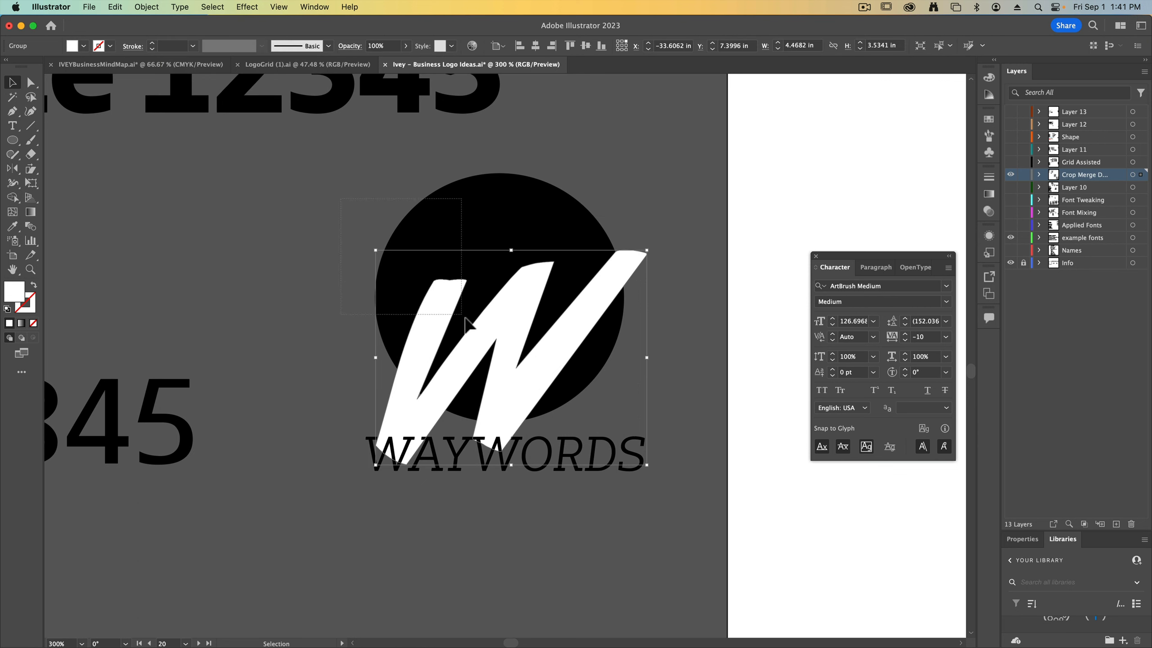
Step: Subtract the outlined W from the black circle with Pathfinder's Minus Front
{"action": "left_click_drag", "start_coordinate": [461, 316], "coordinate": [462, 316]}
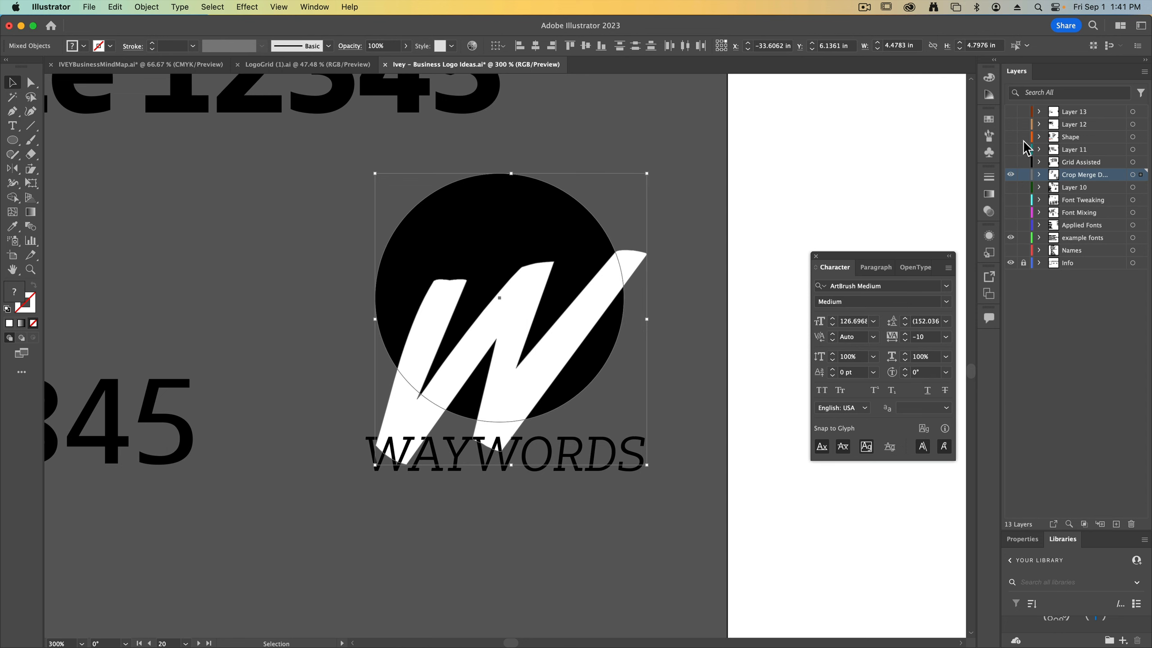
{"action": "left_click", "coordinate": [299, 6]}
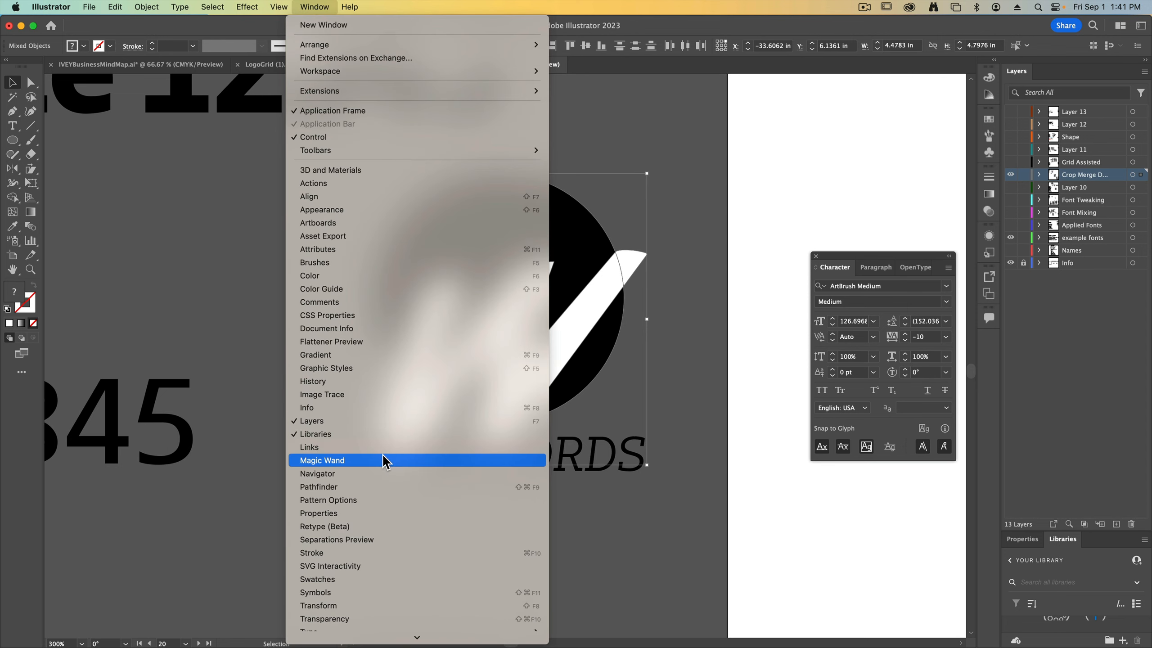
{"action": "left_click", "coordinate": [381, 487]}
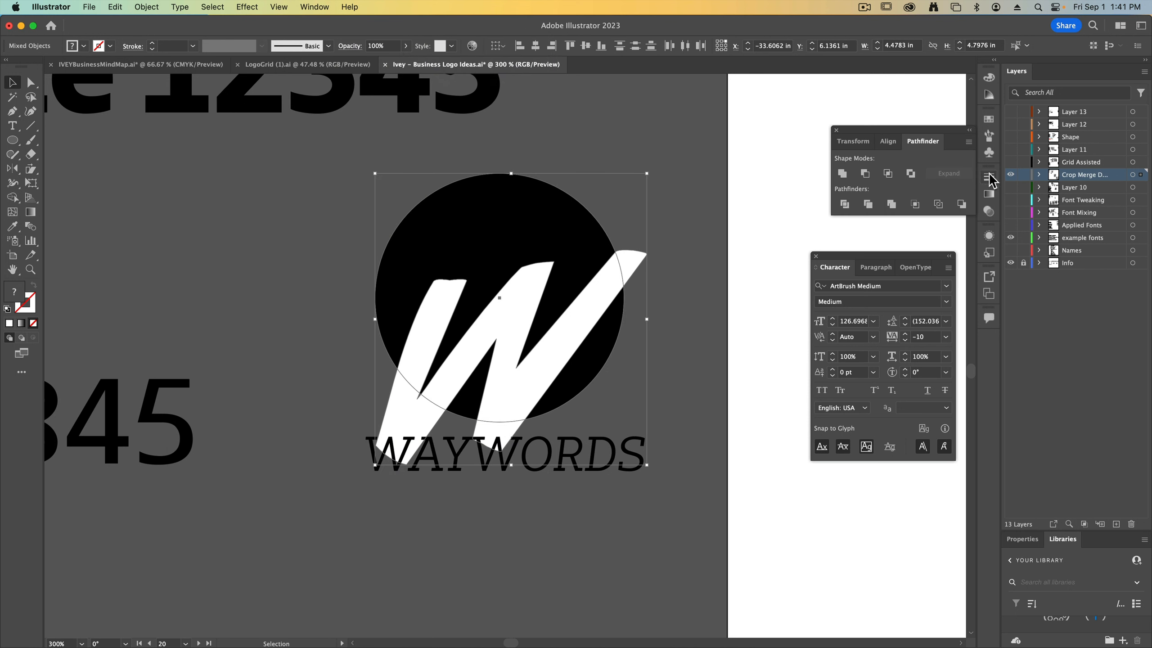
{"action": "left_click_drag", "start_coordinate": [919, 131], "coordinate": [721, 251]}
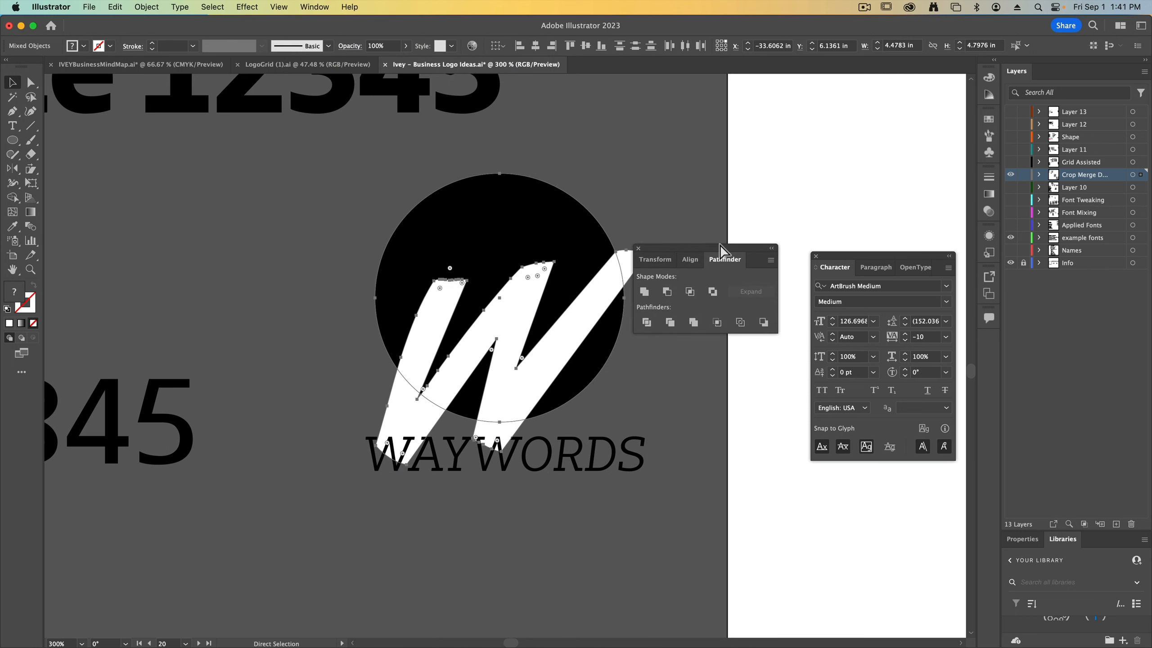
{"action": "key", "text": "super+equal"}
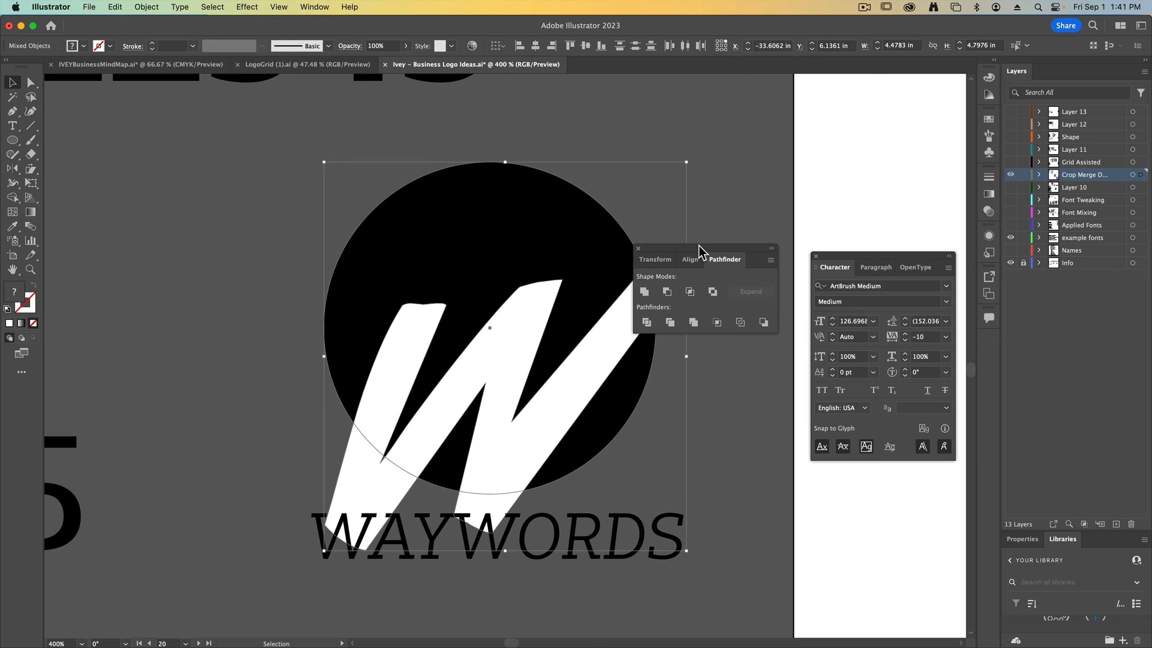
{"action": "left_click_drag", "start_coordinate": [698, 251], "coordinate": [736, 246]}
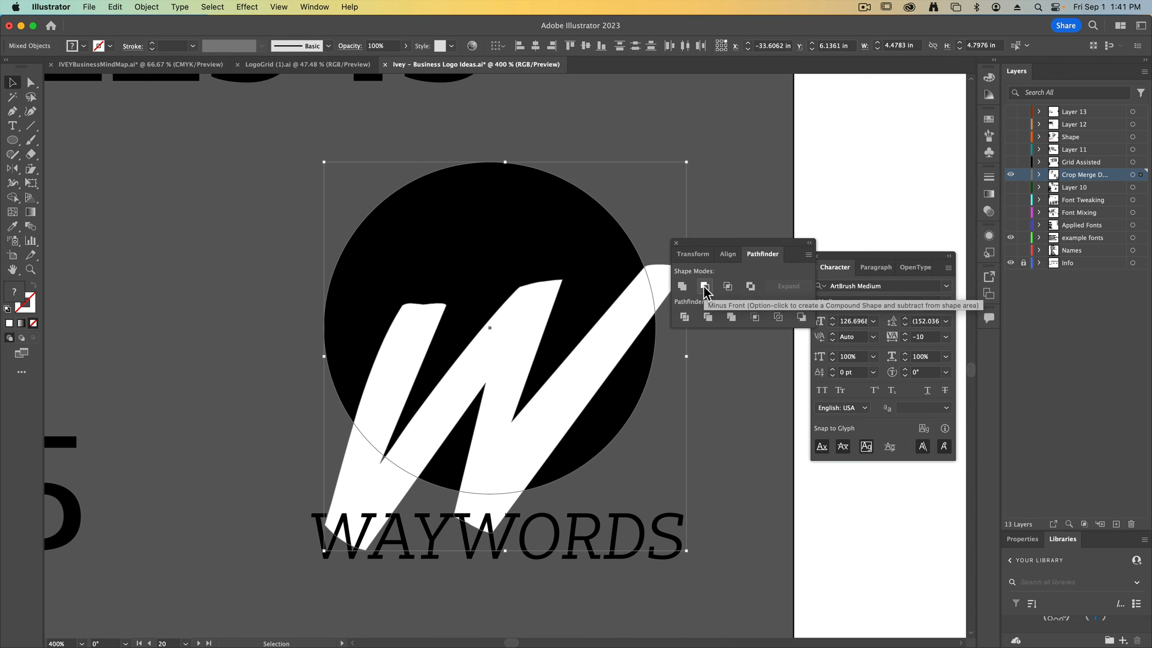
{"action": "left_click", "coordinate": [704, 287]}
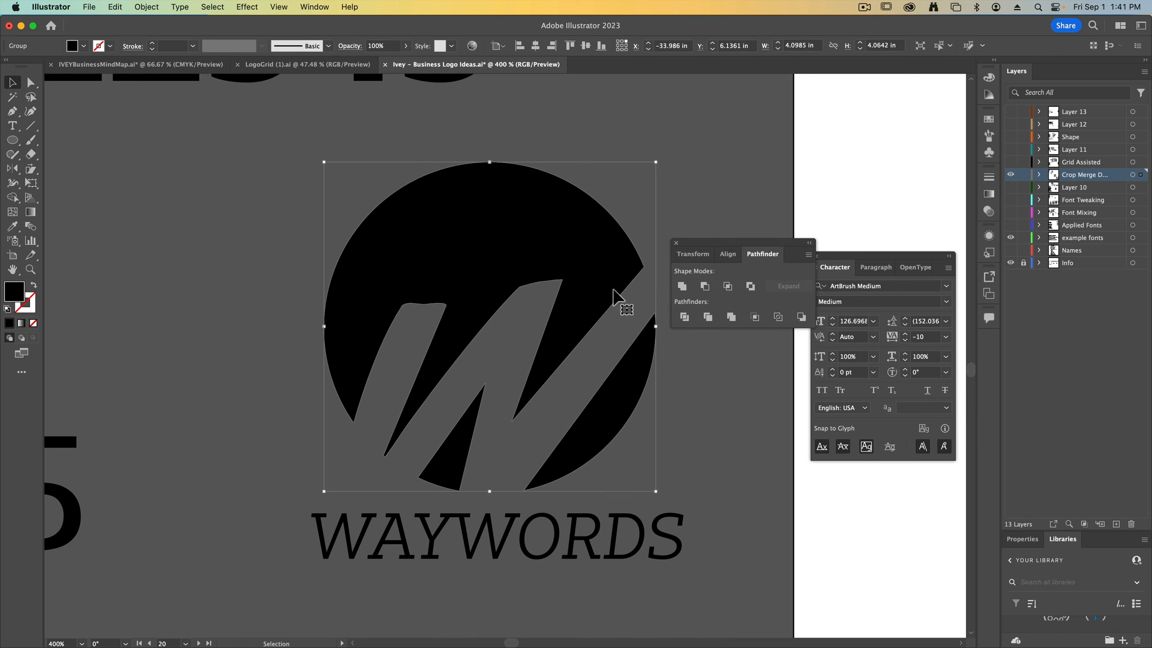
{"action": "left_click", "coordinate": [280, 250]}
Step: Move the cut-out circle and WAYWORDS text back onto the artboard, to the right of the Metalang logo
{"action": "key", "text": "super+minus"}
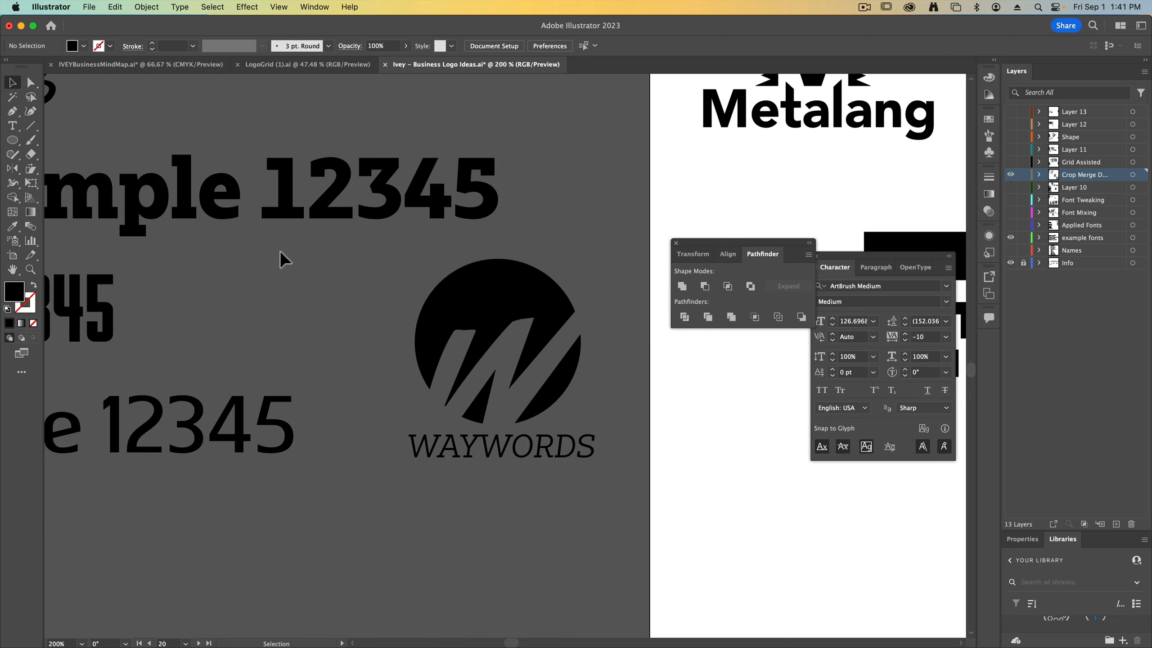
{"action": "key", "text": "space"}
{"action": "left_click_drag", "start_coordinate": [360, 287], "coordinate": [405, 396]}
{"action": "key", "text": "space"}
{"action": "left_click_drag", "start_coordinate": [455, 367], "coordinate": [250, 374]}
{"action": "left_click_drag", "start_coordinate": [229, 334], "coordinate": [469, 370]}
{"action": "key", "text": "space"}
{"action": "left_click", "coordinate": [561, 447]}
{"action": "mouse_move", "coordinate": [556, 467]}
{"action": "left_mouse_down"}
{"action": "mouse_move", "coordinate": [412, 319]}
{"action": "mouse_move", "coordinate": [493, 428]}
{"action": "left_mouse_up"}
{"action": "key", "text": "space"}
{"action": "mouse_move", "coordinate": [477, 386]}
{"action": "left_mouse_down"}
{"action": "mouse_move", "coordinate": [439, 322]}
{"action": "mouse_move", "coordinate": [472, 232]}
{"action": "left_mouse_up"}
{"action": "left_click", "coordinate": [525, 508]}
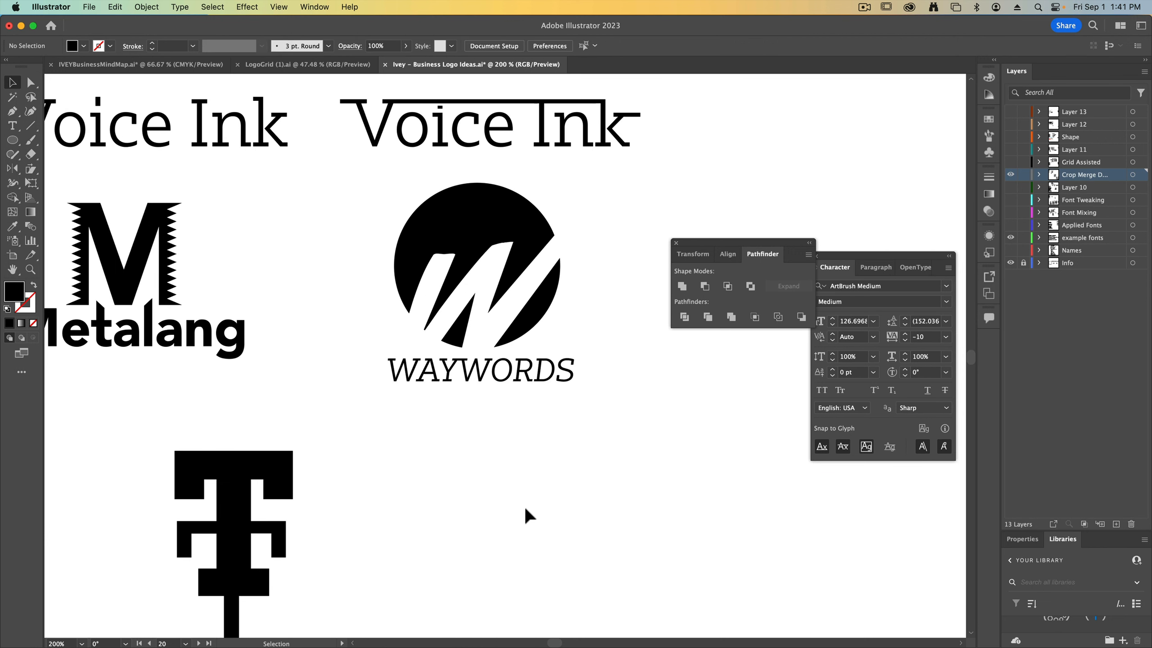
Step: Move the stacked T symbol slightly left and down below Metalang and convert its letters to outlines
{"action": "left_click_drag", "start_coordinate": [474, 546], "coordinate": [540, 373]}
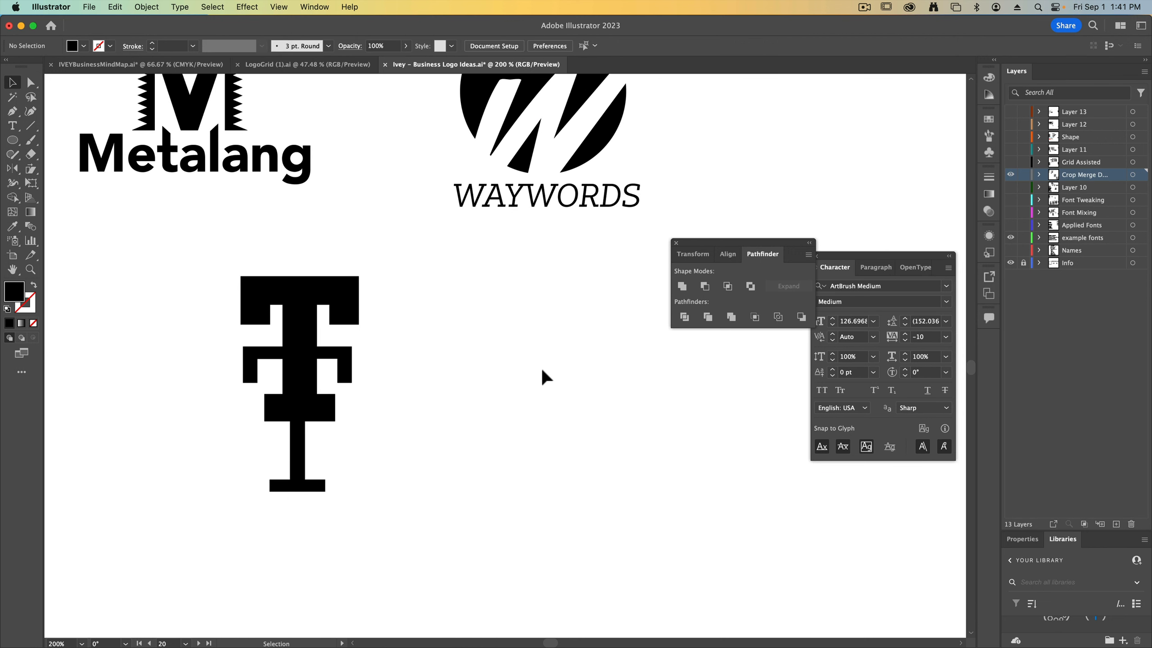
{"action": "left_click_drag", "start_coordinate": [451, 479], "coordinate": [178, 268]}
{"action": "left_click_drag", "start_coordinate": [276, 325], "coordinate": [205, 337]}
{"action": "key", "text": "super+shift+o"}
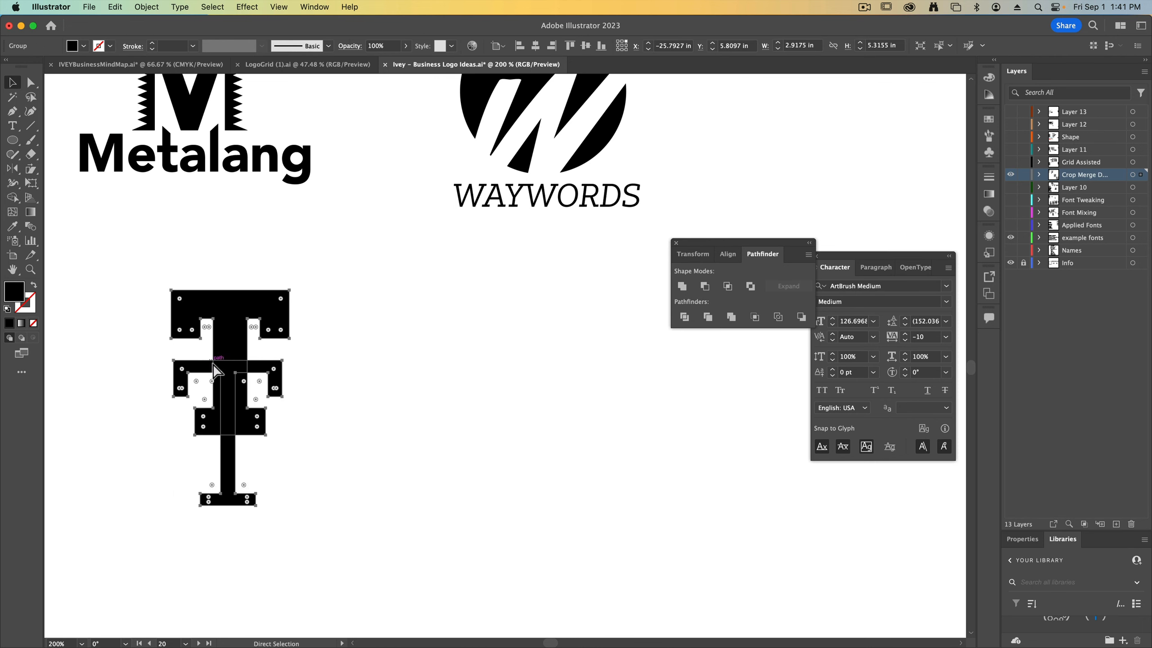
{"action": "left_click", "coordinate": [61, 173]}
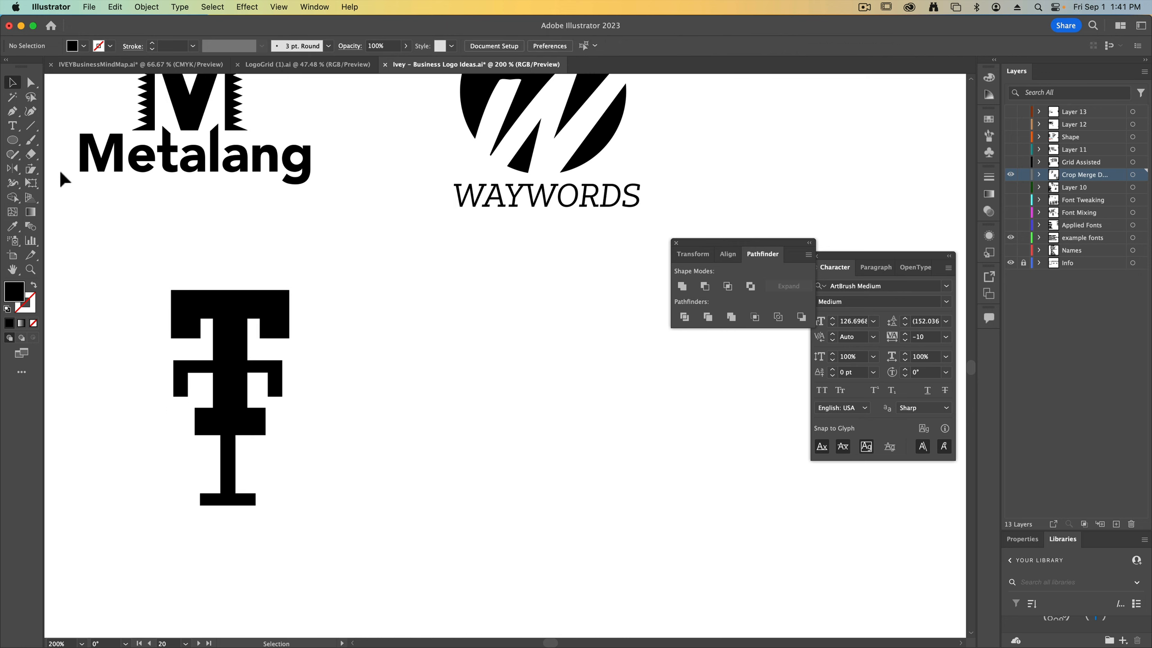
Step: Draw a downward-pointing black triangle with the Polygon tool over the stacked T symbol, about 6.88 in wide and 5.96 in high
{"action": "left_click_drag", "start_coordinate": [7, 145], "coordinate": [74, 183]}
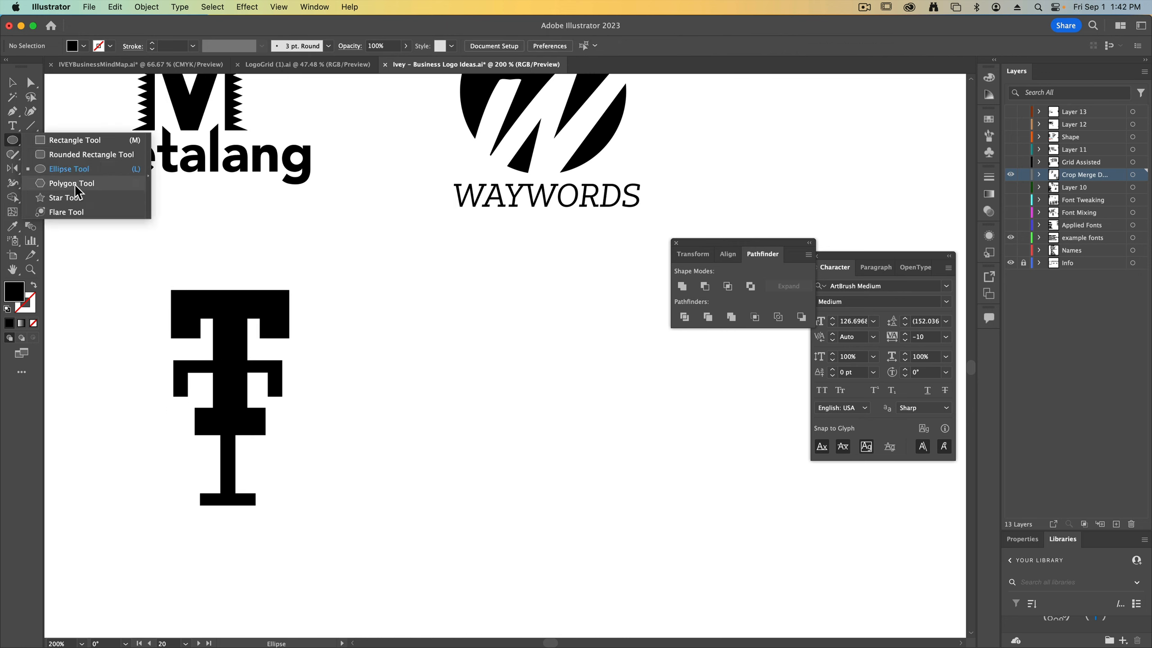
{"action": "left_click_drag", "start_coordinate": [189, 344], "coordinate": [298, 290]}
{"action": "left_click", "coordinate": [11, 85]}
{"action": "left_click_drag", "start_coordinate": [300, 220], "coordinate": [116, 389]}
{"action": "left_click_drag", "start_coordinate": [195, 384], "coordinate": [238, 391]}
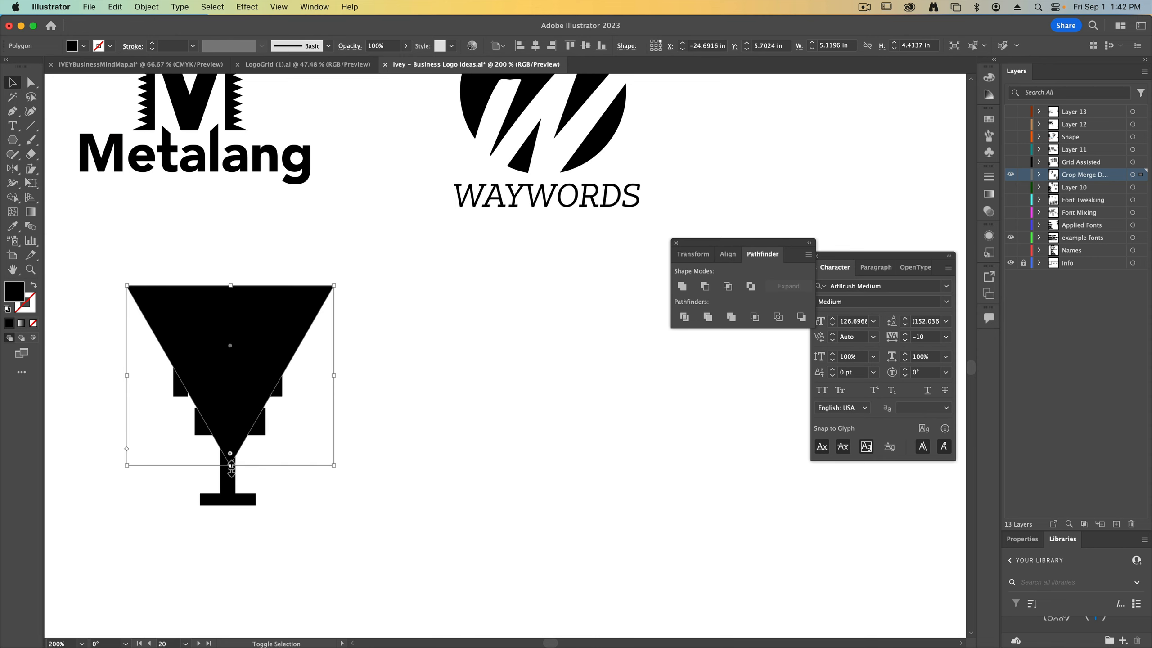
{"action": "left_click_drag", "start_coordinate": [231, 466], "coordinate": [231, 541]}
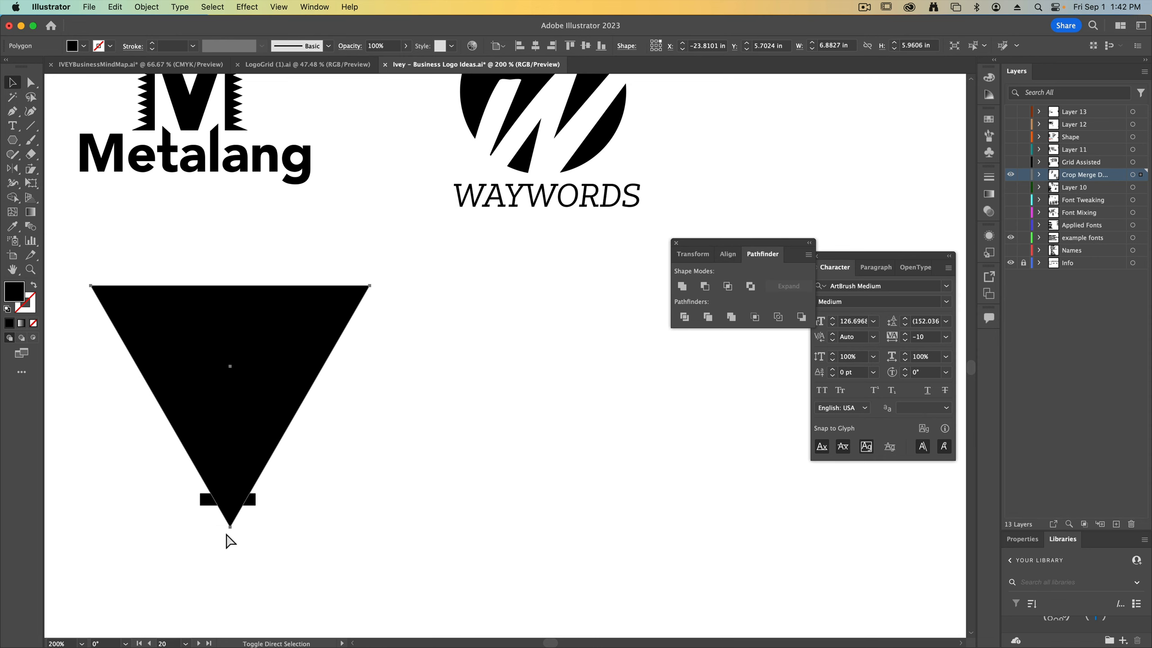
Step: Fill the stacked T white in front of the triangle and lower it so its foot extends past the triangle's tip
{"action": "left_click", "coordinate": [225, 459]}
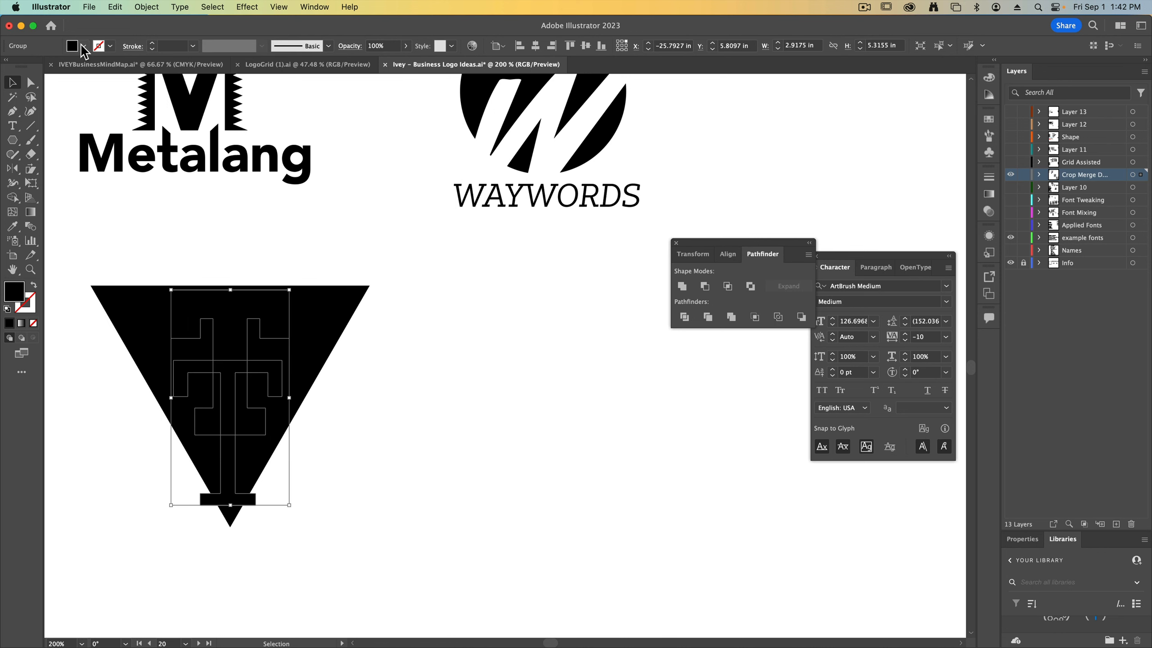
{"action": "left_click", "coordinate": [84, 46]}
{"action": "left_click", "coordinate": [25, 67]}
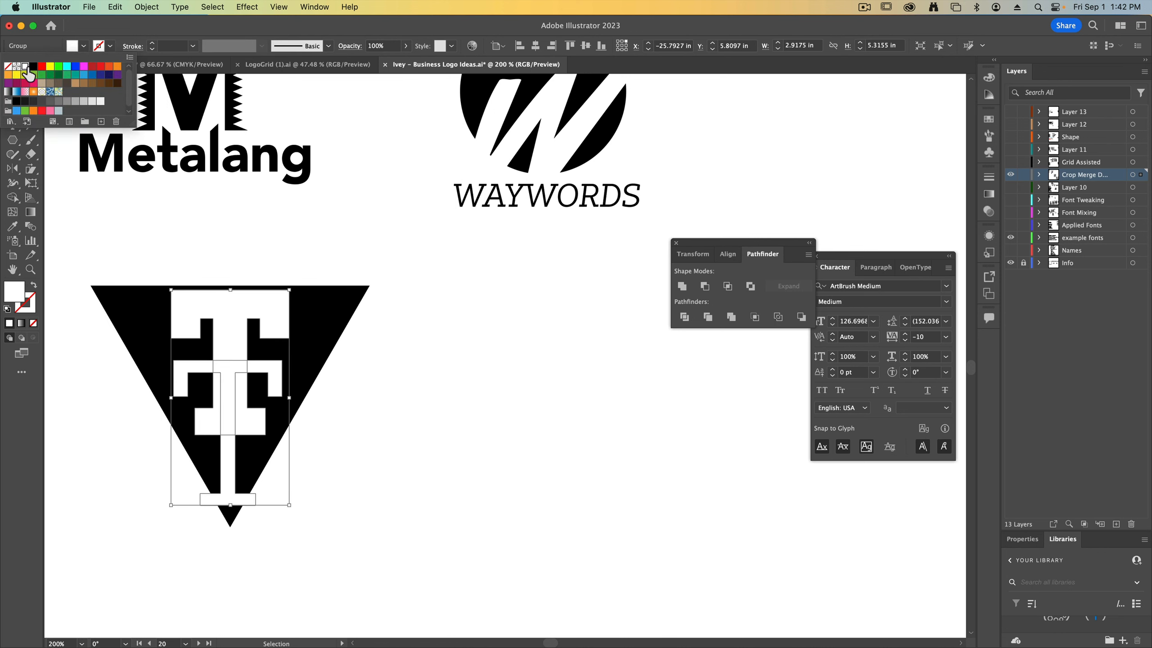
{"action": "left_click", "coordinate": [442, 381]}
{"action": "left_click", "coordinate": [430, 391]}
{"action": "left_click_drag", "start_coordinate": [412, 447], "coordinate": [495, 375]}
{"action": "mouse_move", "coordinate": [338, 282]}
{"action": "left_mouse_down"}
{"action": "mouse_move", "coordinate": [319, 267]}
{"action": "mouse_move", "coordinate": [322, 280]}
{"action": "left_mouse_up"}
{"action": "left_click", "coordinate": [480, 424]}
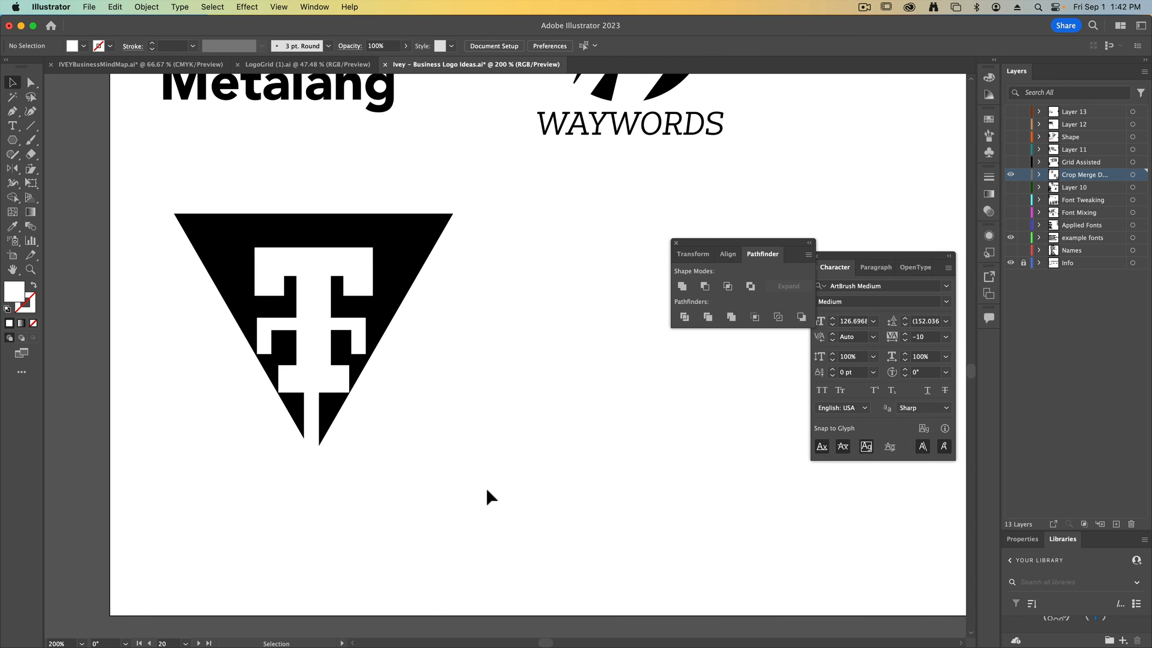
Step: Recolor the stacked T symbol red to distinguish it from the black triangle and white background
{"action": "left_click_drag", "start_coordinate": [460, 491], "coordinate": [220, 245]}
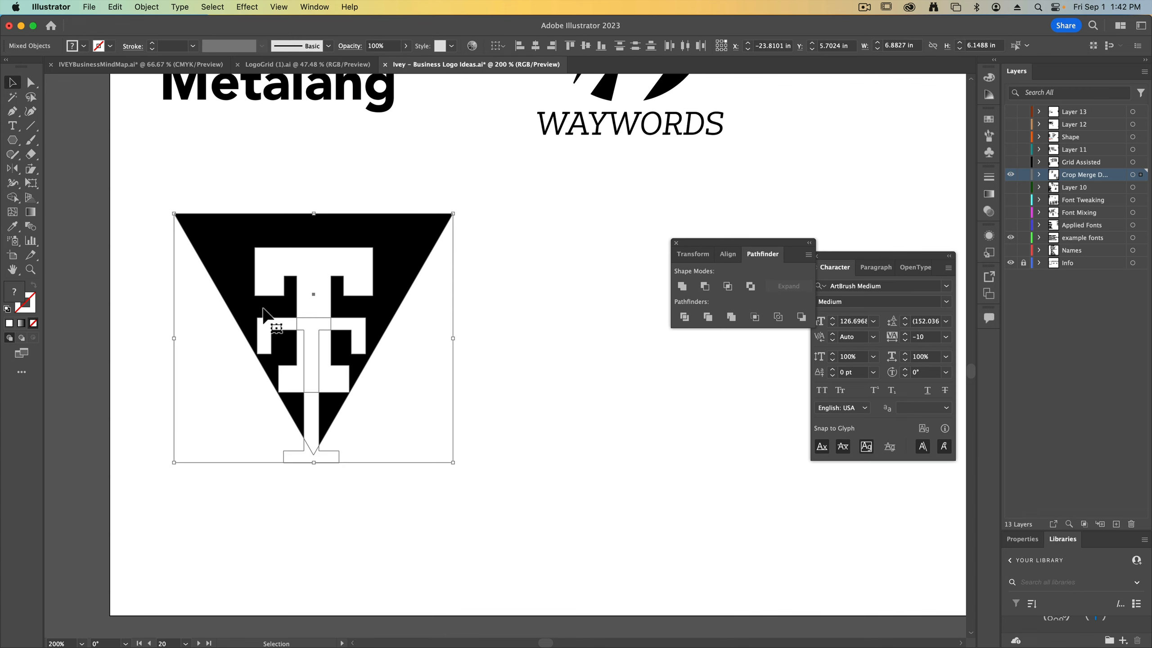
{"action": "left_click", "coordinate": [541, 377]}
{"action": "left_click", "coordinate": [326, 349]}
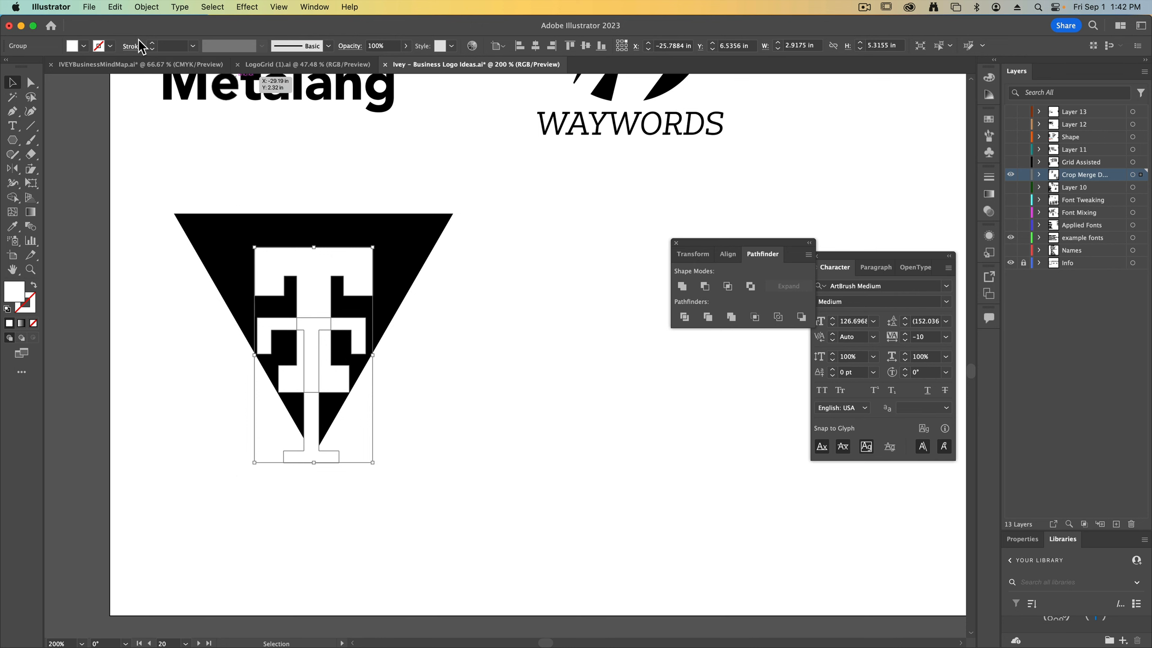
{"action": "left_click", "coordinate": [93, 46]}
{"action": "left_click", "coordinate": [42, 72]}
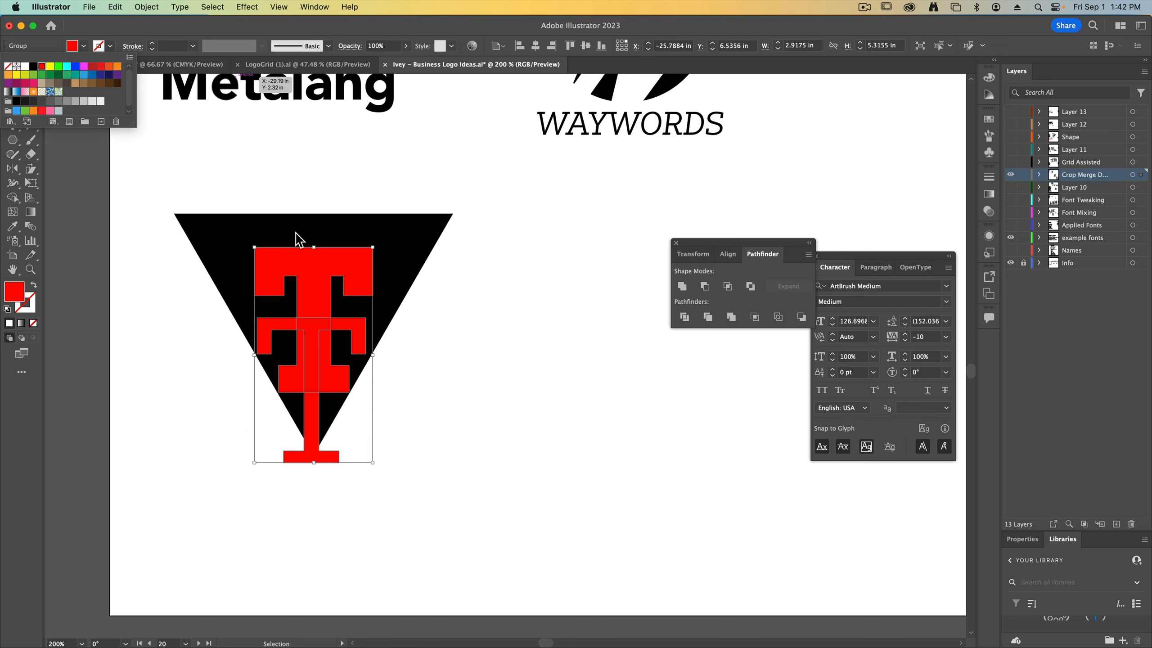
{"action": "left_click", "coordinate": [426, 368]}
{"action": "left_click", "coordinate": [429, 394]}
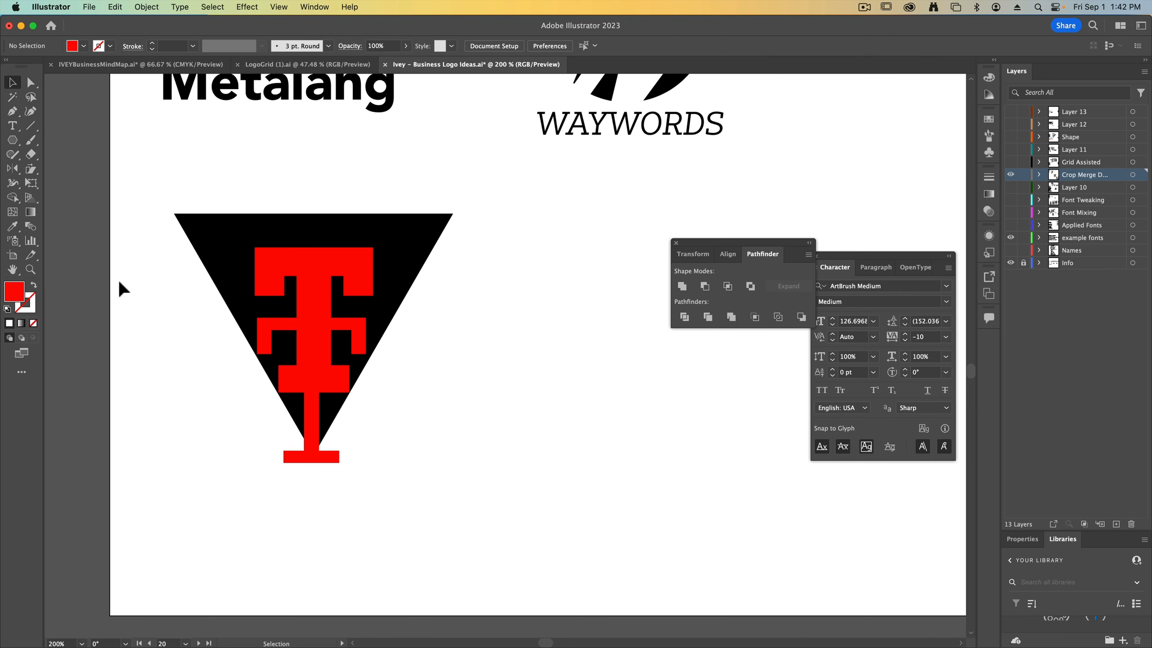
Step: Cut the red stacked T out of the triangle with Shape Builder, removing the leftover foot below the tip as well
{"action": "scroll", "coordinate": [117, 277], "scroll_direction": "up", "scroll_amount": 2}
{"action": "left_click_drag", "start_coordinate": [604, 545], "coordinate": [318, 241]}
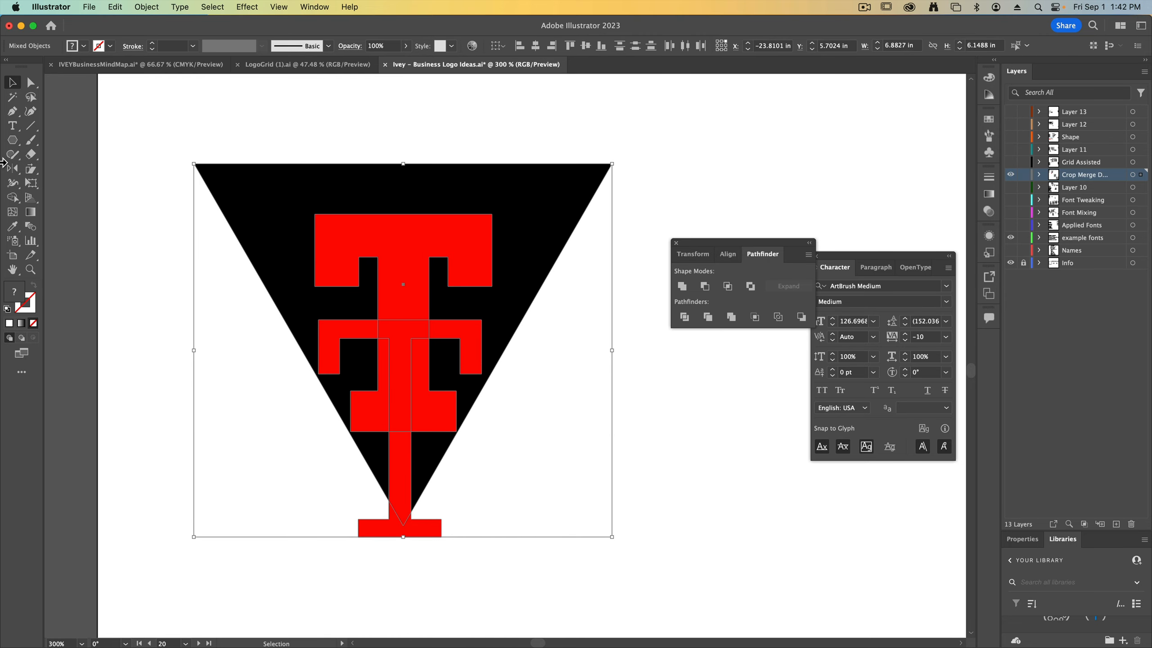
{"action": "left_click", "coordinate": [16, 157]}
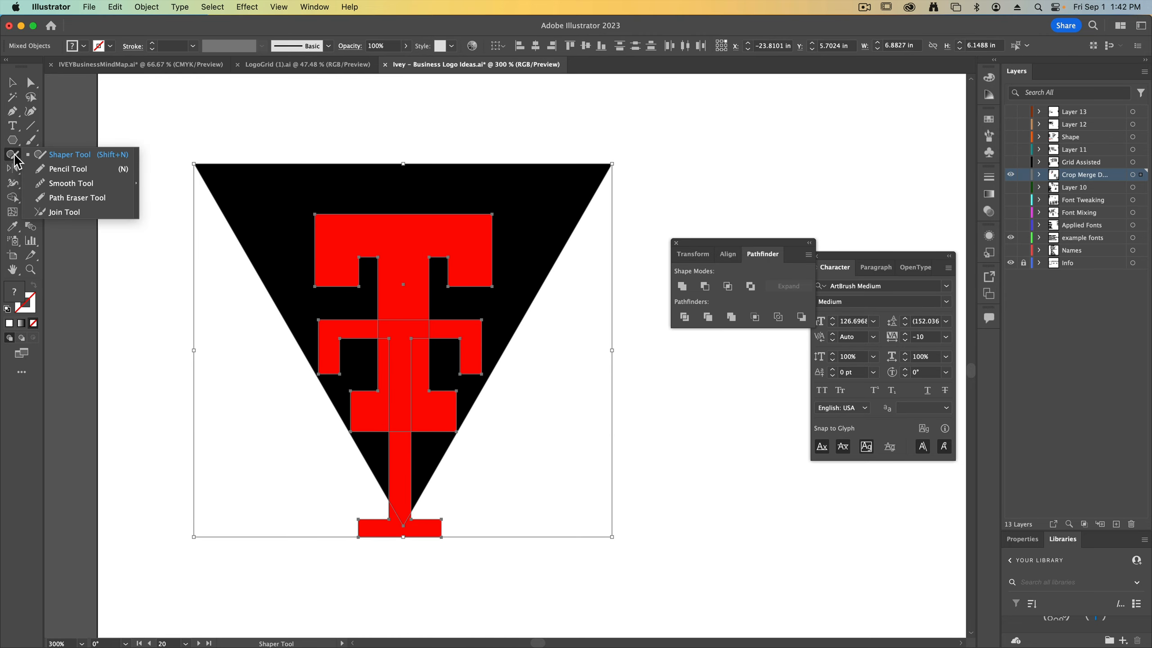
{"action": "left_click", "coordinate": [12, 199]}
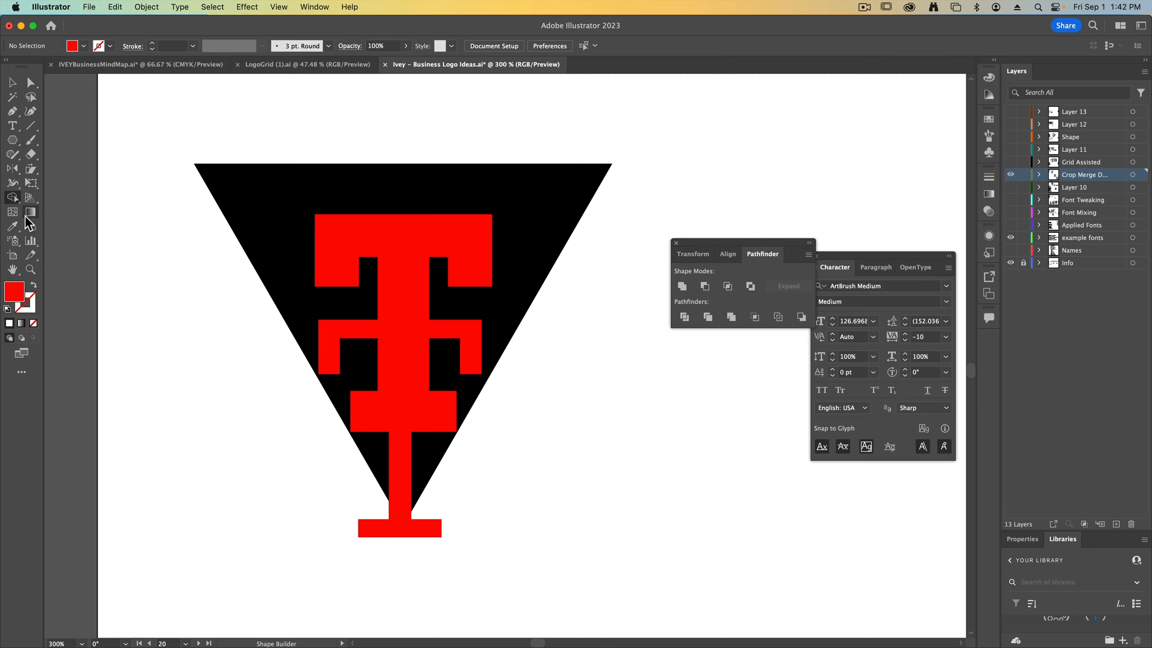
{"action": "left_click_drag", "start_coordinate": [199, 206], "coordinate": [619, 530]}
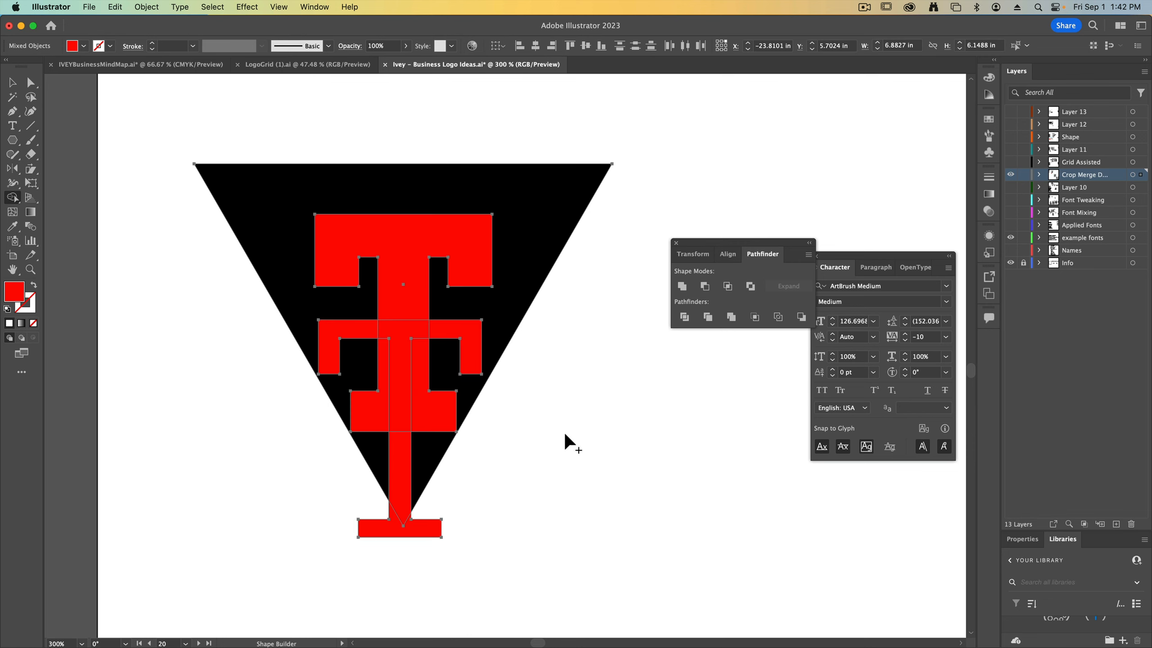
{"action": "mouse_move", "coordinate": [403, 264]}
{"action": "left_mouse_down"}
{"action": "mouse_move", "coordinate": [403, 351]}
{"action": "mouse_move", "coordinate": [442, 325]}
{"action": "mouse_move", "coordinate": [406, 355]}
{"action": "mouse_move", "coordinate": [375, 331]}
{"action": "mouse_move", "coordinate": [415, 386]}
{"action": "mouse_move", "coordinate": [398, 443]}
{"action": "mouse_move", "coordinate": [406, 511]}
{"action": "left_mouse_up"}
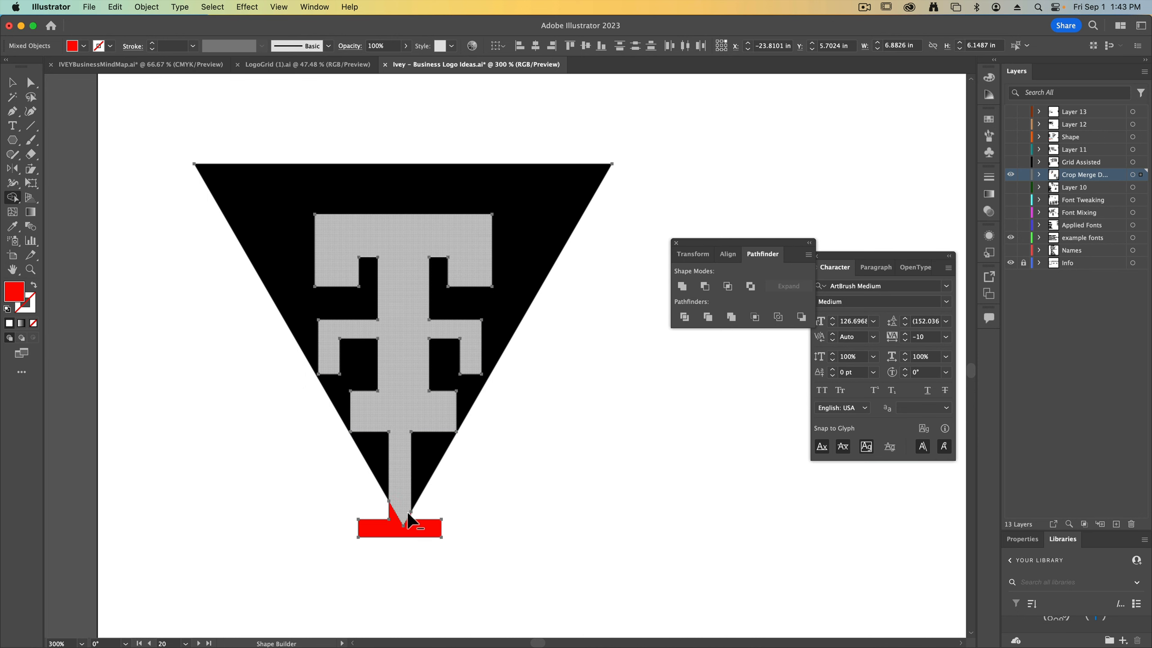
{"action": "left_click", "coordinate": [416, 528], "text": "alt"}
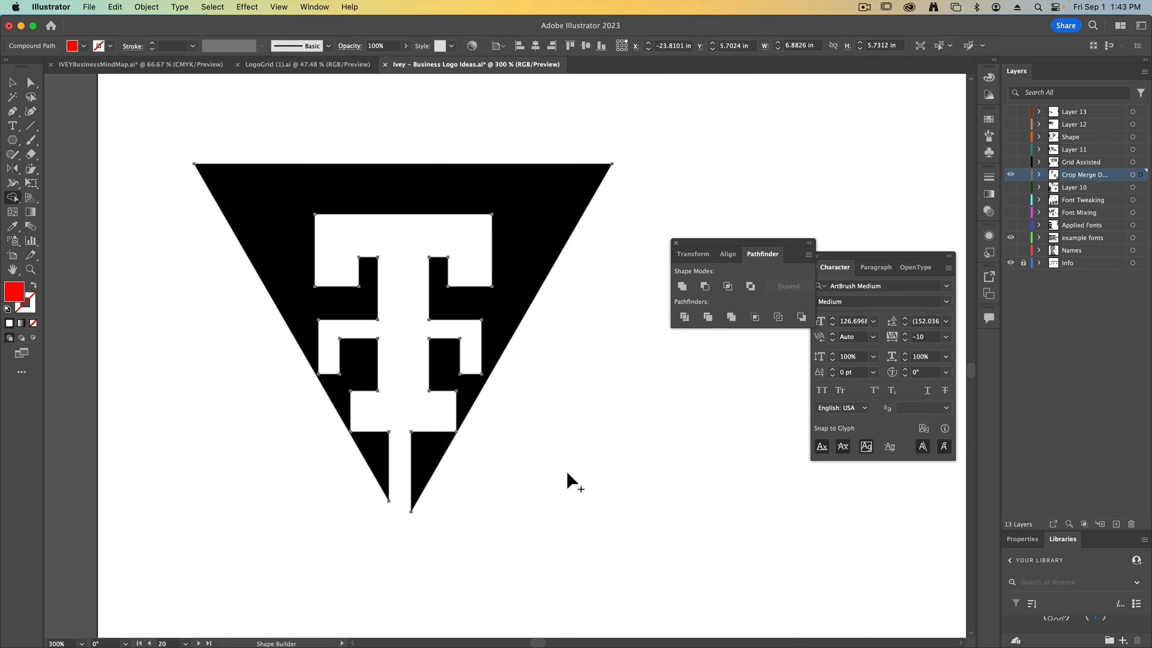
{"action": "key", "text": "super+minus"}
{"action": "key", "text": "super+minus"}
{"action": "key", "text": "super+minus"}
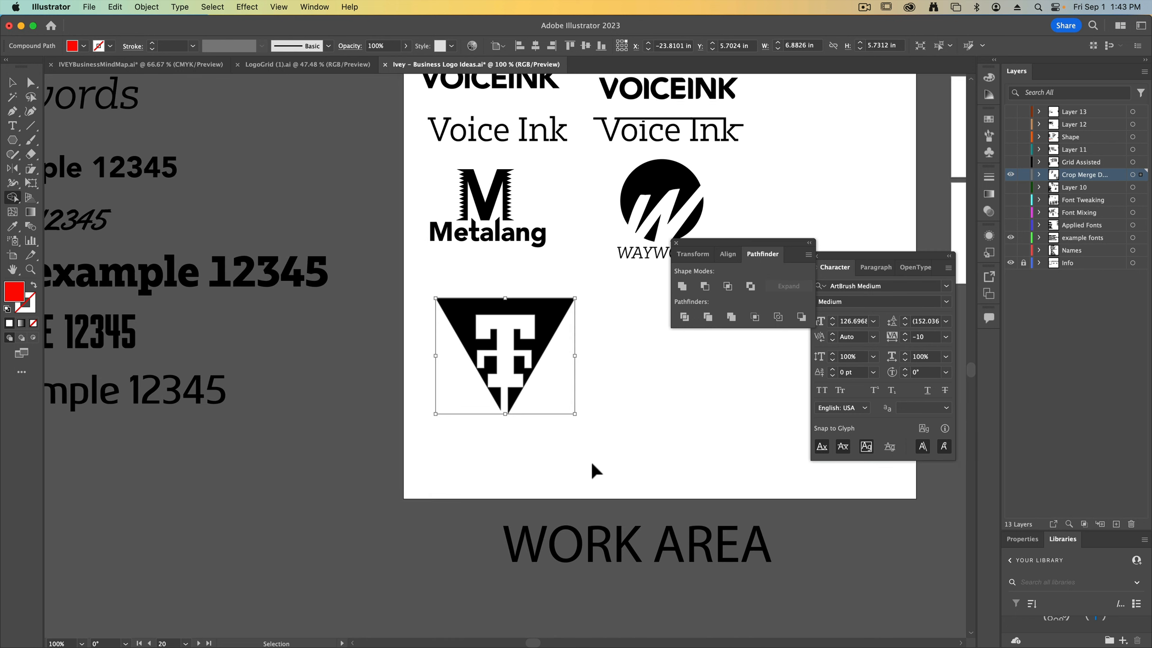
{"action": "key", "text": "super+shift+a"}
{"action": "key", "text": "v"}
Step: Place a copy of the TYPE TONGUE text from the name list directly below the triangle symbol
{"action": "scroll", "coordinate": [594, 472], "scroll_direction": "right", "scroll_amount": 8}
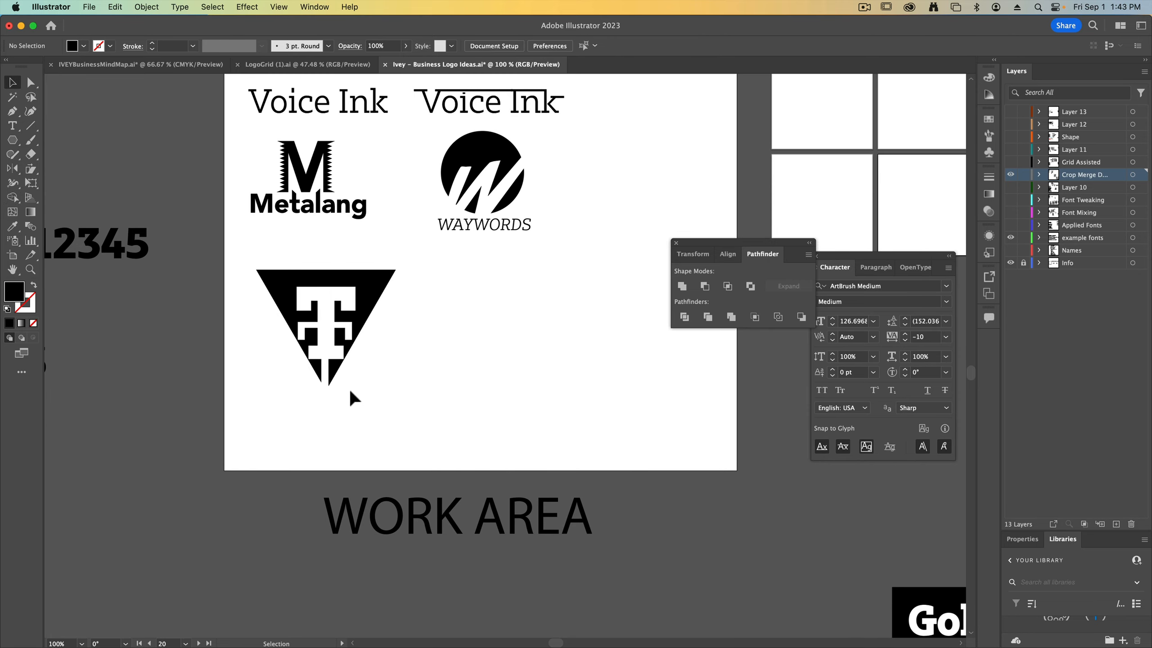
{"action": "left_click_drag", "start_coordinate": [381, 347], "coordinate": [397, 427]}
{"action": "key", "text": "super+minus"}
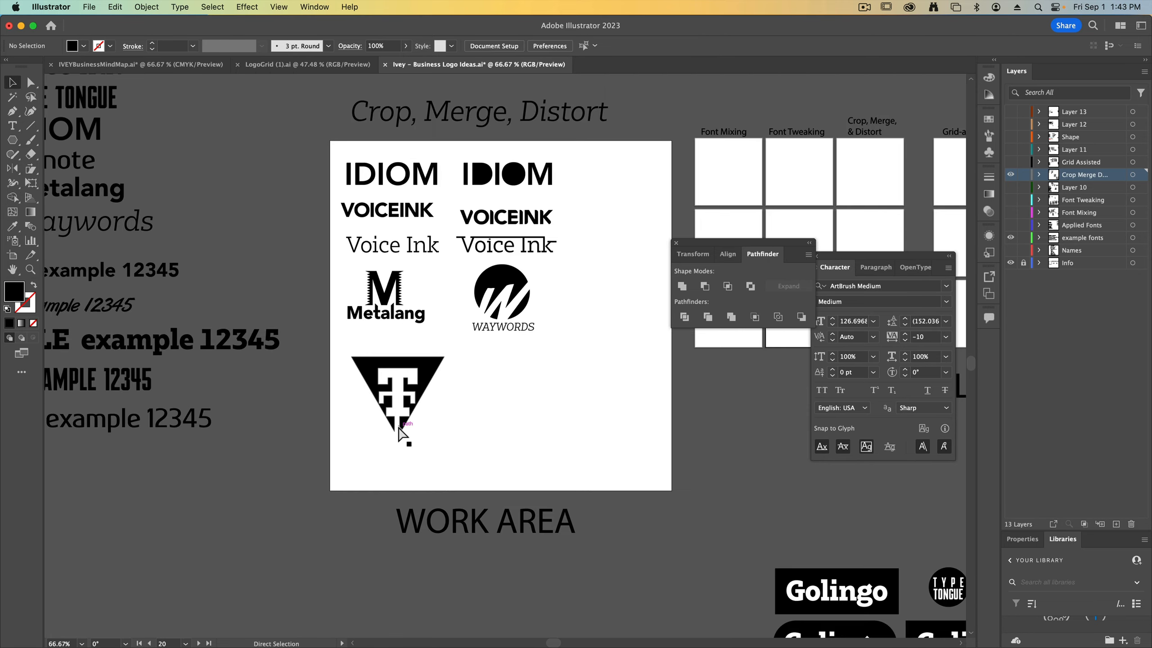
{"action": "left_click_drag", "start_coordinate": [160, 244], "coordinate": [268, 293]}
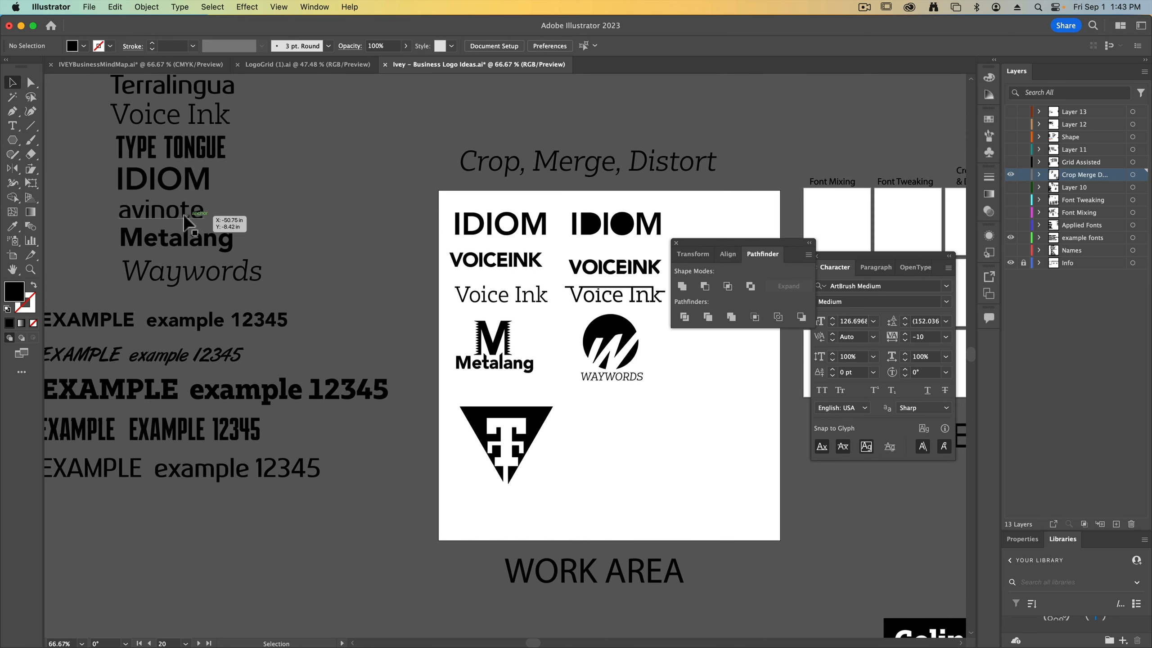
{"action": "scroll", "coordinate": [281, 213], "scroll_direction": "up", "scroll_amount": 3}
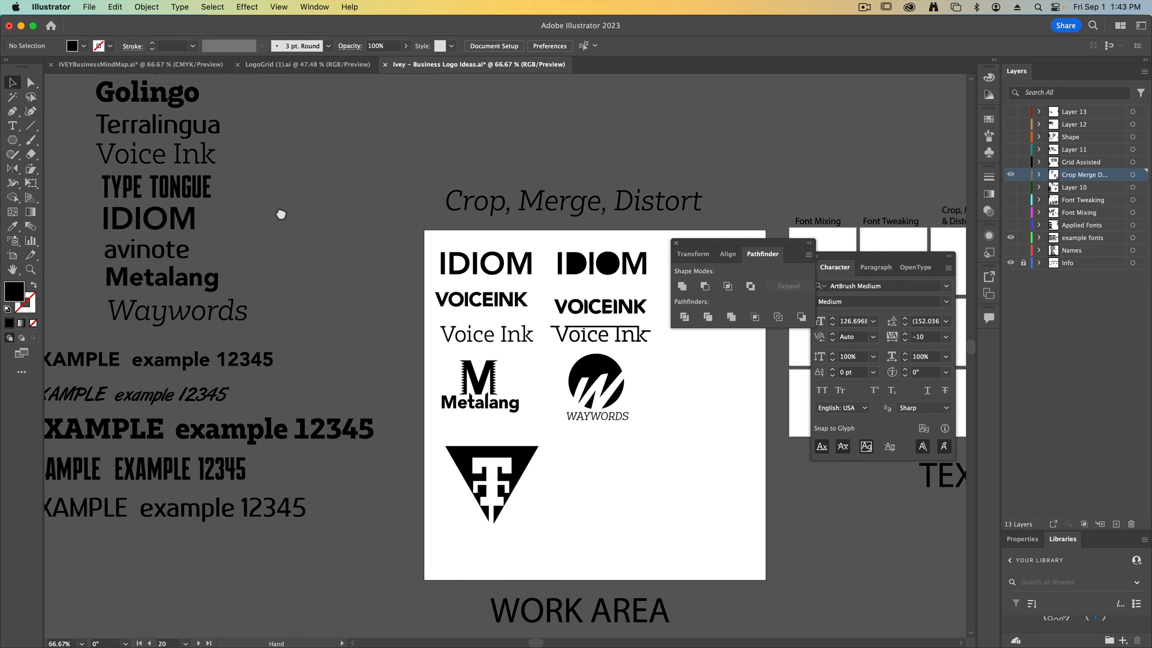
{"action": "scroll", "coordinate": [226, 247], "scroll_direction": "up", "scroll_amount": 2}
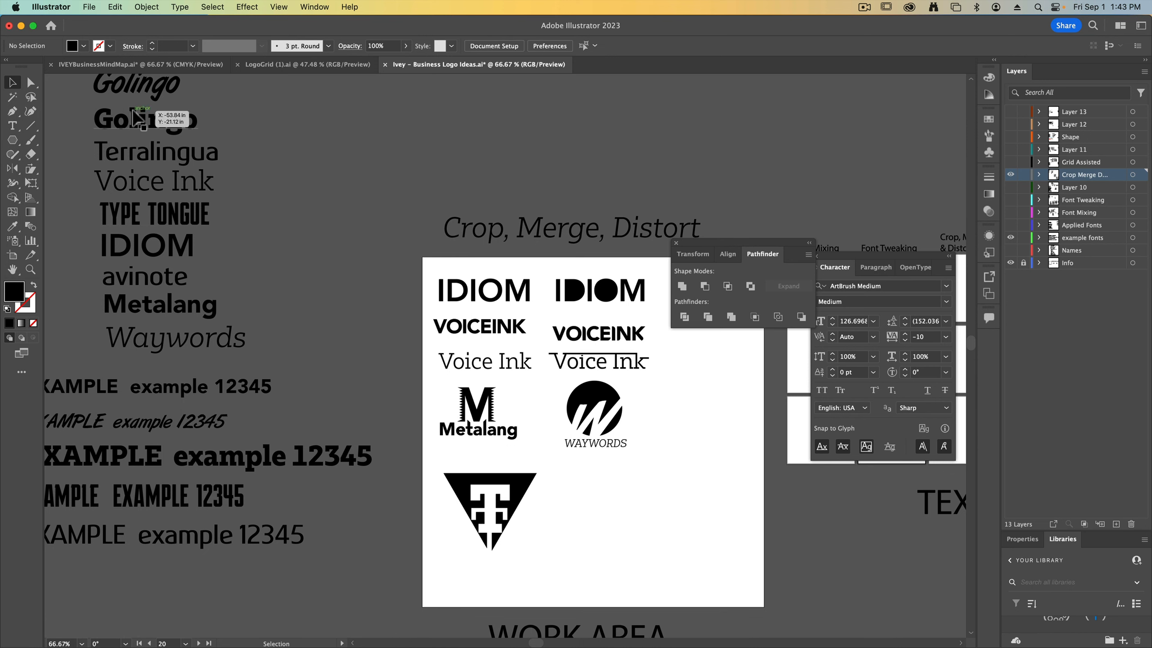
{"action": "left_click_drag", "start_coordinate": [168, 211], "coordinate": [465, 102]}
{"action": "key", "text": "super+equal"}
{"action": "key", "text": "super+equal"}
{"action": "left_click", "coordinate": [521, 416]}
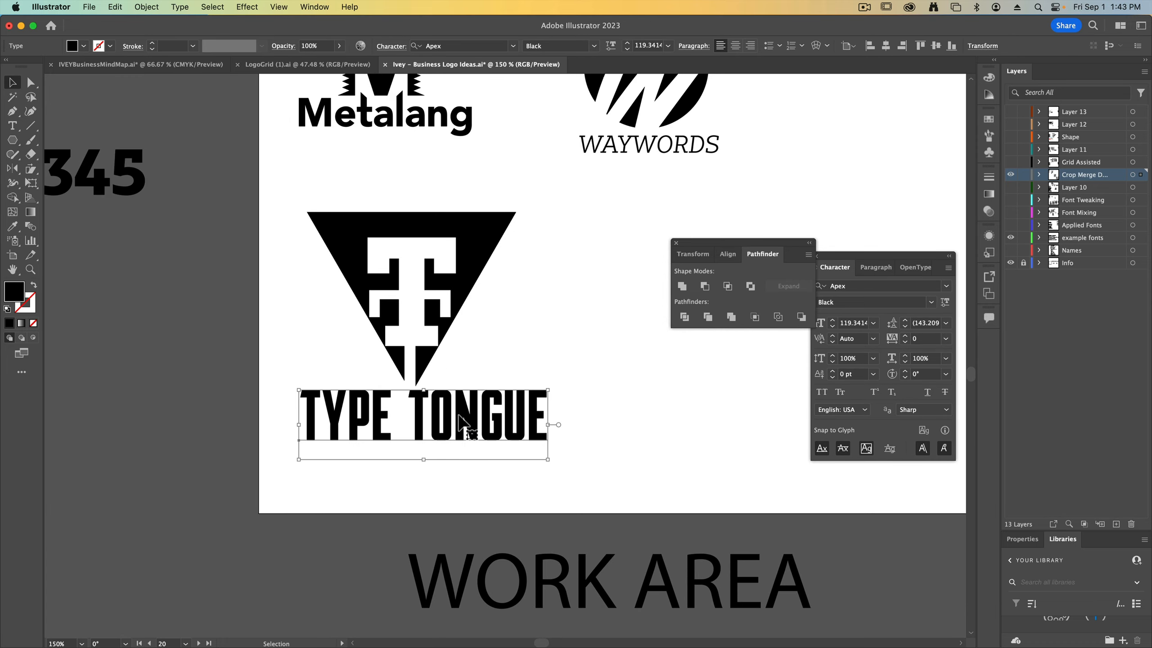
Step: Rotate the TYPE TONGUE text to run along the triangle's left edge and scale it down to about 94.7 pt
{"action": "left_click_drag", "start_coordinate": [558, 389], "coordinate": [511, 506]}
{"action": "left_click_drag", "start_coordinate": [512, 490], "coordinate": [414, 401]}
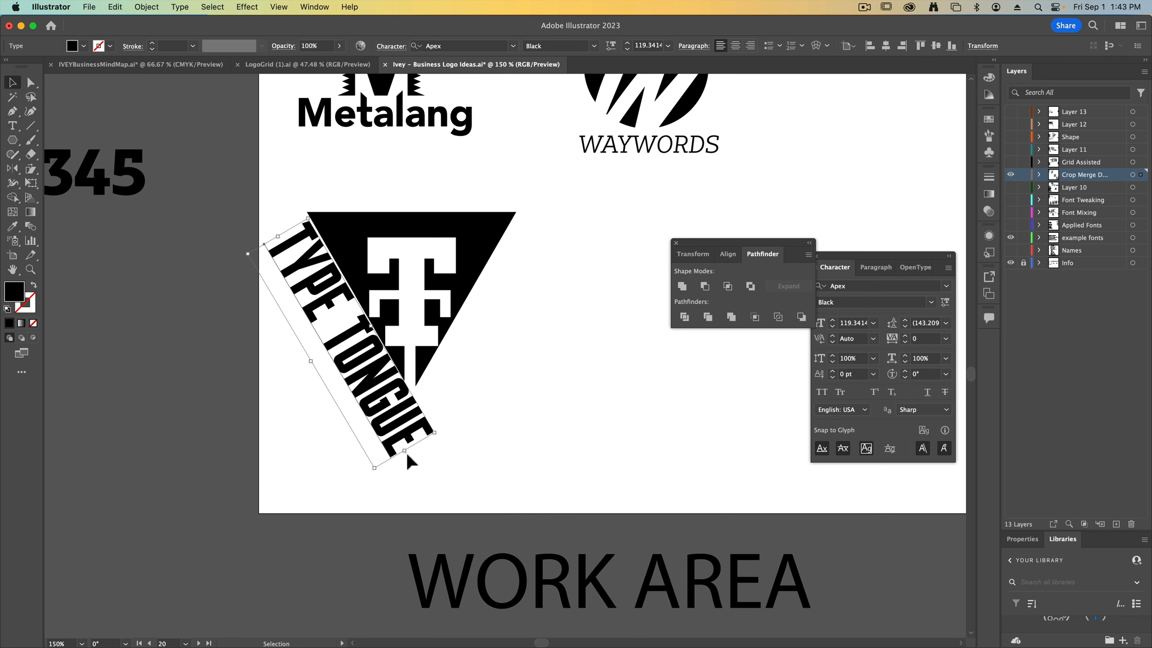
{"action": "left_click_drag", "start_coordinate": [410, 456], "coordinate": [384, 399]}
{"action": "left_click", "coordinate": [484, 468]}
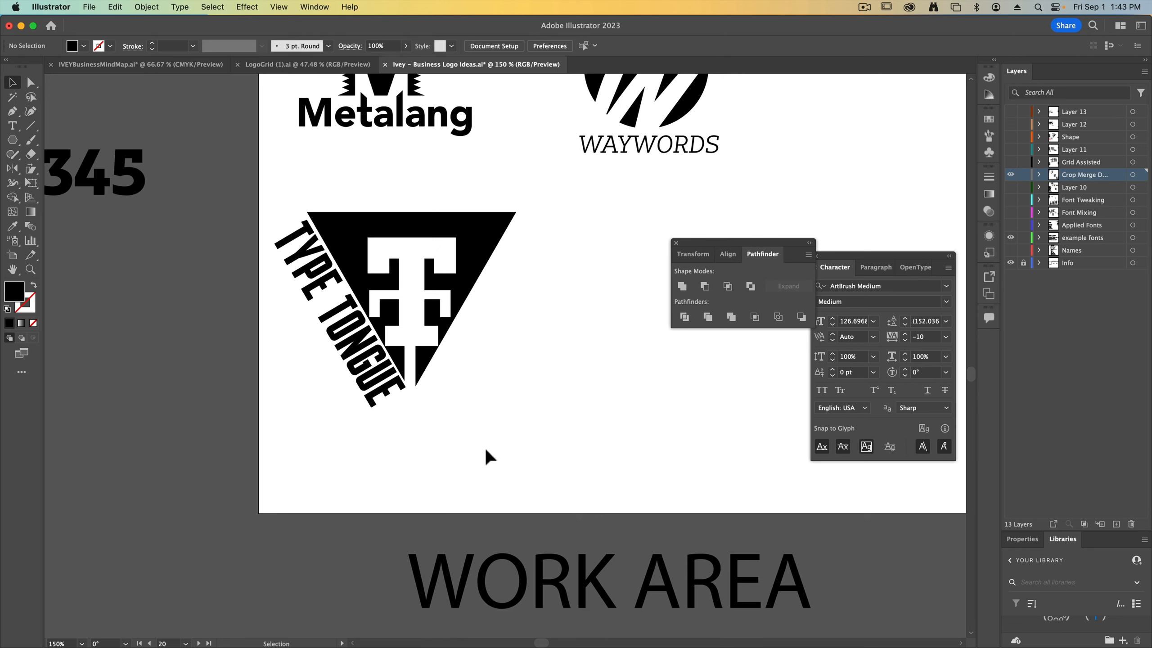
{"action": "key", "text": "super+minus"}
{"action": "left_click_drag", "start_coordinate": [479, 379], "coordinate": [337, 256]}
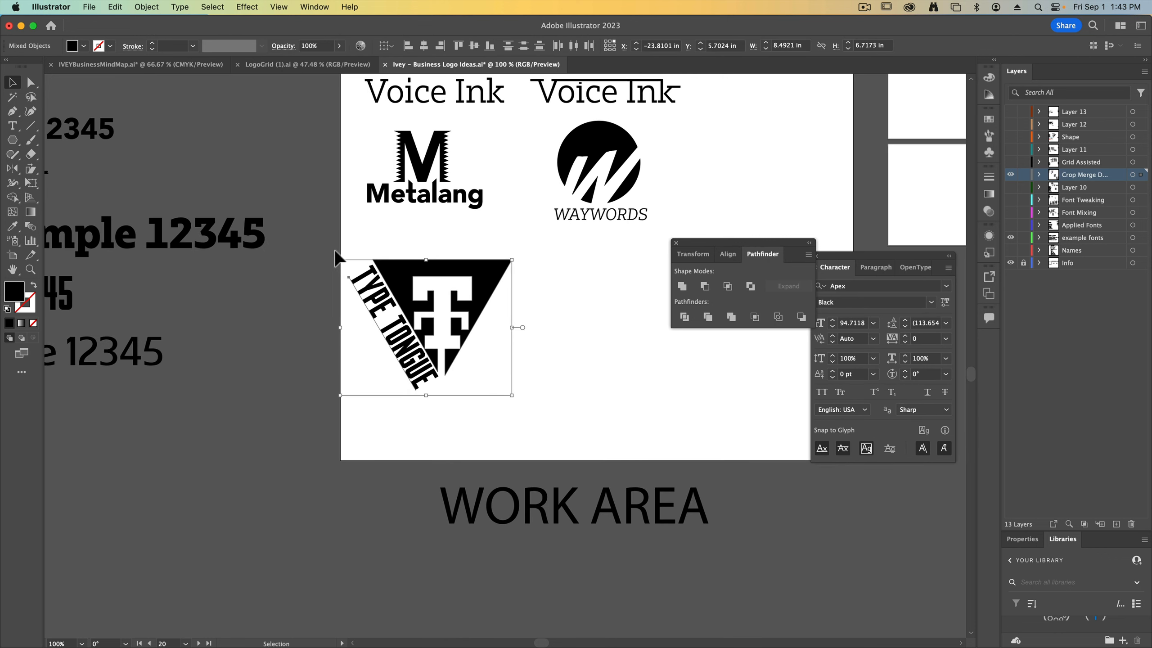
{"action": "left_click_drag", "start_coordinate": [535, 177], "coordinate": [450, 401]}
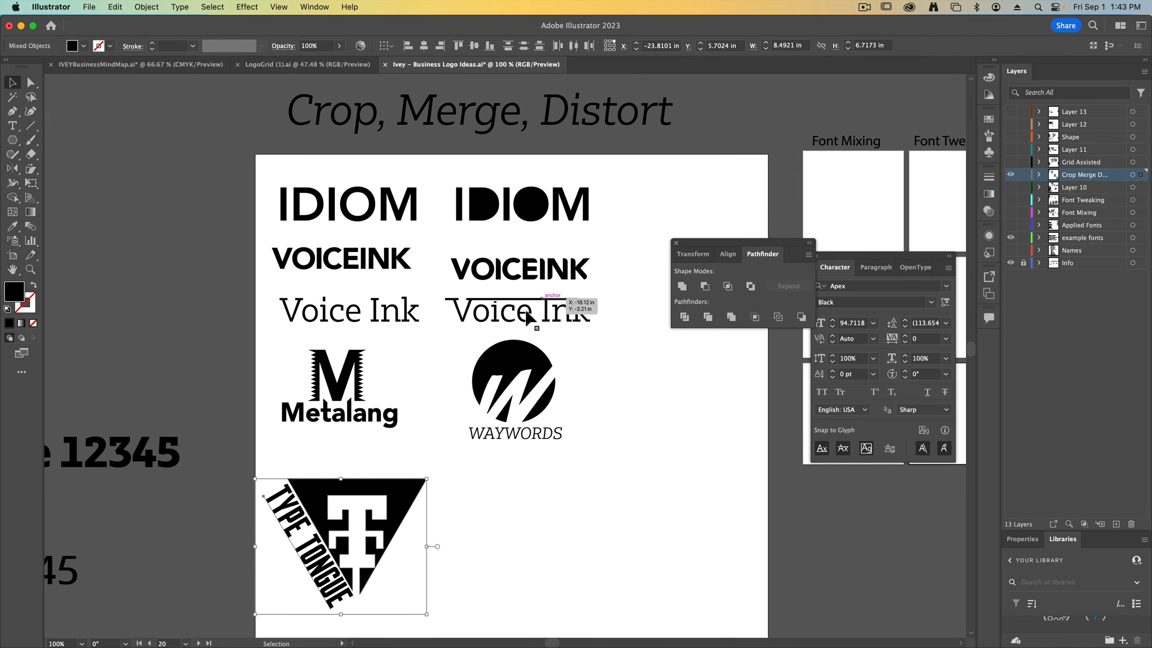
{"action": "left_click", "coordinate": [179, 7]}
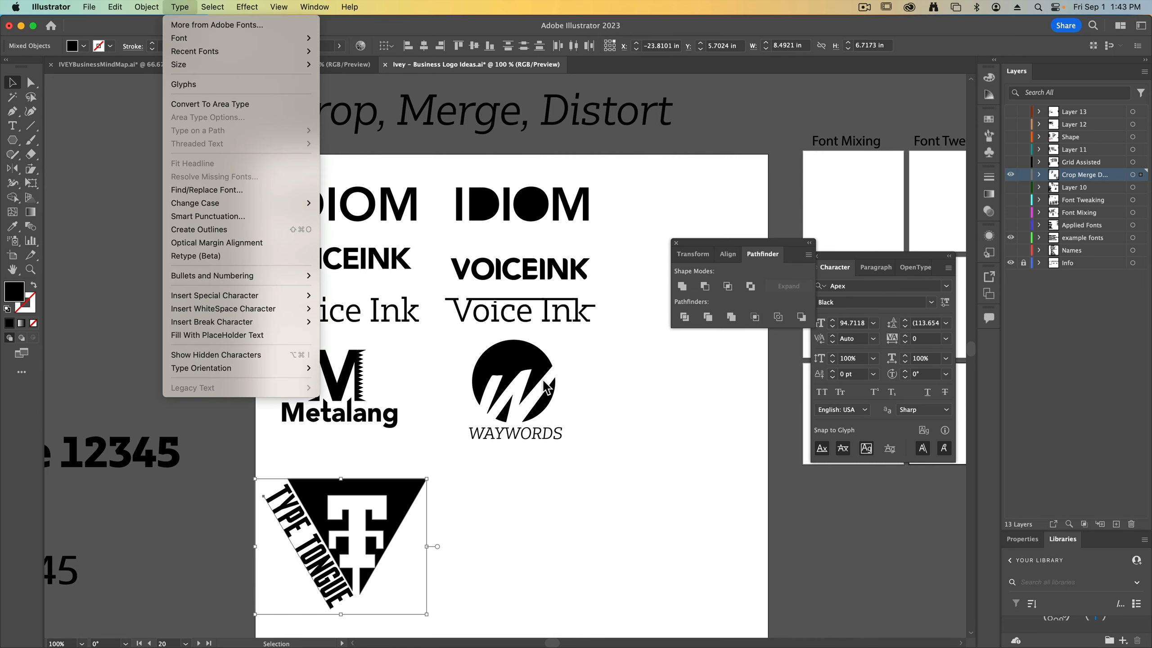
{"action": "left_click", "coordinate": [634, 467]}
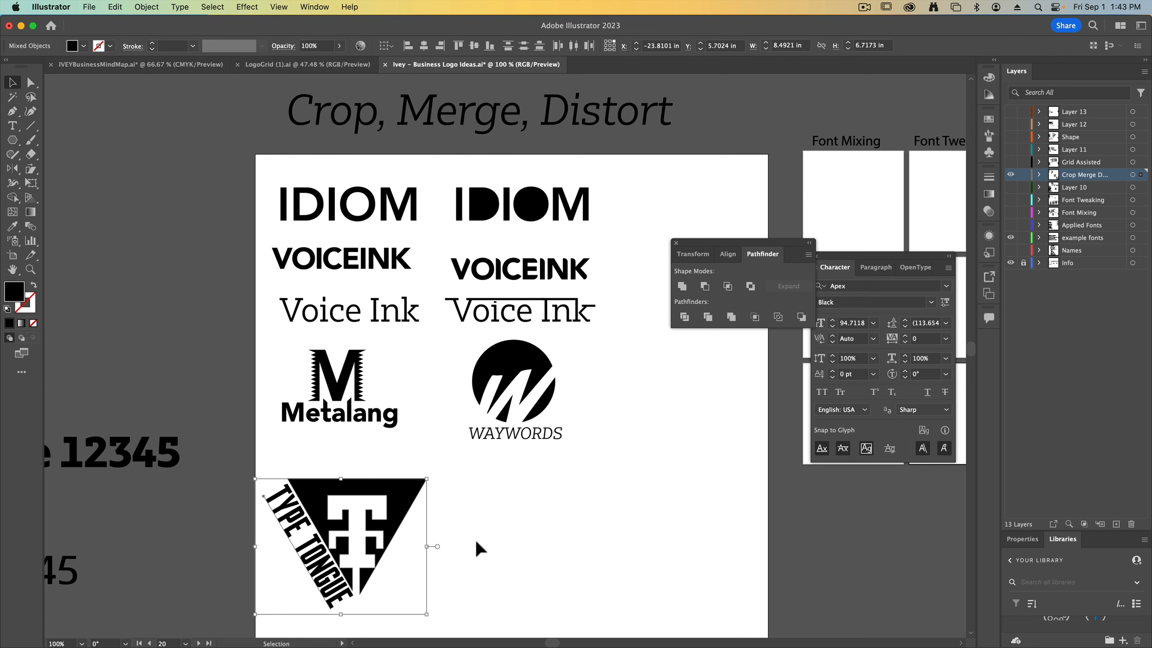
{"action": "left_click", "coordinate": [504, 565]}
Step: Place another copy of the TYPE TONGUE text from the name list to the right of the triangle logo
{"action": "key", "text": "space"}
{"action": "left_click_drag", "start_coordinate": [526, 541], "coordinate": [603, 521]}
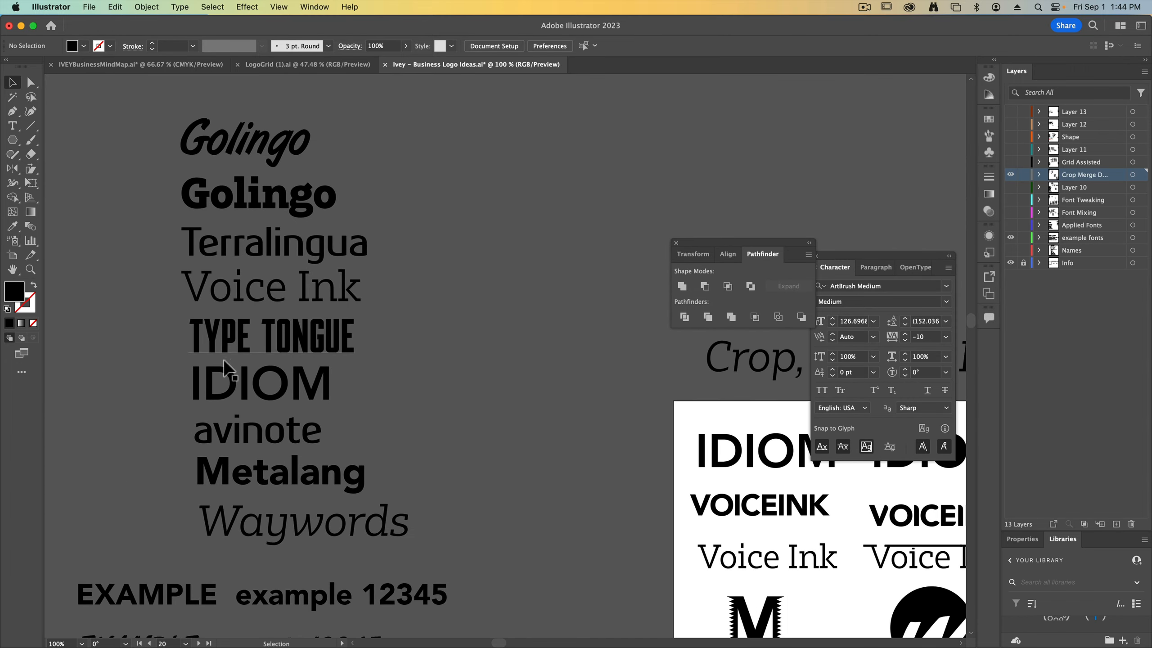
{"action": "left_click_drag", "start_coordinate": [270, 338], "coordinate": [119, 191]}
{"action": "key", "text": "space"}
{"action": "left_click_drag", "start_coordinate": [119, 190], "coordinate": [540, 433]}
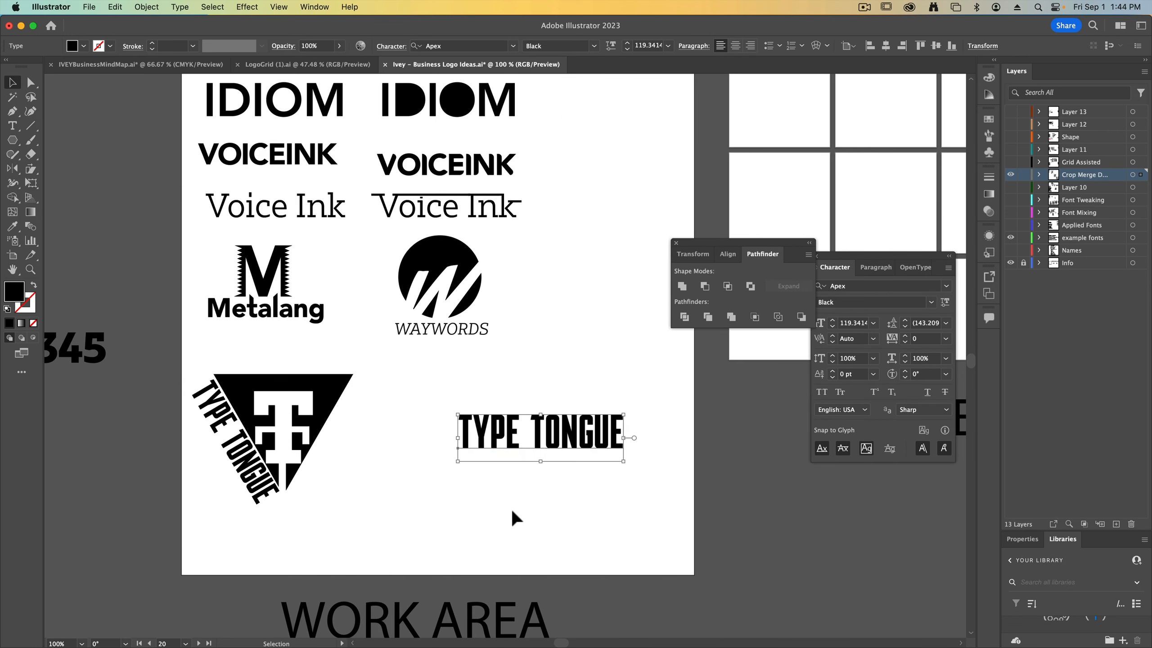
{"action": "left_click", "coordinate": [513, 511]}
{"action": "key", "text": "super+equal"}
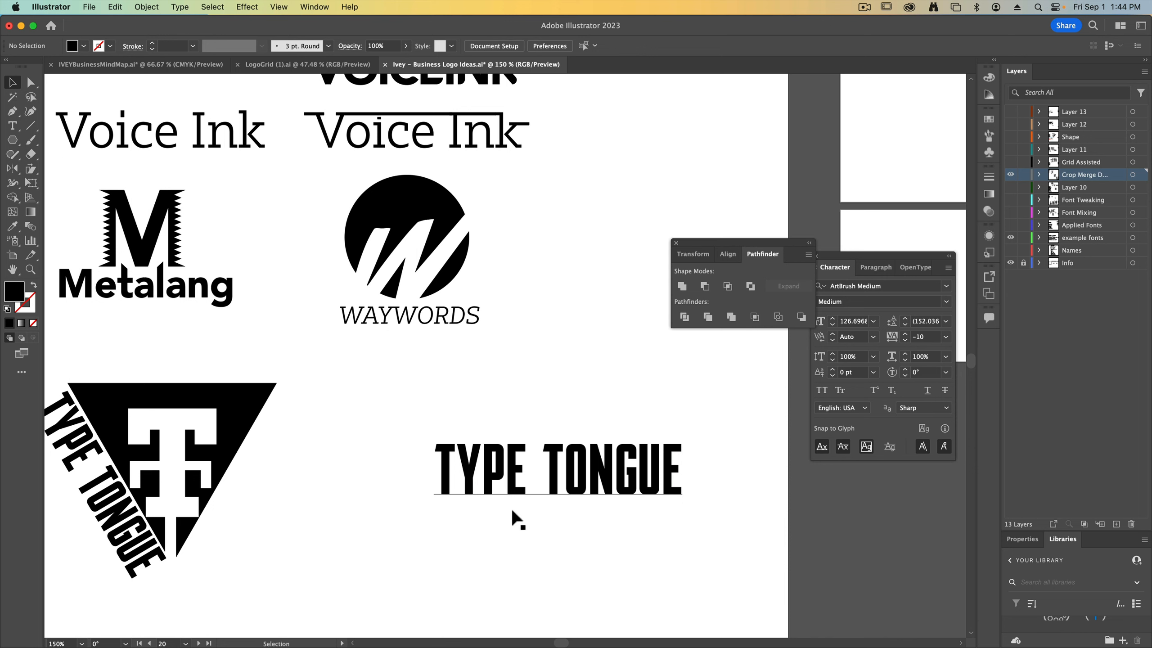
Step: Close the Pathfinder controls, shift the new TYPE TONGUE text slightly right and down, and convert it to outlines
{"action": "left_click_drag", "start_coordinate": [590, 472], "coordinate": [536, 481]}
{"action": "key", "text": "space"}
{"action": "left_click_drag", "start_coordinate": [489, 544], "coordinate": [265, 432]}
{"action": "key", "text": "super+equal"}
{"action": "key", "text": "space"}
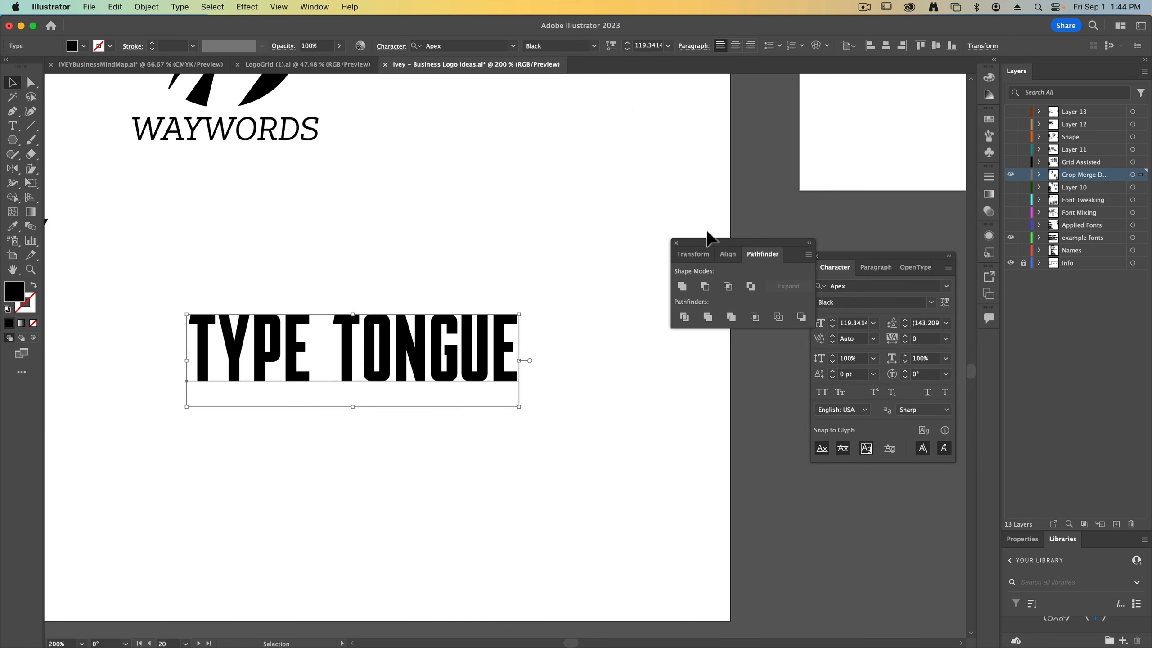
{"action": "left_click", "coordinate": [676, 243]}
{"action": "left_click_drag", "start_coordinate": [445, 355], "coordinate": [483, 367]}
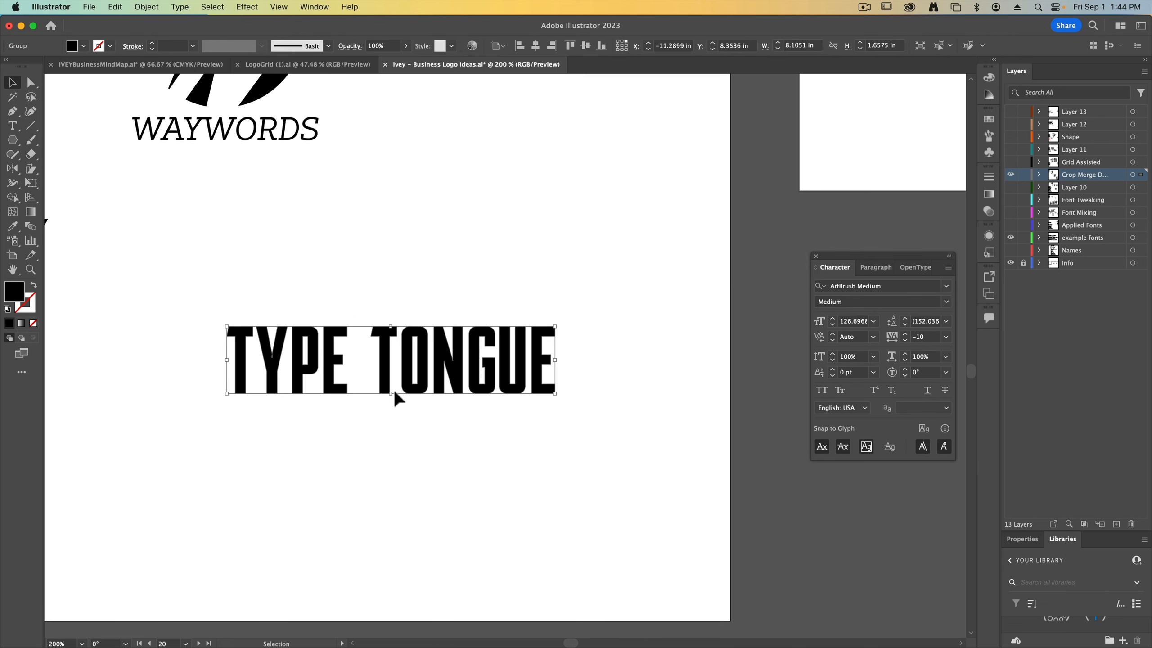
Step: Start a warp envelope on the outlined TYPE TONGUE text and preview the Arc Lower and Arc Upper styles
{"action": "left_click", "coordinate": [146, 7]}
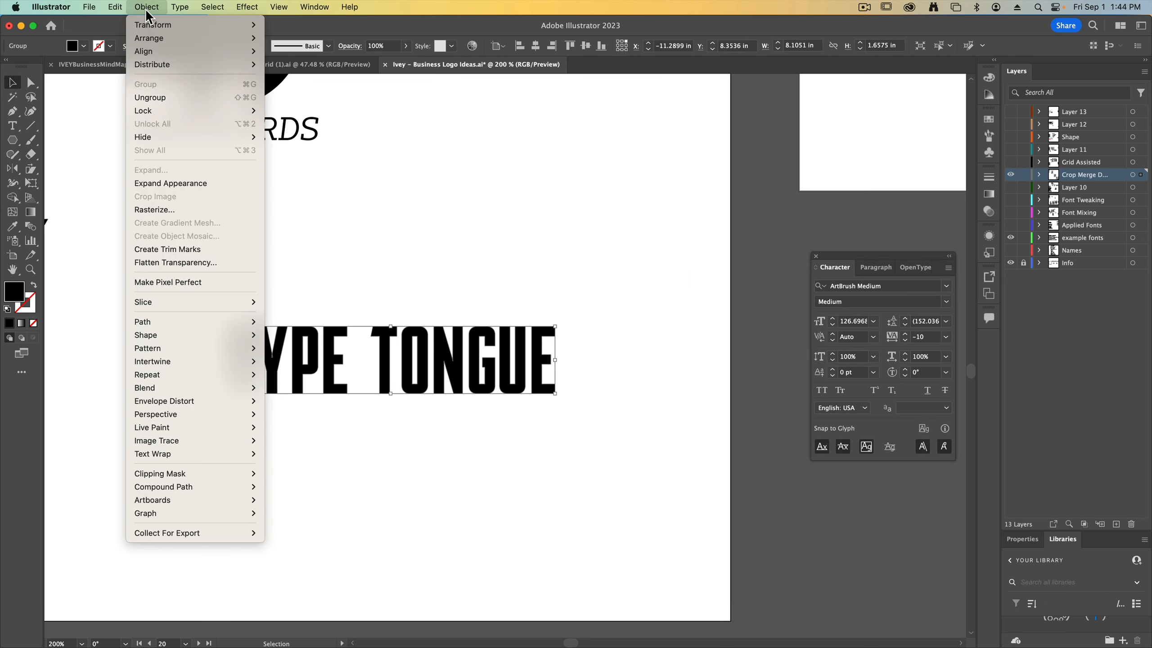
{"action": "mouse_move", "coordinate": [199, 397]}
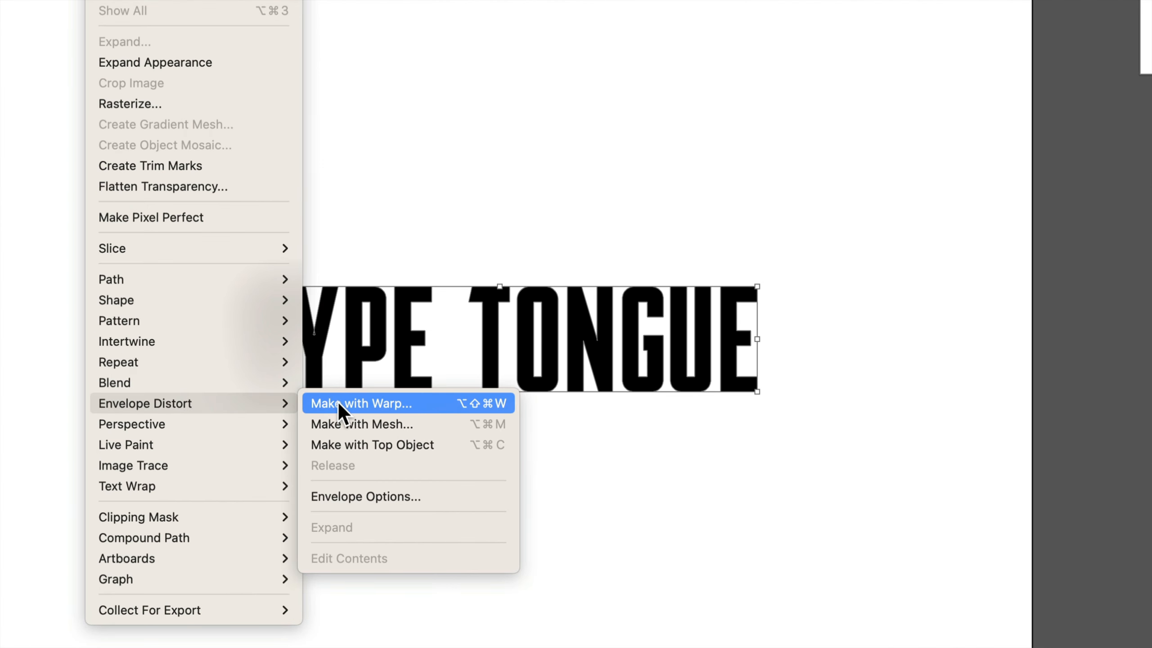
{"action": "left_click", "coordinate": [353, 403]}
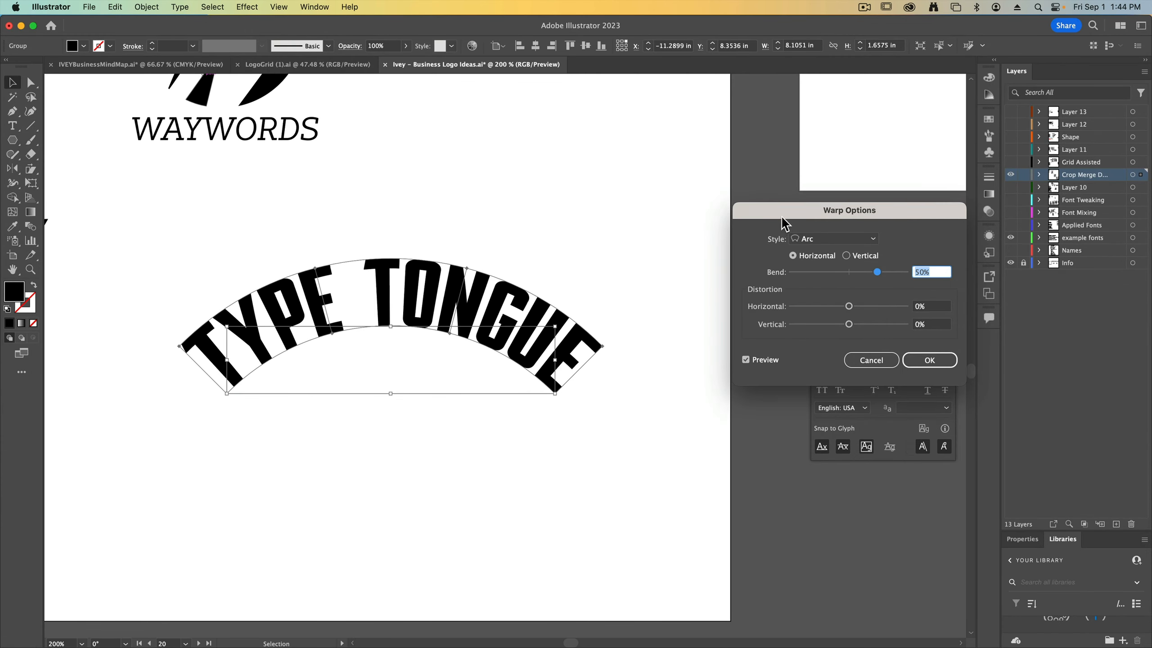
{"action": "left_click_drag", "start_coordinate": [784, 223], "coordinate": [664, 258]}
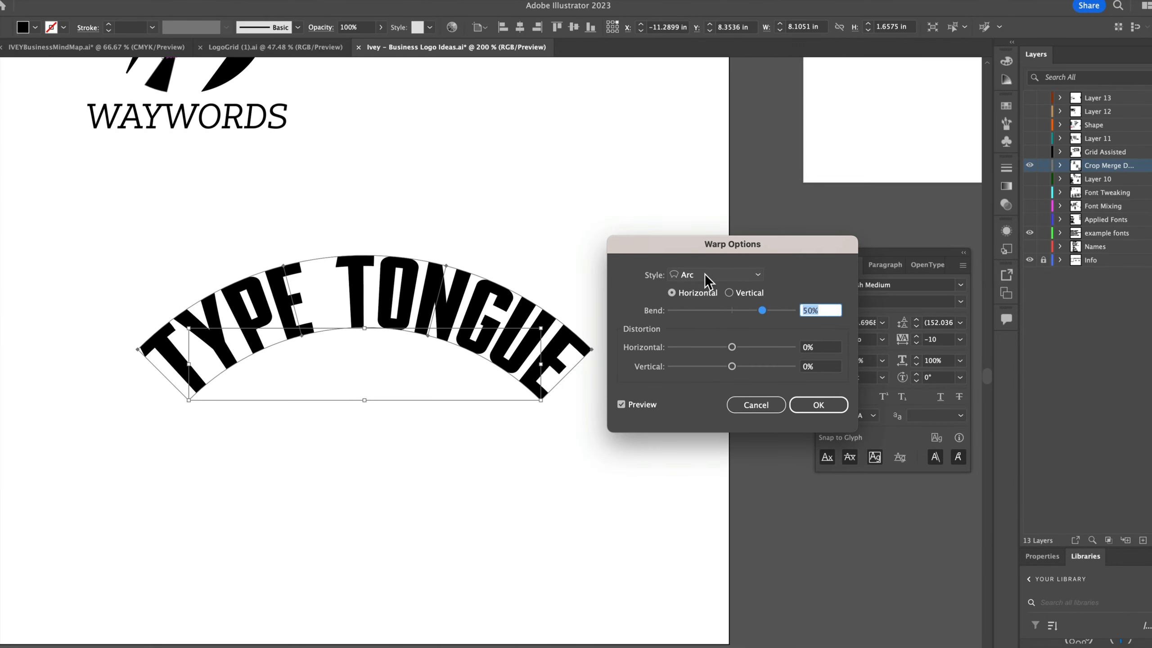
{"action": "left_click", "coordinate": [700, 281]}
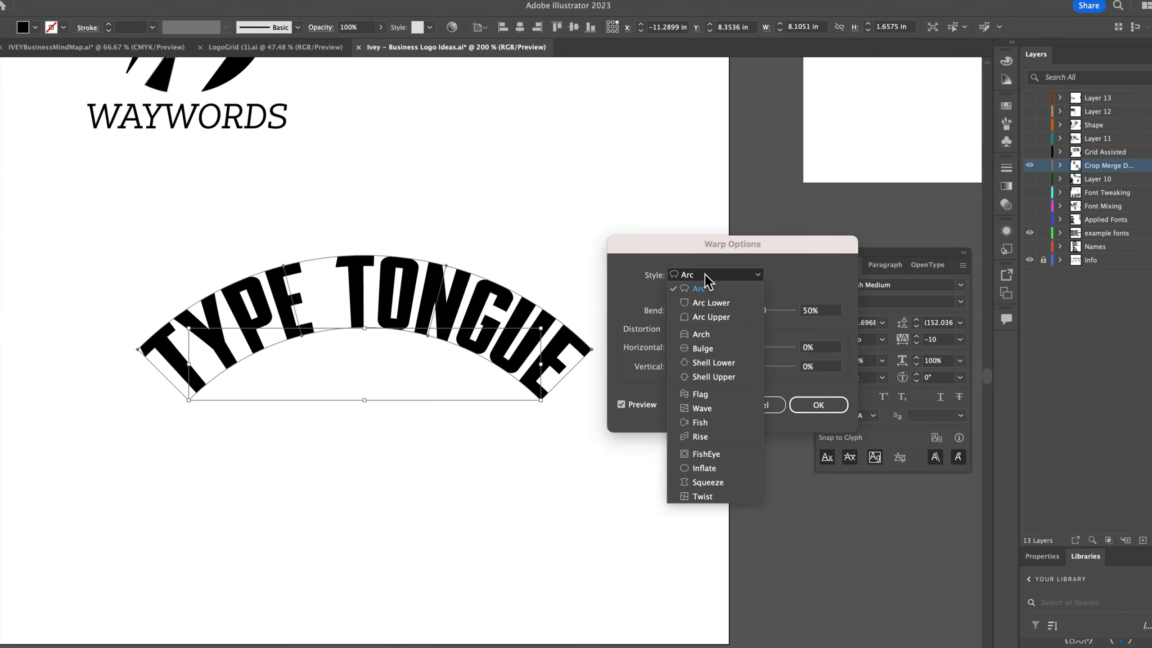
{"action": "left_click", "coordinate": [711, 300]}
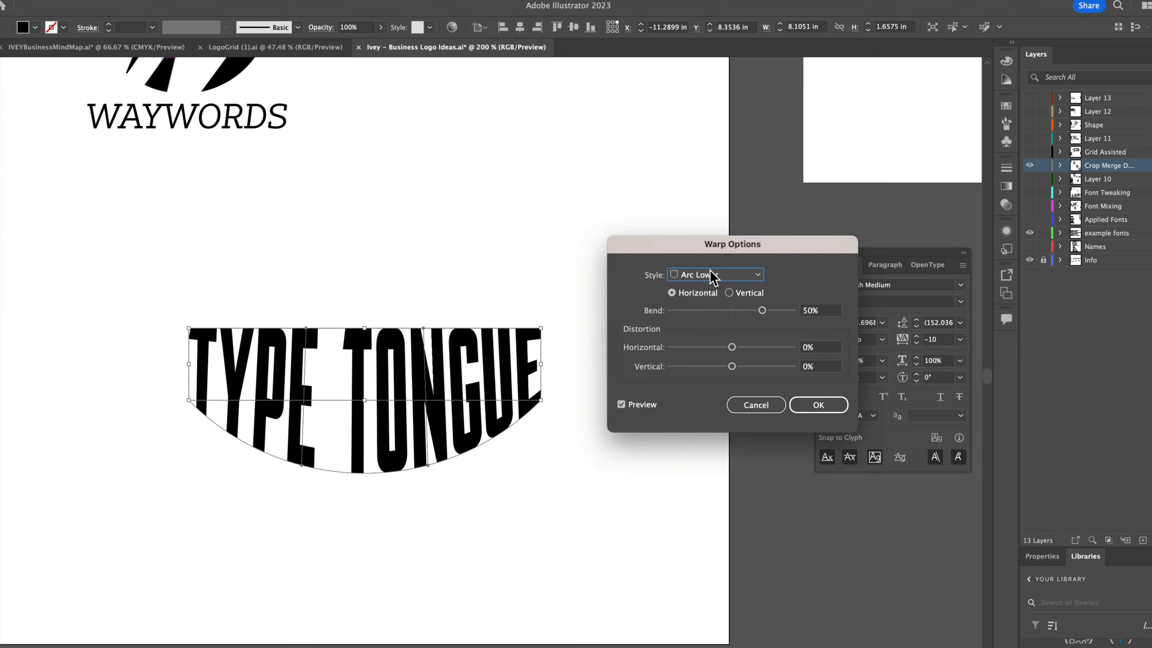
{"action": "left_click", "coordinate": [711, 275]}
{"action": "left_click", "coordinate": [715, 317]}
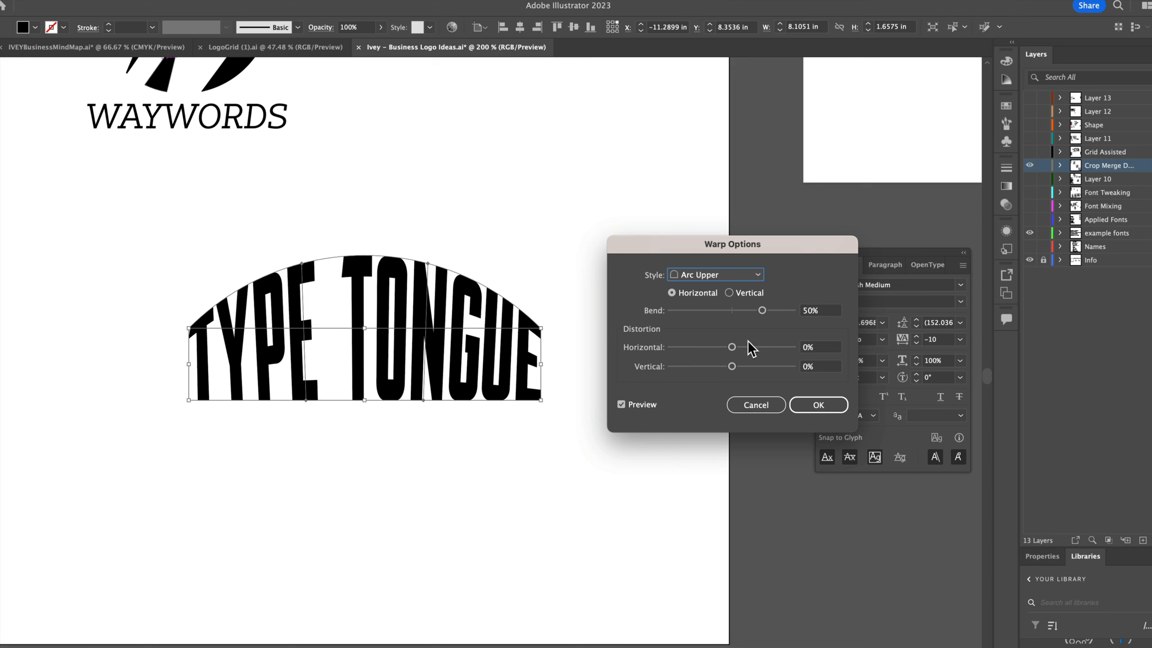
Step: Set the Arc Upper warp's bend to 22%, with 2% horizontal and 1% vertical distortion
{"action": "mouse_move", "coordinate": [762, 311]}
{"action": "left_mouse_down"}
{"action": "mouse_move", "coordinate": [711, 313]}
{"action": "mouse_move", "coordinate": [768, 311]}
{"action": "mouse_move", "coordinate": [744, 311]}
{"action": "left_mouse_up"}
{"action": "left_click", "coordinate": [728, 277]}
{"action": "left_click", "coordinate": [728, 278]}
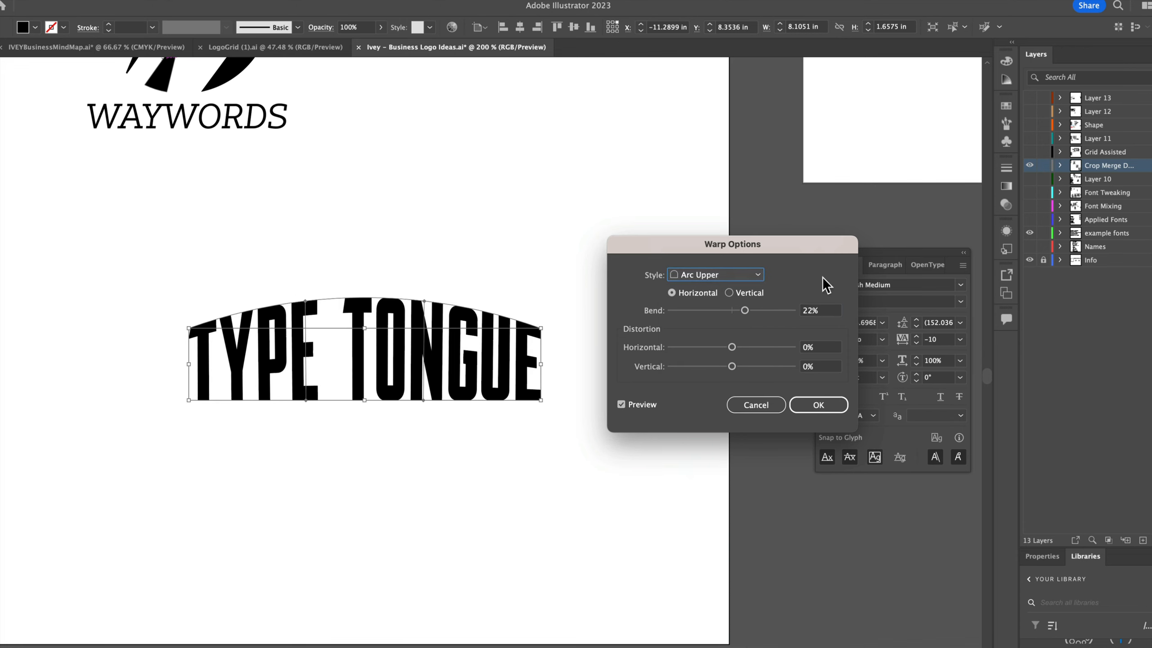
{"action": "mouse_move", "coordinate": [728, 354]}
{"action": "left_mouse_down"}
{"action": "mouse_move", "coordinate": [753, 350]}
{"action": "mouse_move", "coordinate": [718, 348]}
{"action": "mouse_move", "coordinate": [769, 368]}
{"action": "mouse_move", "coordinate": [733, 373]}
{"action": "left_mouse_up"}
{"action": "left_click", "coordinate": [732, 347]}
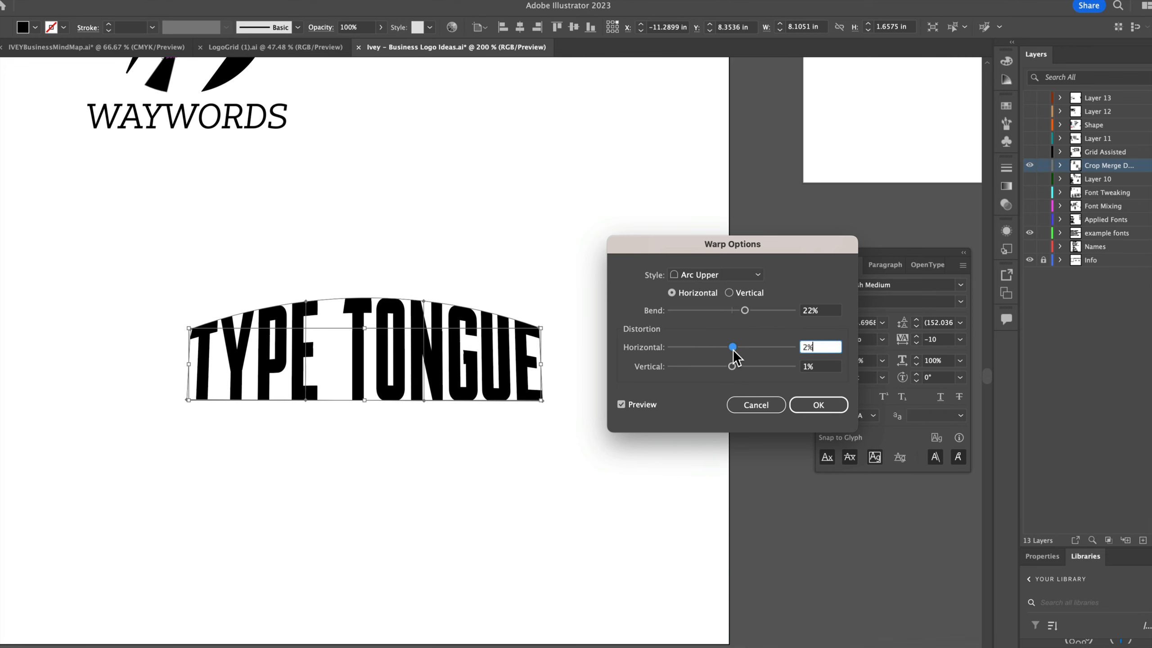
Step: Preview the Shell Lower, Wave and FishEye warp styles on the TYPE TONGUE text
{"action": "left_click", "coordinate": [730, 275]}
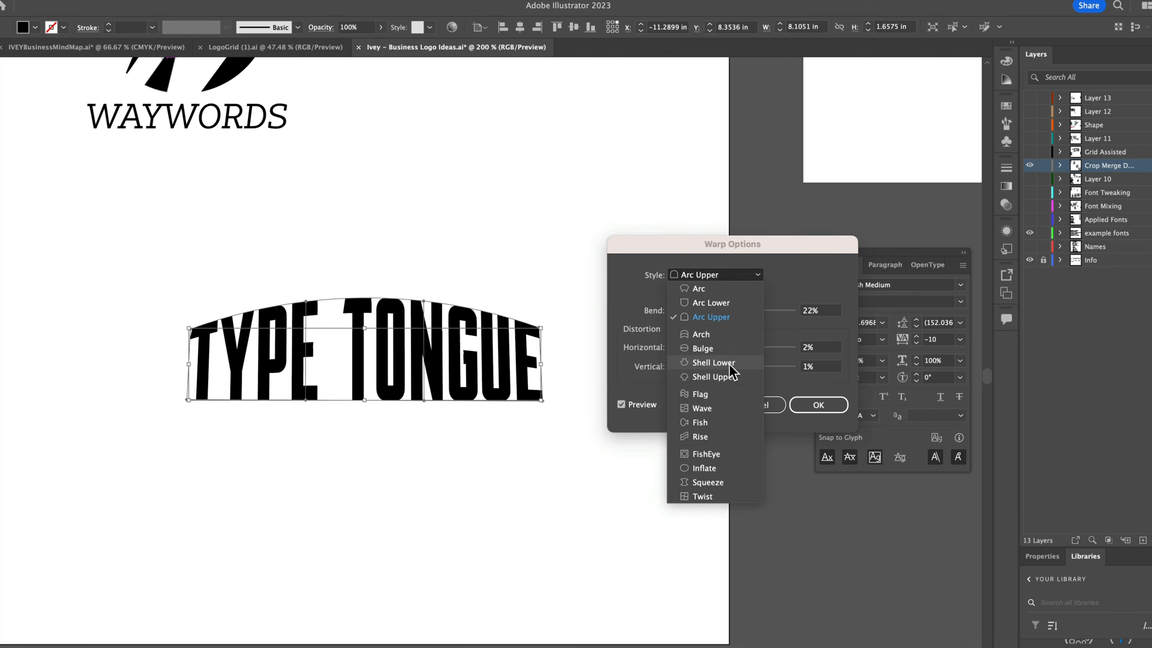
{"action": "left_click", "coordinate": [725, 366]}
{"action": "left_click", "coordinate": [724, 274]}
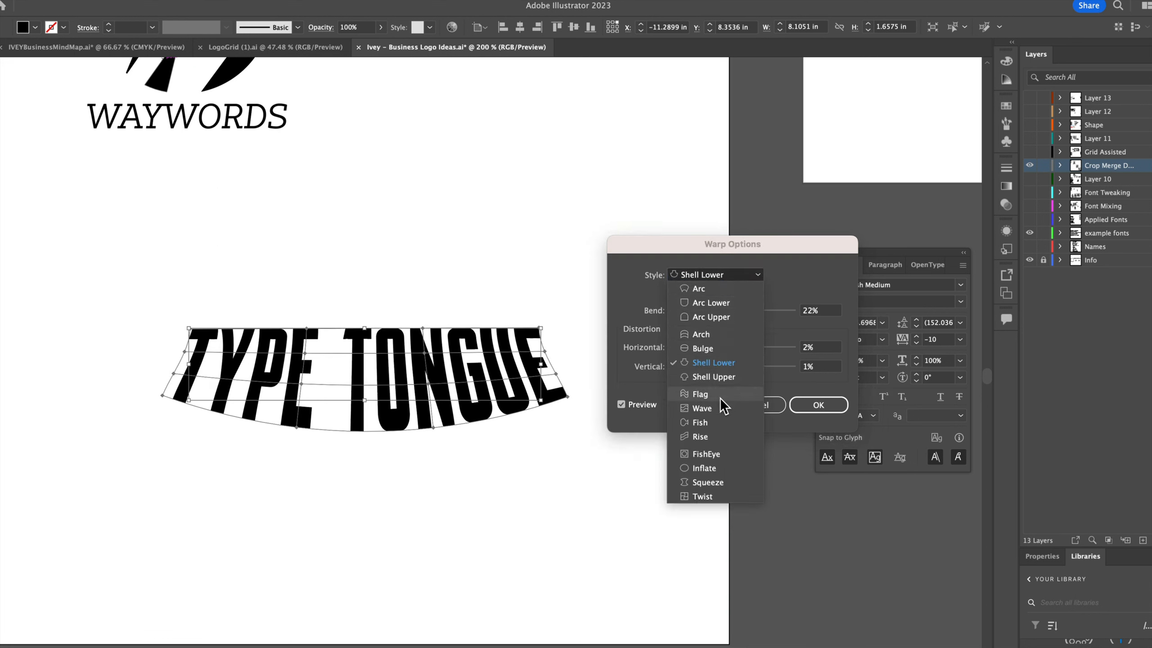
{"action": "left_click", "coordinate": [722, 410]}
{"action": "left_click", "coordinate": [724, 275]}
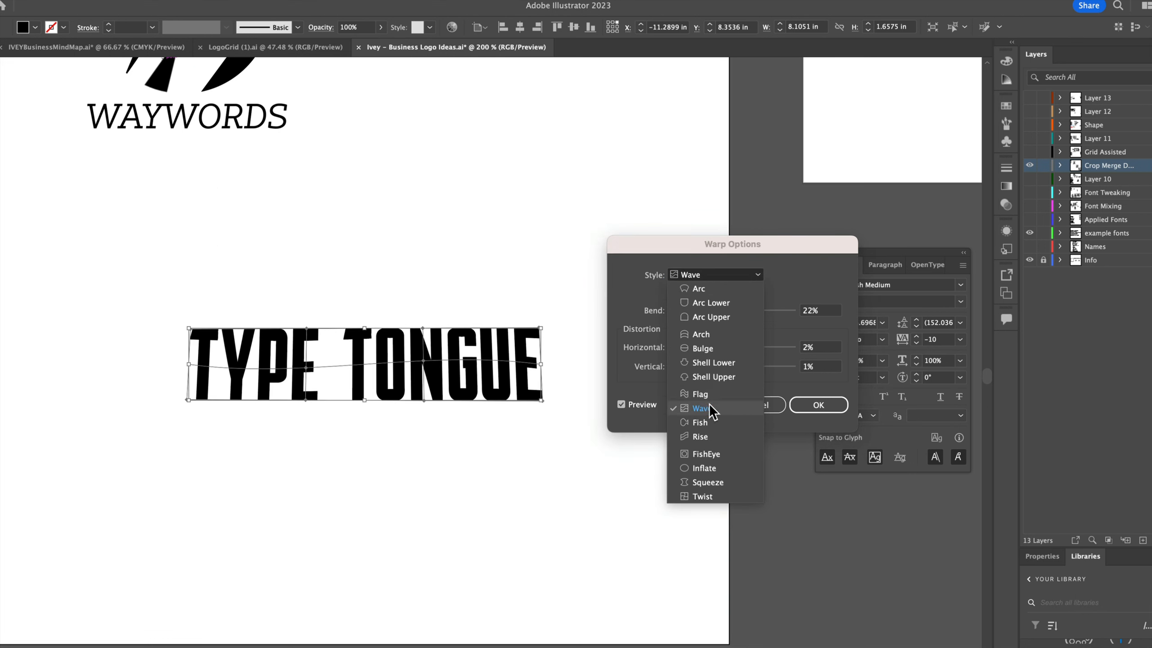
{"action": "left_click", "coordinate": [715, 455]}
Step: Raise the FishEye warp's bend to 83% and preview the Squeeze style at the same bend
{"action": "left_click", "coordinate": [713, 275]}
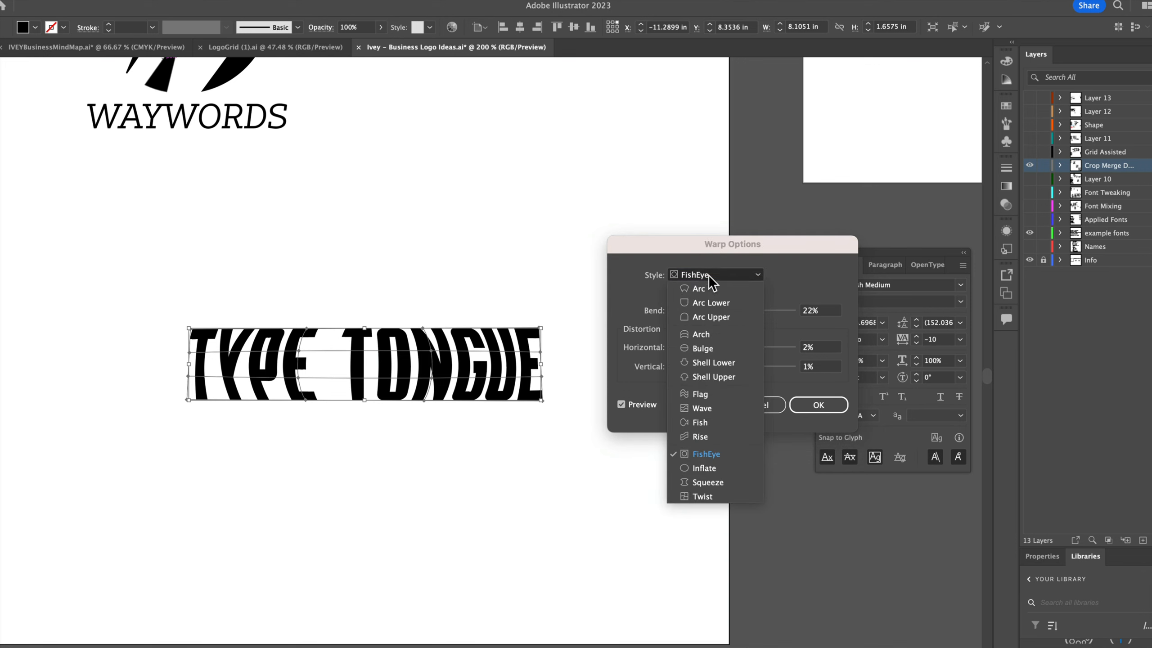
{"action": "left_click", "coordinate": [798, 301]}
{"action": "left_click", "coordinate": [779, 311]}
{"action": "left_click_drag", "start_coordinate": [779, 310], "coordinate": [785, 311]}
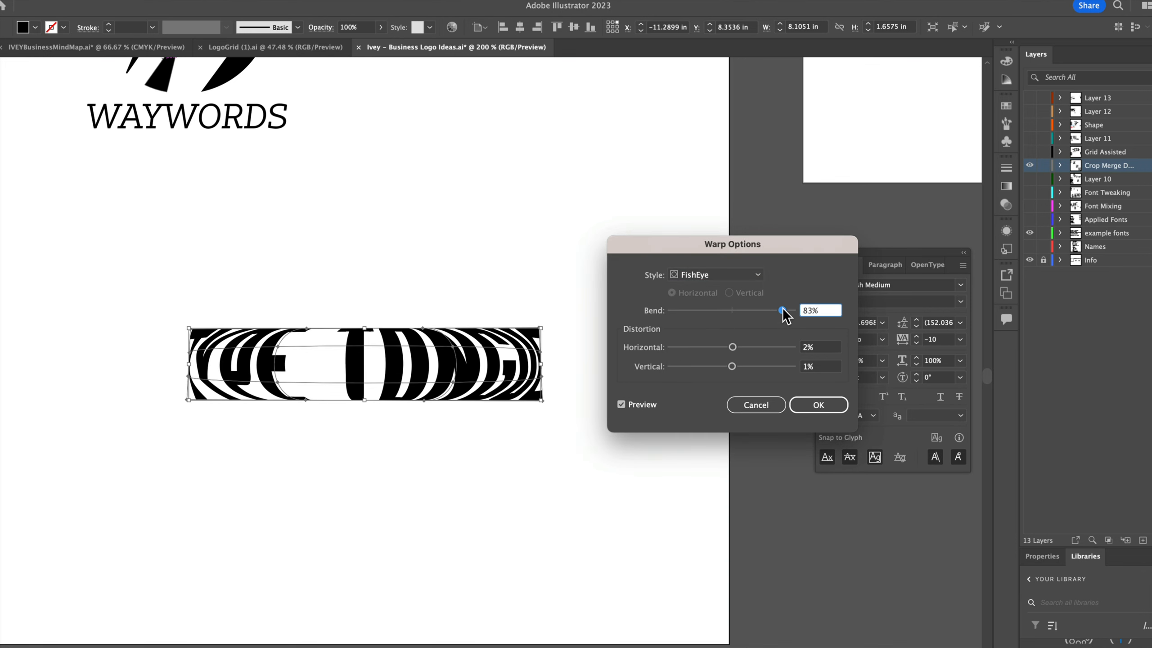
{"action": "left_click", "coordinate": [742, 275]}
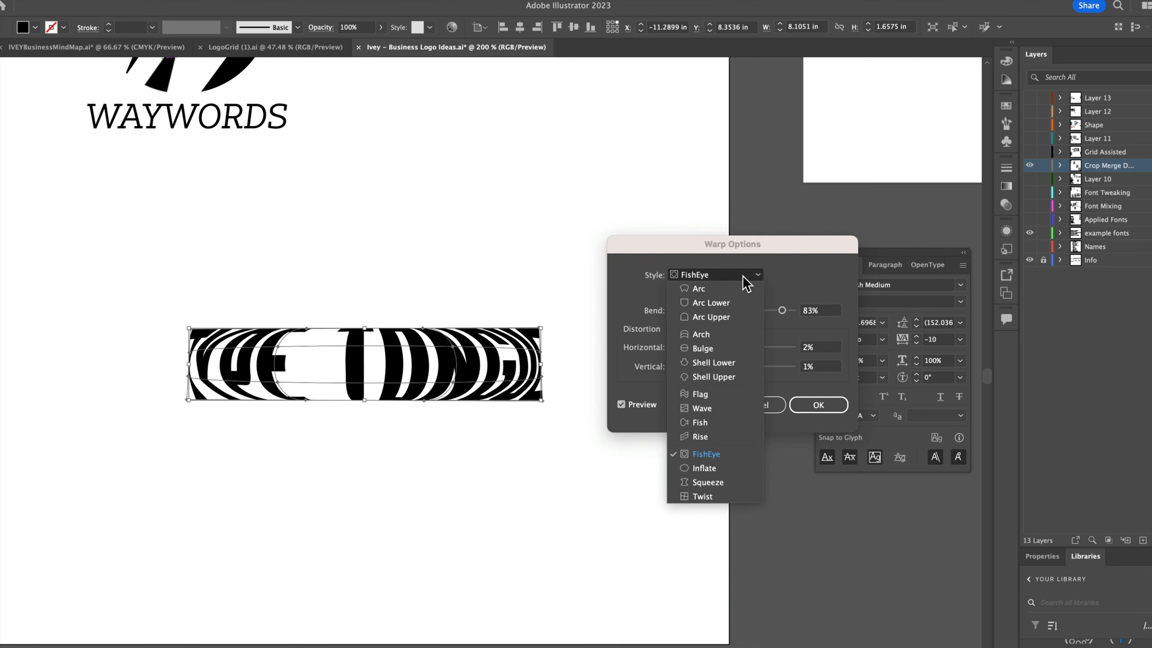
{"action": "left_click", "coordinate": [716, 482]}
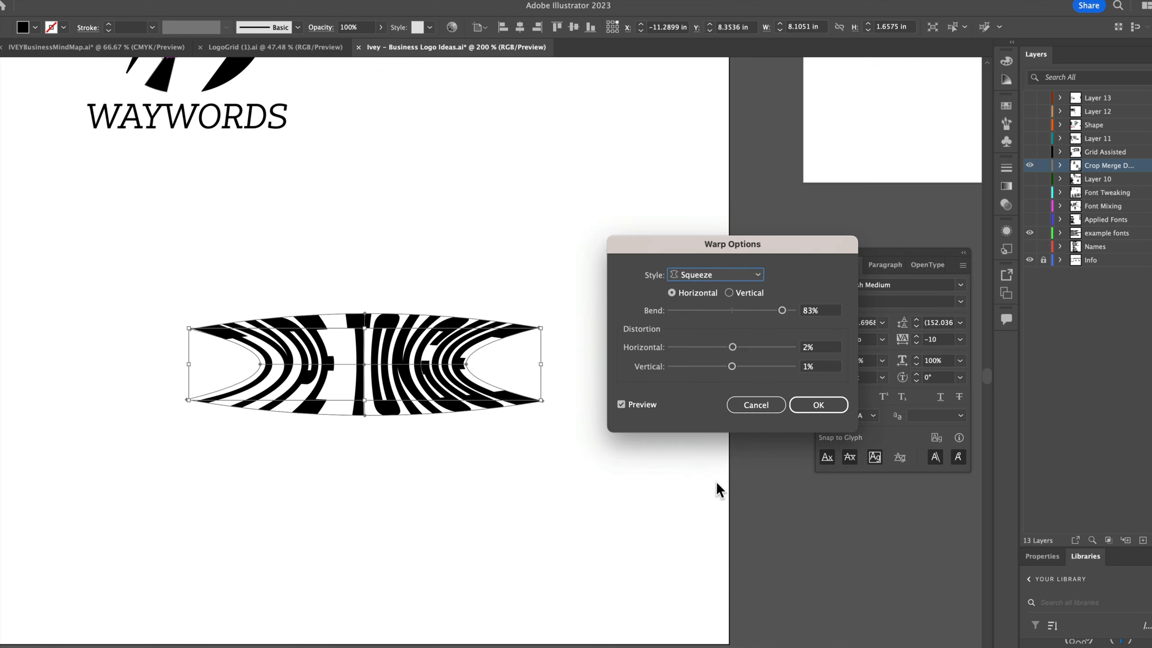
Step: Apply the Arc warp style with a 41% bend to the TYPE TONGUE text
{"action": "left_click", "coordinate": [698, 275]}
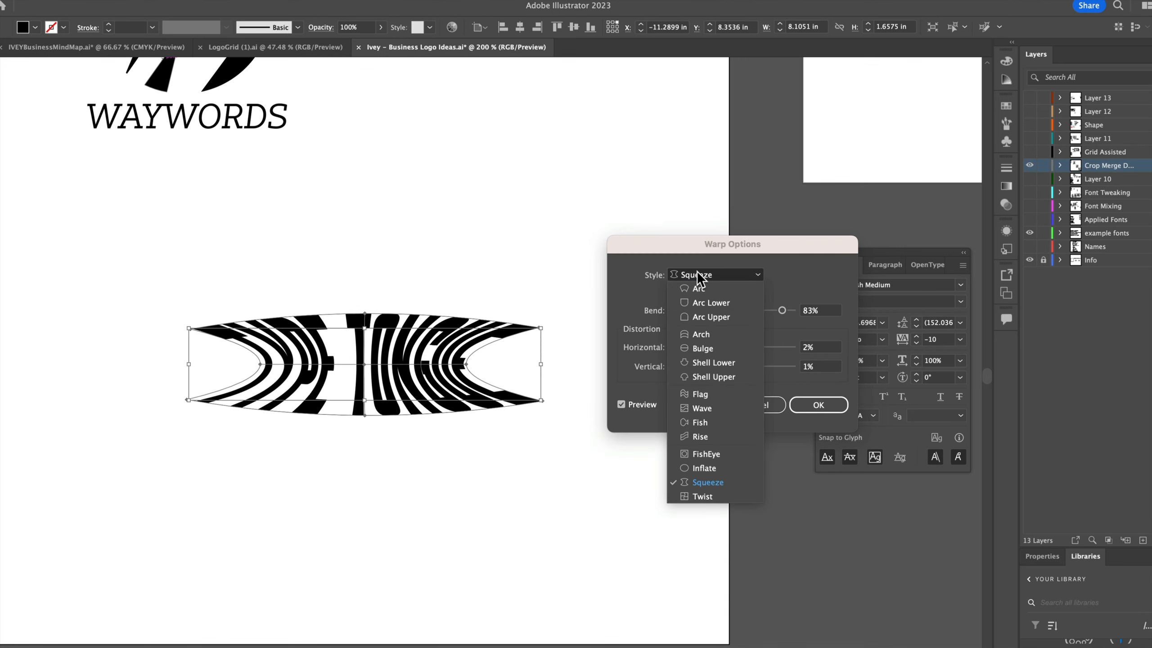
{"action": "left_click", "coordinate": [718, 289]}
{"action": "left_click_drag", "start_coordinate": [781, 311], "coordinate": [756, 311]}
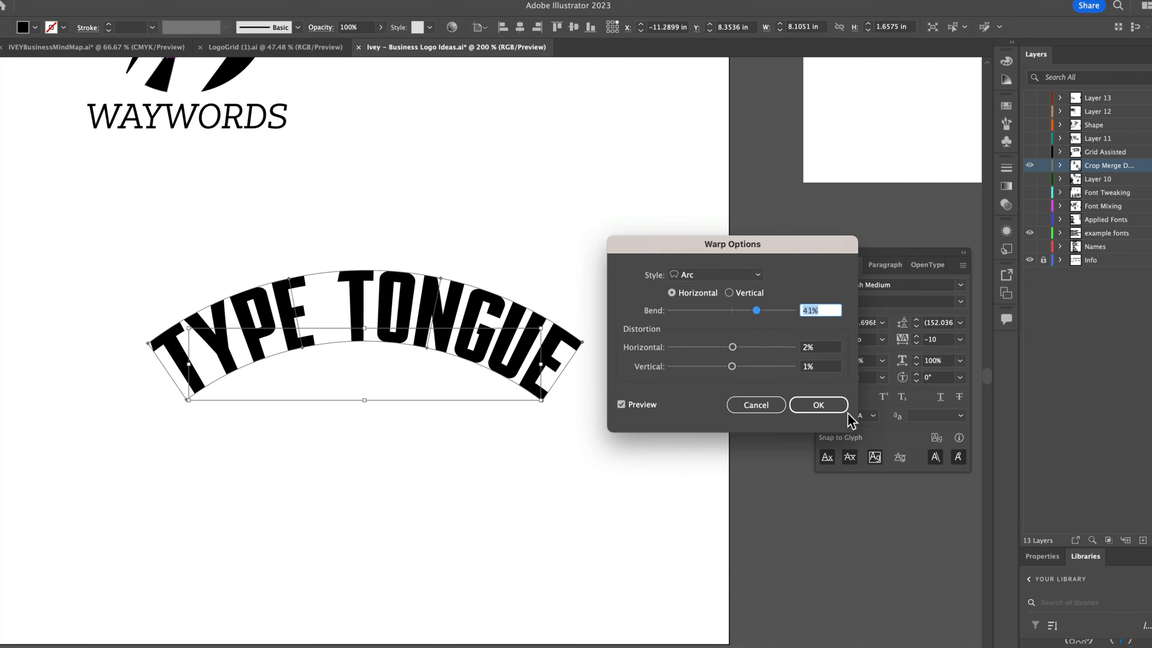
{"action": "left_click", "coordinate": [819, 406]}
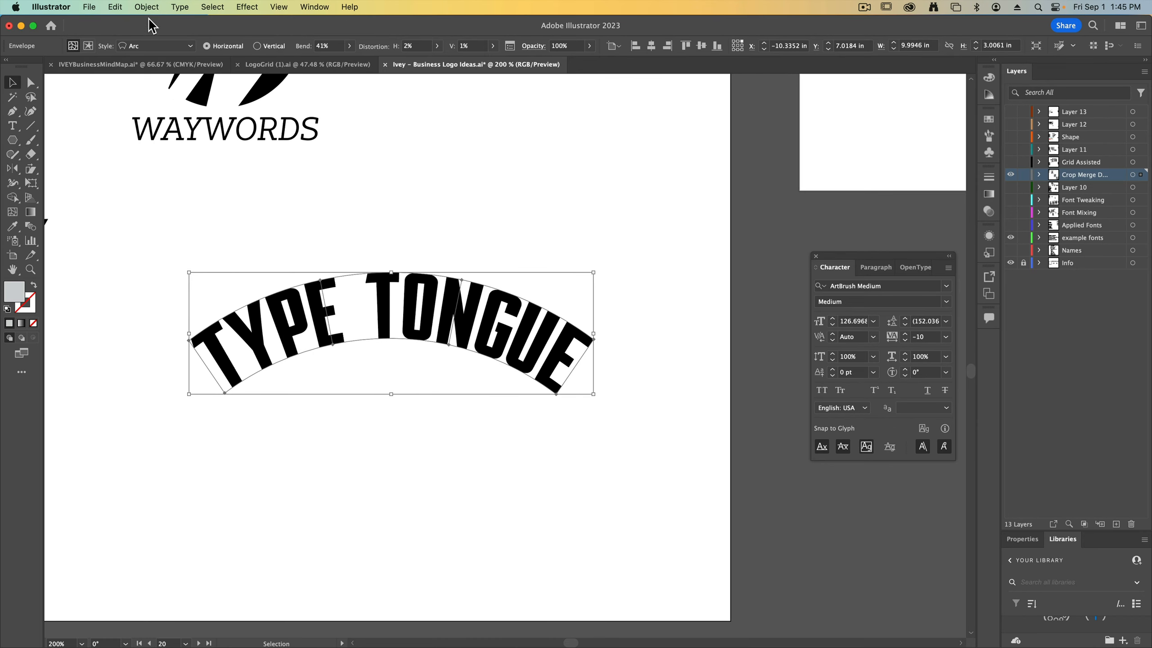
Step: Expand the object and fill of the arched TYPE TONGUE envelope into regular outlines
{"action": "left_click", "coordinate": [147, 7]}
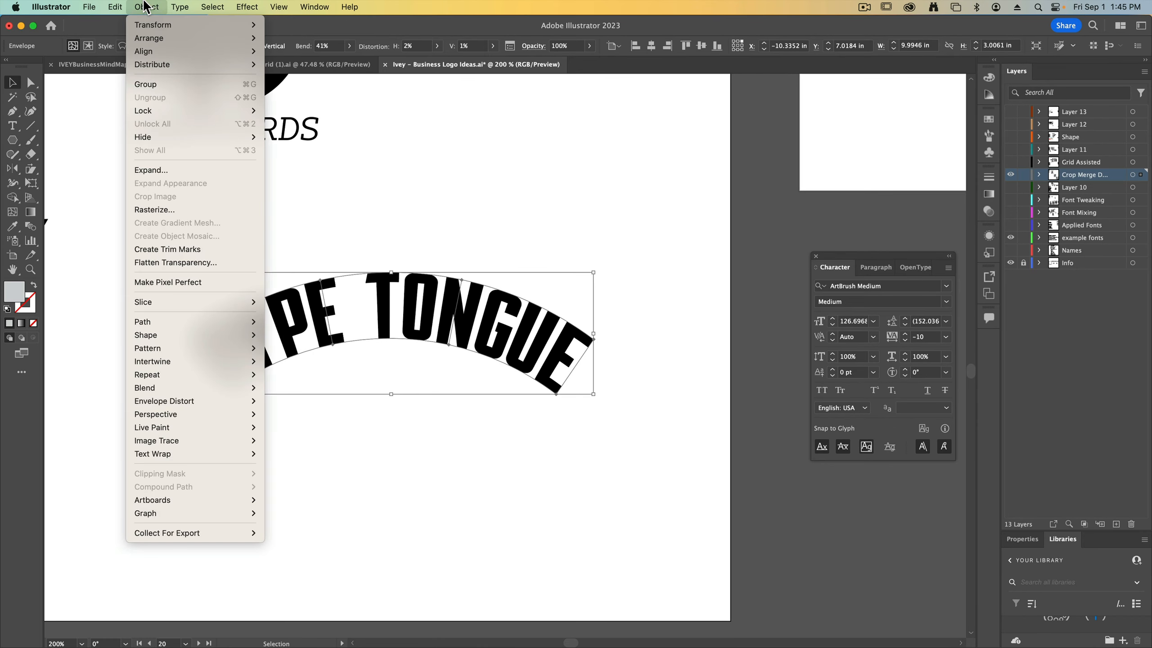
{"action": "mouse_move", "coordinate": [209, 401]}
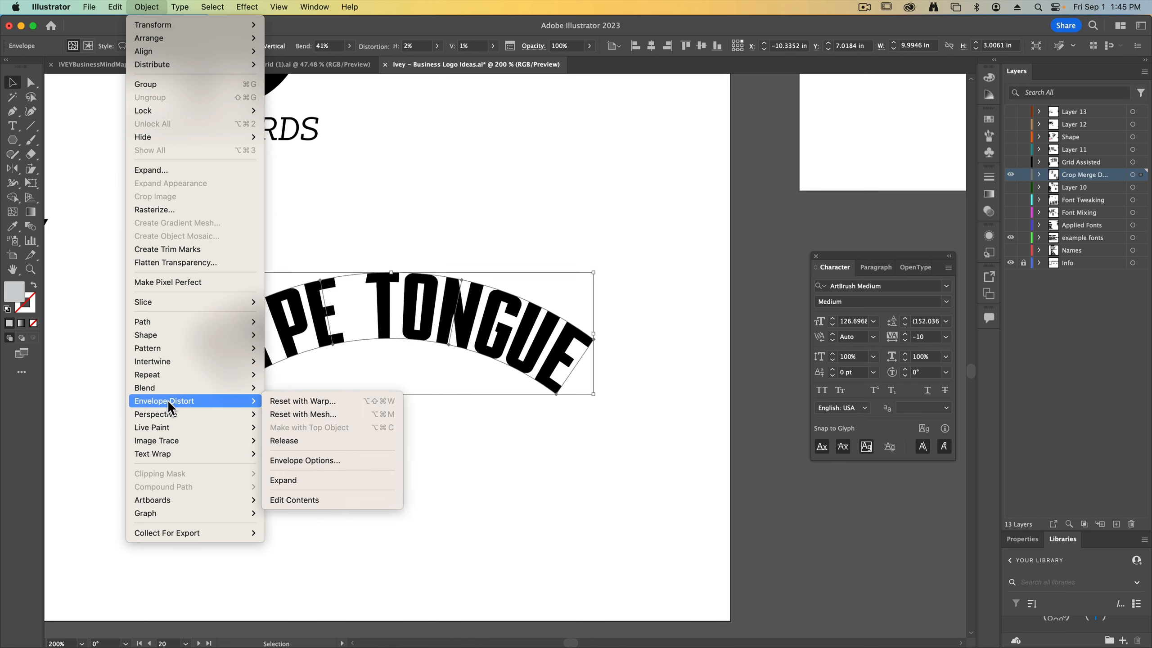
{"action": "left_click", "coordinate": [364, 330]}
{"action": "key", "text": "a"}
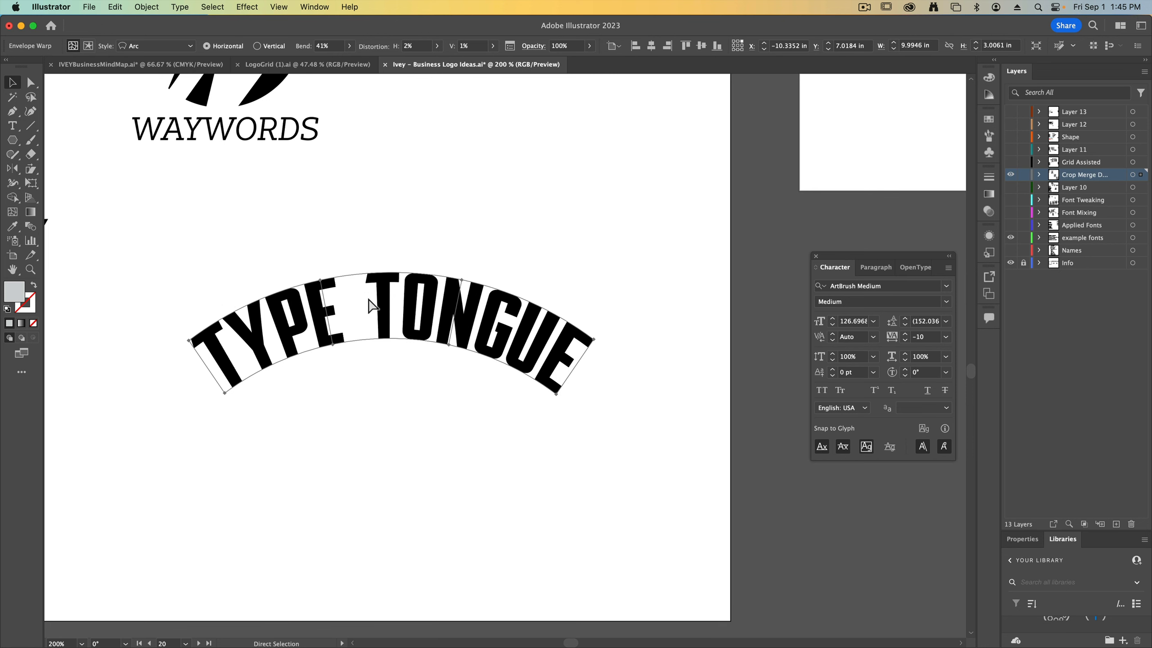
{"action": "key", "text": "v"}
{"action": "left_click", "coordinate": [146, 6]}
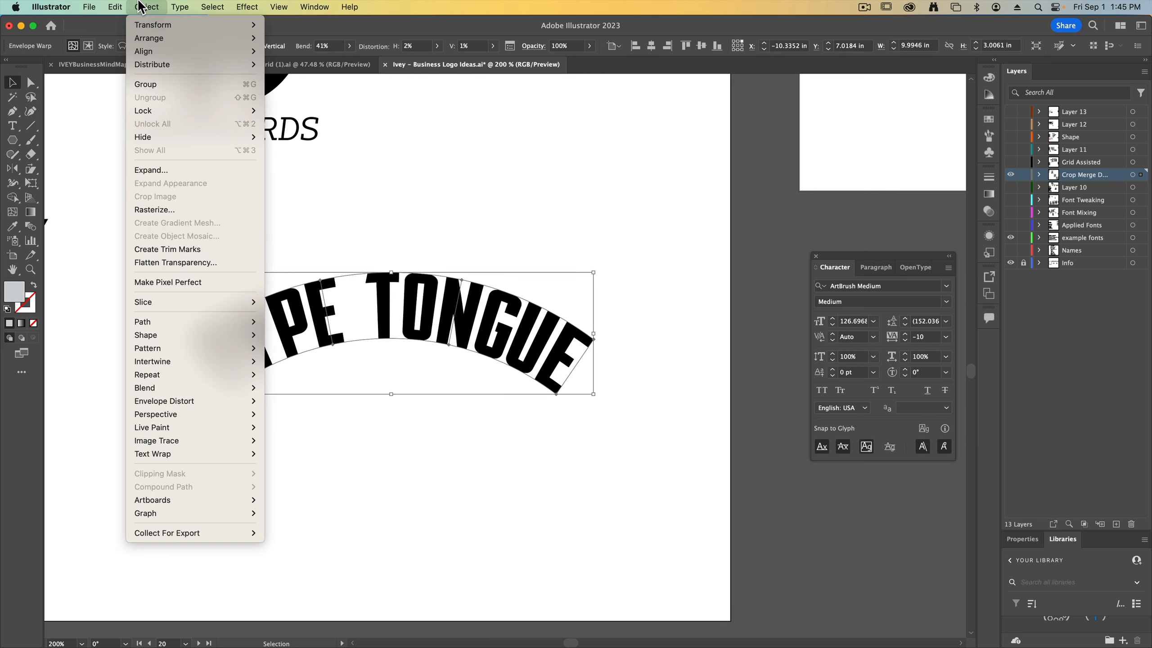
{"action": "left_click", "coordinate": [153, 170]}
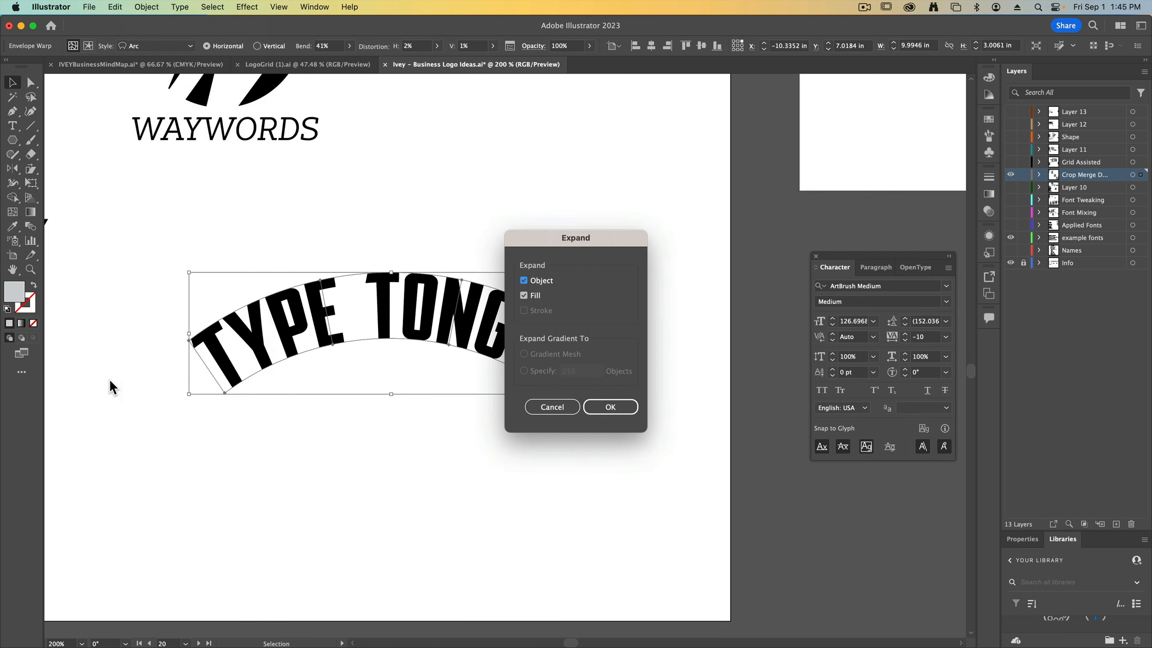
{"action": "left_click", "coordinate": [610, 407]}
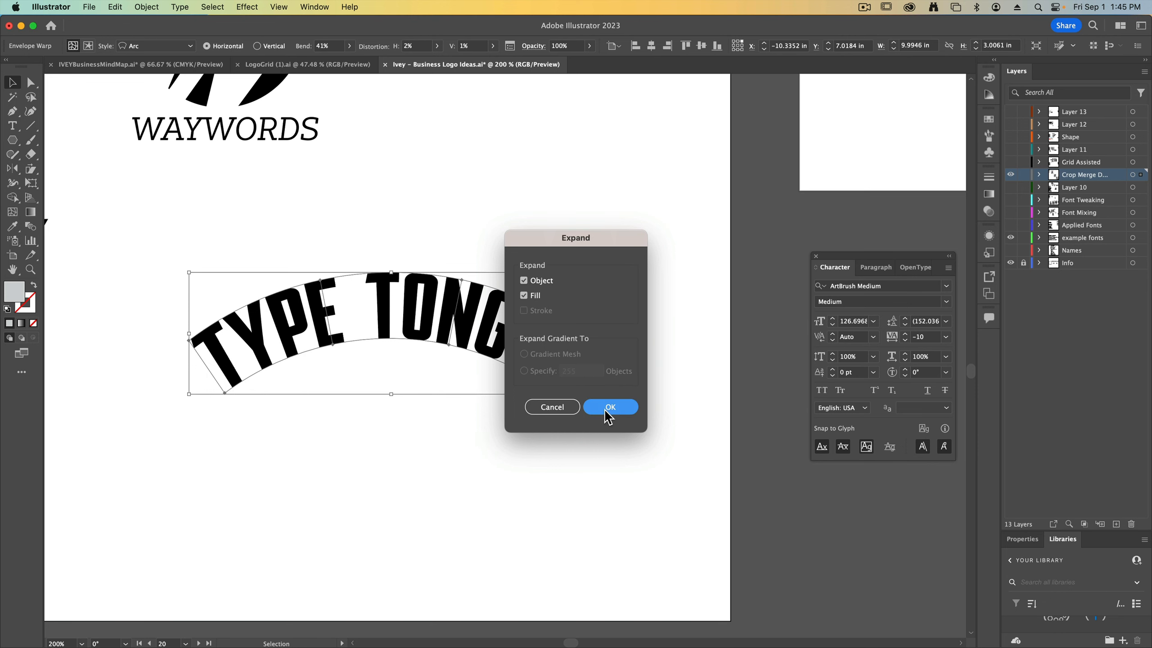
Step: Try moving the arched TYPE TONGUE text and its middle letter T upward, and undo both moves
{"action": "key", "text": "a"}
{"action": "key", "text": "v"}
{"action": "left_click_drag", "start_coordinate": [377, 302], "coordinate": [388, 170]}
{"action": "key", "text": "super+z"}
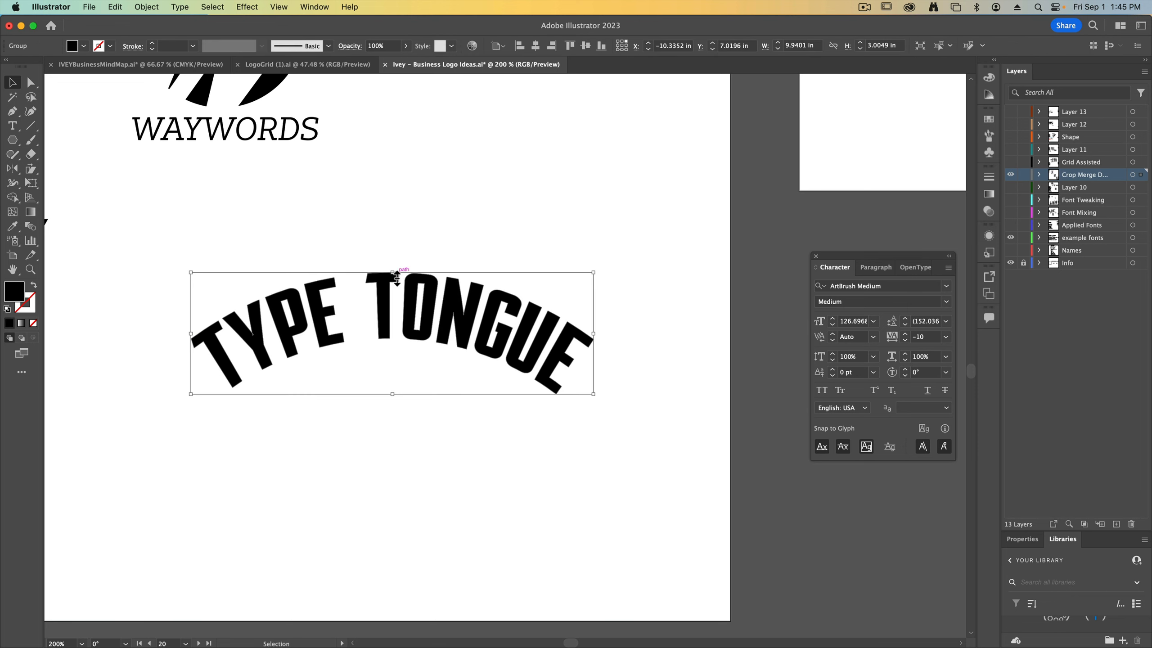
{"action": "left_click", "coordinate": [416, 226]}
{"action": "left_click_drag", "start_coordinate": [386, 284], "coordinate": [326, 225]}
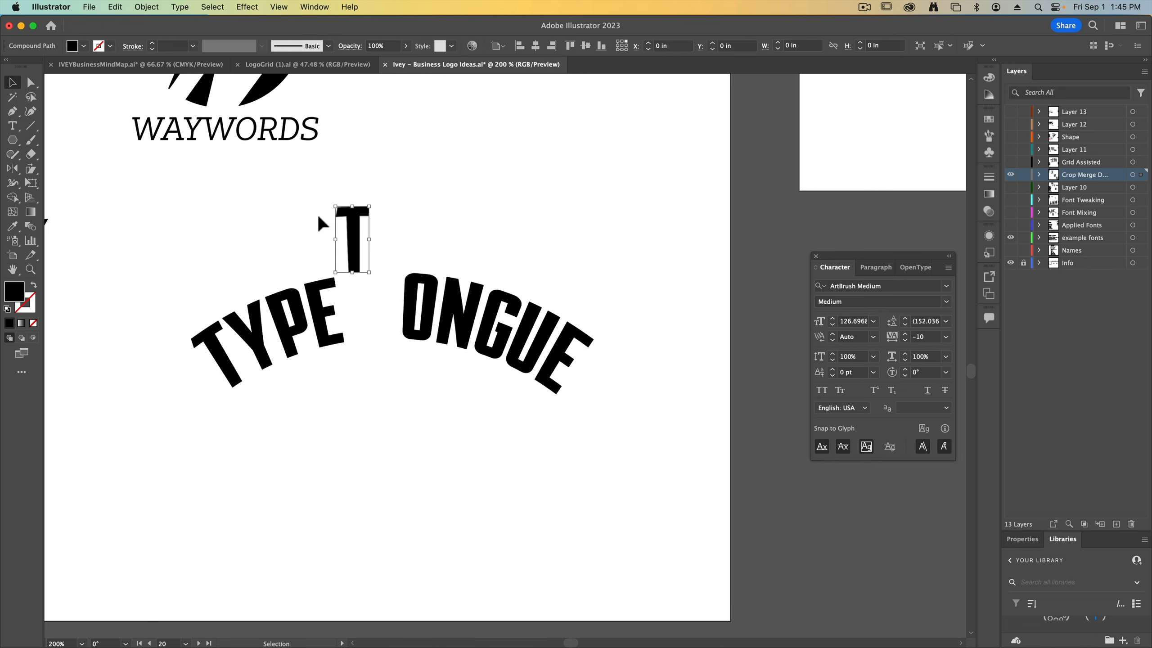
{"action": "key", "text": "super+z"}
Step: Move the whole group of earlier logos, from Golingo down to Terralingua, directly below the WORK AREA label
{"action": "key", "text": "super+minus"}
{"action": "key", "text": "super+minus"}
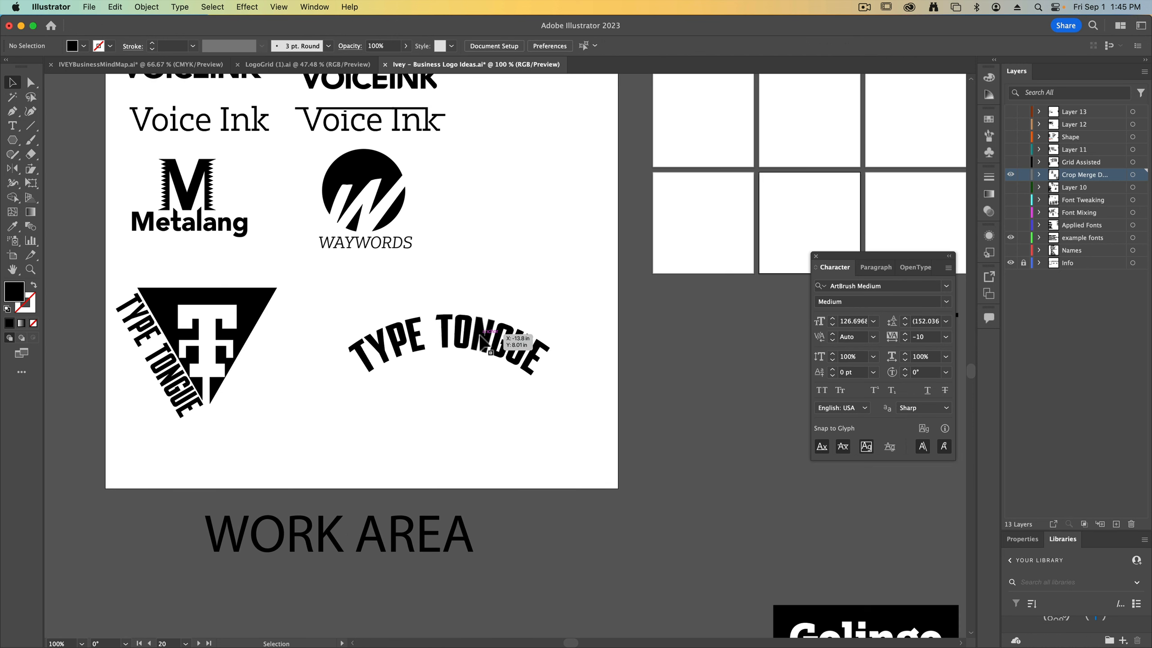
{"action": "left_click_drag", "start_coordinate": [482, 341], "coordinate": [529, 418]}
{"action": "key", "text": "super+minus"}
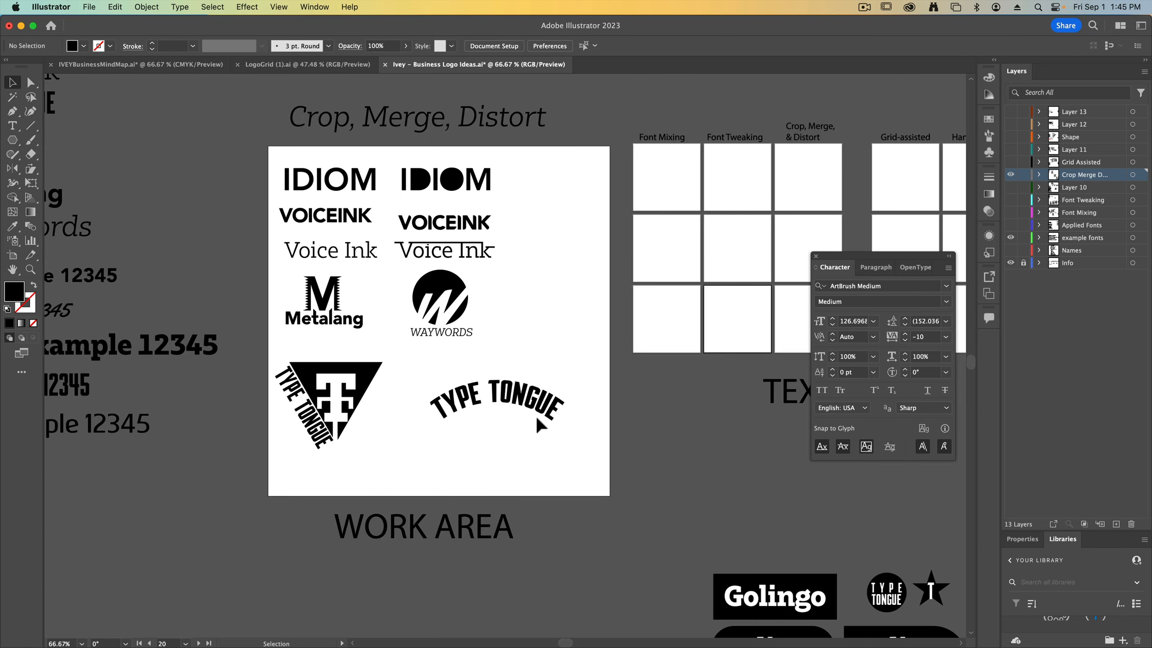
{"action": "mouse_move", "coordinate": [521, 377]}
{"action": "left_mouse_down"}
{"action": "mouse_move", "coordinate": [516, 408]}
{"action": "mouse_move", "coordinate": [520, 384]}
{"action": "left_mouse_up"}
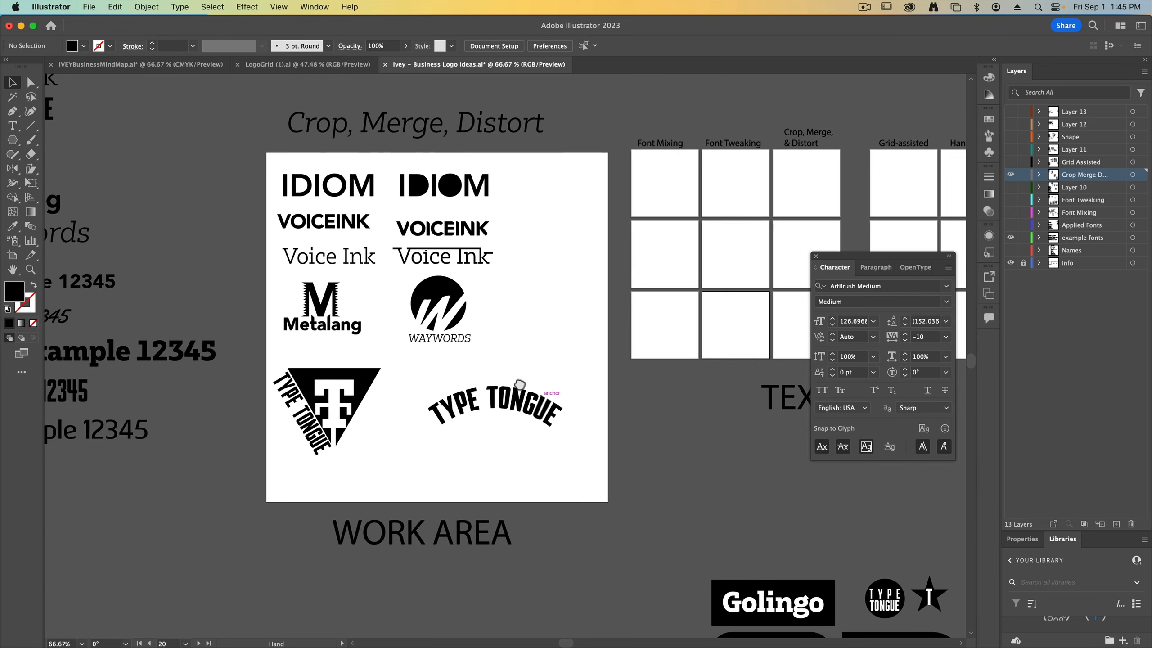
{"action": "left_click_drag", "start_coordinate": [527, 312], "coordinate": [400, 230]}
{"action": "left_click_drag", "start_coordinate": [626, 440], "coordinate": [490, 295]}
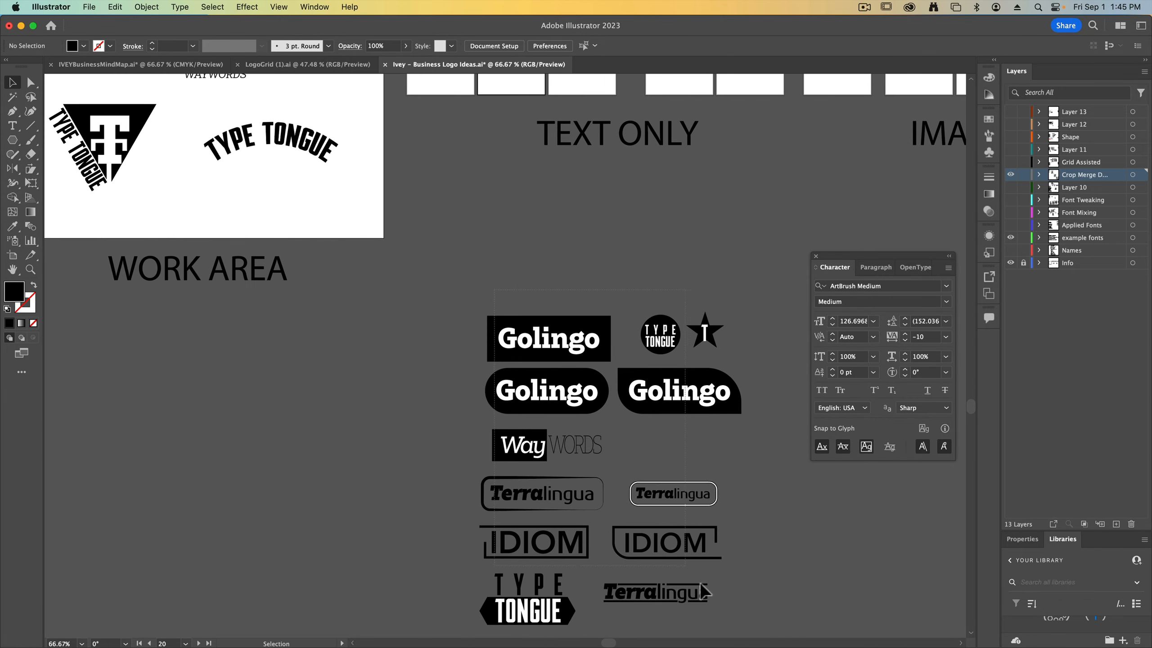
{"action": "left_click_drag", "start_coordinate": [687, 575], "coordinate": [707, 562]}
{"action": "left_click_drag", "start_coordinate": [544, 346], "coordinate": [113, 341]}
Step: Move the WAYWORDS circle logo into the top box of the Crop, Merge, & Distort column and deselect it
{"action": "left_click_drag", "start_coordinate": [329, 333], "coordinate": [478, 499]}
{"action": "left_click_drag", "start_coordinate": [428, 272], "coordinate": [426, 391]}
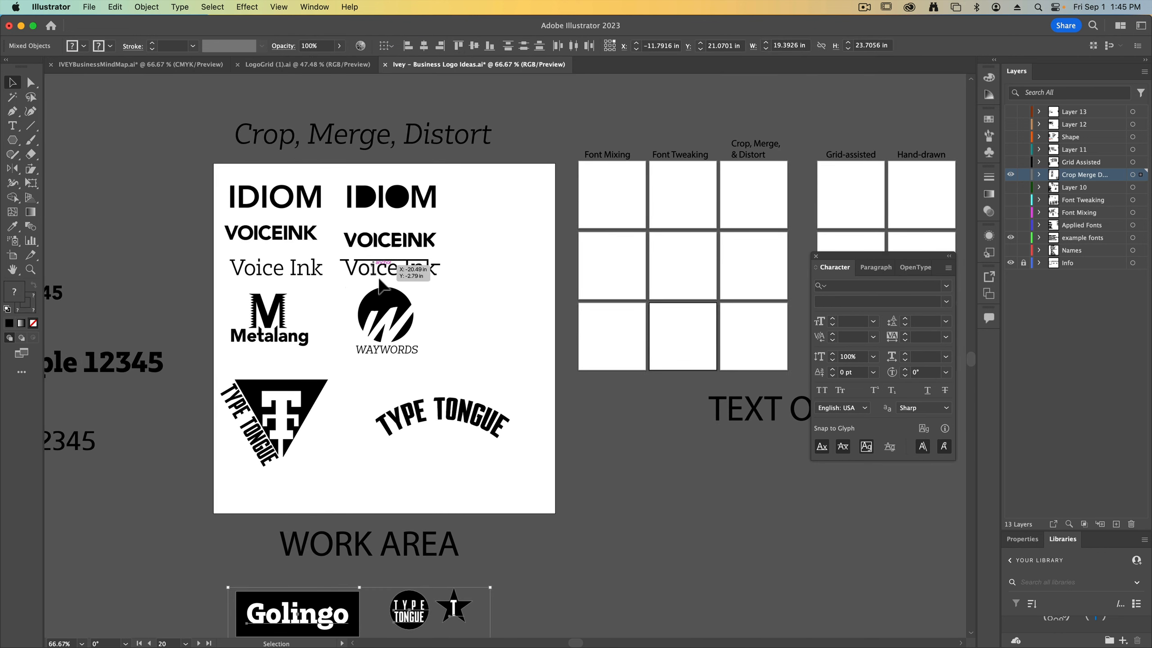
{"action": "scroll", "coordinate": [434, 311], "scroll_direction": "down", "scroll_amount": 2}
{"action": "scroll", "coordinate": [435, 312], "scroll_direction": "right", "scroll_amount": 2}
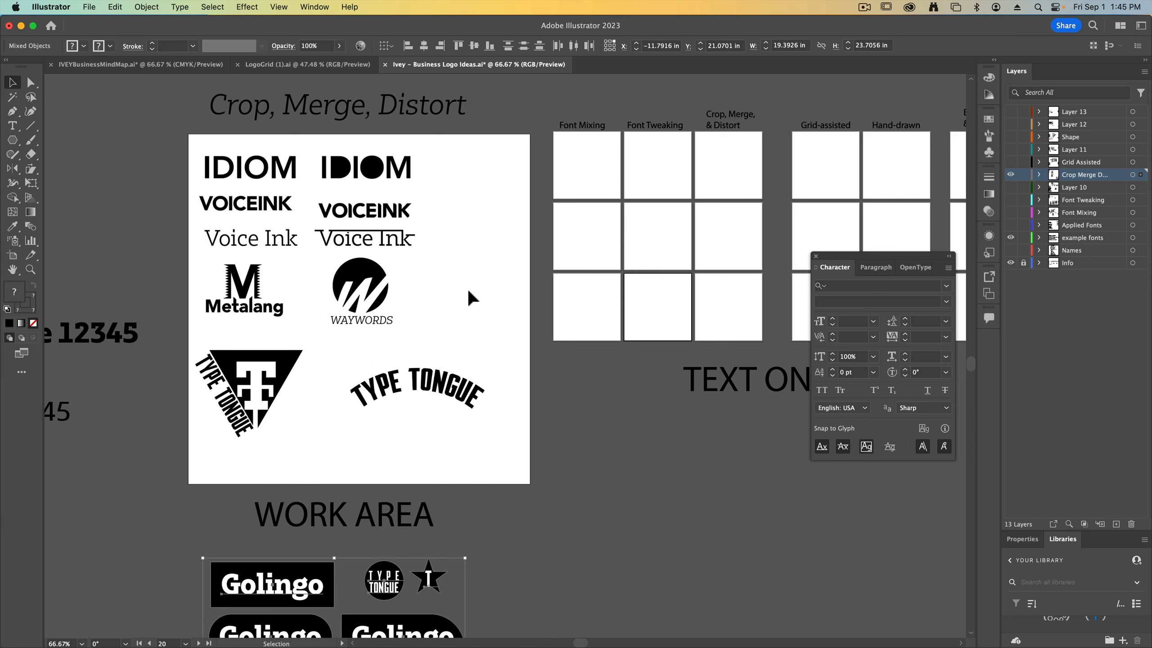
{"action": "left_click_drag", "start_coordinate": [341, 281], "coordinate": [710, 152]}
{"action": "left_click_drag", "start_coordinate": [732, 203], "coordinate": [732, 182]}
{"action": "left_click_drag", "start_coordinate": [732, 152], "coordinate": [727, 156]}
{"action": "left_click", "coordinate": [654, 277]}
Step: Move the pill-shaped Golingo logo from below the work area to the bottom row of the TEXT ONLY grid
{"action": "scroll", "coordinate": [648, 279], "scroll_direction": "down", "scroll_amount": 2}
{"action": "scroll", "coordinate": [649, 279], "scroll_direction": "right", "scroll_amount": 1}
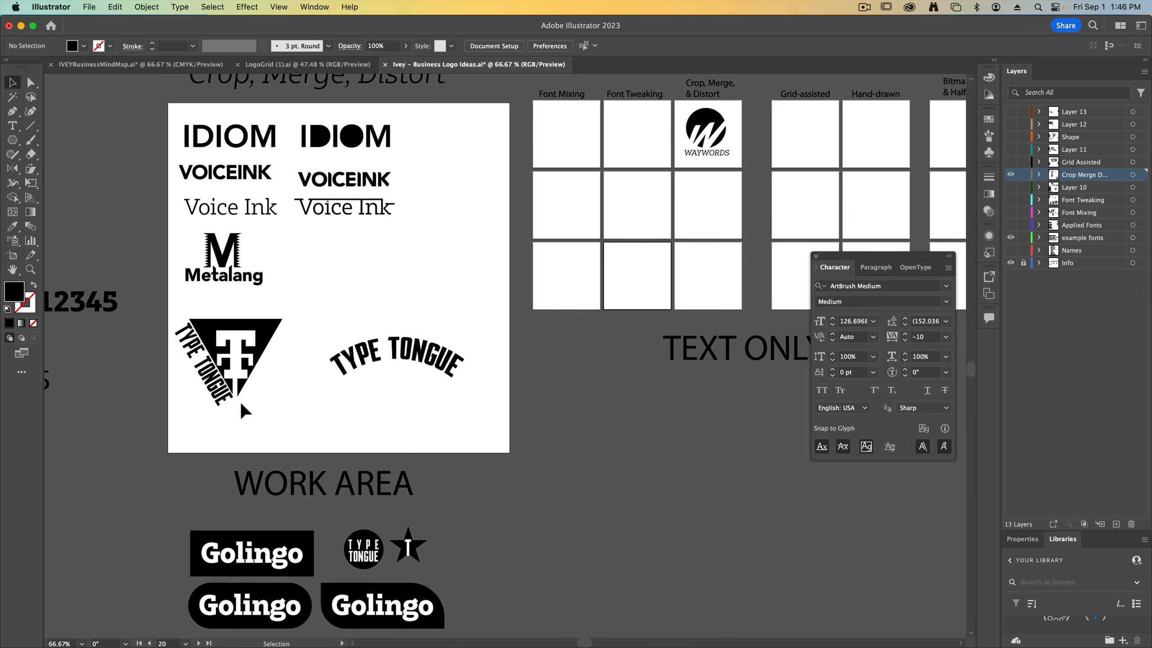
{"action": "scroll", "coordinate": [321, 338], "scroll_direction": "down", "scroll_amount": 5}
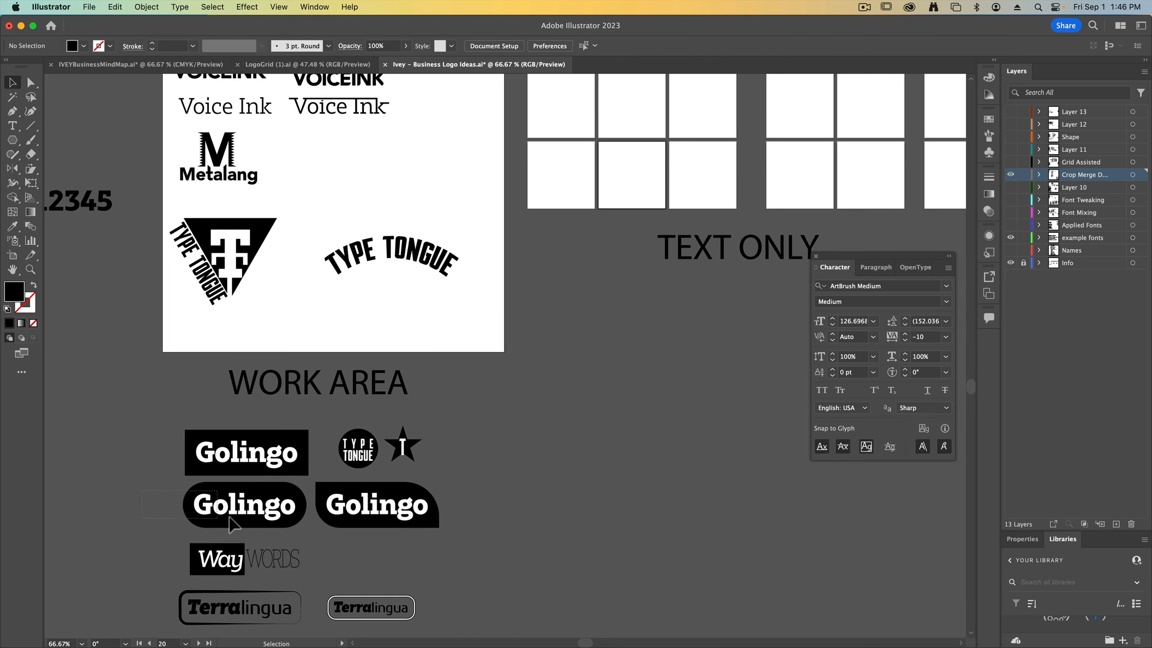
{"action": "left_click", "coordinate": [258, 515]}
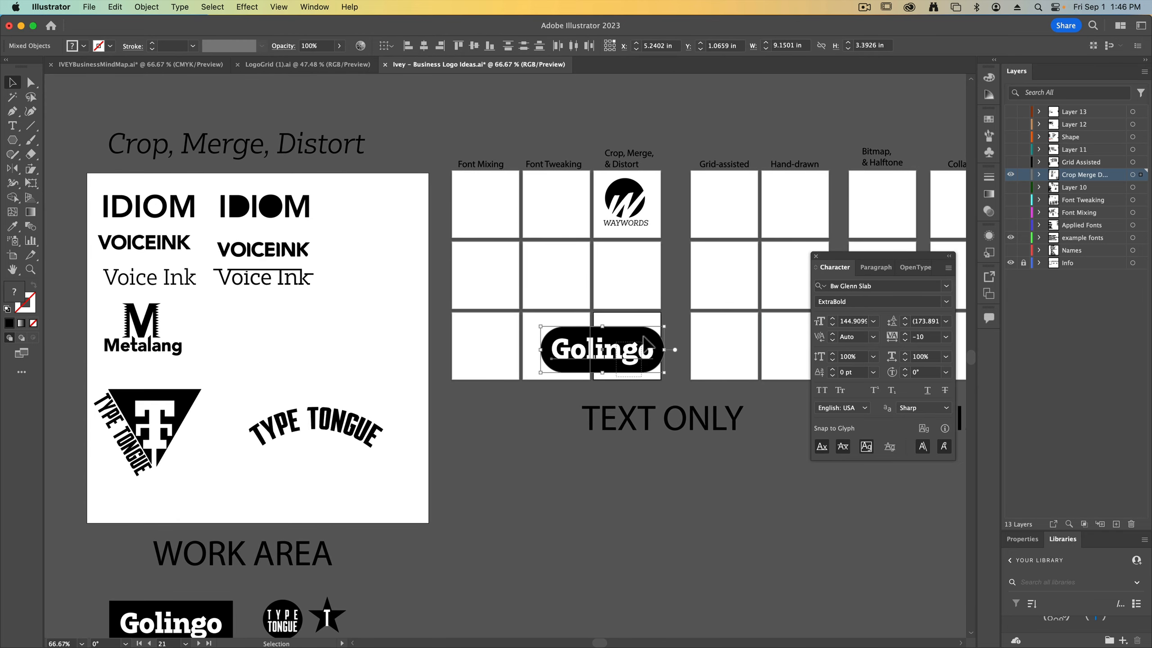